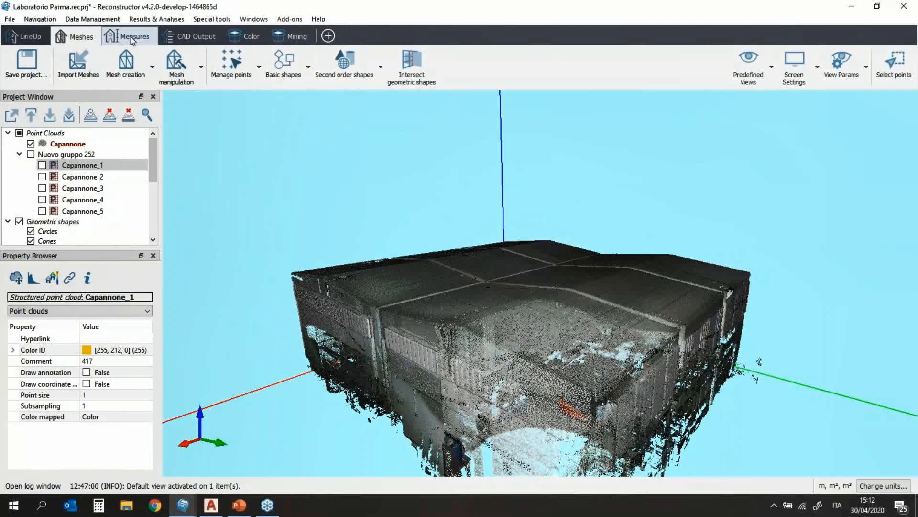
Step: Browse the Measures, Color, CAD Output and Mining tool sets, then return to LineUp
{"action": "left_click", "coordinate": [132, 39]}
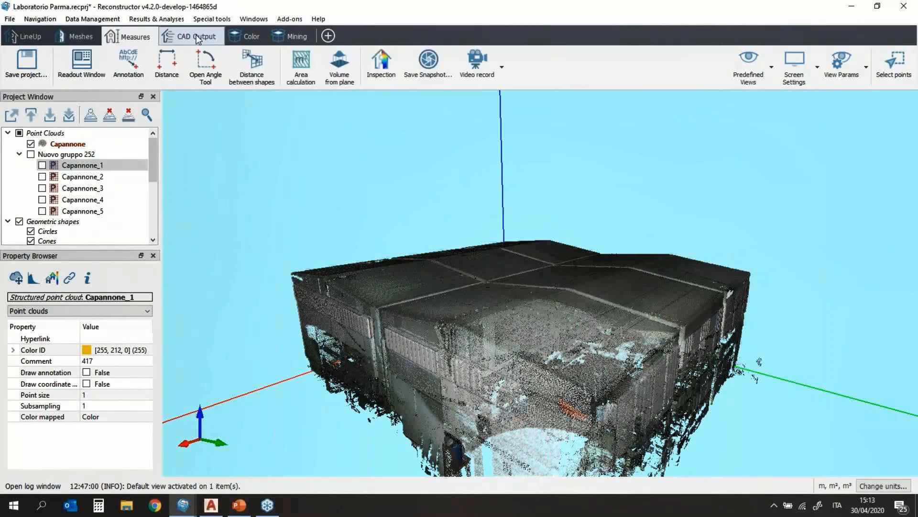
{"action": "left_click", "coordinate": [247, 33]}
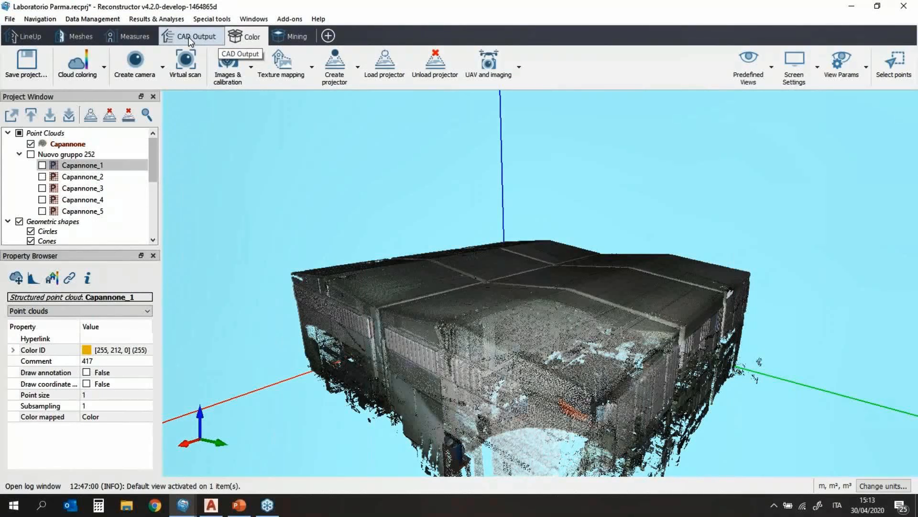
{"action": "left_click", "coordinate": [143, 39]}
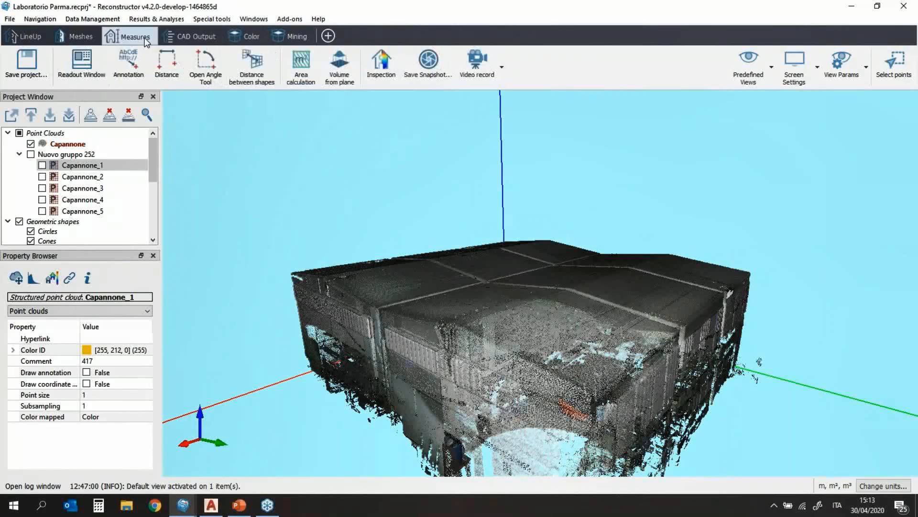
{"action": "left_click", "coordinate": [180, 47]}
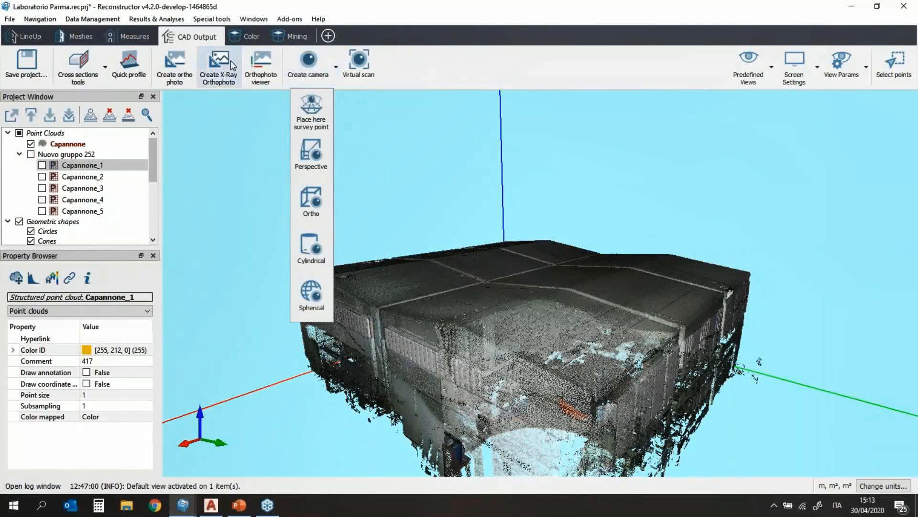
{"action": "left_click", "coordinate": [295, 36]}
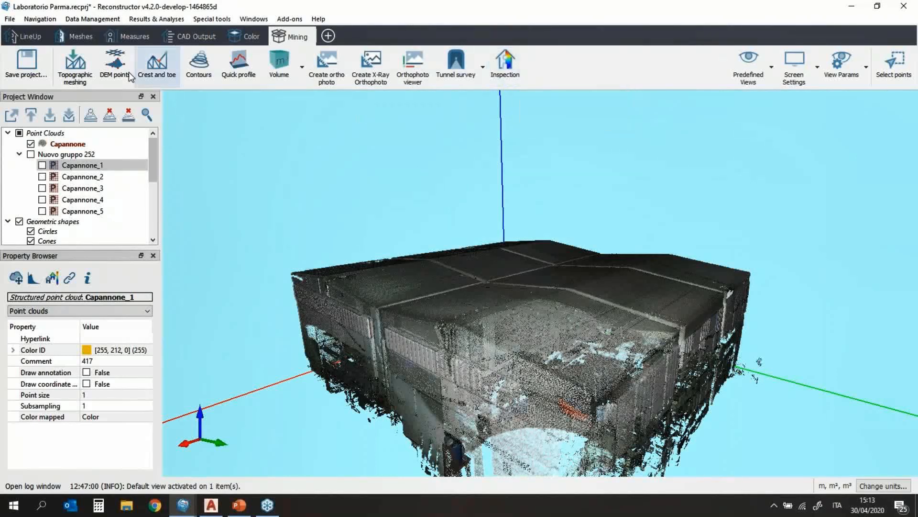
{"action": "left_click", "coordinate": [19, 39]}
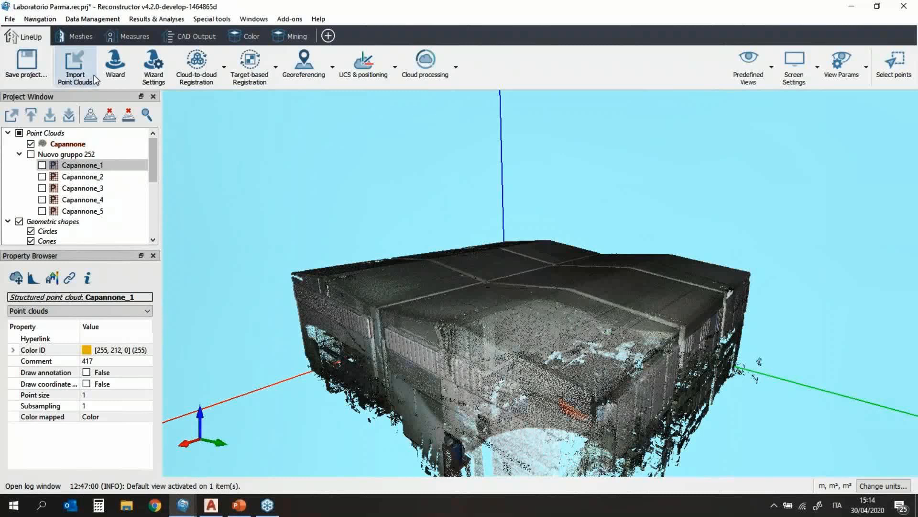
Step: Check the cloud-to-cloud registration options, then hide the merged Capannone cloud
{"action": "left_click", "coordinate": [211, 86]}
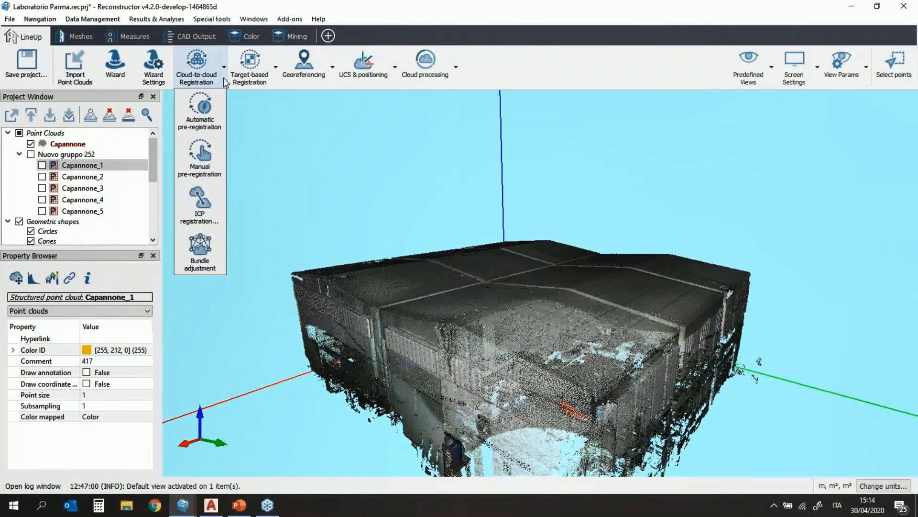
{"action": "left_click", "coordinate": [111, 168]}
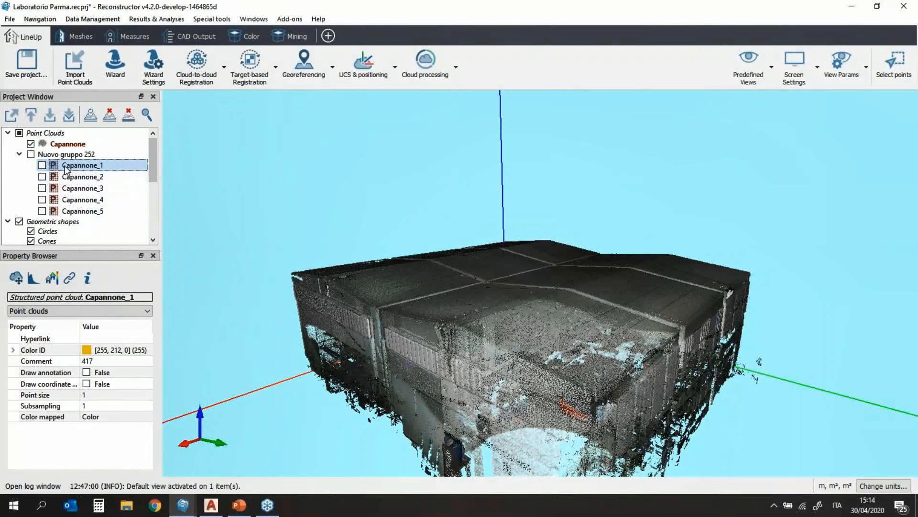
{"action": "mouse_move", "coordinate": [63, 215]}
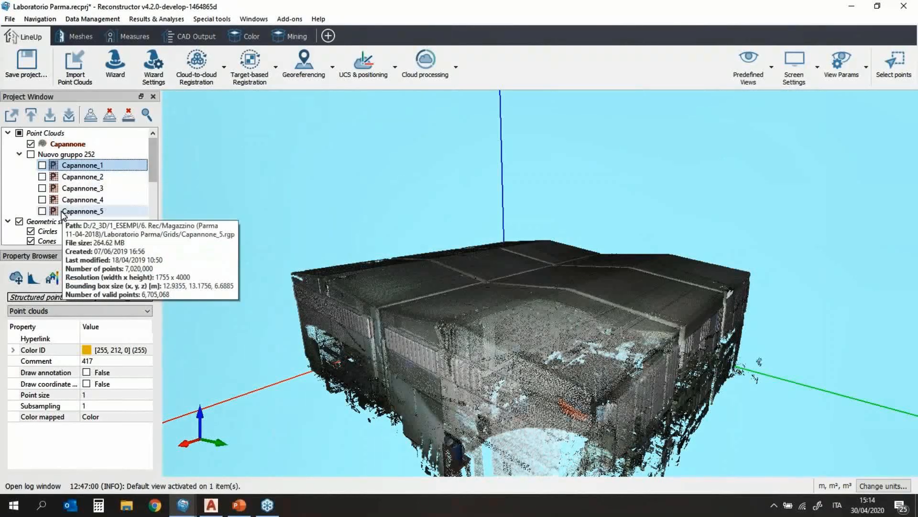
{"action": "mouse_move", "coordinate": [74, 170]}
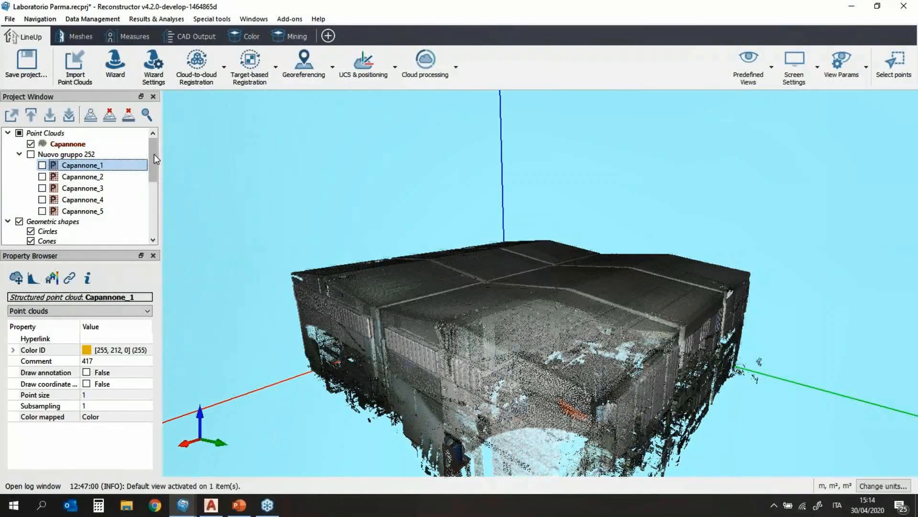
{"action": "left_click", "coordinate": [43, 166]}
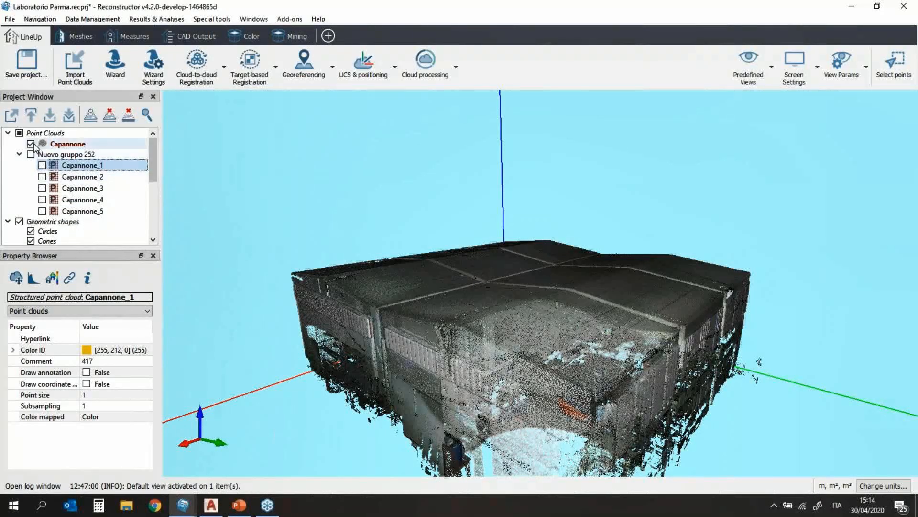
Step: Show scans Capannone_1 through Capannone_5 and select all five together
{"action": "left_click", "coordinate": [42, 165]}
{"action": "left_click", "coordinate": [42, 177]}
{"action": "left_click", "coordinate": [42, 187]}
{"action": "left_click", "coordinate": [42, 200]}
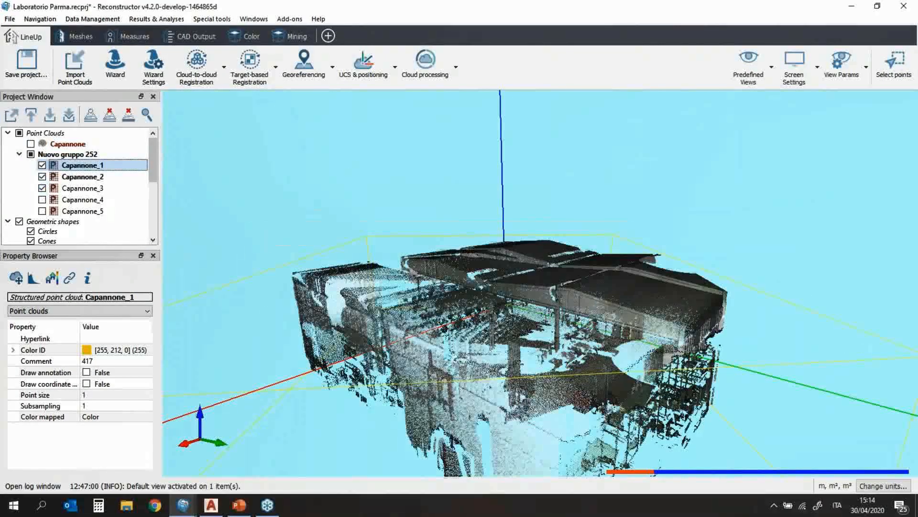
{"action": "left_click", "coordinate": [42, 211]}
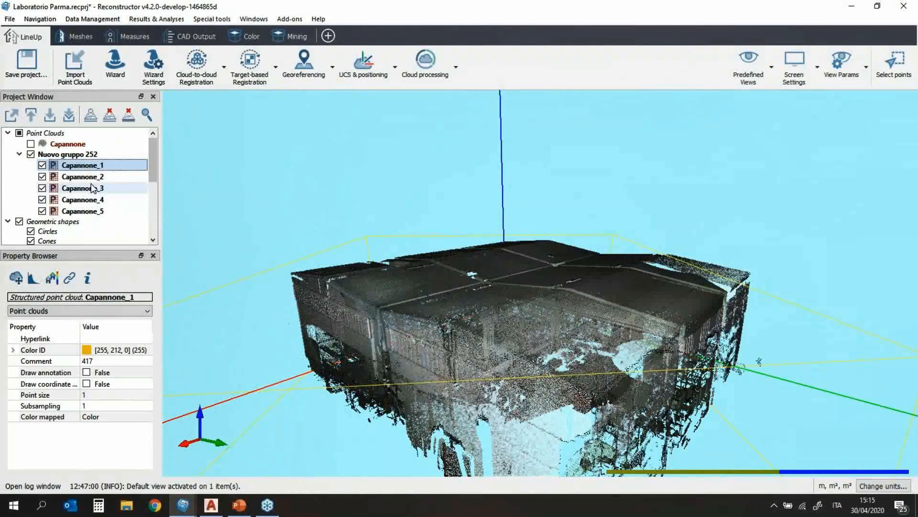
{"action": "mouse_move", "coordinate": [92, 188]}
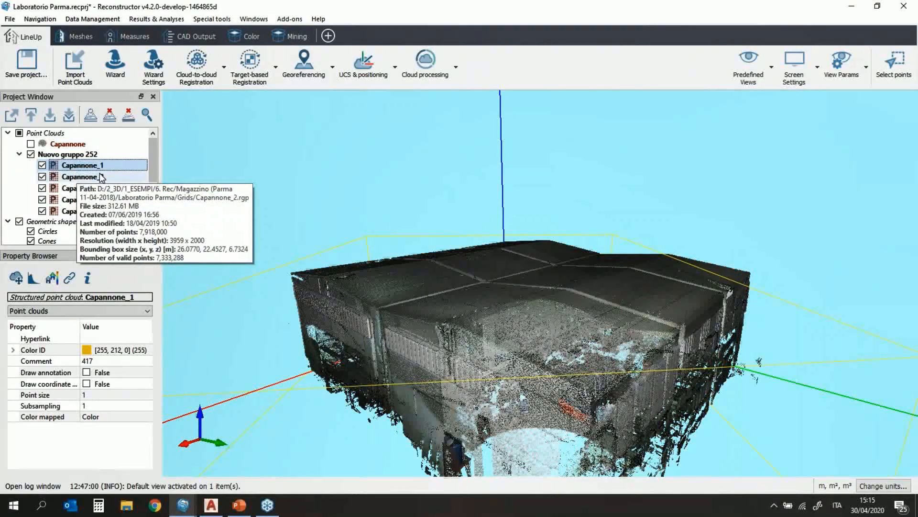
{"action": "left_click", "coordinate": [103, 212], "text": "shift"}
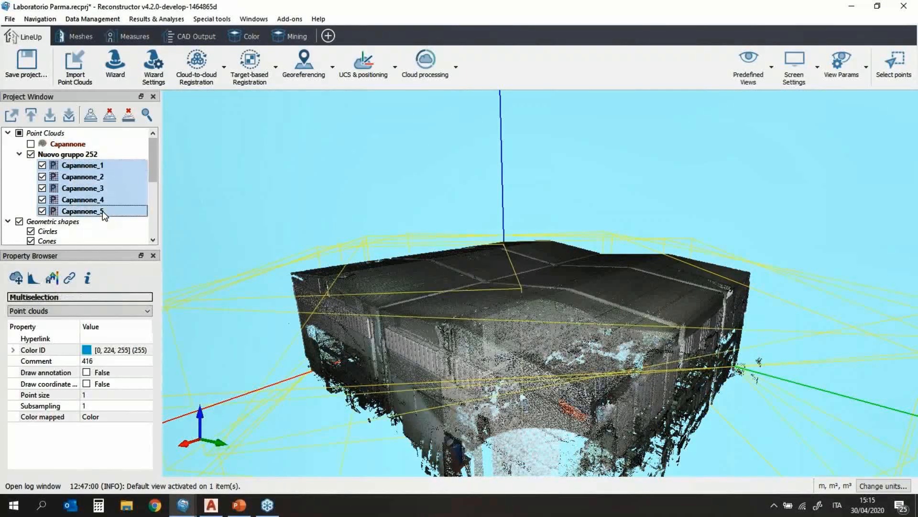
{"action": "right_click", "coordinate": [108, 189]}
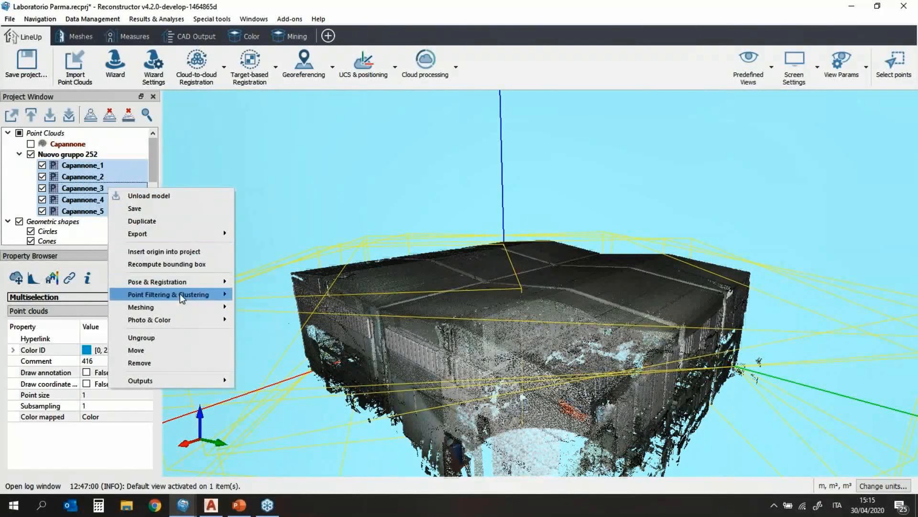
{"action": "mouse_move", "coordinate": [180, 295]}
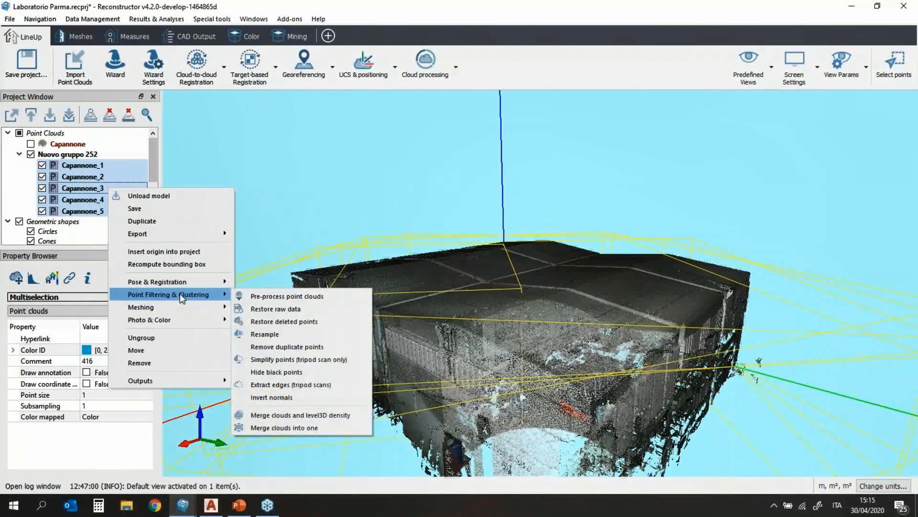
{"action": "left_click", "coordinate": [279, 427]}
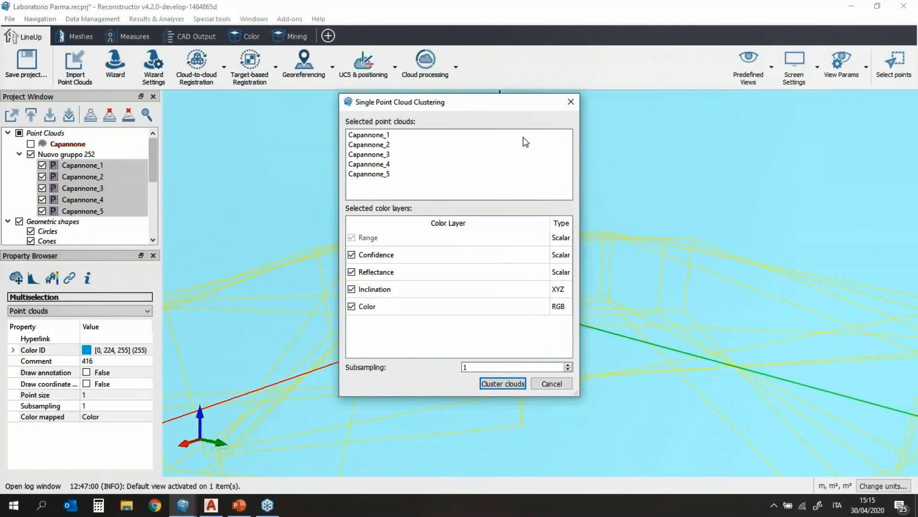
{"action": "left_click", "coordinate": [571, 102]}
{"action": "left_click", "coordinate": [59, 145]}
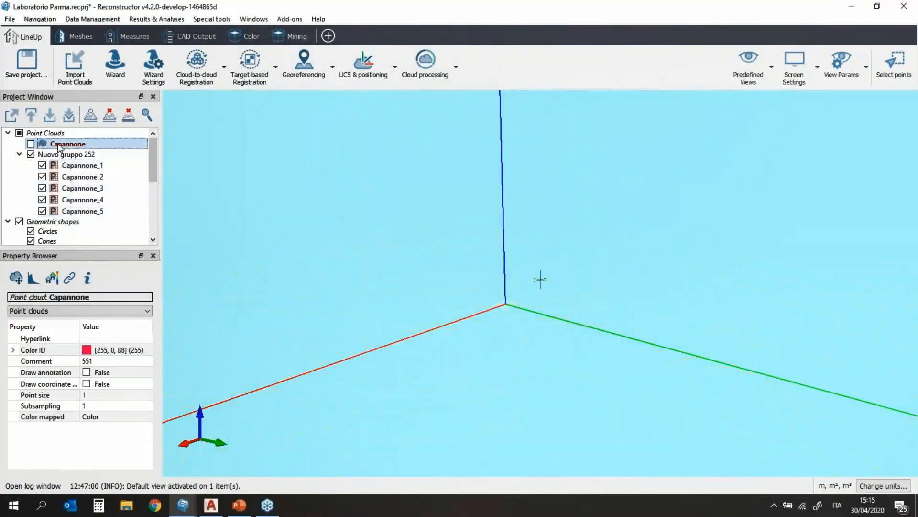
Step: Show the merged Capannone cloud and hide the Nuovo gruppo 252 scan group
{"action": "left_click", "coordinate": [31, 144]}
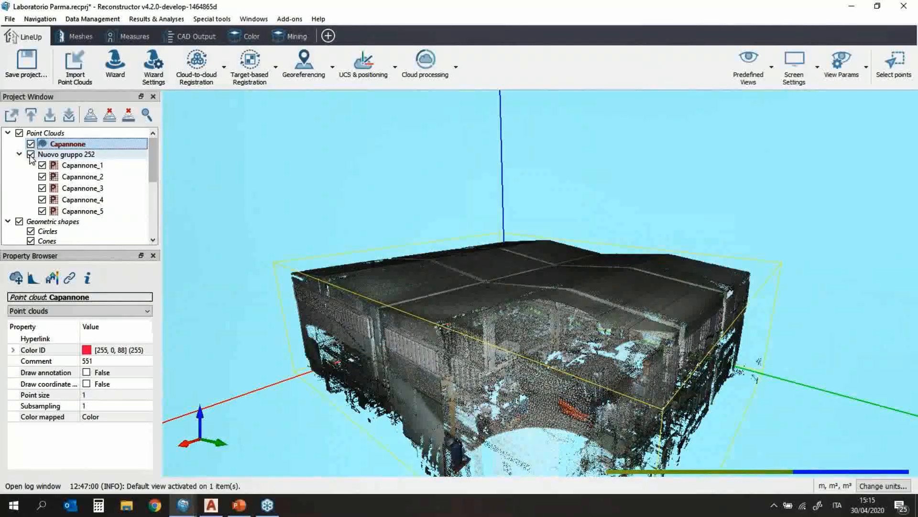
{"action": "left_click", "coordinate": [30, 154]}
{"action": "scroll", "coordinate": [452, 346], "scroll_direction": "down", "scroll_amount": 5}
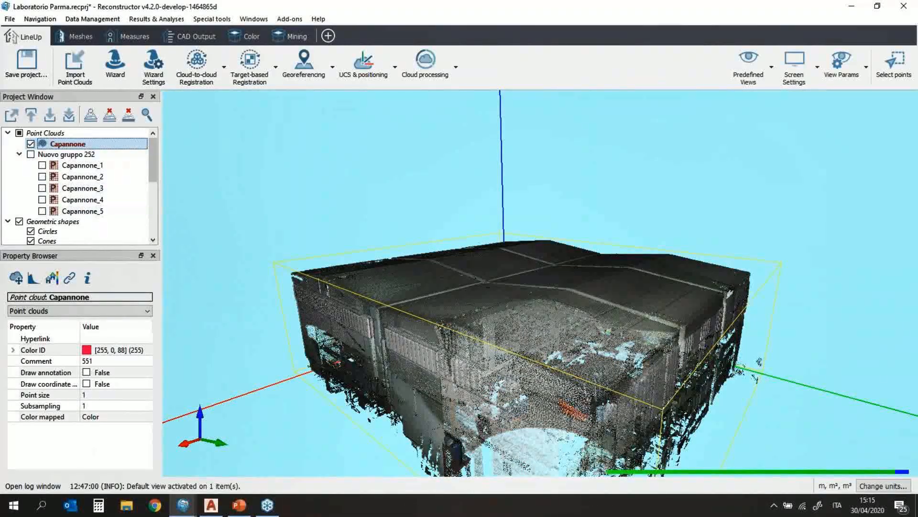
{"action": "scroll", "coordinate": [548, 394], "scroll_direction": "up", "scroll_amount": 5}
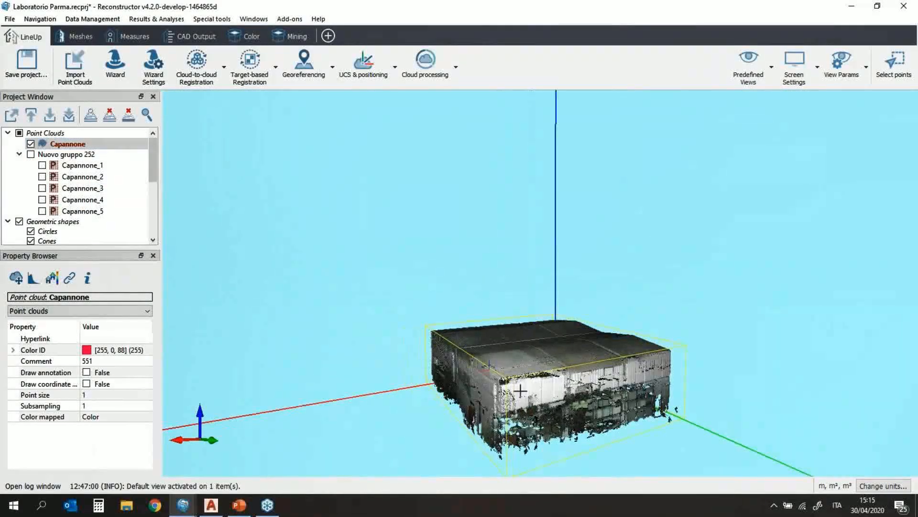
{"action": "scroll", "coordinate": [547, 394], "scroll_direction": "up", "scroll_amount": 6}
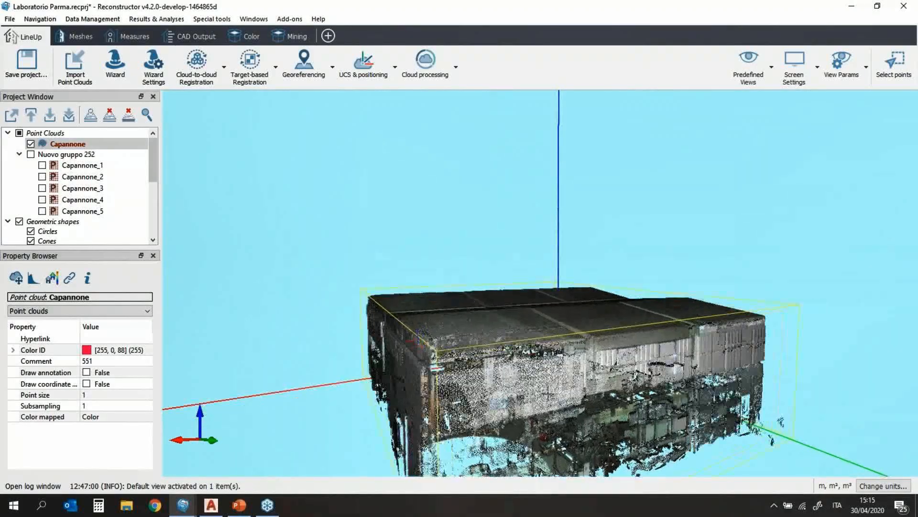
{"action": "scroll", "coordinate": [547, 394], "scroll_direction": "up", "scroll_amount": 5}
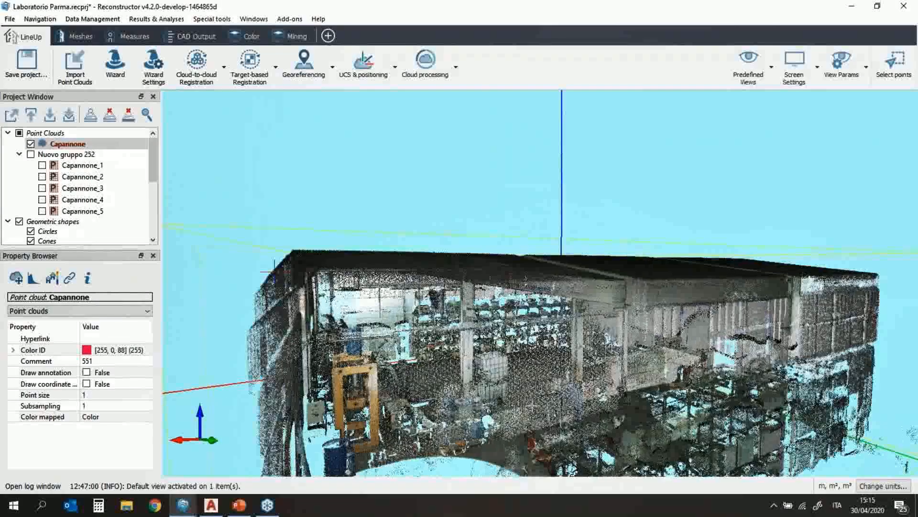
{"action": "scroll", "coordinate": [541, 284], "scroll_direction": "down", "scroll_amount": 5}
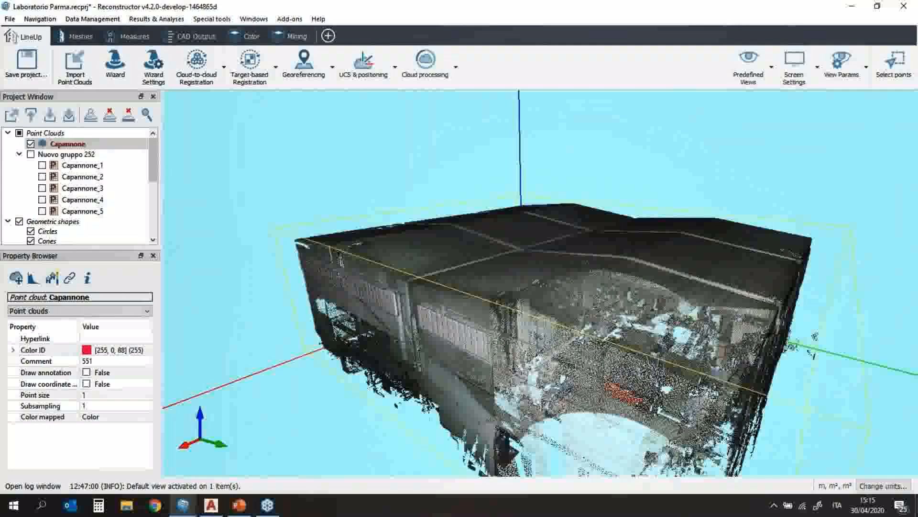
Step: Orbit and zoom through the warehouse interior, then bring up the CAD Output tools
{"action": "left_click_drag", "start_coordinate": [547, 271], "coordinate": [530, 259]}
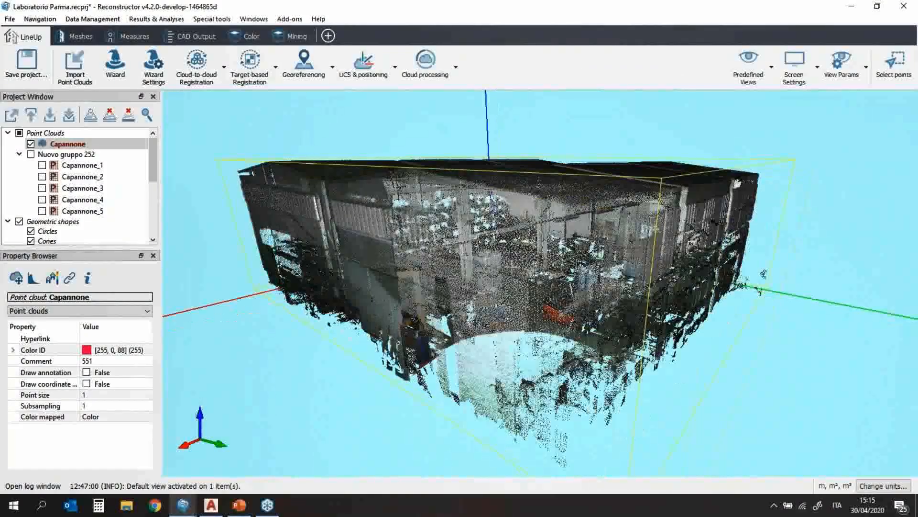
{"action": "scroll", "coordinate": [511, 277], "scroll_direction": "up", "scroll_amount": 5}
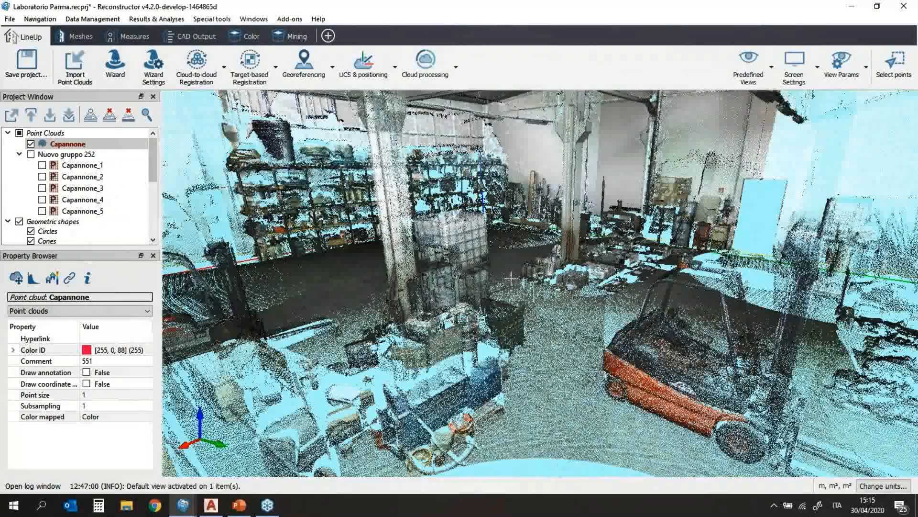
{"action": "scroll", "coordinate": [511, 277], "scroll_direction": "up", "scroll_amount": 4}
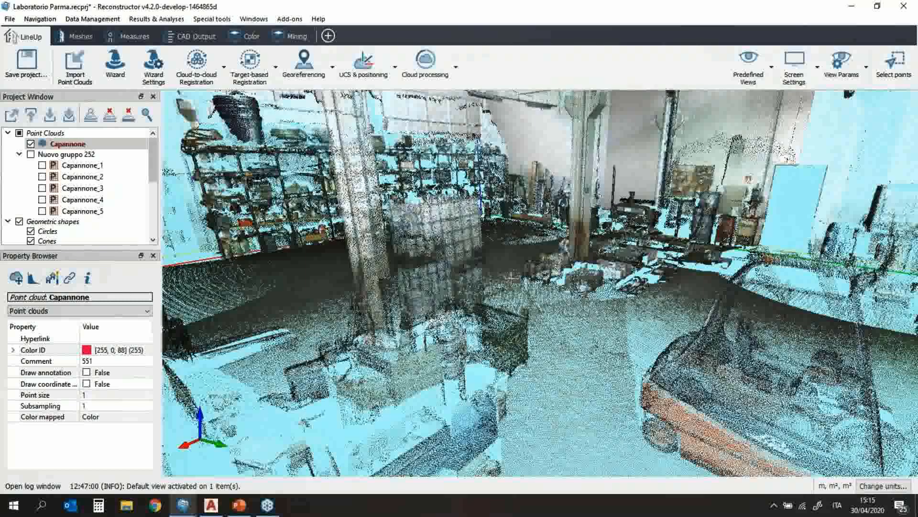
{"action": "scroll", "coordinate": [511, 277], "scroll_direction": "down", "scroll_amount": 2}
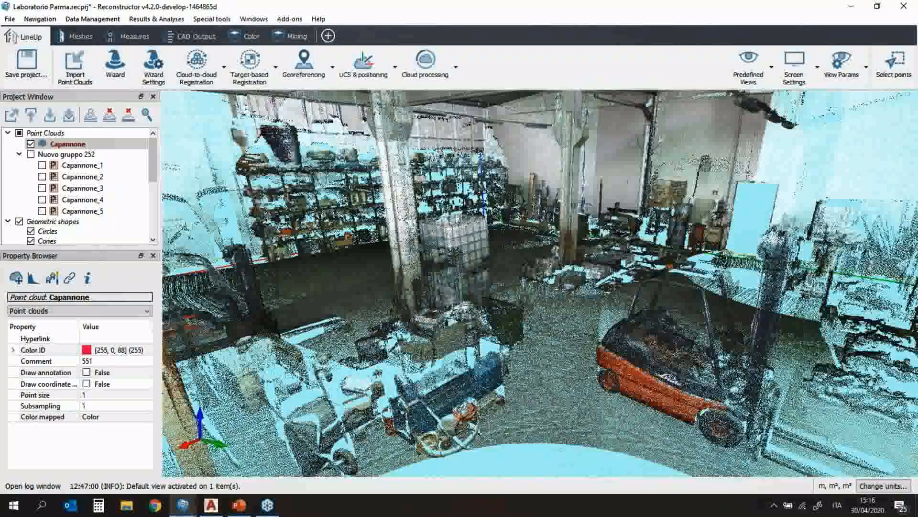
{"action": "left_click", "coordinate": [205, 38]}
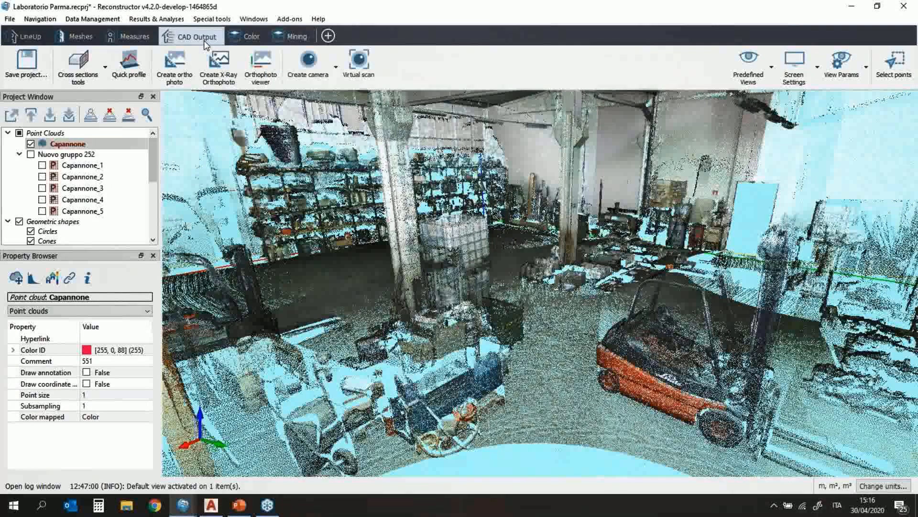
{"action": "scroll", "coordinate": [530, 270], "scroll_direction": "down", "scroll_amount": 2}
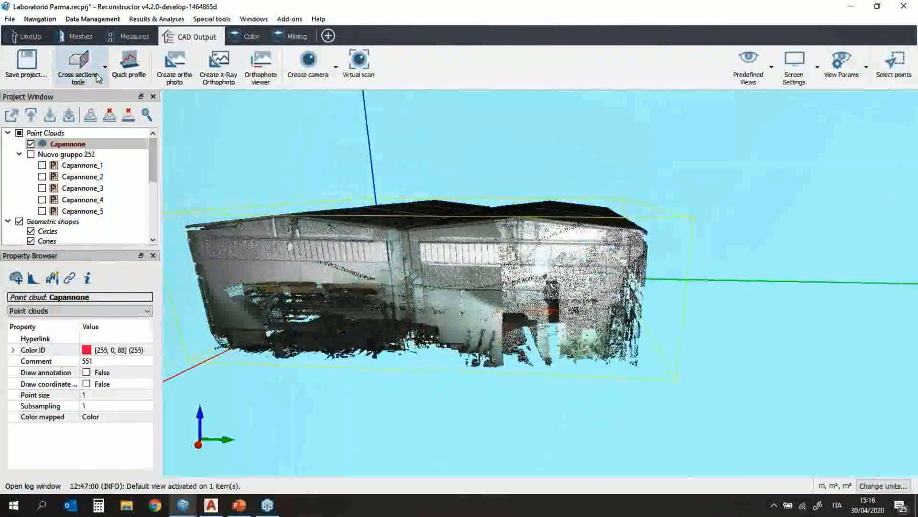
Step: Create a new 1 m × 1 m plane, Plane 1, and list its fitting methods
{"action": "left_click", "coordinate": [89, 78]}
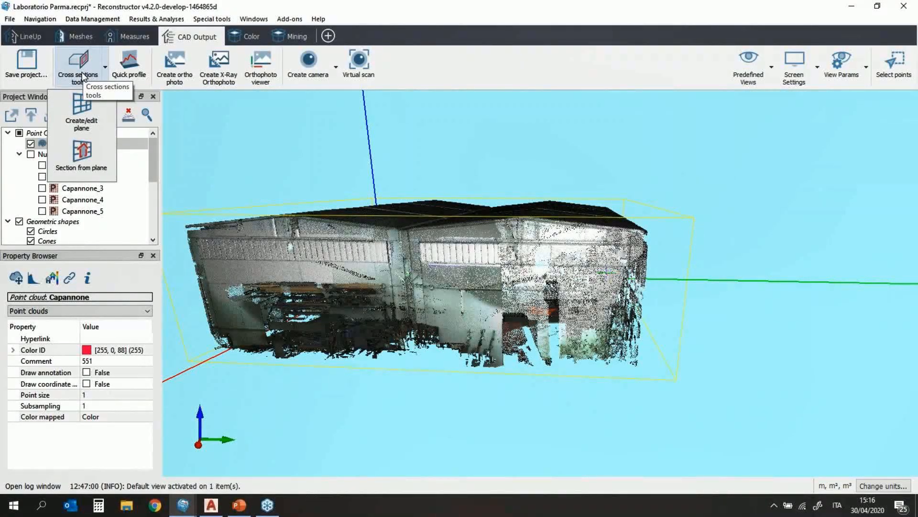
{"action": "left_click", "coordinate": [79, 114]}
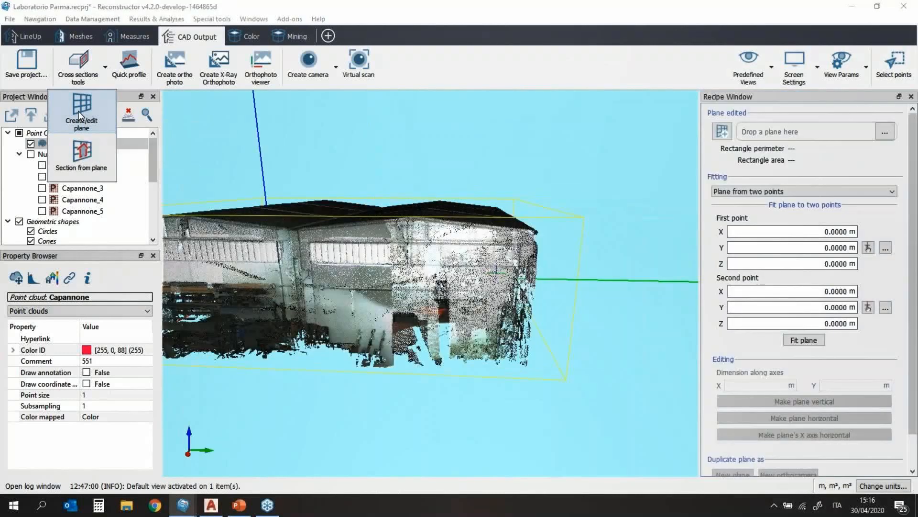
{"action": "left_click", "coordinate": [723, 136]}
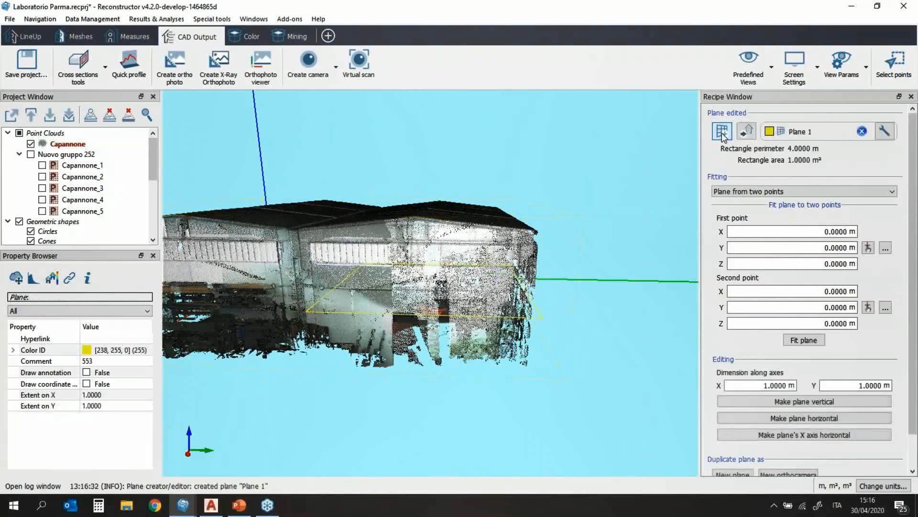
{"action": "left_click_drag", "start_coordinate": [385, 310], "coordinate": [406, 306]}
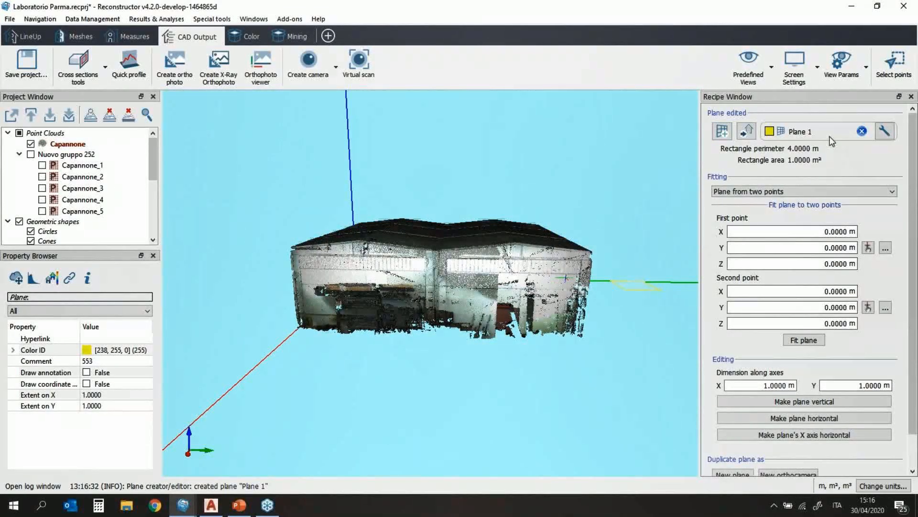
{"action": "left_click", "coordinate": [885, 133]}
{"action": "scroll", "coordinate": [515, 340], "scroll_direction": "down", "scroll_amount": 2}
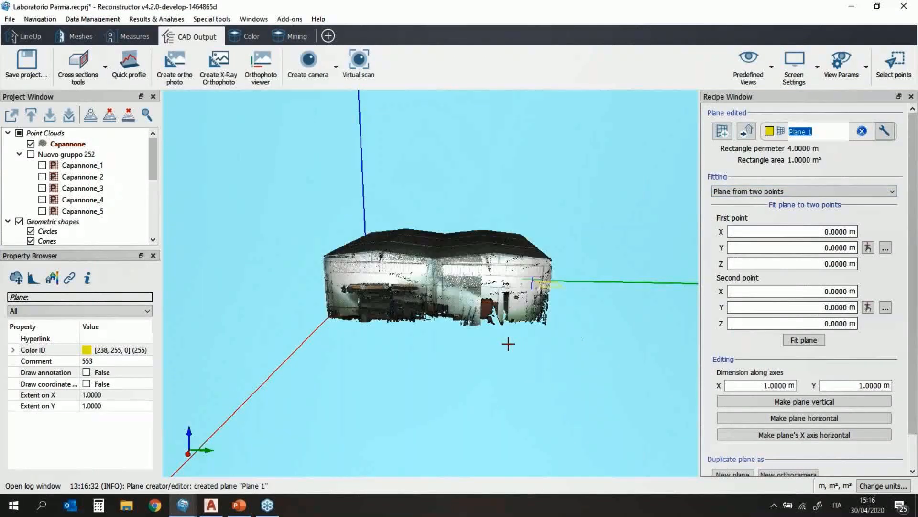
{"action": "scroll", "coordinate": [508, 343], "scroll_direction": "up", "scroll_amount": 4}
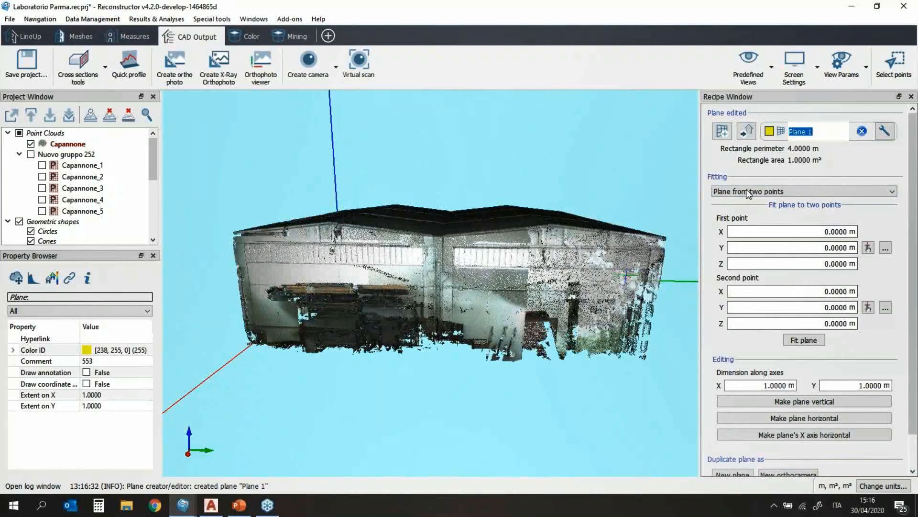
{"action": "left_click", "coordinate": [870, 190]}
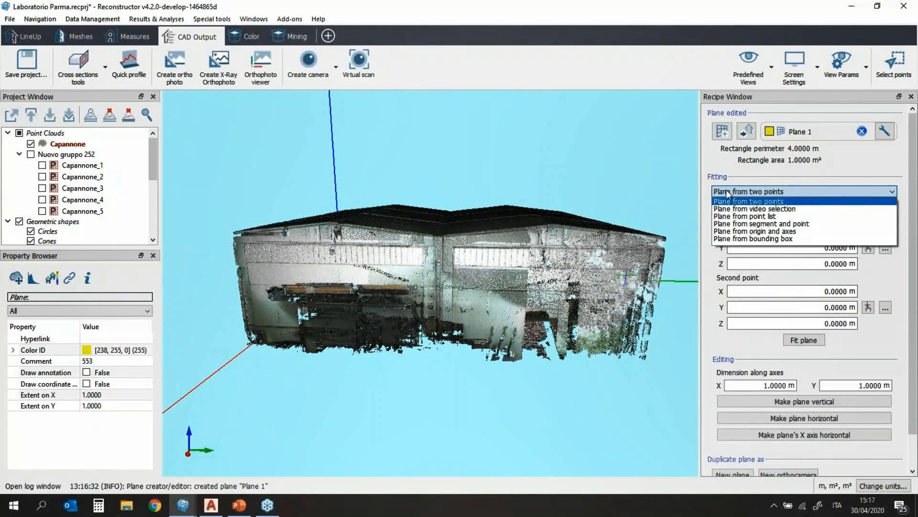
Step: Fit Plane 1 through two picked cloud points, giving 12.5568 × 2.5114 m
{"action": "left_click", "coordinate": [775, 192]}
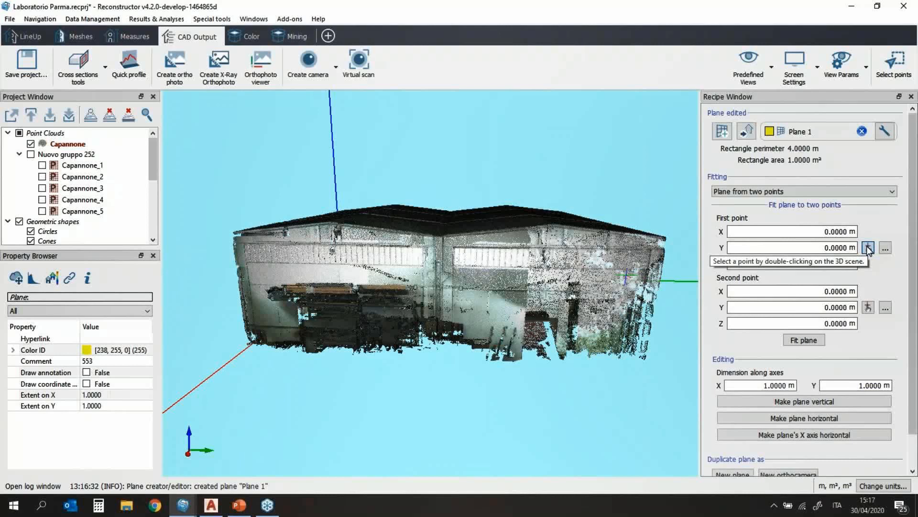
{"action": "double_click", "coordinate": [252, 274]}
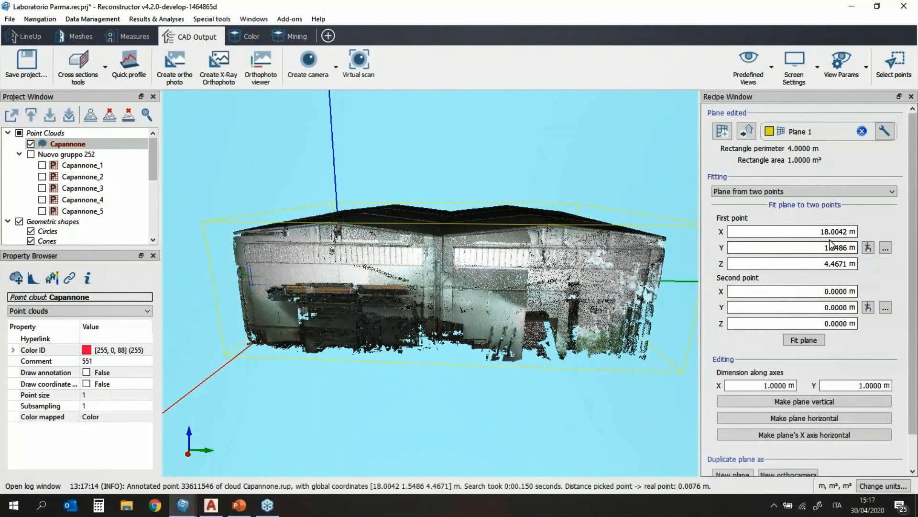
{"action": "left_click", "coordinate": [869, 308]}
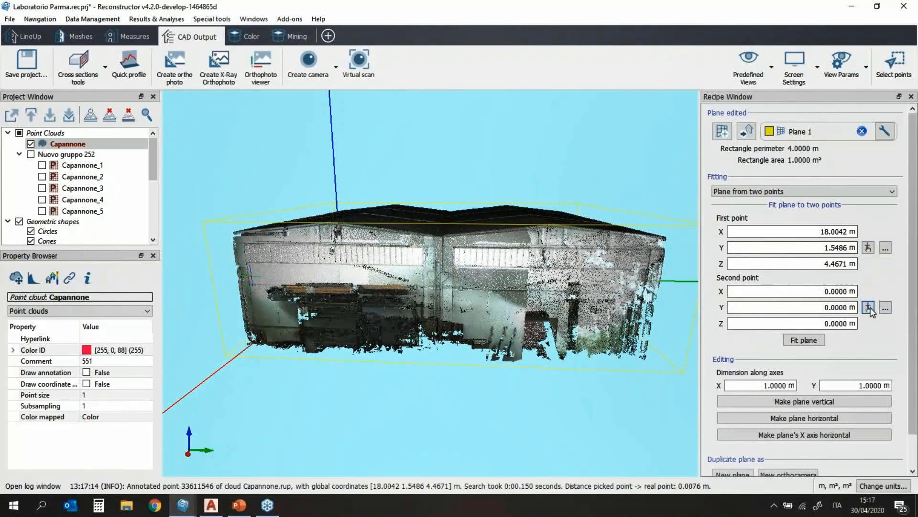
{"action": "double_click", "coordinate": [511, 300]}
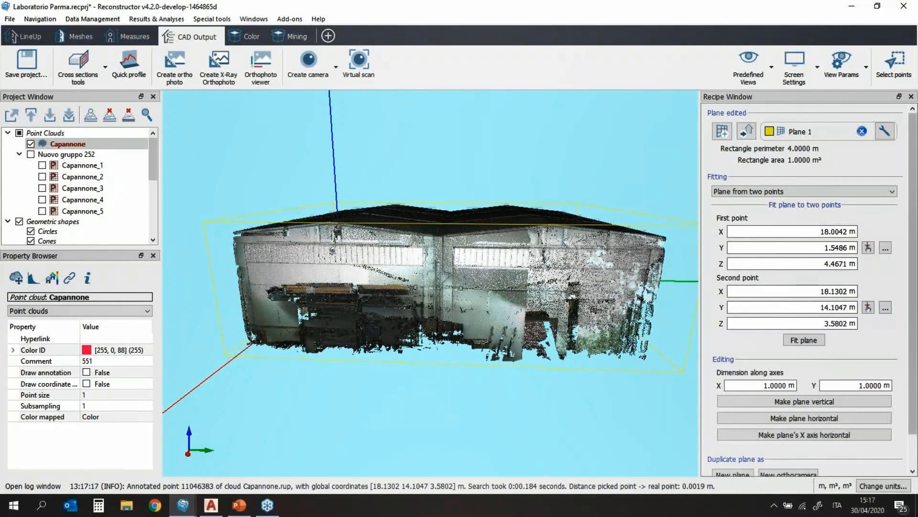
{"action": "left_click", "coordinate": [808, 341]}
Step: Make Plane 1 horizontal, orbiting around the building to check it
{"action": "left_click_drag", "start_coordinate": [526, 306], "coordinate": [344, 308]}
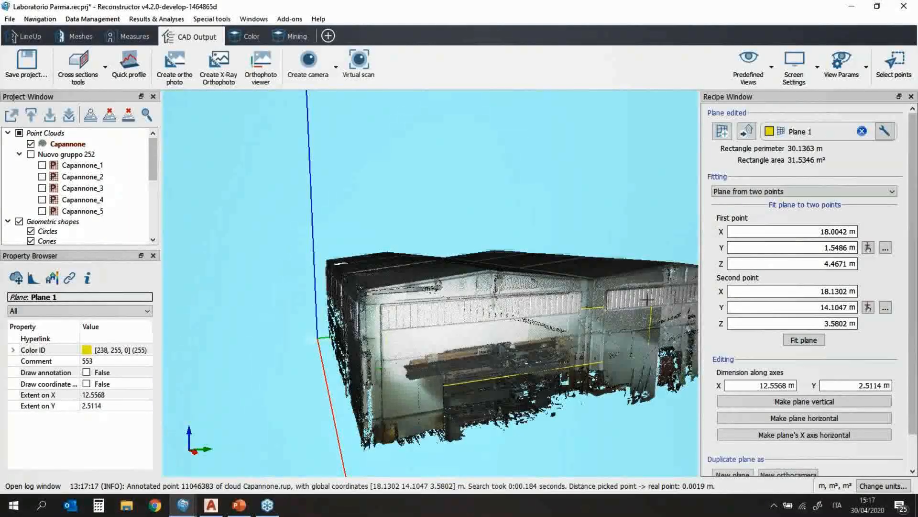
{"action": "left_click_drag", "start_coordinate": [665, 368], "coordinate": [463, 304]}
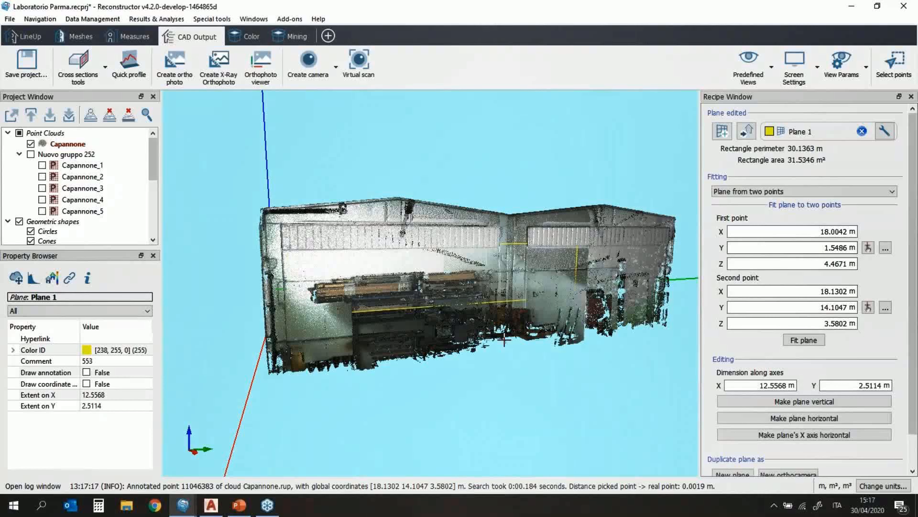
{"action": "scroll", "coordinate": [455, 275], "scroll_direction": "down", "scroll_amount": 2}
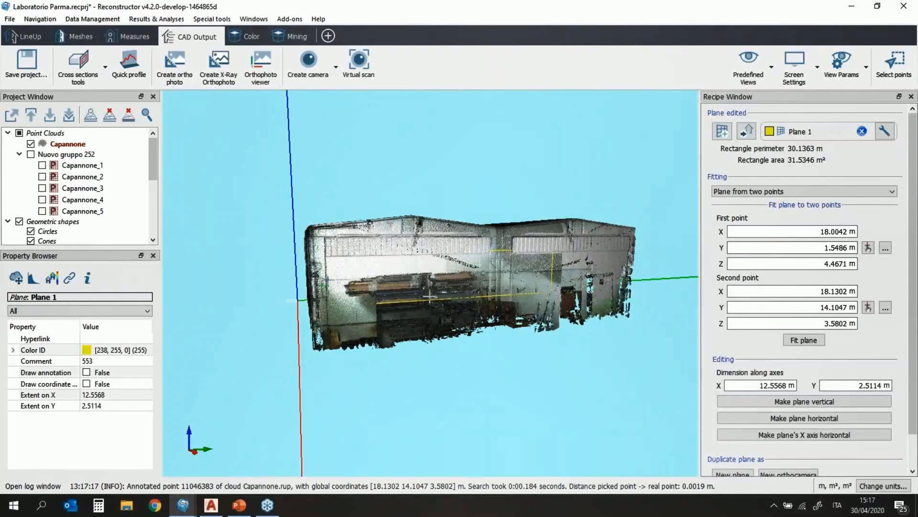
{"action": "left_click_drag", "start_coordinate": [426, 270], "coordinate": [376, 292]}
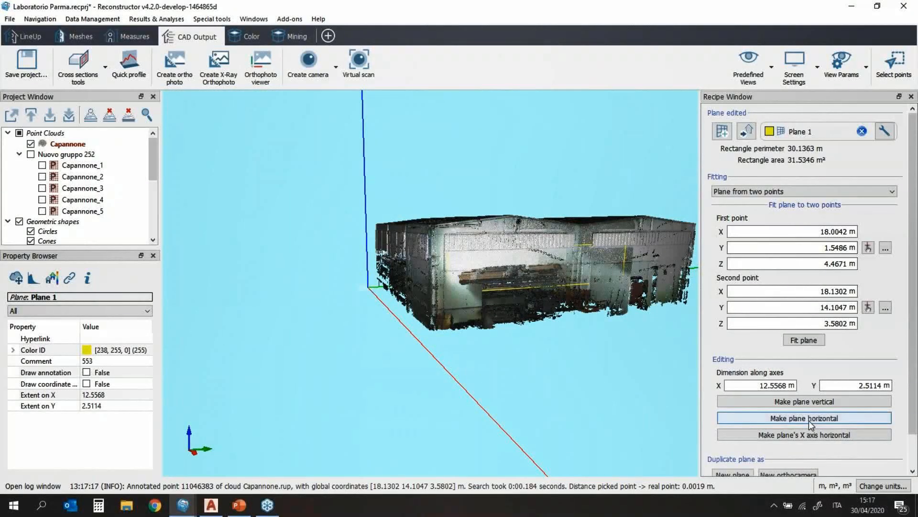
{"action": "left_click", "coordinate": [831, 419]}
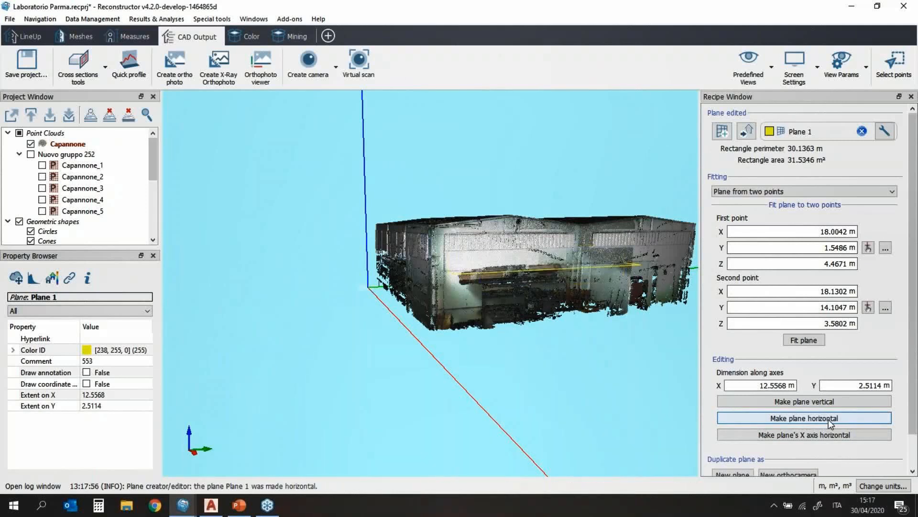
{"action": "left_click_drag", "start_coordinate": [540, 286], "coordinate": [522, 359]}
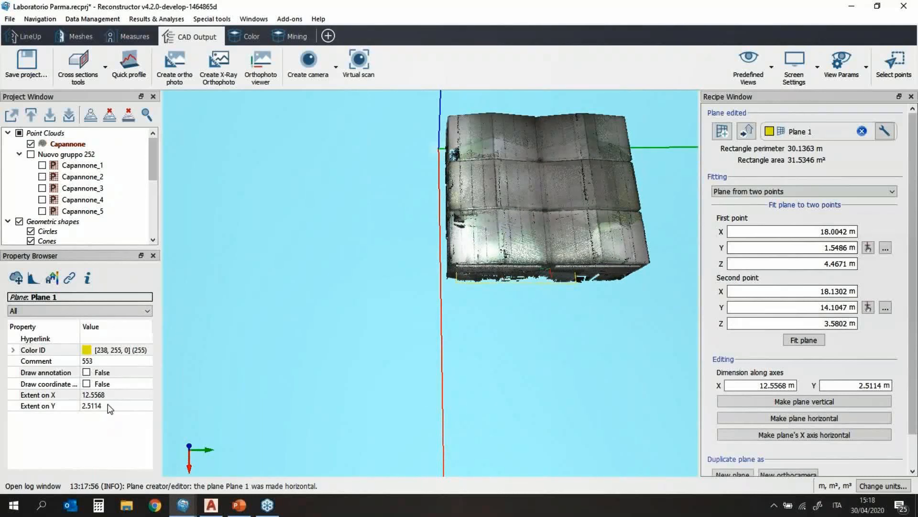
Step: Set Plane 1's Extent on X to 31.5568 m and Extent on Y to 47.5114 m
{"action": "left_click", "coordinate": [118, 394]}
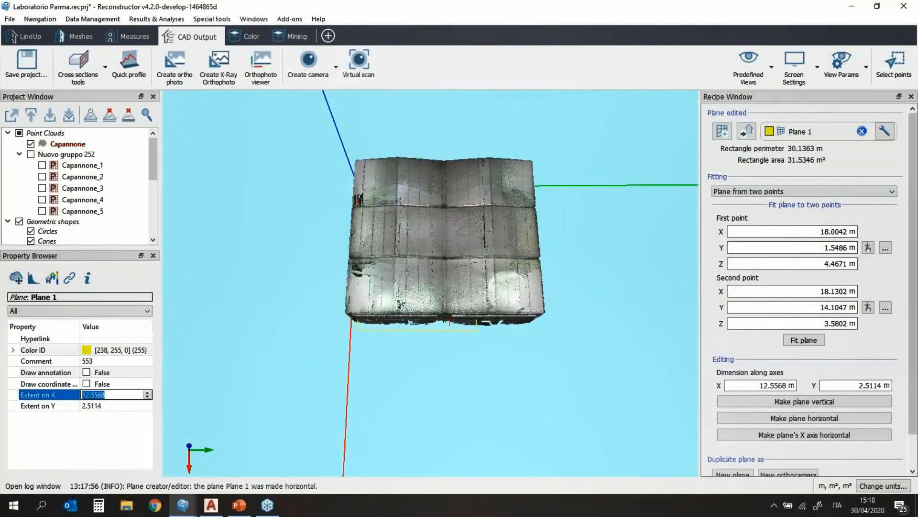
{"action": "scroll", "coordinate": [118, 394], "scroll_direction": "up", "scroll_amount": 4}
{"action": "scroll", "coordinate": [118, 394], "scroll_direction": "up", "scroll_amount": 9}
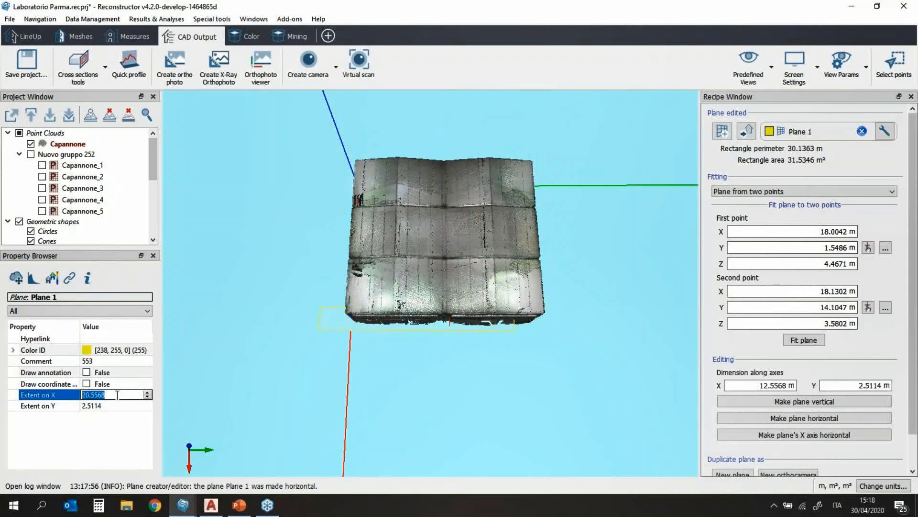
{"action": "scroll", "coordinate": [117, 395], "scroll_direction": "up", "scroll_amount": 2}
{"action": "left_click", "coordinate": [112, 406]}
{"action": "scroll", "coordinate": [112, 407], "scroll_direction": "up", "scroll_amount": 11}
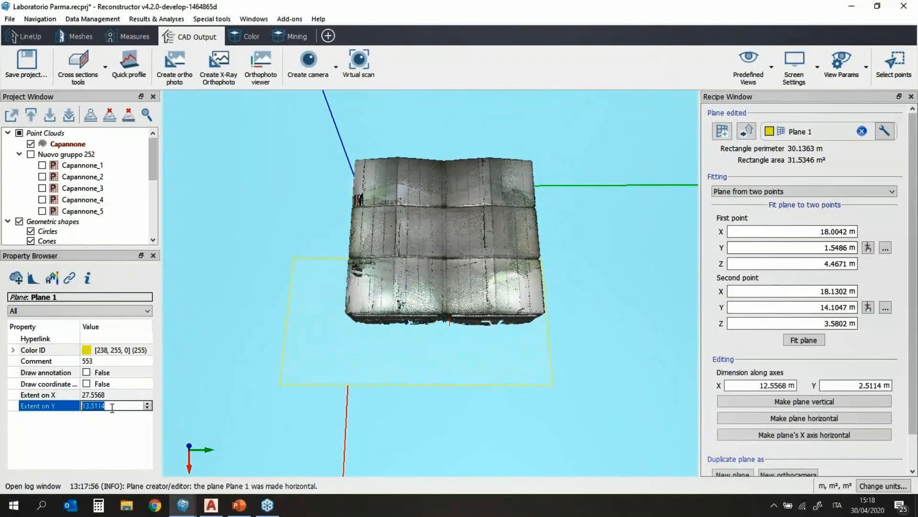
{"action": "scroll", "coordinate": [112, 407], "scroll_direction": "up", "scroll_amount": 8}
{"action": "left_click_drag", "start_coordinate": [429, 295], "coordinate": [432, 317]}
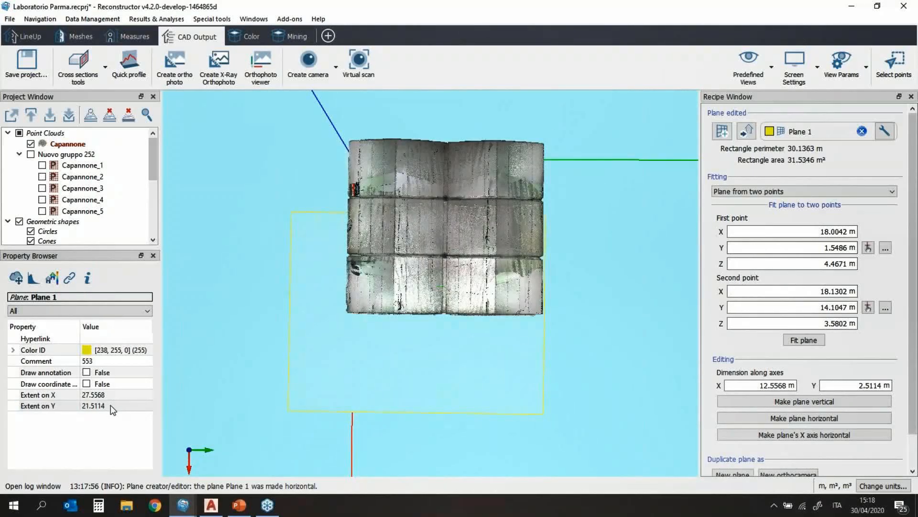
{"action": "left_click", "coordinate": [112, 406]}
{"action": "scroll", "coordinate": [112, 406], "scroll_direction": "up", "scroll_amount": 15}
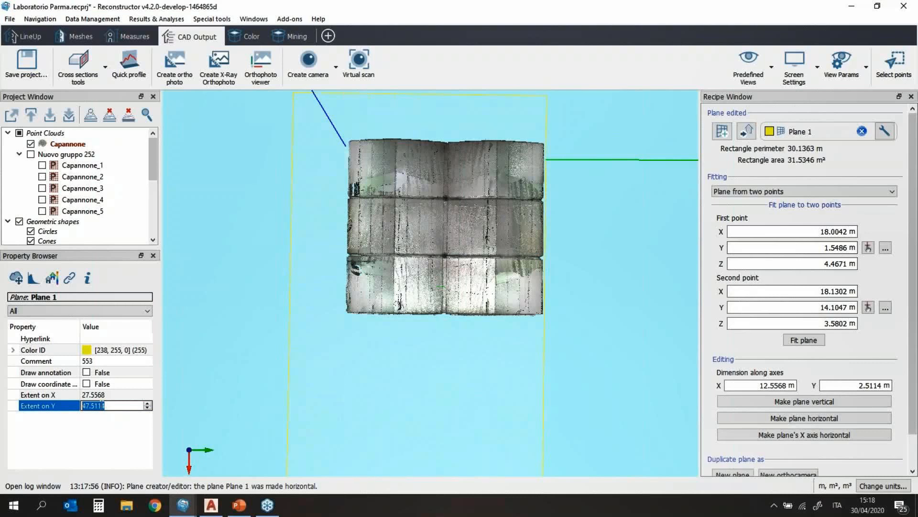
{"action": "left_click", "coordinate": [107, 396]}
{"action": "scroll", "coordinate": [107, 396], "scroll_direction": "up", "scroll_amount": 4}
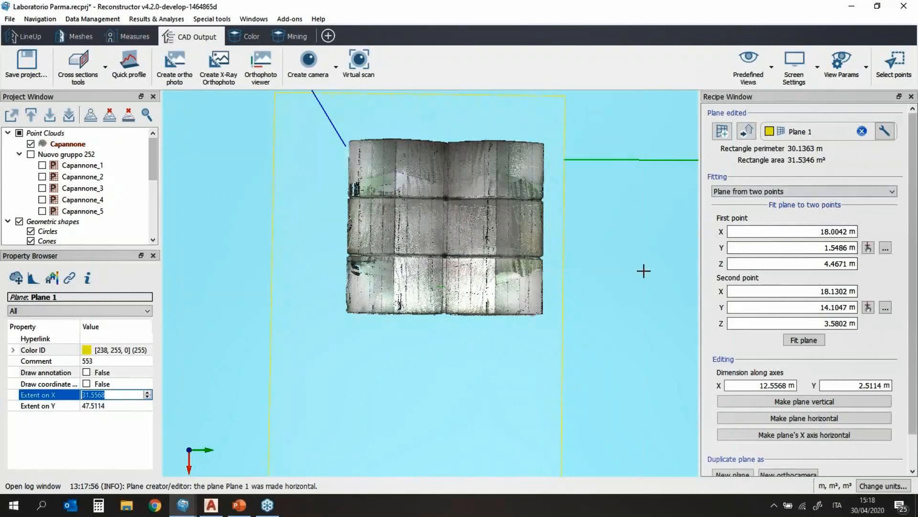
{"action": "left_click_drag", "start_coordinate": [434, 365], "coordinate": [376, 303]}
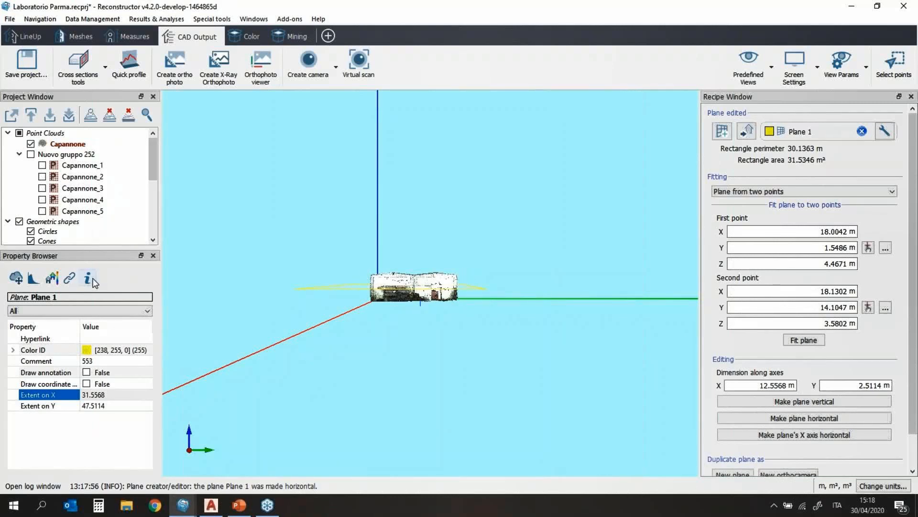
Step: Open Manual positioning from Plane 1's Pose & Registration menu
{"action": "scroll", "coordinate": [70, 201], "scroll_direction": "down", "scroll_amount": 5}
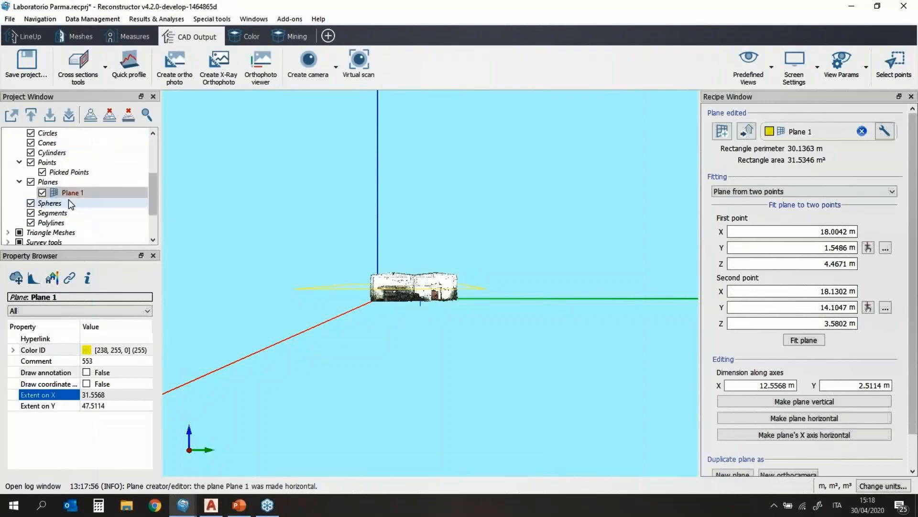
{"action": "right_click", "coordinate": [77, 165]}
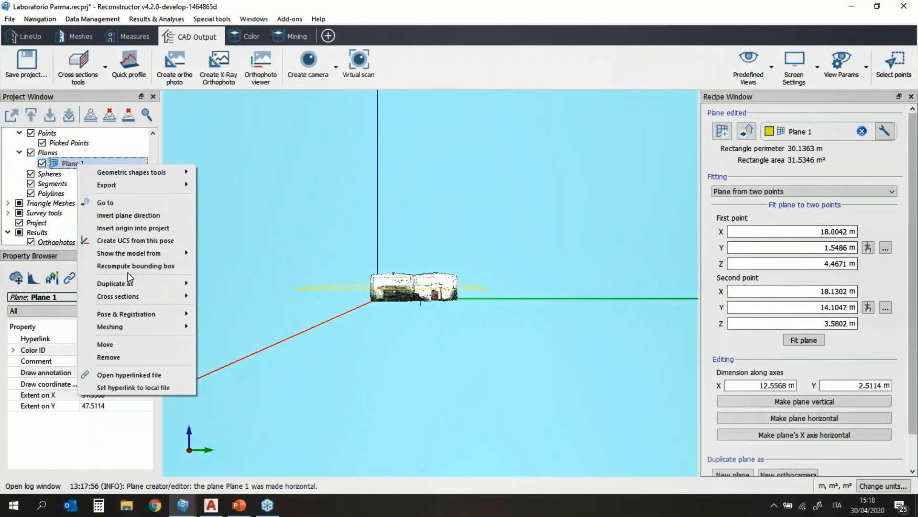
{"action": "mouse_move", "coordinate": [125, 315]}
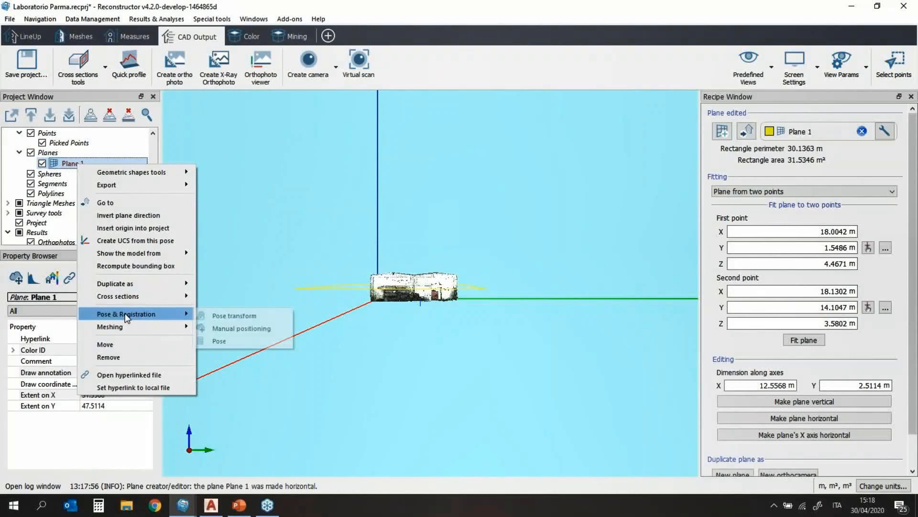
{"action": "left_click", "coordinate": [221, 329]}
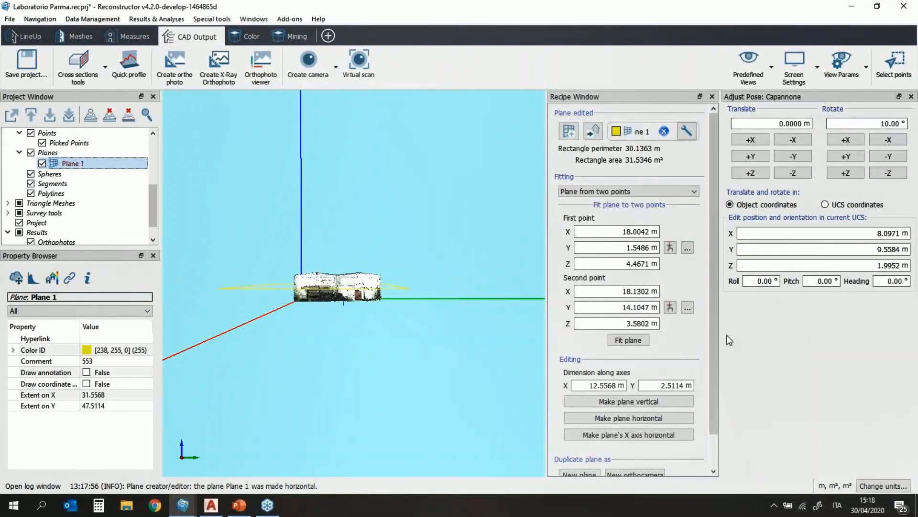
Step: Set a 5 m translate step and shift the cloud along −Z and +Z
{"action": "left_click", "coordinate": [767, 123]}
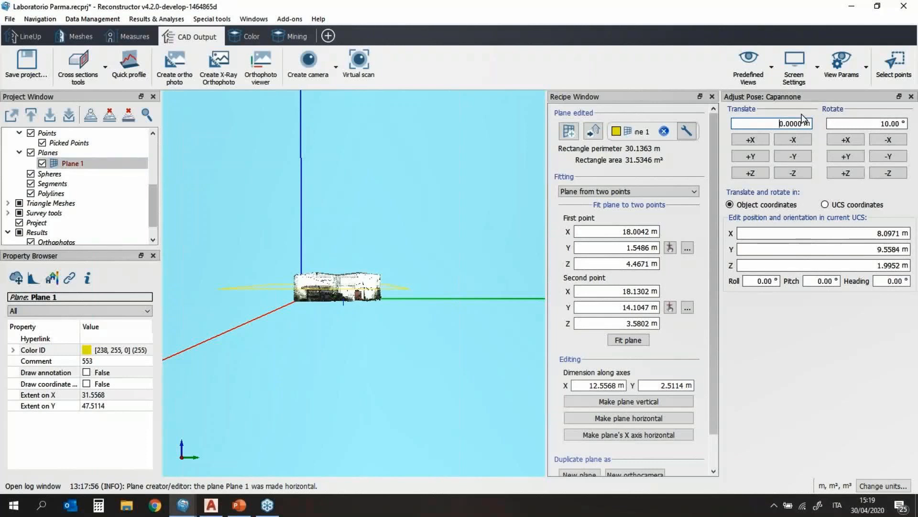
{"action": "type", "text": "5"}
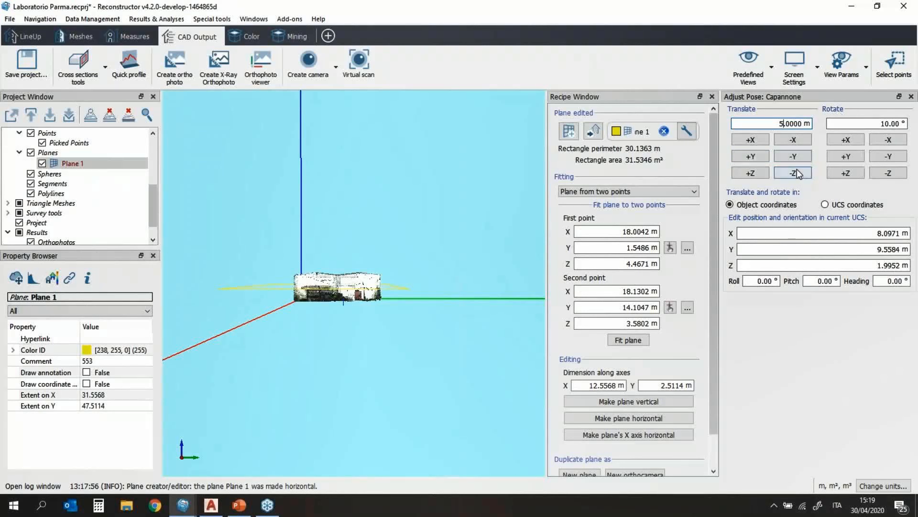
{"action": "left_click", "coordinate": [792, 175]}
{"action": "left_click", "coordinate": [748, 169]}
{"action": "left_click", "coordinate": [747, 170]}
Step: Use a 1 m step to lower the cloud 2 m, leaving Z at 4.9952 m
{"action": "left_click", "coordinate": [783, 121]}
{"action": "key", "text": "BackSpace"}
{"action": "type", "text": "1"}
{"action": "left_click", "coordinate": [783, 174]}
{"action": "left_click", "coordinate": [800, 174]}
{"action": "left_click_drag", "start_coordinate": [803, 99], "coordinate": [886, 96]}
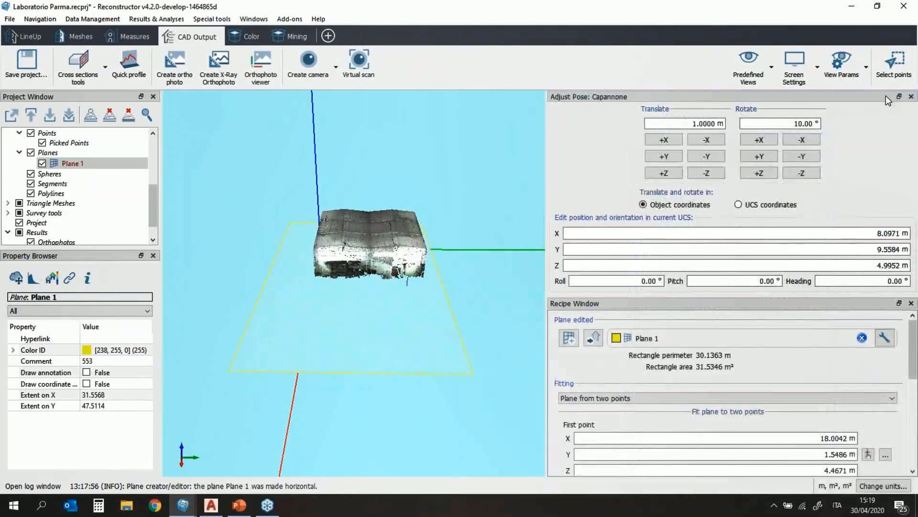
{"action": "left_click", "coordinate": [911, 96]}
Step: Start a new Plane section survey from the Cross sections tools
{"action": "left_click", "coordinate": [75, 71]}
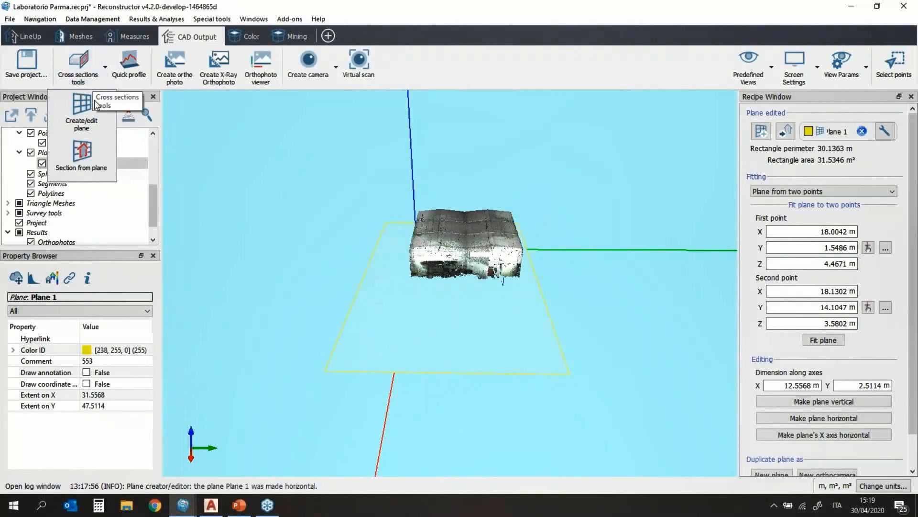
{"action": "left_click", "coordinate": [95, 153]}
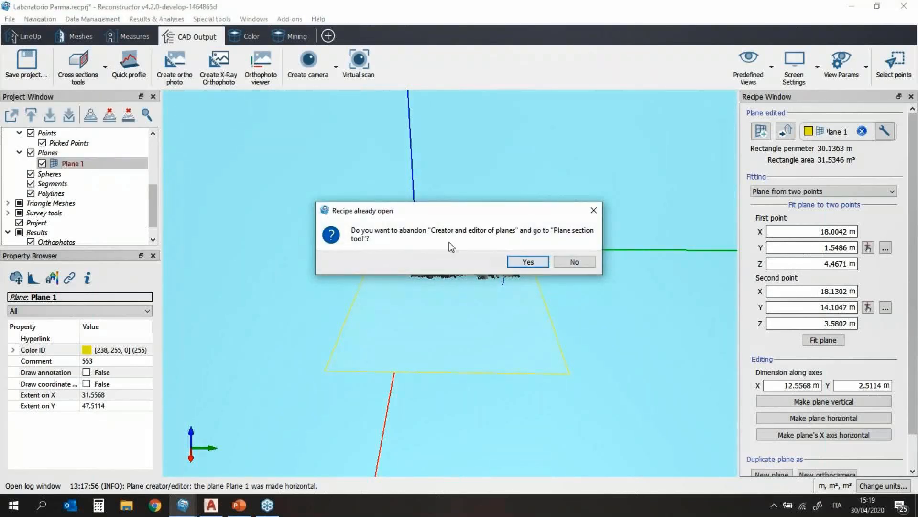
{"action": "left_click", "coordinate": [529, 262]}
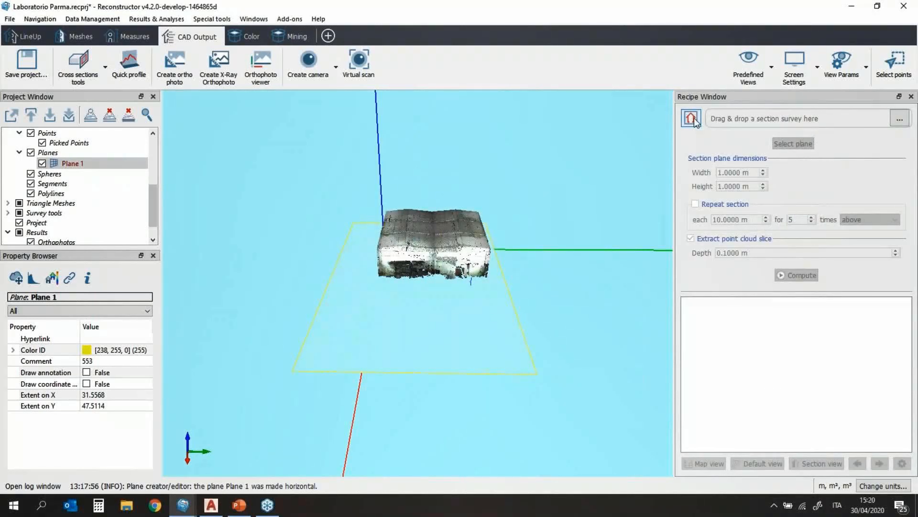
{"action": "left_click", "coordinate": [692, 119]}
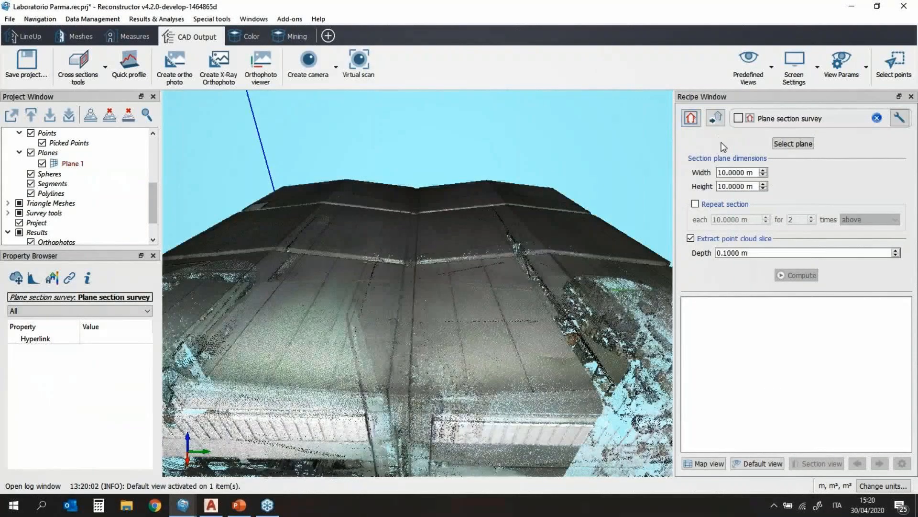
Step: Base the section survey on Plane 1, sized 31.5568 × 47.5114 m
{"action": "scroll", "coordinate": [349, 366], "scroll_direction": "down", "scroll_amount": 5}
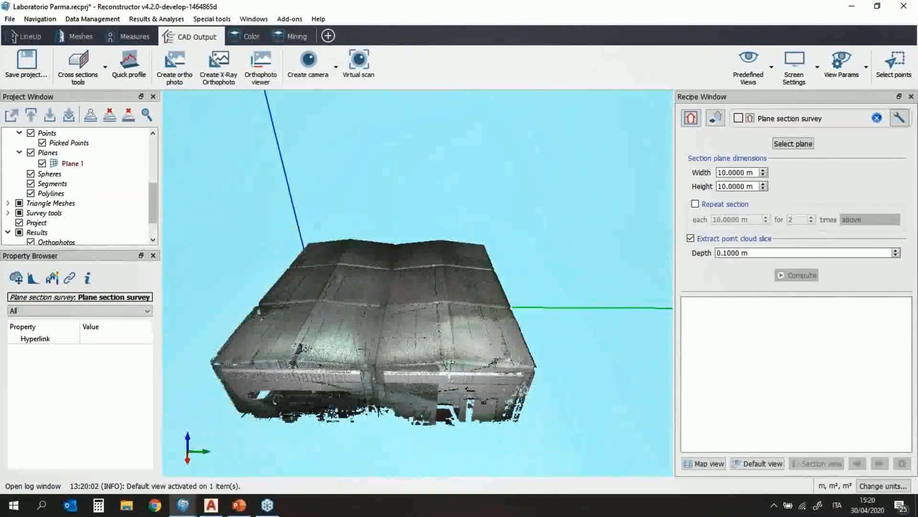
{"action": "left_click_drag", "start_coordinate": [377, 375], "coordinate": [410, 319]}
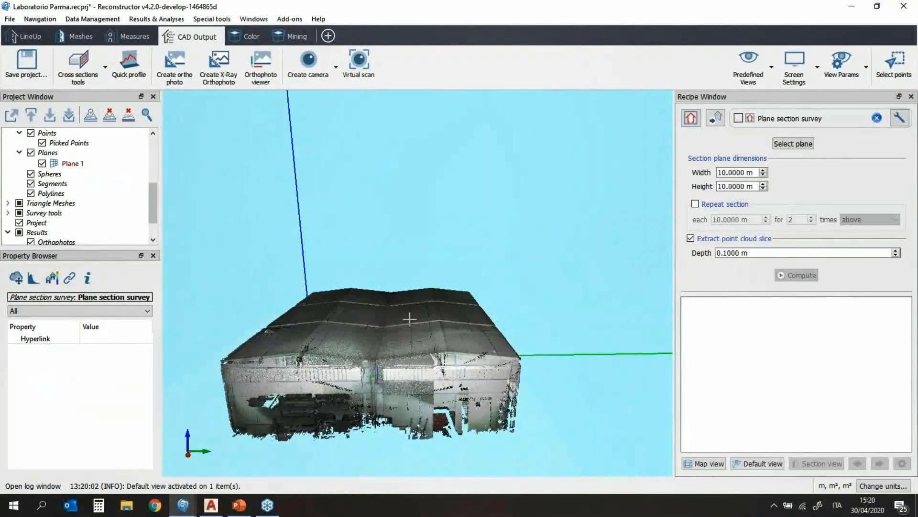
{"action": "left_click", "coordinate": [796, 144]}
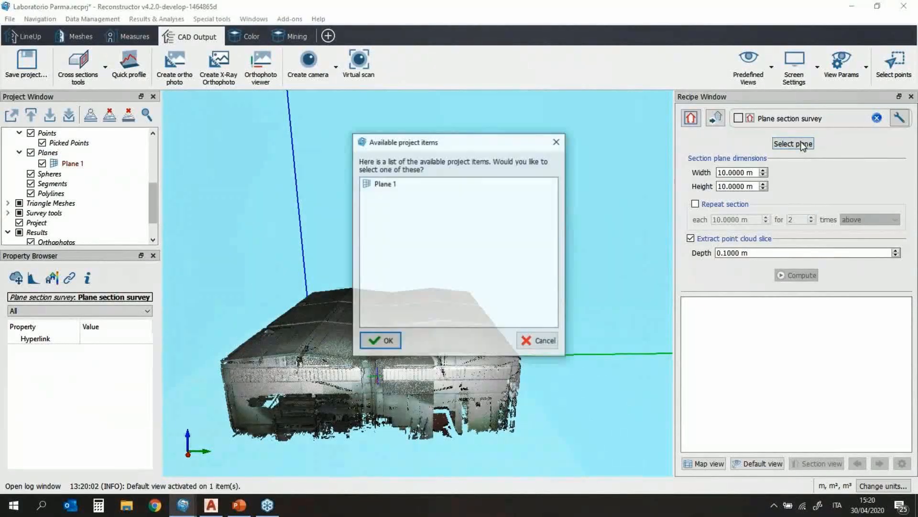
{"action": "left_click", "coordinate": [378, 184]}
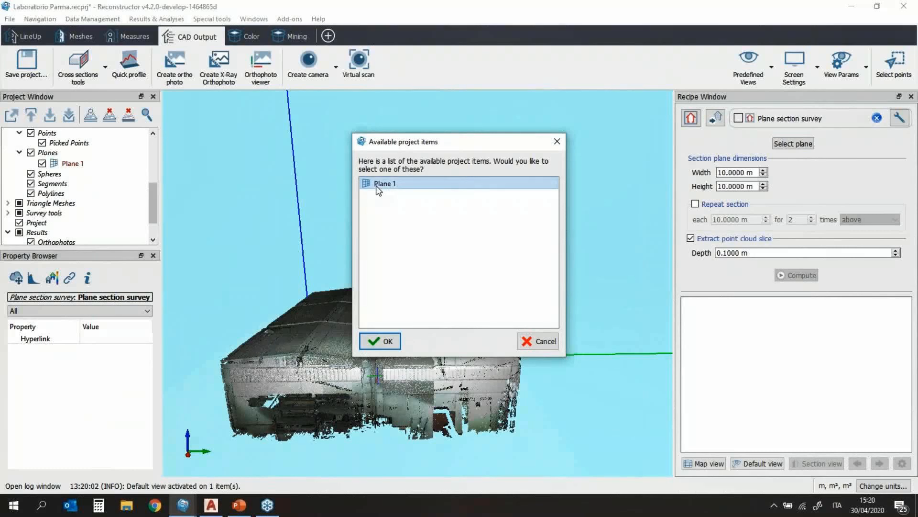
{"action": "left_click", "coordinate": [380, 341]}
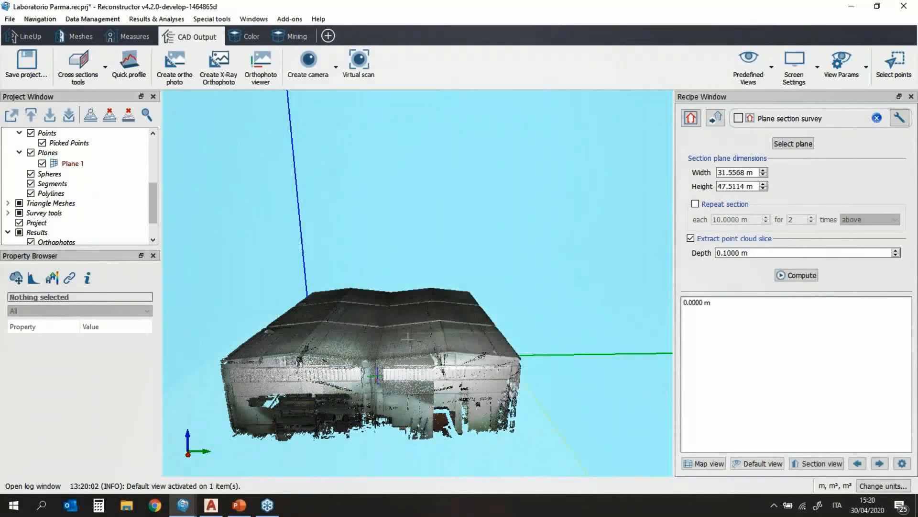
Step: Turn on Repeat section for 5 times, each 1.0000 m apart
{"action": "scroll", "coordinate": [425, 377], "scroll_direction": "down", "scroll_amount": 1}
{"action": "middle_click_drag", "start_coordinate": [425, 378], "coordinate": [430, 295]}
{"action": "left_click_drag", "start_coordinate": [433, 309], "coordinate": [436, 325]}
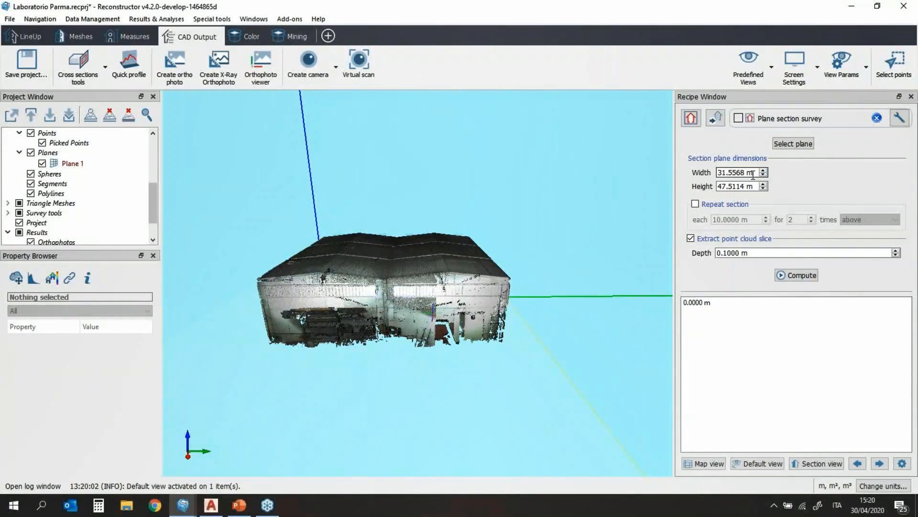
{"action": "left_click", "coordinate": [695, 204]}
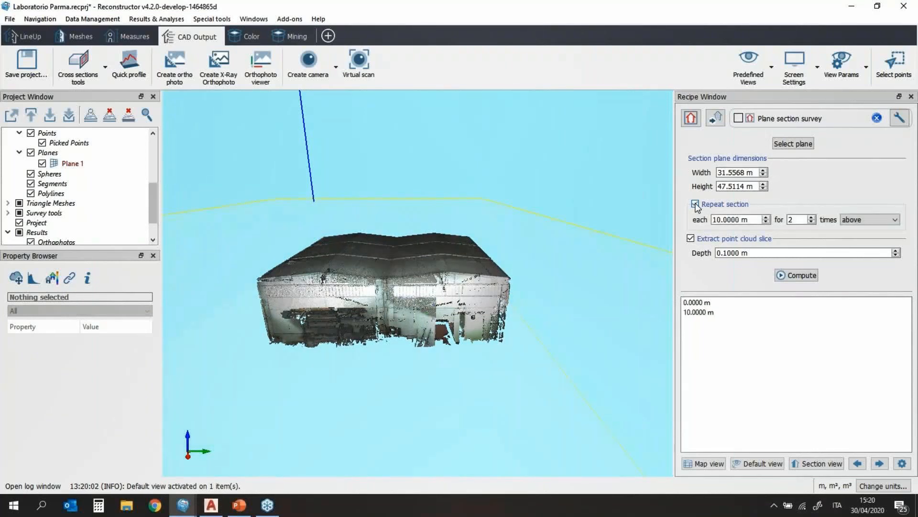
{"action": "scroll", "coordinate": [395, 319], "scroll_direction": "down", "scroll_amount": 4}
{"action": "left_click_drag", "start_coordinate": [395, 319], "coordinate": [423, 263]}
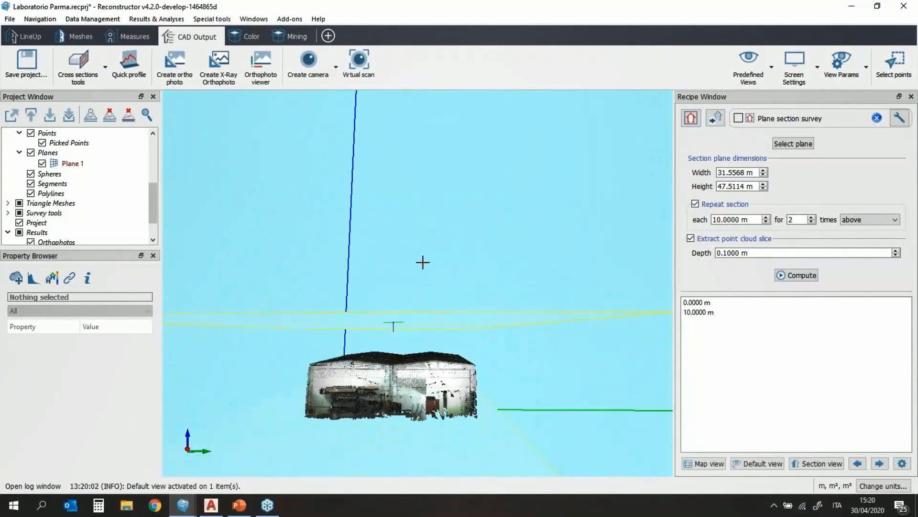
{"action": "left_click", "coordinate": [727, 220]}
{"action": "double_click", "coordinate": [793, 219]}
{"action": "type", "text": "5"}
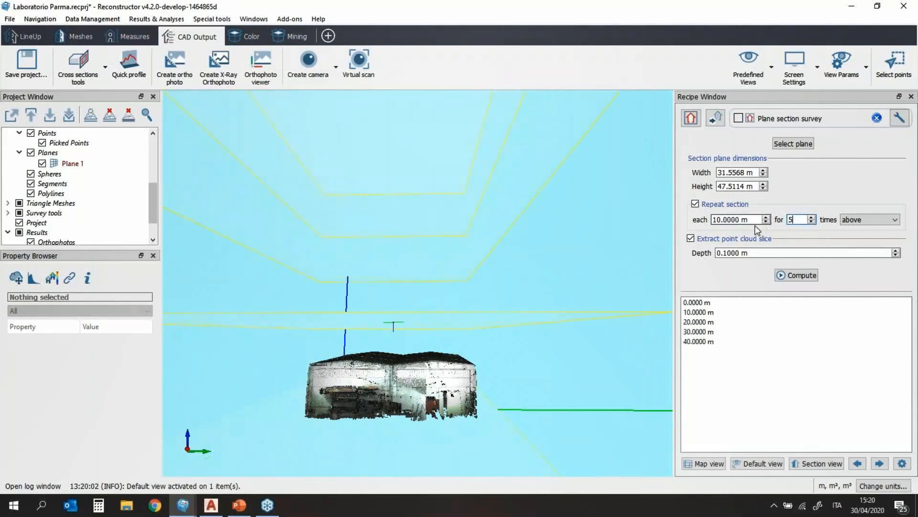
{"action": "key", "text": "shift+Tab"}
{"action": "type", "text": "1"}
{"action": "key", "text": "Return"}
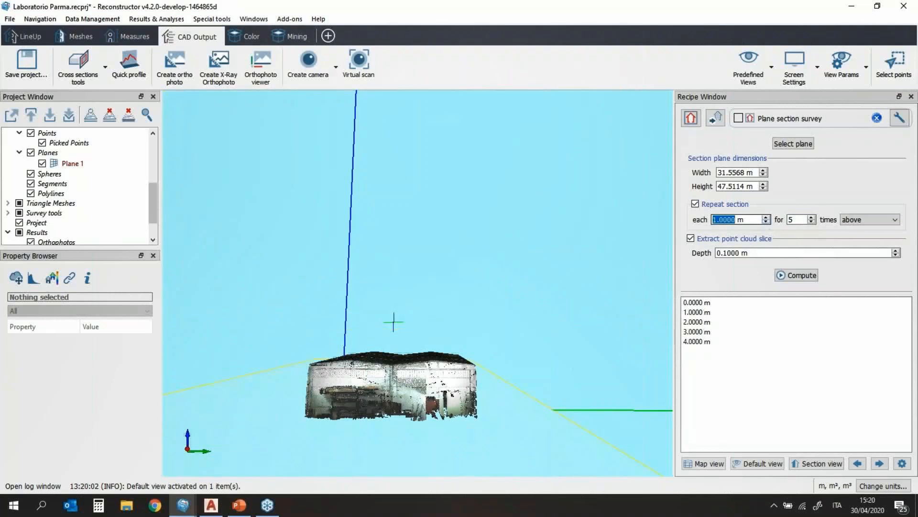
Step: Orbit and pan to inspect the stacked 0–4 m sections, then select the slice depth value
{"action": "left_click_drag", "start_coordinate": [408, 328], "coordinate": [325, 379]}
{"action": "middle_click_drag", "start_coordinate": [478, 390], "coordinate": [384, 406]}
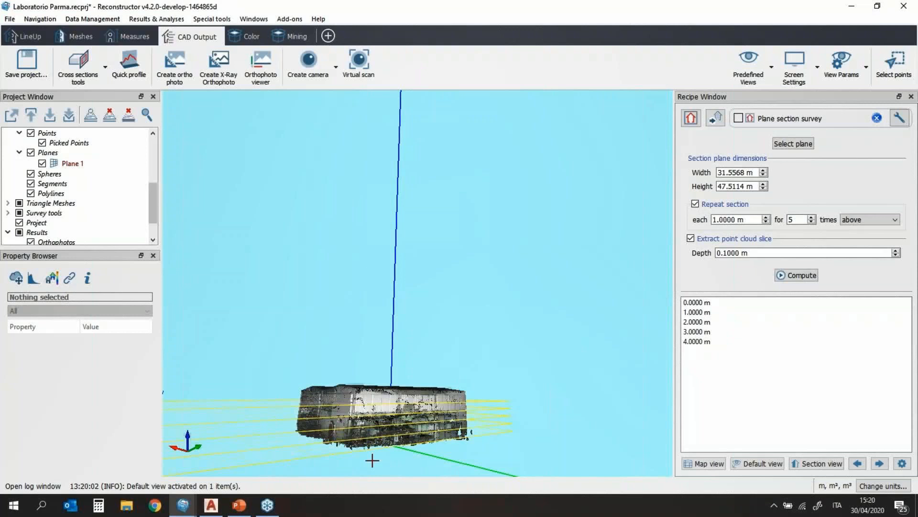
{"action": "scroll", "coordinate": [365, 458], "scroll_direction": "up", "scroll_amount": 1}
{"action": "scroll", "coordinate": [364, 457], "scroll_direction": "up", "scroll_amount": 1}
{"action": "middle_click_drag", "start_coordinate": [370, 457], "coordinate": [384, 408]}
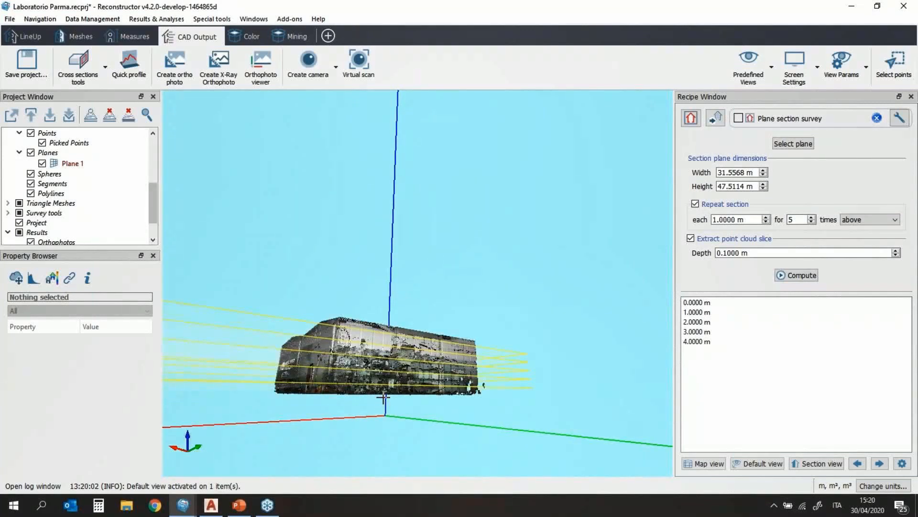
{"action": "left_click_drag", "start_coordinate": [382, 401], "coordinate": [379, 412]}
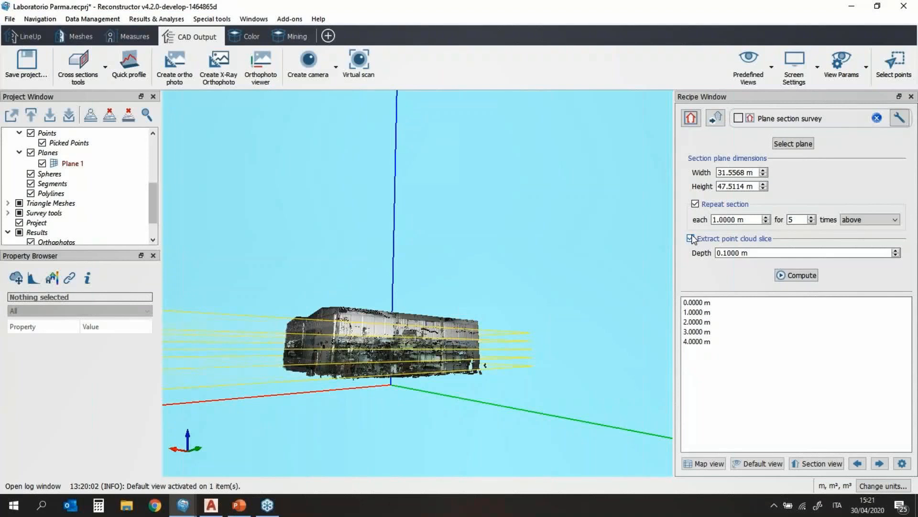
{"action": "left_click", "coordinate": [717, 252]}
Step: Preview each section slice from above up to 4.0000 m, then compute the cross sections
{"action": "left_click", "coordinate": [837, 465]}
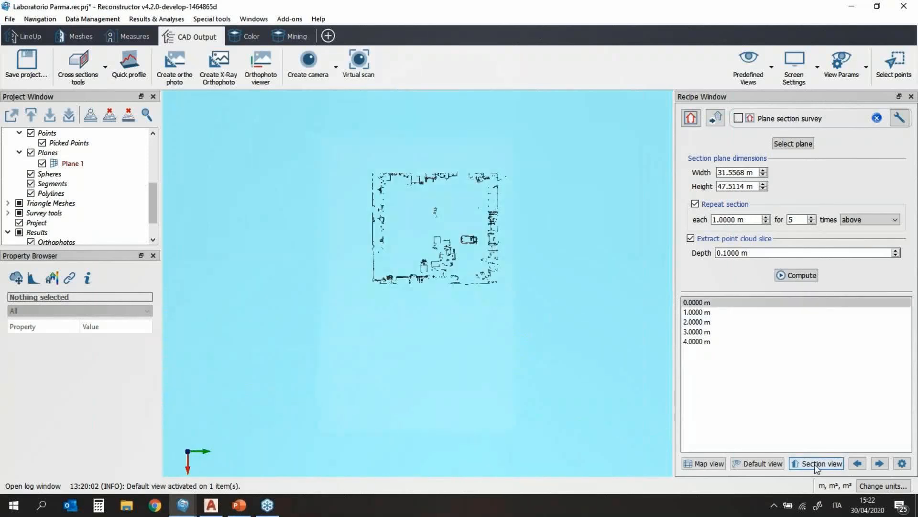
{"action": "left_click", "coordinate": [878, 463]}
{"action": "left_click", "coordinate": [878, 463]}
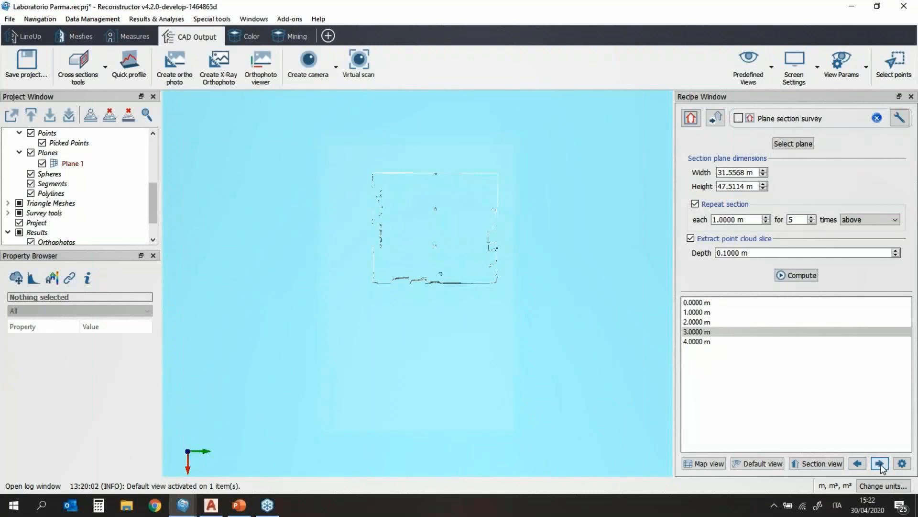
{"action": "left_click", "coordinate": [881, 463]}
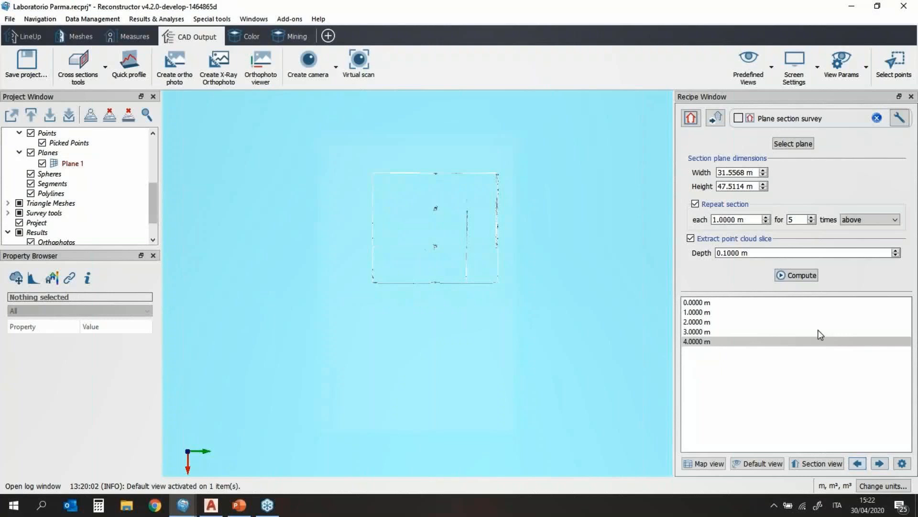
{"action": "left_click", "coordinate": [800, 276]}
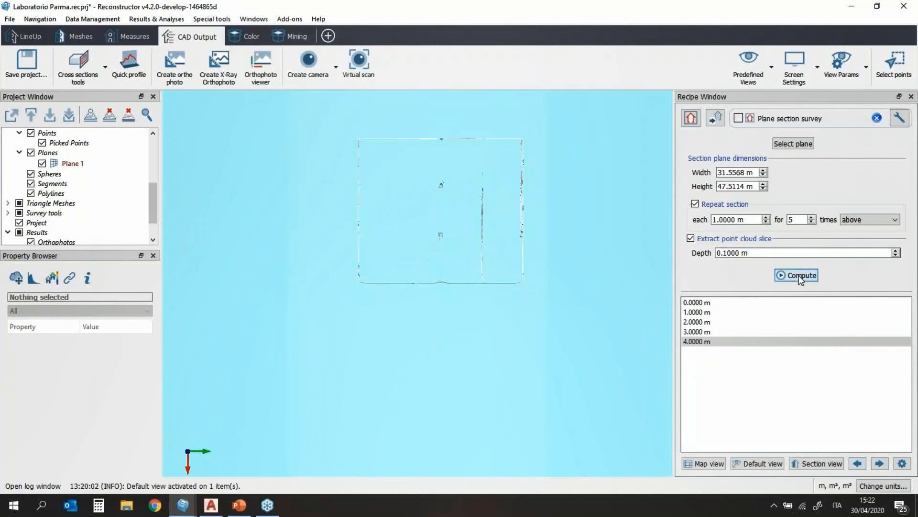
{"action": "left_click", "coordinate": [801, 276]}
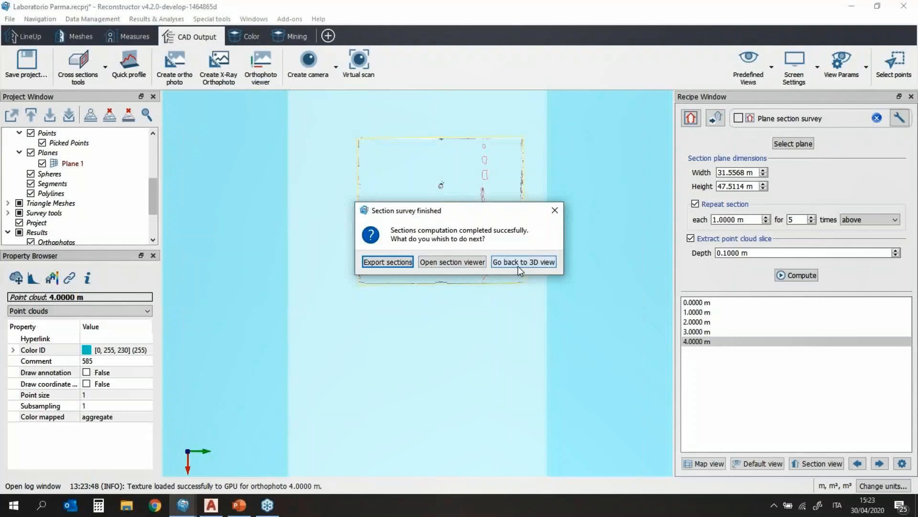
Step: Open the computed sections in the viewer and page through the slices to 4.0000 m
{"action": "left_click", "coordinate": [462, 263]}
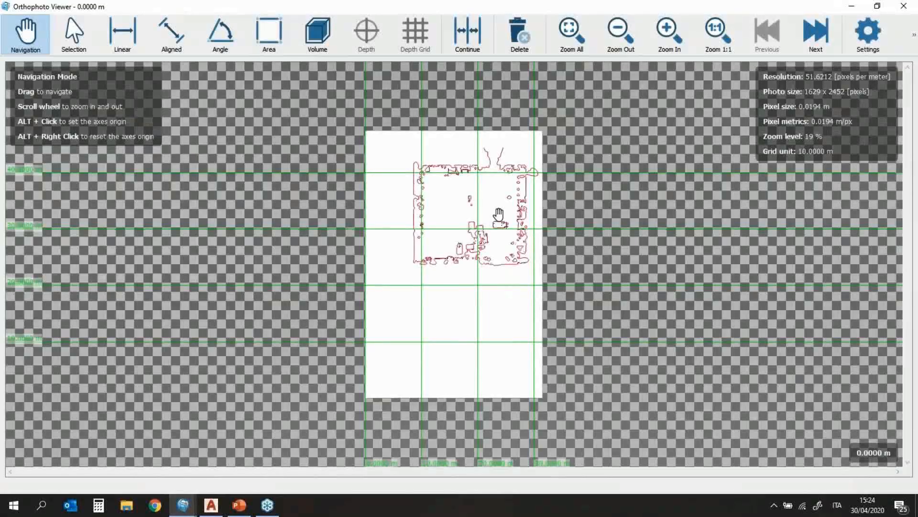
{"action": "scroll", "coordinate": [506, 206], "scroll_direction": "up", "scroll_amount": 5}
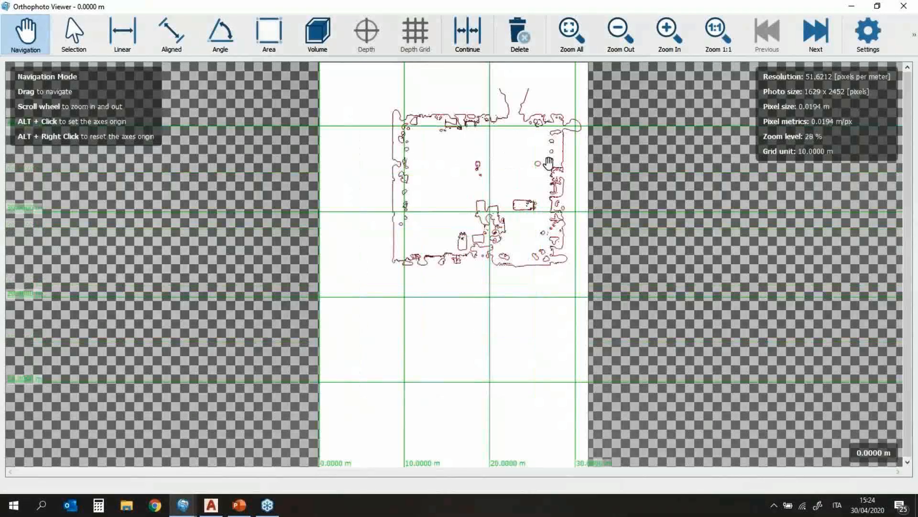
{"action": "left_click_drag", "start_coordinate": [550, 162], "coordinate": [551, 229]}
{"action": "left_click", "coordinate": [829, 34]}
{"action": "left_click", "coordinate": [829, 33]}
{"action": "left_click", "coordinate": [824, 35]}
{"action": "left_click", "coordinate": [824, 34]}
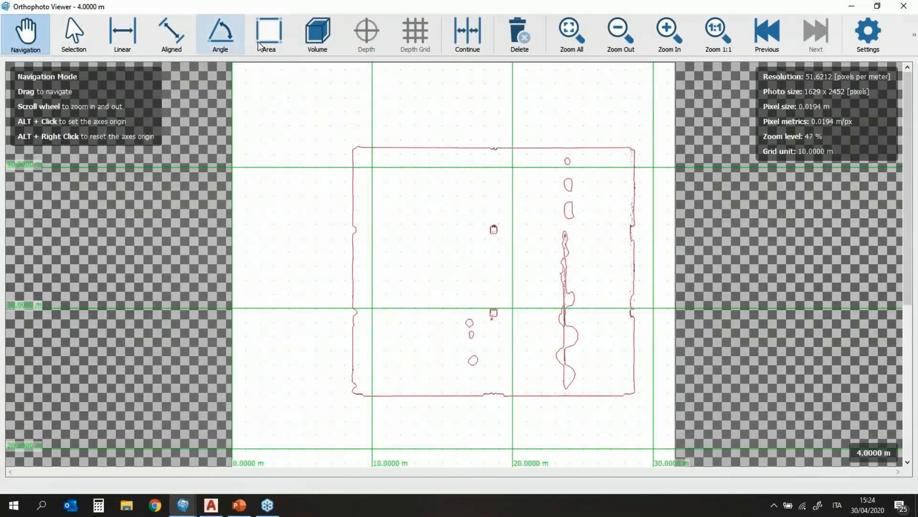
Step: Add an aligned 20.0513 m dimension from the outline's left wall to its right wall
{"action": "left_click", "coordinate": [172, 49]}
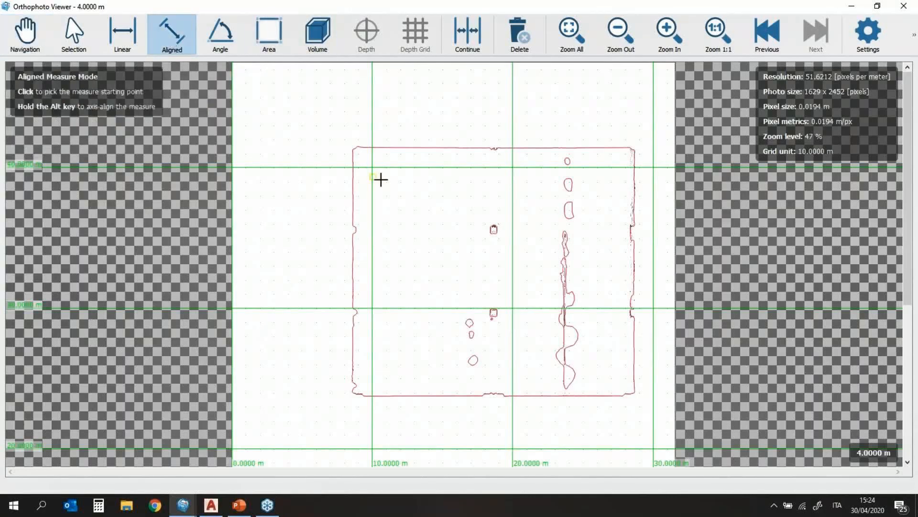
{"action": "scroll", "coordinate": [353, 177], "scroll_direction": "up", "scroll_amount": 2}
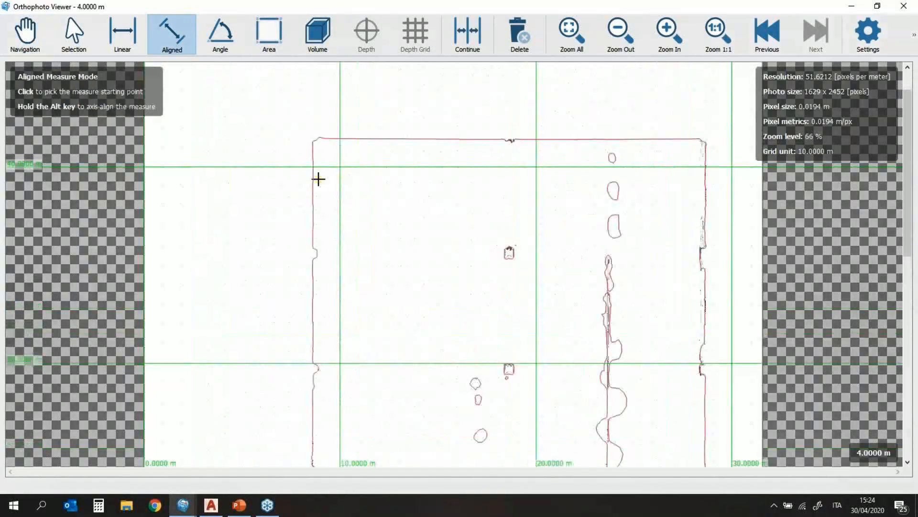
{"action": "left_click", "coordinate": [314, 176]}
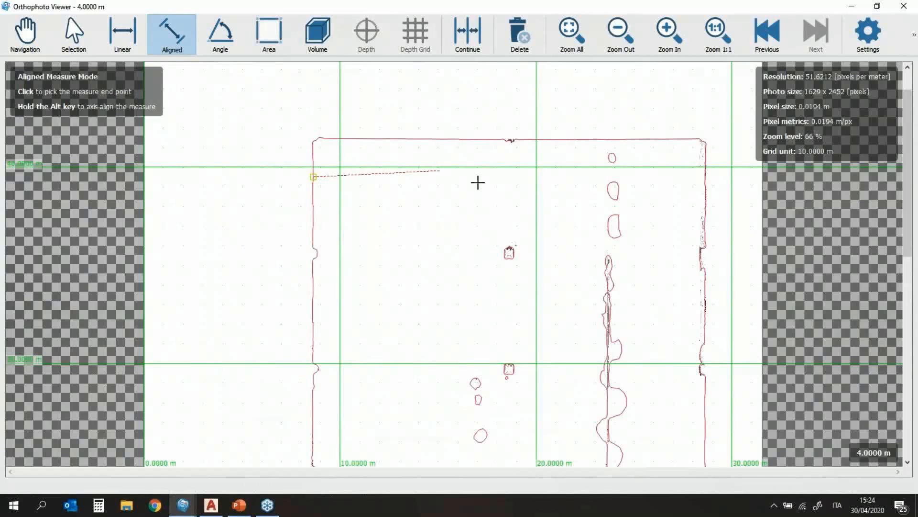
{"action": "left_click", "coordinate": [705, 180]}
{"action": "left_click", "coordinate": [706, 200]}
{"action": "scroll", "coordinate": [449, 206], "scroll_direction": "up", "scroll_amount": 1}
{"action": "scroll", "coordinate": [488, 208], "scroll_direction": "up", "scroll_amount": 1}
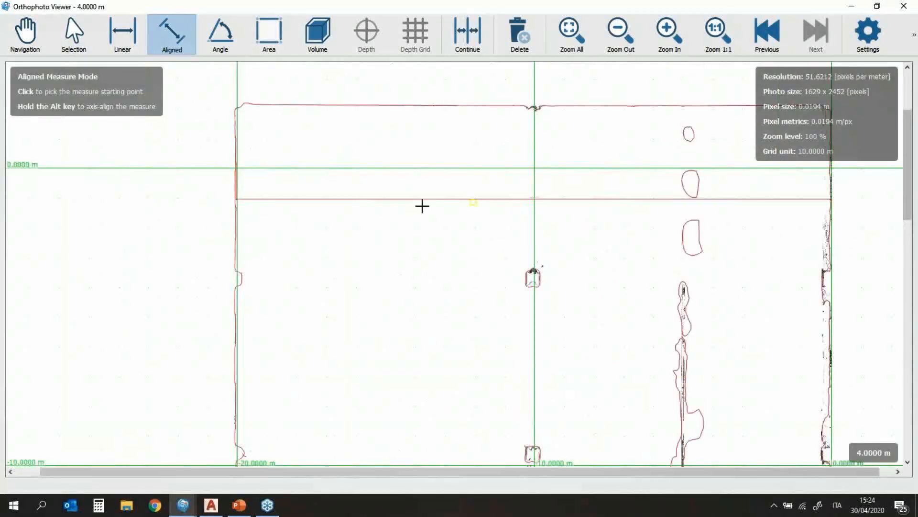
Step: Set the viewer's dimension text size to 0.4500 m and apply it
{"action": "left_click", "coordinate": [885, 41]}
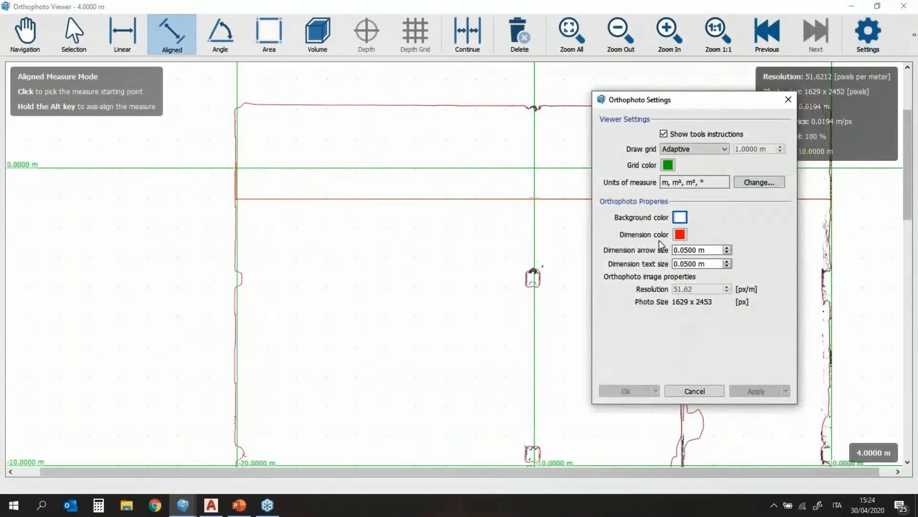
{"action": "left_click", "coordinate": [713, 263]}
{"action": "scroll", "coordinate": [713, 264], "scroll_direction": "up", "scroll_amount": 4}
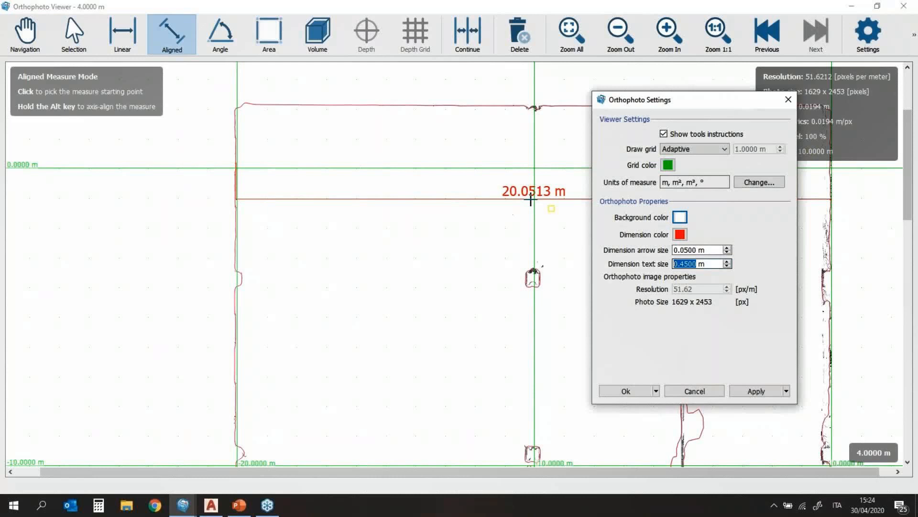
{"action": "left_click", "coordinate": [762, 391]}
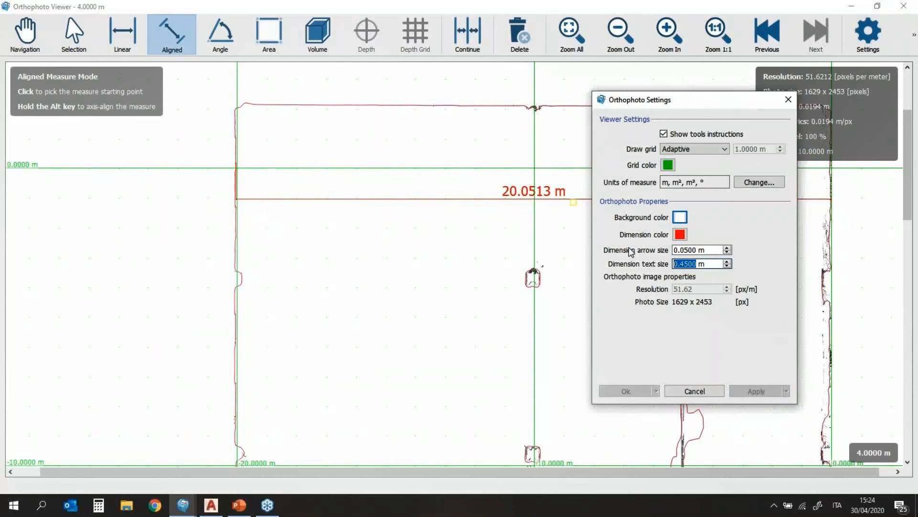
{"action": "left_click", "coordinate": [789, 100]}
{"action": "scroll", "coordinate": [630, 252], "scroll_direction": "down", "scroll_amount": 1}
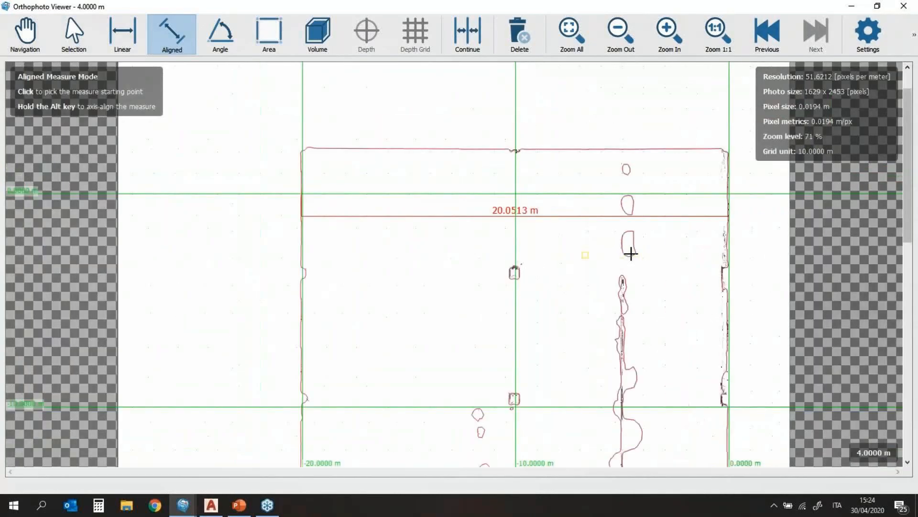
{"action": "scroll", "coordinate": [478, 223], "scroll_direction": "down", "scroll_amount": 1}
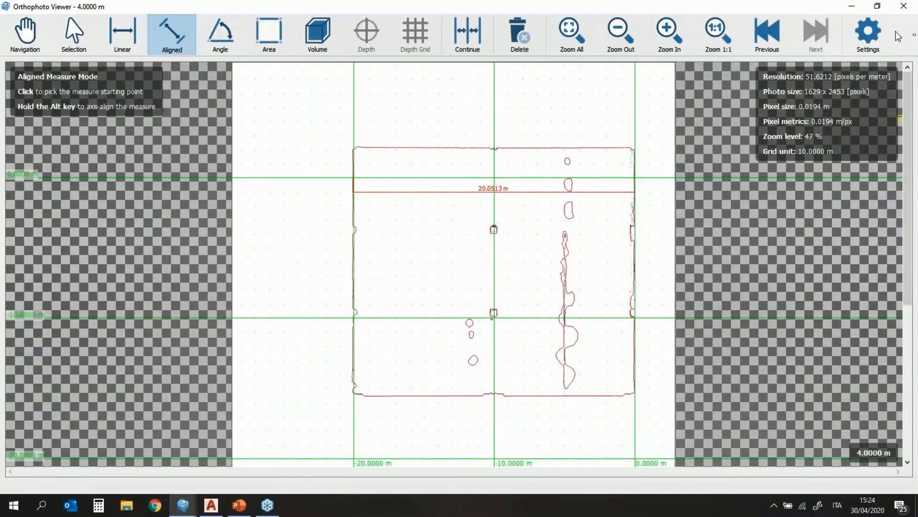
Step: Close the Orthophoto Viewer and return to the 3D view
{"action": "left_click", "coordinate": [904, 7]}
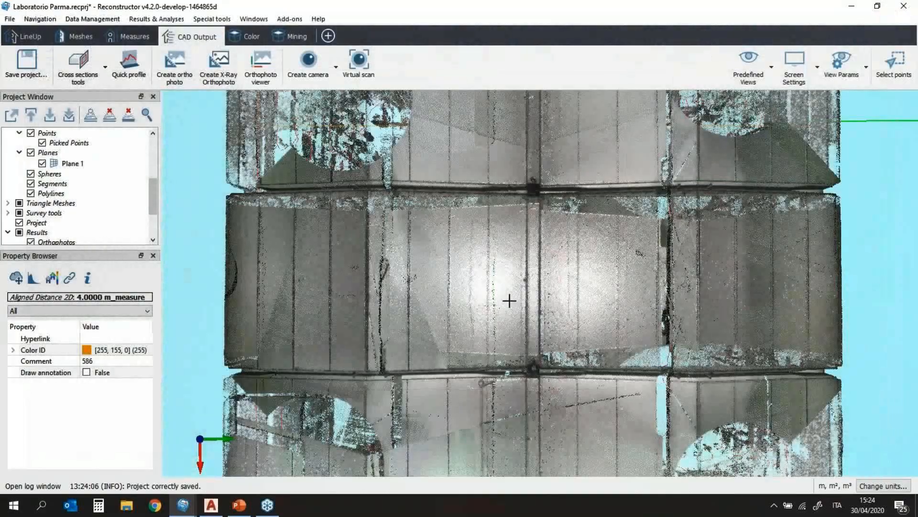
{"action": "scroll", "coordinate": [504, 304], "scroll_direction": "down", "scroll_amount": 5}
{"action": "left_click_drag", "start_coordinate": [440, 407], "coordinate": [371, 320]}
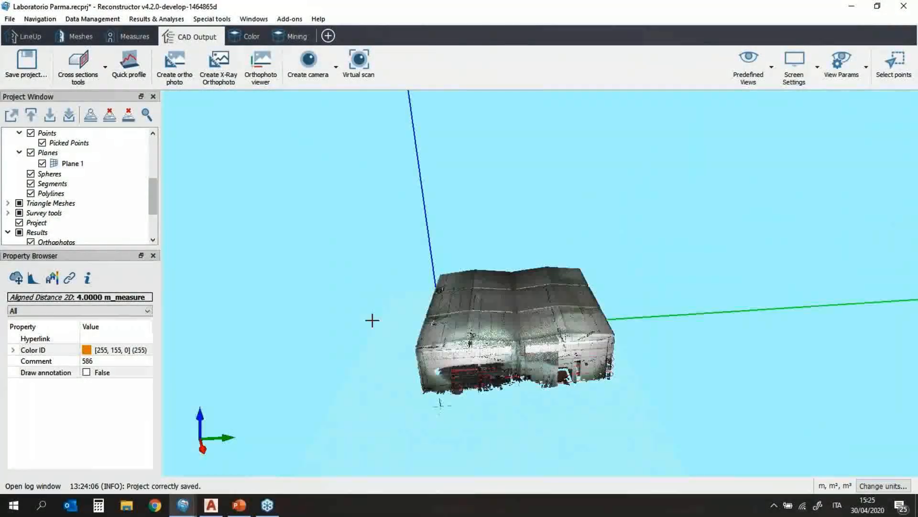
{"action": "scroll", "coordinate": [94, 151], "scroll_direction": "up", "scroll_amount": 2}
{"action": "scroll", "coordinate": [54, 141], "scroll_direction": "up", "scroll_amount": 2}
Step: Hide the Capannone point cloud and expand its cross-sections to list the 0–4 m levels
{"action": "left_click", "coordinate": [30, 144]}
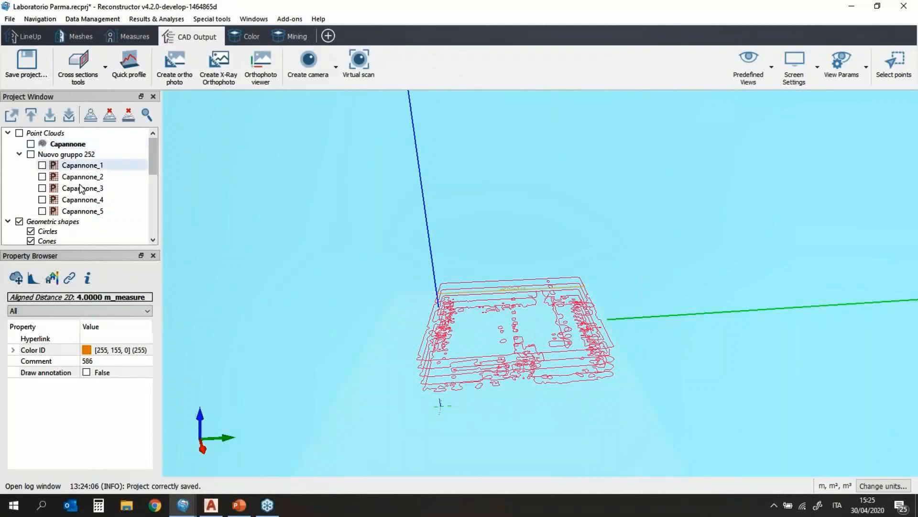
{"action": "scroll", "coordinate": [88, 211], "scroll_direction": "down", "scroll_amount": 6}
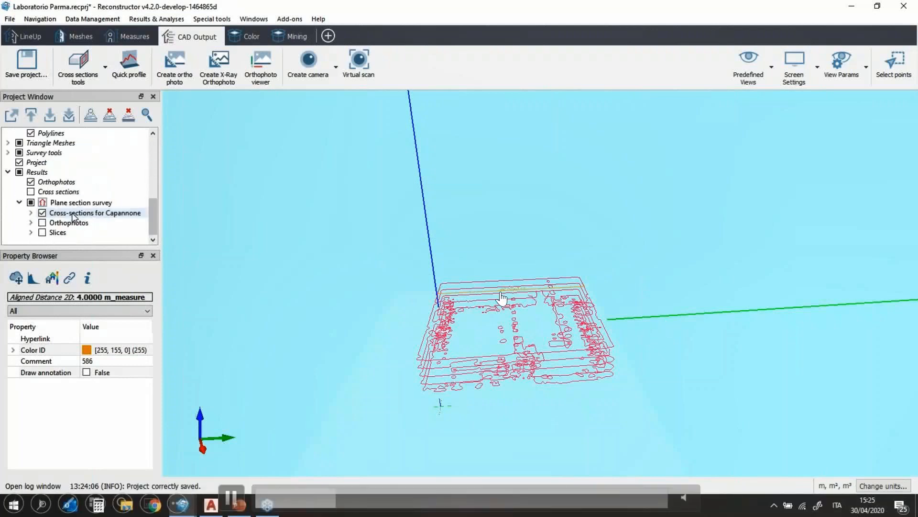
{"action": "double_click", "coordinate": [89, 214]}
{"action": "scroll", "coordinate": [88, 230], "scroll_direction": "down", "scroll_amount": 2}
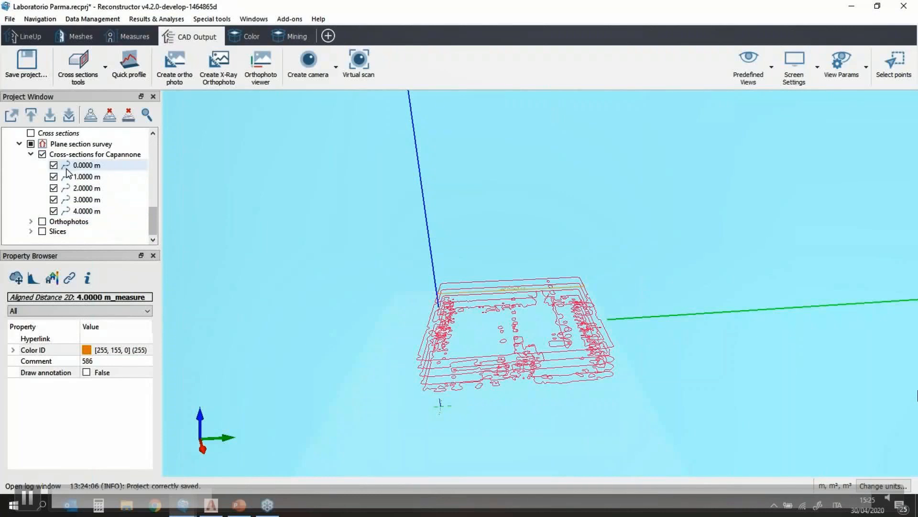
Step: Show the Slices layer, hiding the Orthophotos and the Capannone cross-section outlines
{"action": "left_click", "coordinate": [42, 221]}
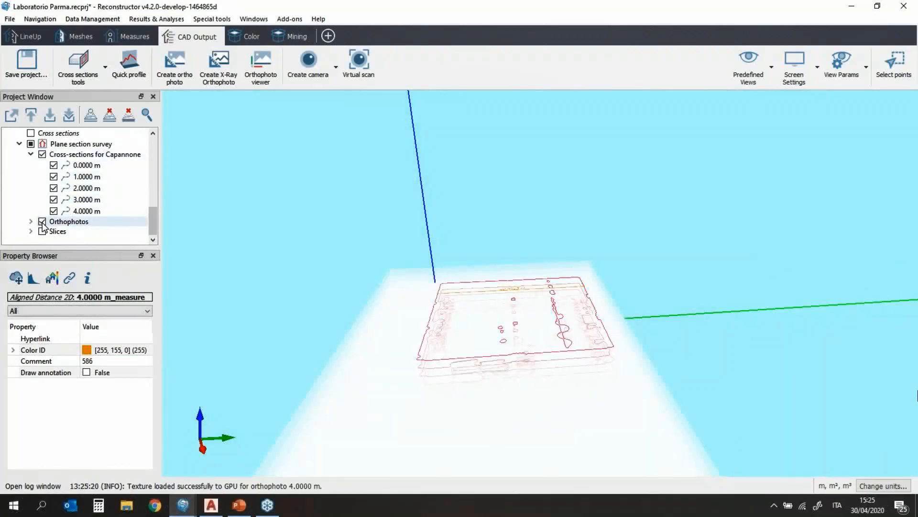
{"action": "scroll", "coordinate": [545, 340], "scroll_direction": "up", "scroll_amount": 4}
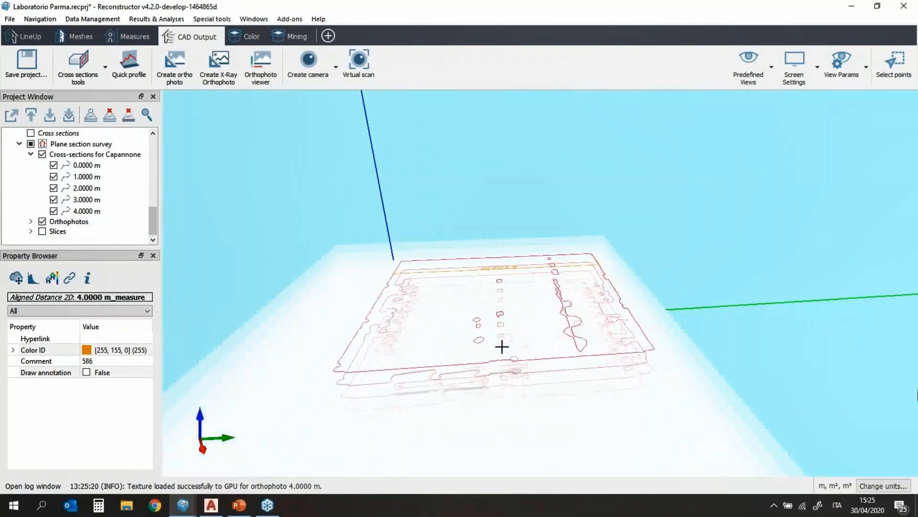
{"action": "left_click_drag", "start_coordinate": [510, 392], "coordinate": [510, 400]}
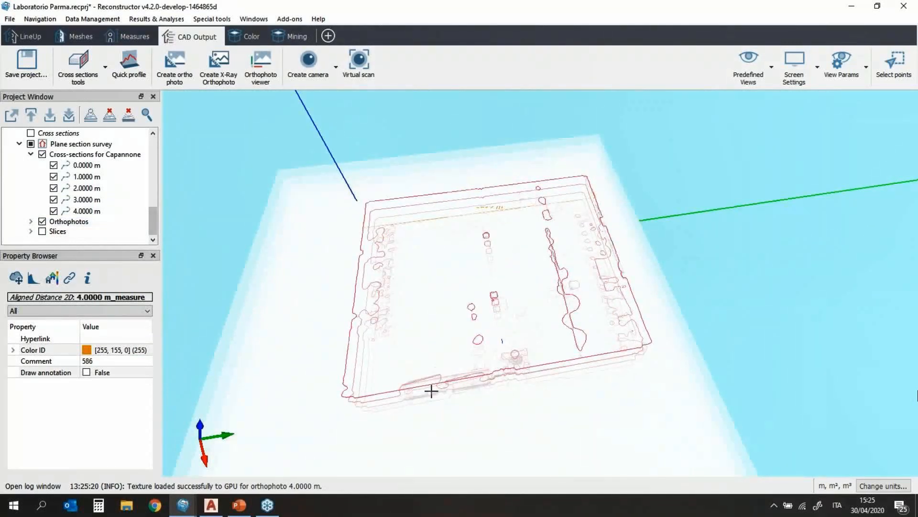
{"action": "left_click", "coordinate": [42, 231]}
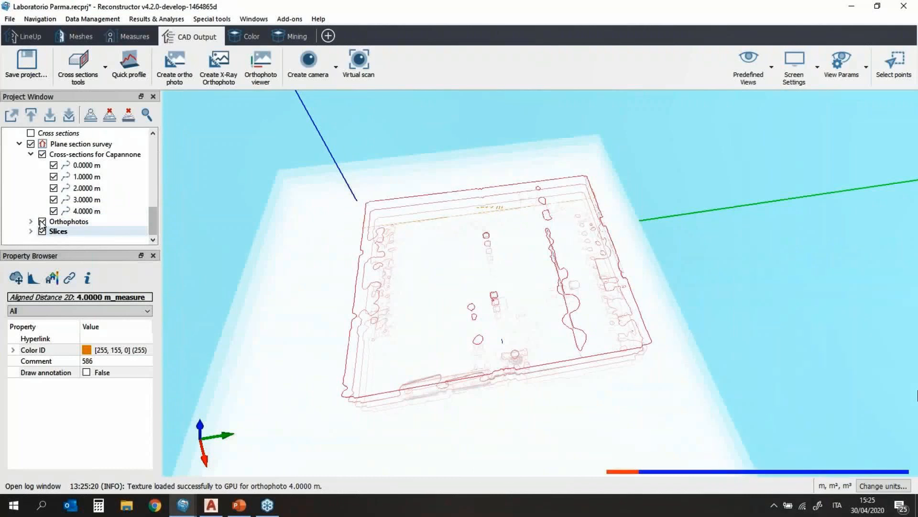
{"action": "left_click", "coordinate": [42, 221]}
{"action": "left_click", "coordinate": [42, 154]}
{"action": "left_click_drag", "start_coordinate": [435, 342], "coordinate": [445, 292]}
{"action": "scroll", "coordinate": [455, 295], "scroll_direction": "up", "scroll_amount": 5}
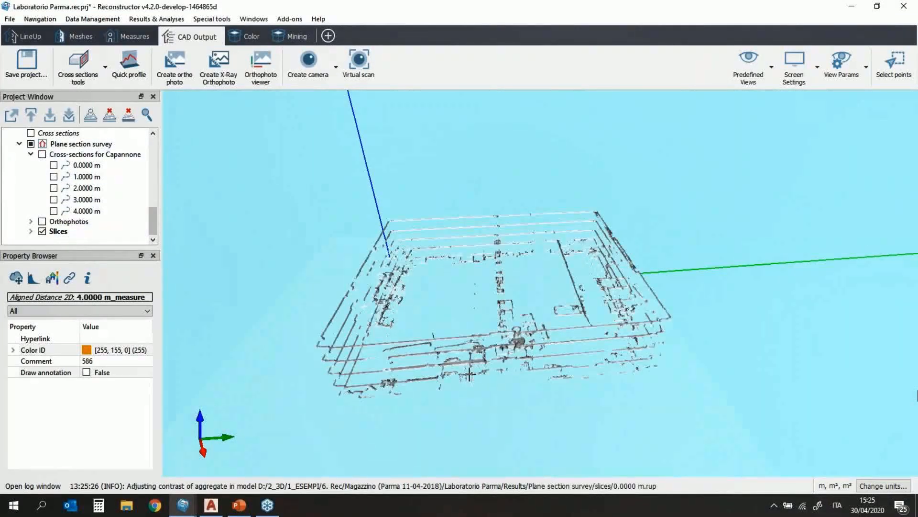
{"action": "scroll", "coordinate": [455, 193], "scroll_direction": "up", "scroll_amount": 5}
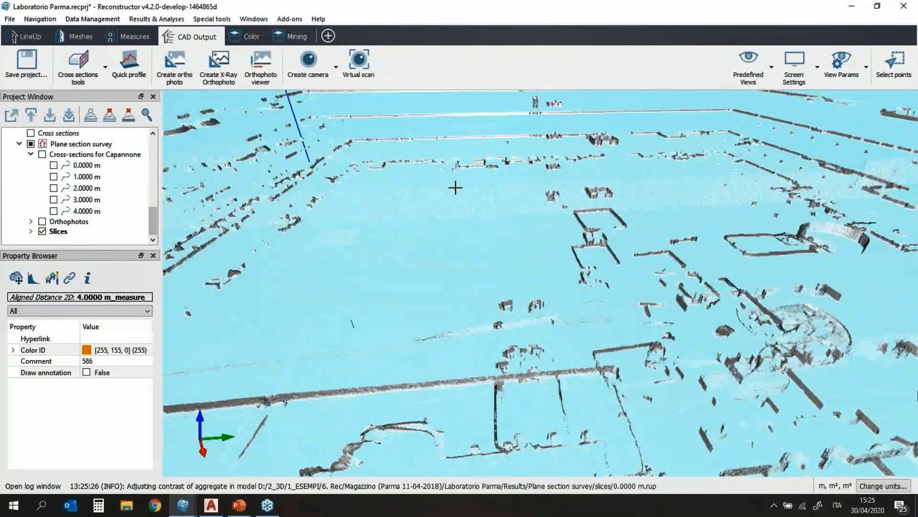
{"action": "scroll", "coordinate": [512, 213], "scroll_direction": "down", "scroll_amount": 4}
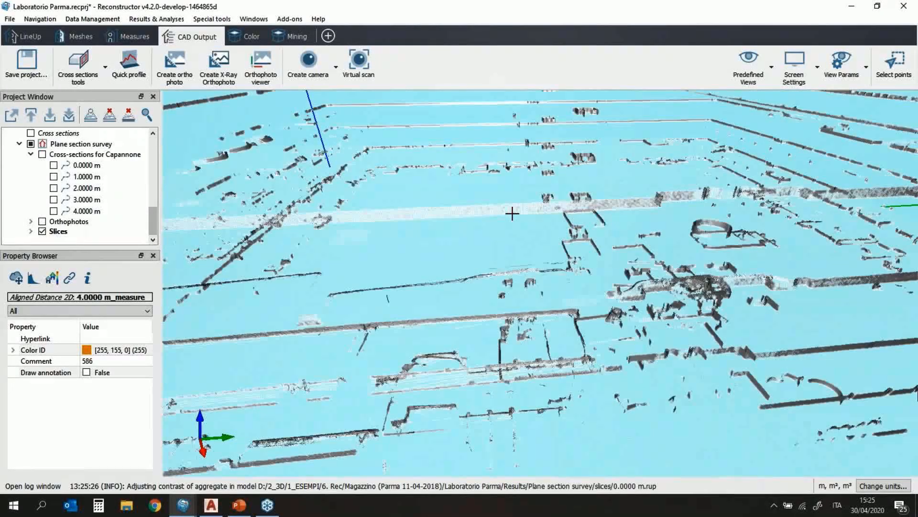
{"action": "scroll", "coordinate": [512, 213], "scroll_direction": "up", "scroll_amount": 2}
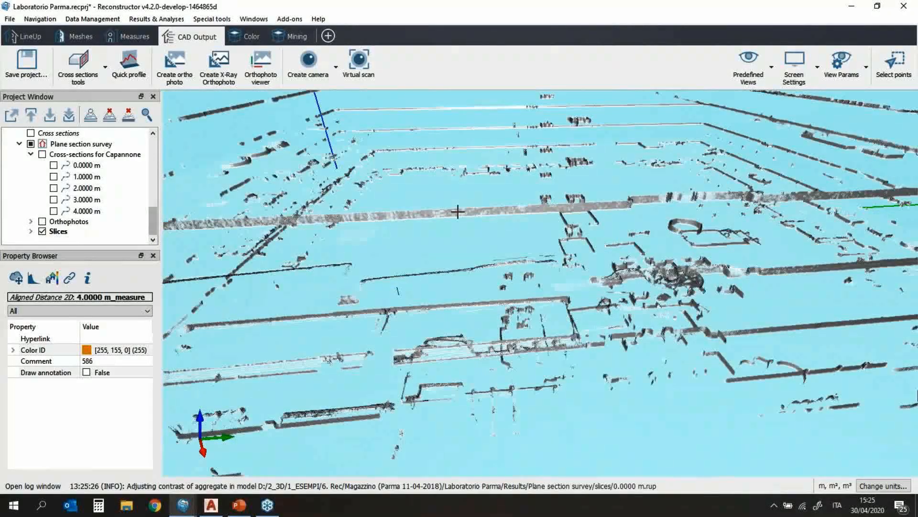
{"action": "scroll", "coordinate": [457, 212], "scroll_direction": "up", "scroll_amount": 5}
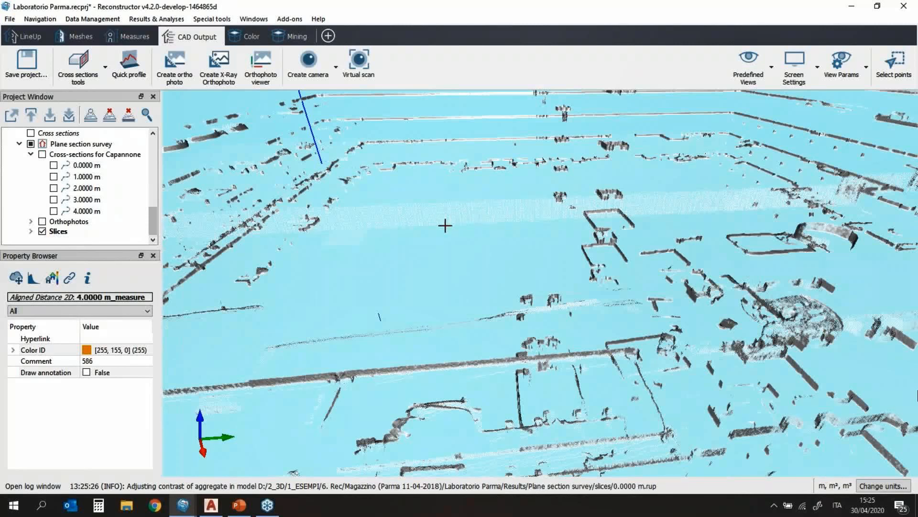
Step: Start a Section-from-plane recipe and save the project with Ctrl+S
{"action": "left_click", "coordinate": [78, 65]}
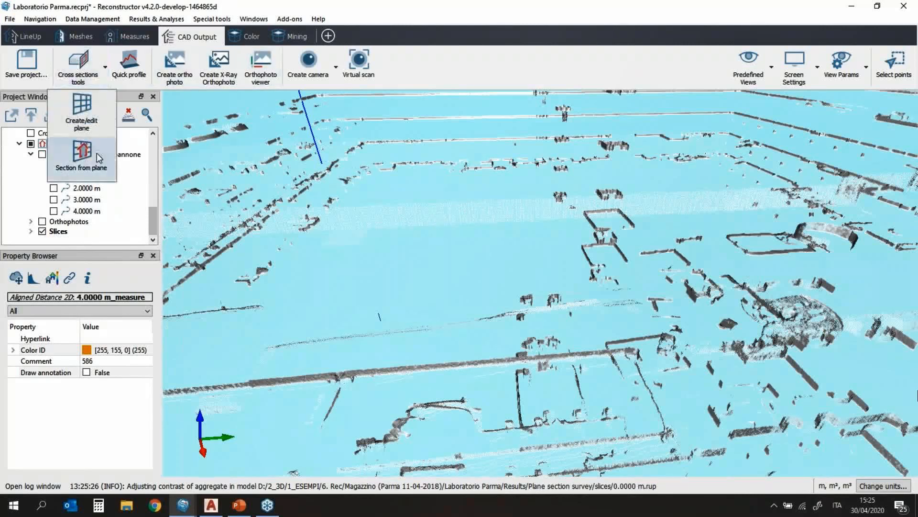
{"action": "left_click", "coordinate": [81, 153]}
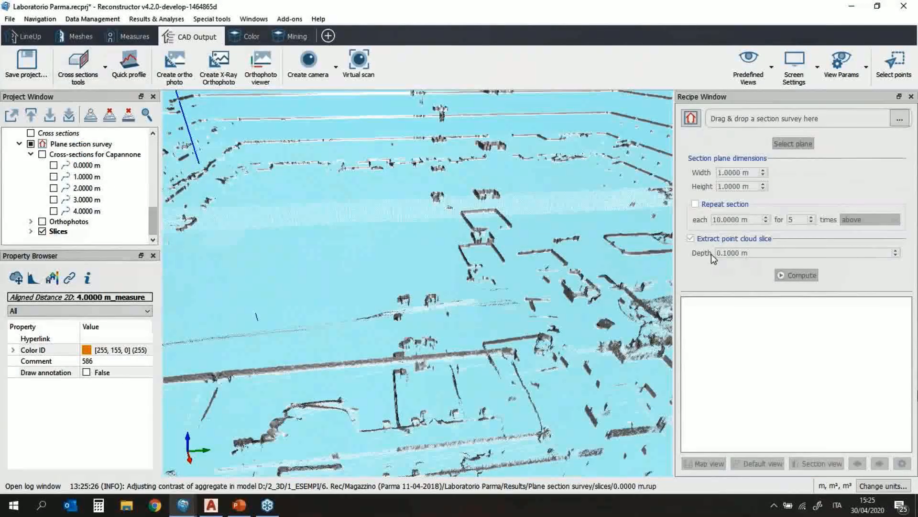
{"action": "key", "text": "ctrl+s"}
Step: Close the recipe panel, hide the Slices and show the Capannone point cloud again
{"action": "left_click", "coordinate": [911, 96]}
{"action": "scroll", "coordinate": [526, 313], "scroll_direction": "down", "scroll_amount": 2}
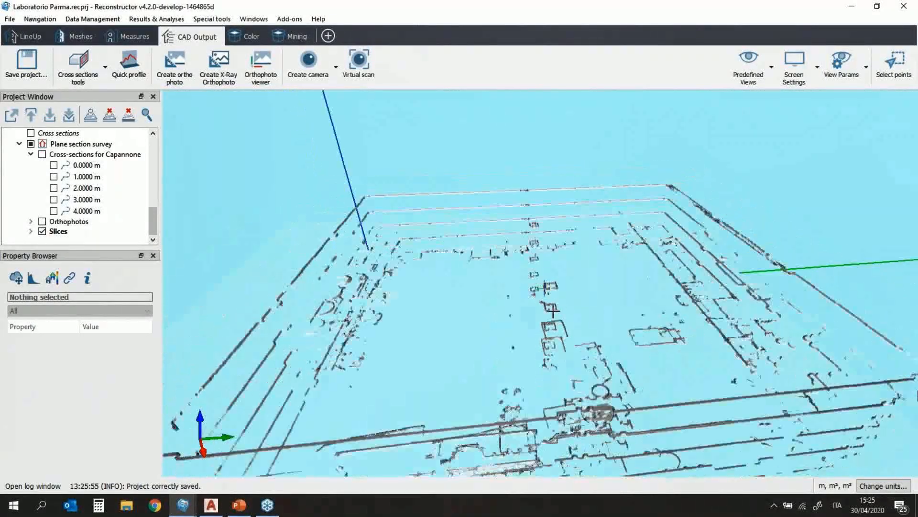
{"action": "scroll", "coordinate": [526, 314], "scroll_direction": "down", "scroll_amount": 1}
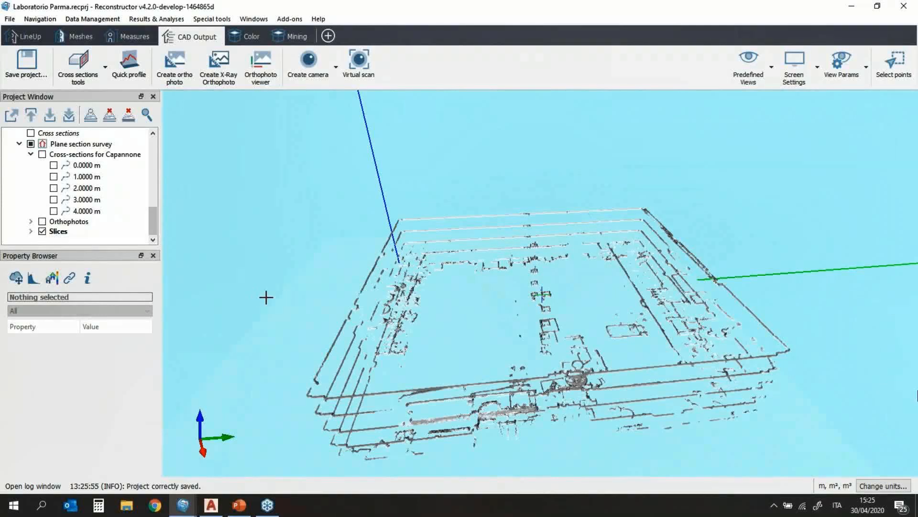
{"action": "left_click_drag", "start_coordinate": [266, 297], "coordinate": [321, 291]}
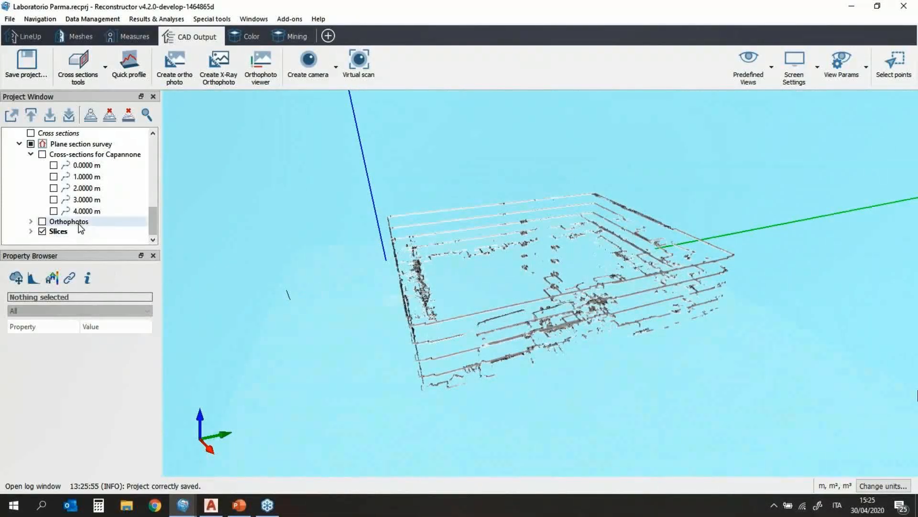
{"action": "left_click", "coordinate": [42, 232]}
{"action": "scroll", "coordinate": [34, 181], "scroll_direction": "up", "scroll_amount": 10}
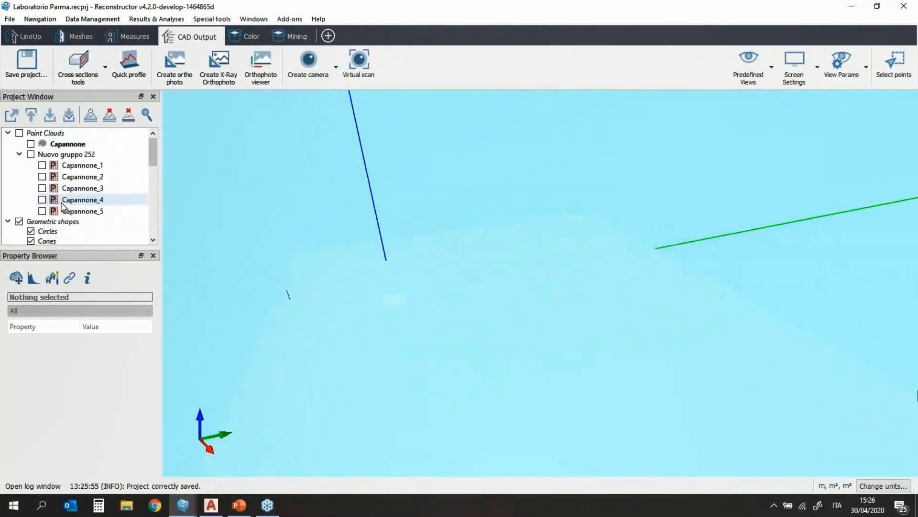
{"action": "left_click", "coordinate": [30, 144]}
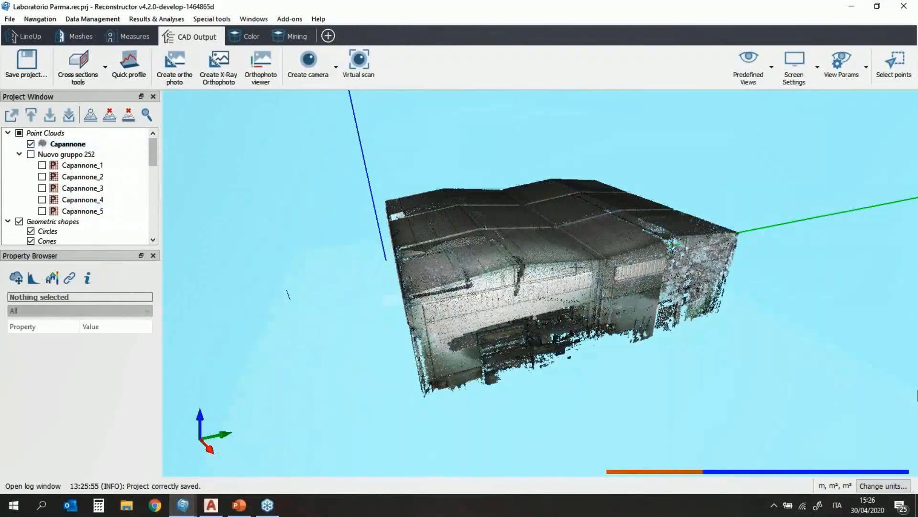
{"action": "scroll", "coordinate": [613, 247], "scroll_direction": "up", "scroll_amount": 5}
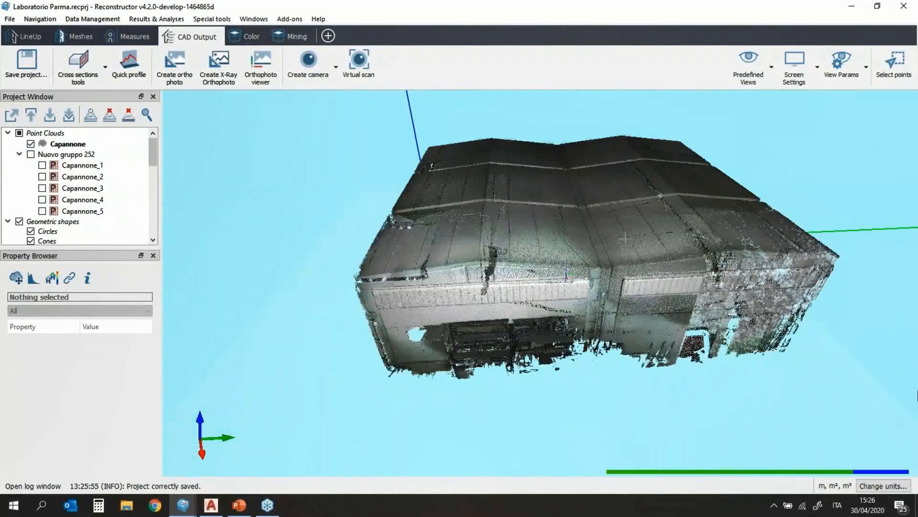
{"action": "scroll", "coordinate": [558, 275], "scroll_direction": "down", "scroll_amount": 1}
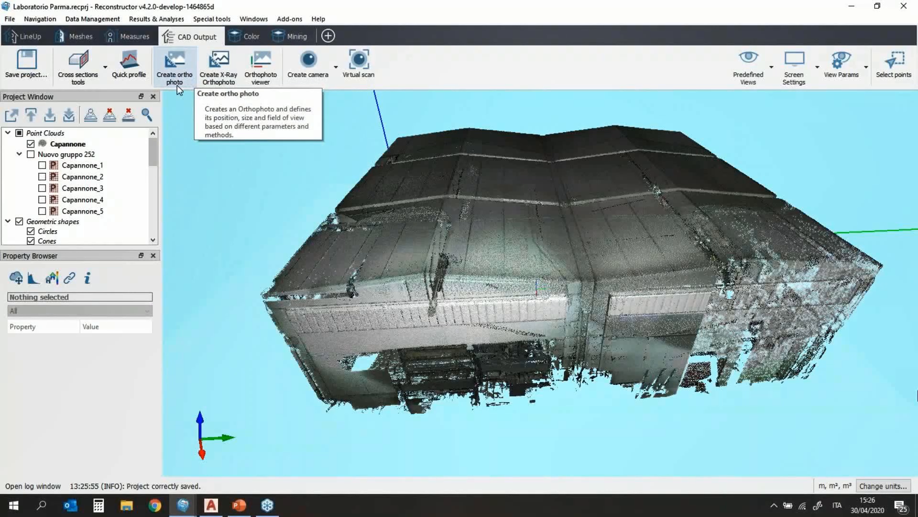
Step: Create a new X-Ray Orthophoto 587 and view the floor from underneath to fit its camera
{"action": "left_click", "coordinate": [227, 75]}
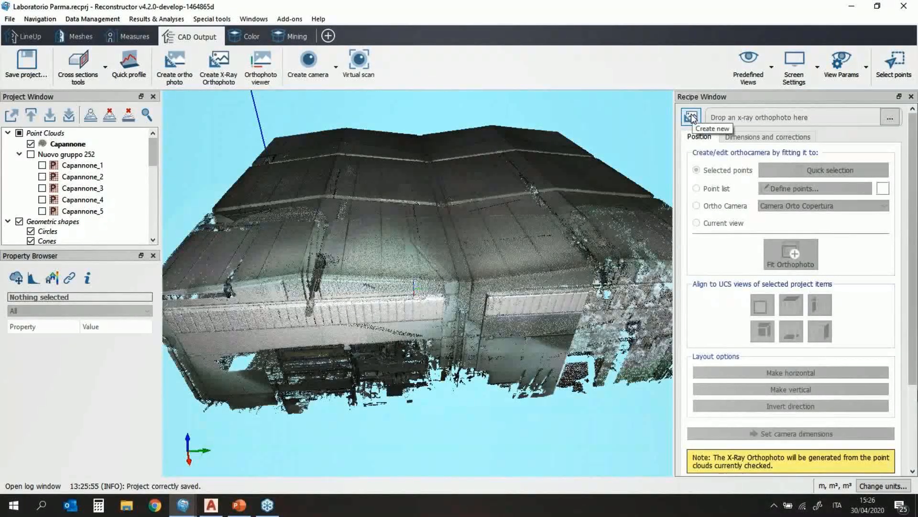
{"action": "left_click", "coordinate": [691, 117]}
{"action": "left_click", "coordinate": [791, 171]}
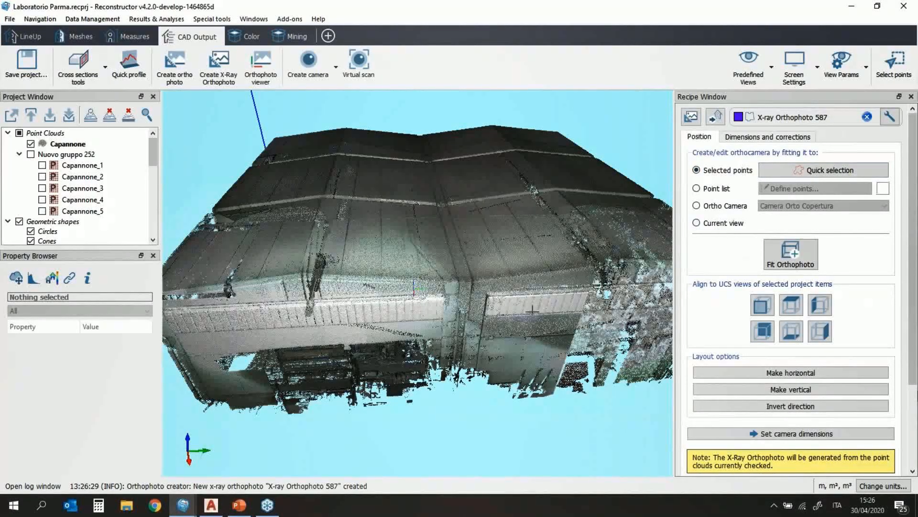
{"action": "scroll", "coordinate": [514, 330], "scroll_direction": "down", "scroll_amount": 3}
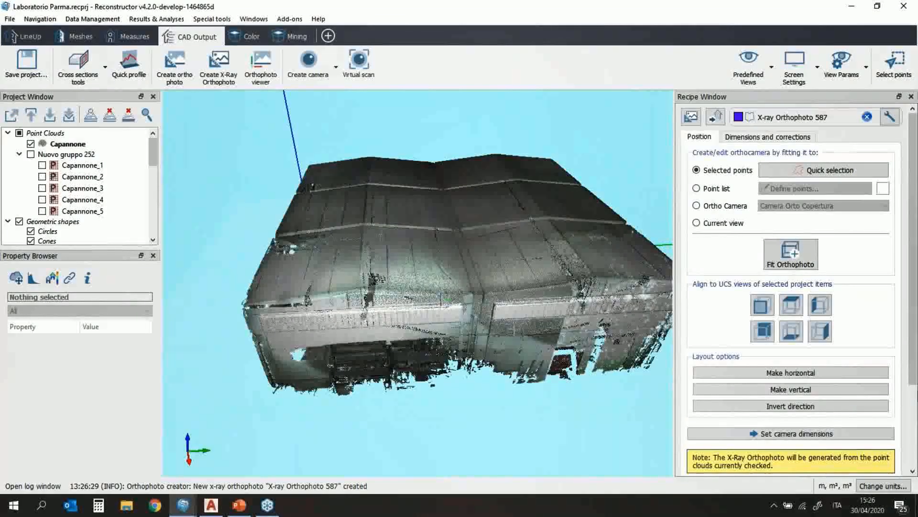
{"action": "left_click_drag", "start_coordinate": [513, 317], "coordinate": [500, 201]}
{"action": "mouse_move", "coordinate": [487, 393]}
{"action": "left_mouse_down"}
{"action": "mouse_move", "coordinate": [481, 260]}
{"action": "mouse_move", "coordinate": [495, 195]}
{"action": "mouse_move", "coordinate": [521, 192]}
{"action": "mouse_move", "coordinate": [525, 175]}
{"action": "left_mouse_up"}
{"action": "left_click", "coordinate": [808, 172]}
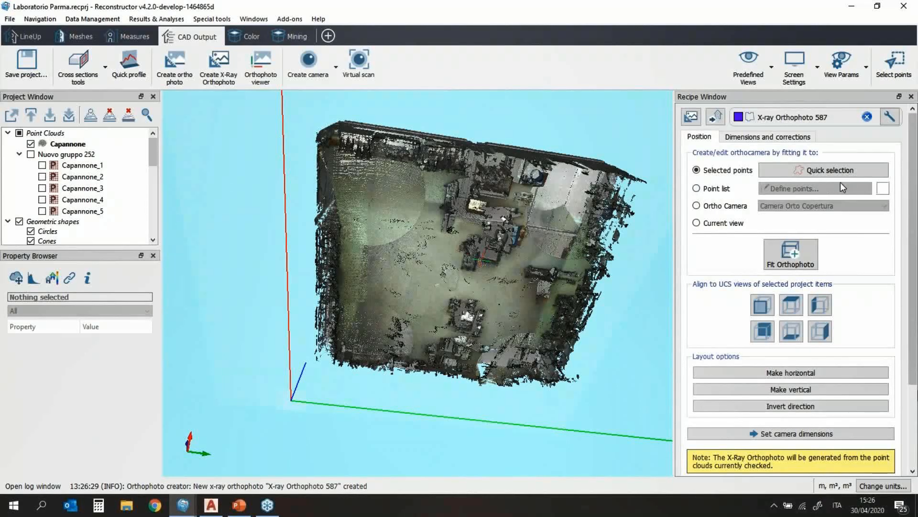
Step: Fit the ortho camera to the view and align it to the Capannone cloud's bottom
{"action": "left_click", "coordinate": [697, 222]}
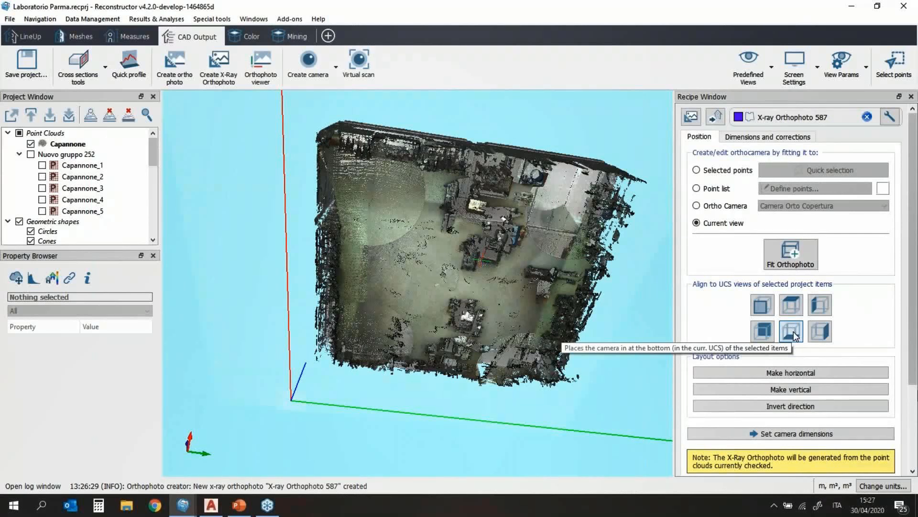
{"action": "left_click", "coordinate": [791, 331]}
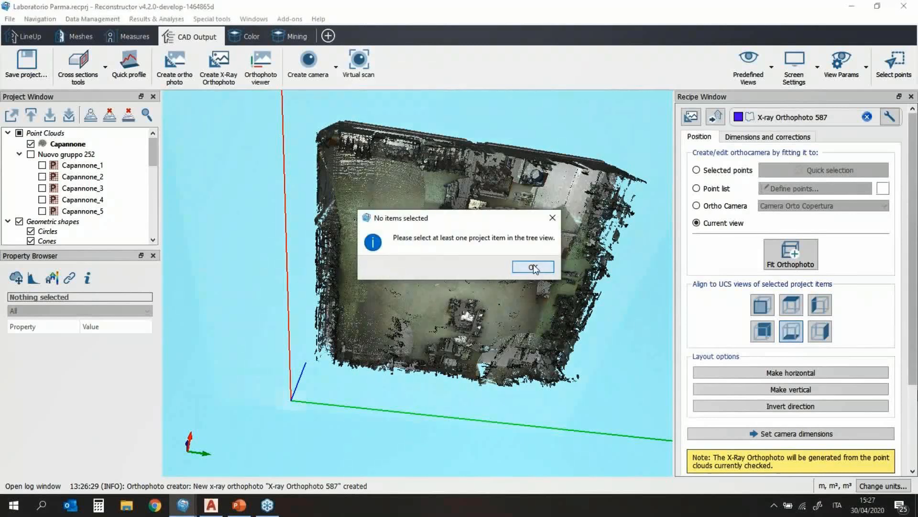
{"action": "left_click", "coordinate": [532, 267]}
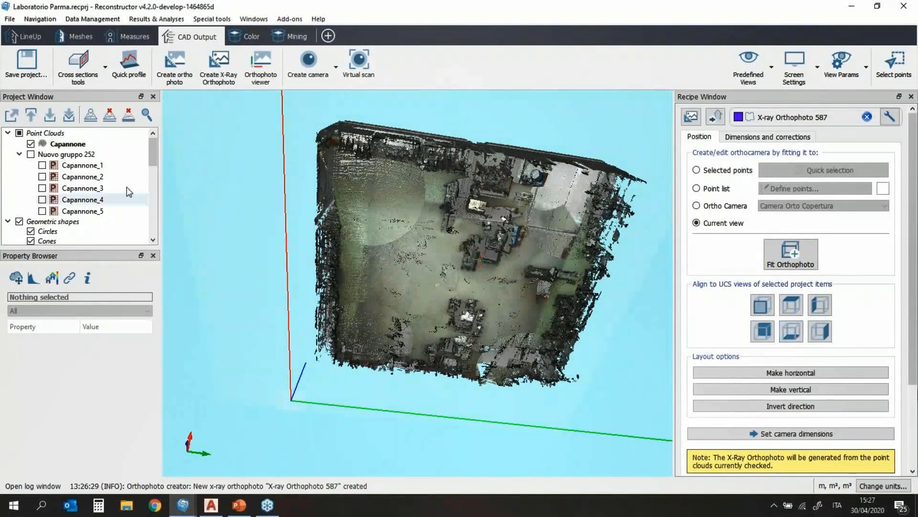
{"action": "left_click", "coordinate": [88, 144]}
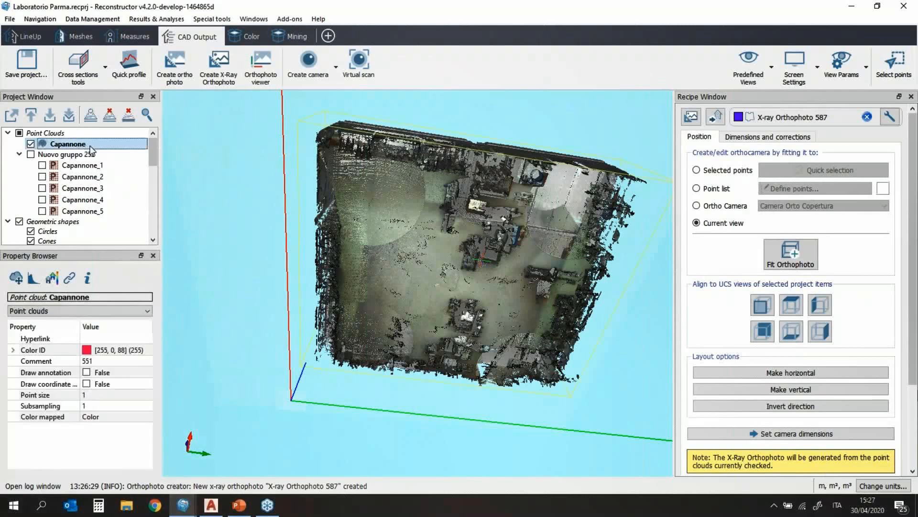
{"action": "left_click", "coordinate": [791, 332]}
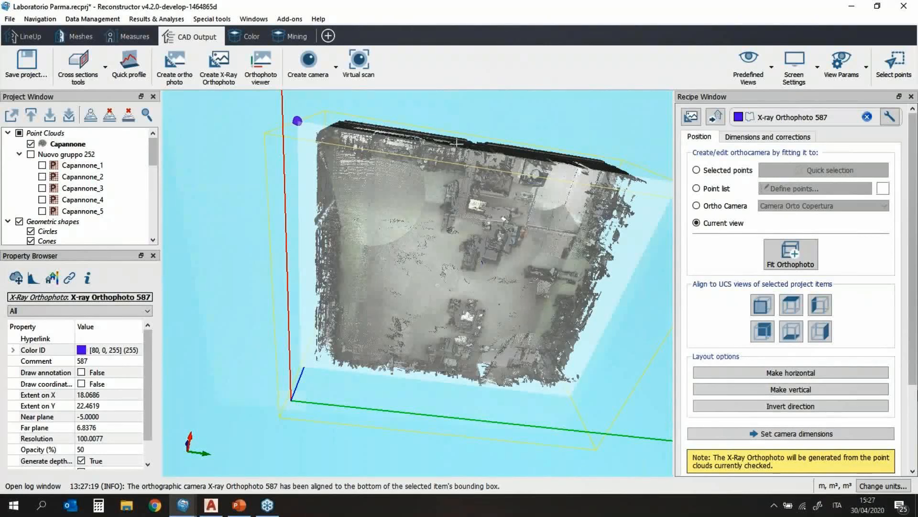
Step: Invert the orthophoto camera direction and orbit around the warehouse to check it
{"action": "left_click_drag", "start_coordinate": [427, 144], "coordinate": [432, 215]}
{"action": "scroll", "coordinate": [521, 161], "scroll_direction": "up", "scroll_amount": 1}
{"action": "mouse_move", "coordinate": [521, 161]}
{"action": "middle_mouse_down"}
{"action": "mouse_move", "coordinate": [448, 201]}
{"action": "mouse_move", "coordinate": [464, 207]}
{"action": "middle_mouse_up"}
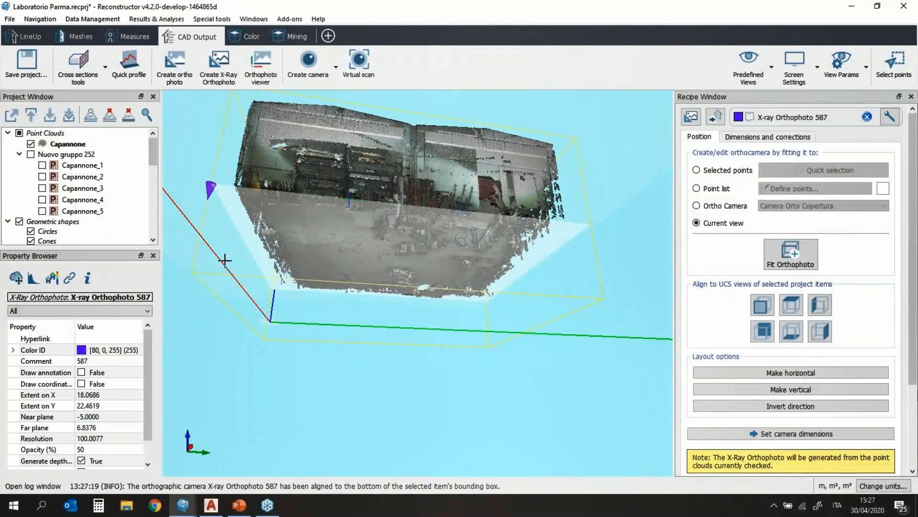
{"action": "left_click", "coordinate": [805, 411]}
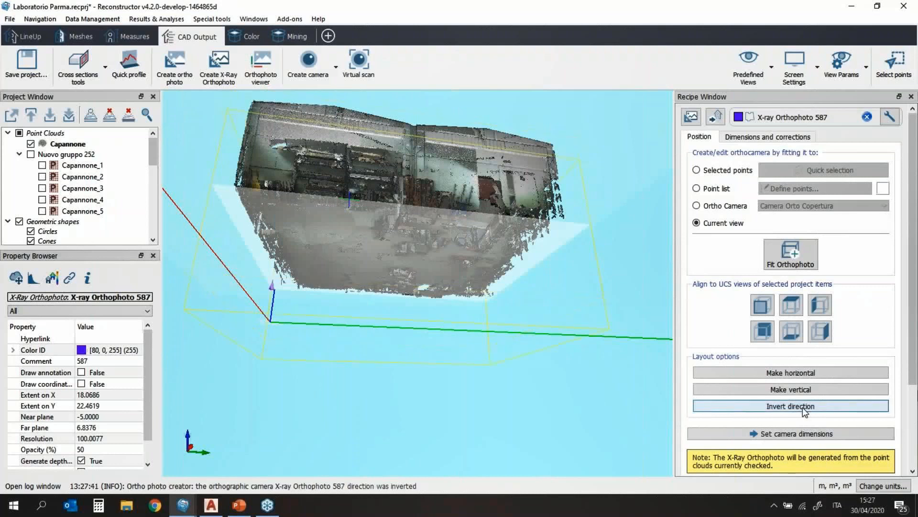
{"action": "middle_click_drag", "start_coordinate": [329, 215], "coordinate": [385, 273]}
{"action": "left_click_drag", "start_coordinate": [388, 275], "coordinate": [524, 194]}
{"action": "left_click_drag", "start_coordinate": [314, 241], "coordinate": [360, 248]}
{"action": "middle_click_drag", "start_coordinate": [354, 249], "coordinate": [478, 234]}
{"action": "left_click_drag", "start_coordinate": [413, 199], "coordinate": [452, 226]}
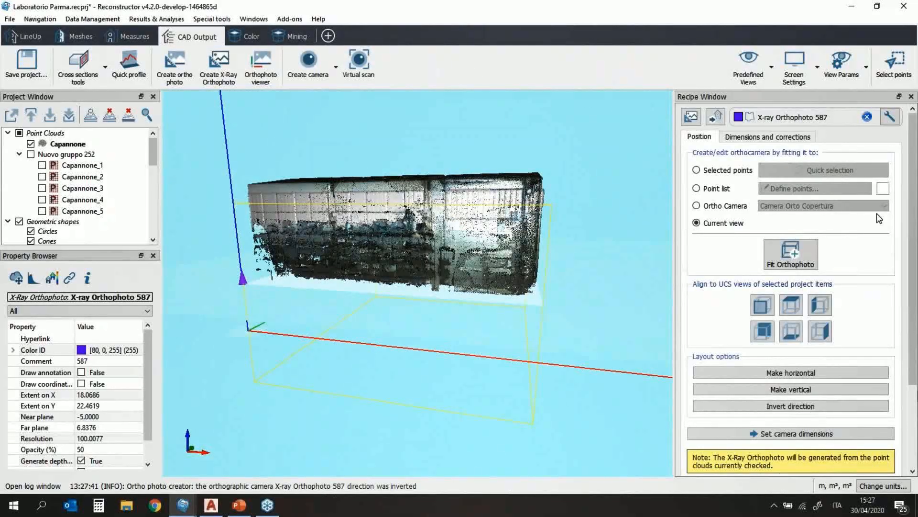
Step: Set the orthophoto frame to 21.0686 m width and 24.4619 m height
{"action": "left_click", "coordinate": [766, 135]}
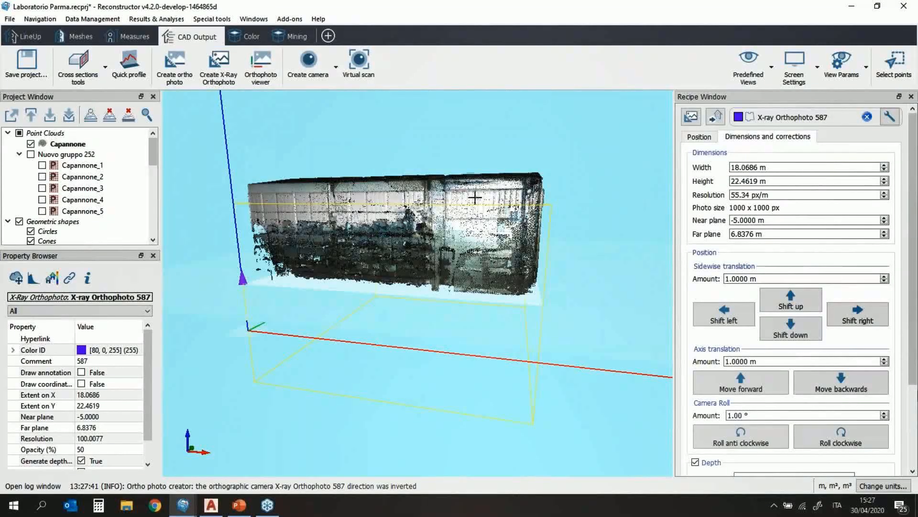
{"action": "left_click_drag", "start_coordinate": [474, 197], "coordinate": [474, 277]}
{"action": "scroll", "coordinate": [471, 178], "scroll_direction": "down", "scroll_amount": 3}
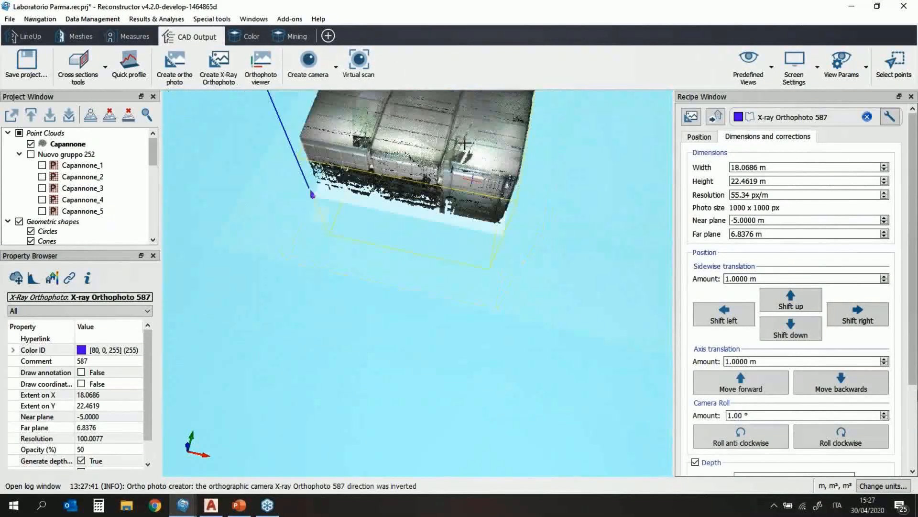
{"action": "middle_click_drag", "start_coordinate": [471, 178], "coordinate": [453, 335]}
{"action": "left_click_drag", "start_coordinate": [430, 248], "coordinate": [426, 330]}
{"action": "middle_click_drag", "start_coordinate": [412, 133], "coordinate": [396, 198]}
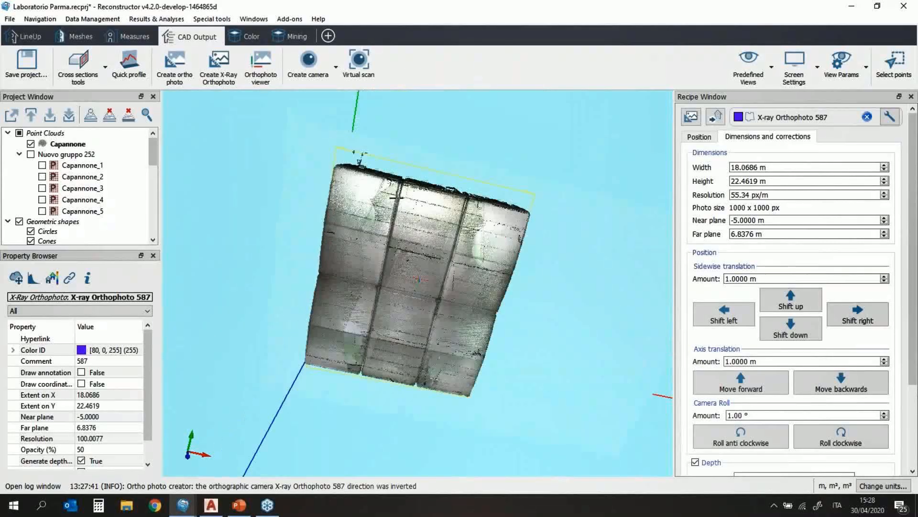
{"action": "left_click", "coordinate": [766, 167]}
{"action": "key", "text": "Up"}
{"action": "key", "text": "Up"}
{"action": "key", "text": "Up"}
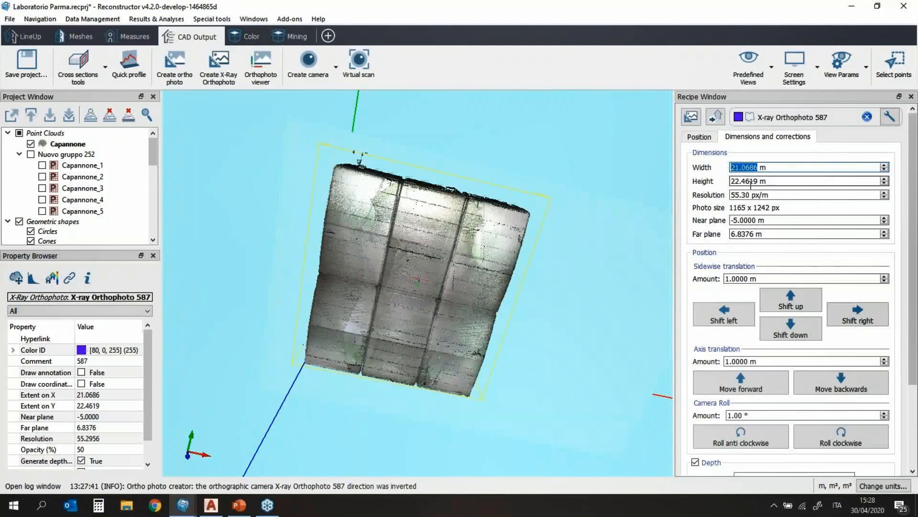
{"action": "left_click", "coordinate": [783, 182]}
{"action": "key", "text": "Up"}
{"action": "key", "text": "Up"}
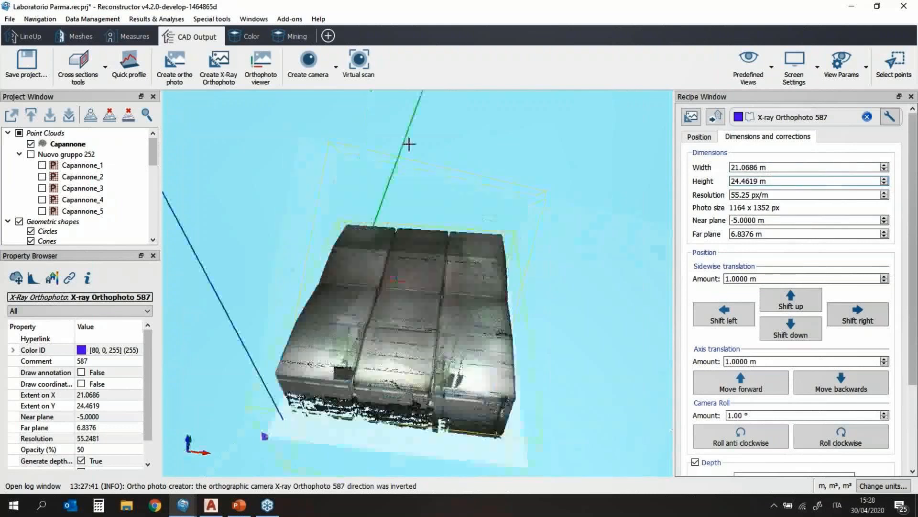
Step: Shift the orthophoto frame to the left
{"action": "left_click_drag", "start_coordinate": [417, 340], "coordinate": [451, 211]}
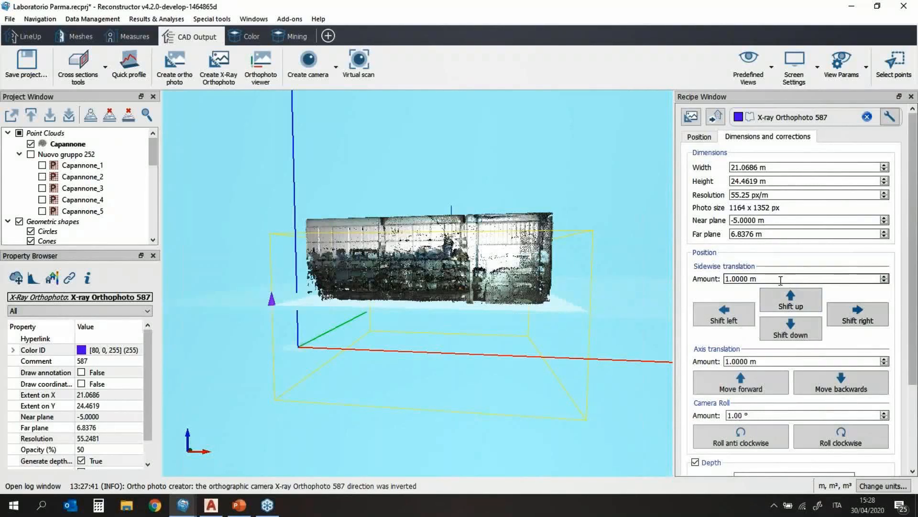
{"action": "left_click_drag", "start_coordinate": [387, 227], "coordinate": [353, 392]}
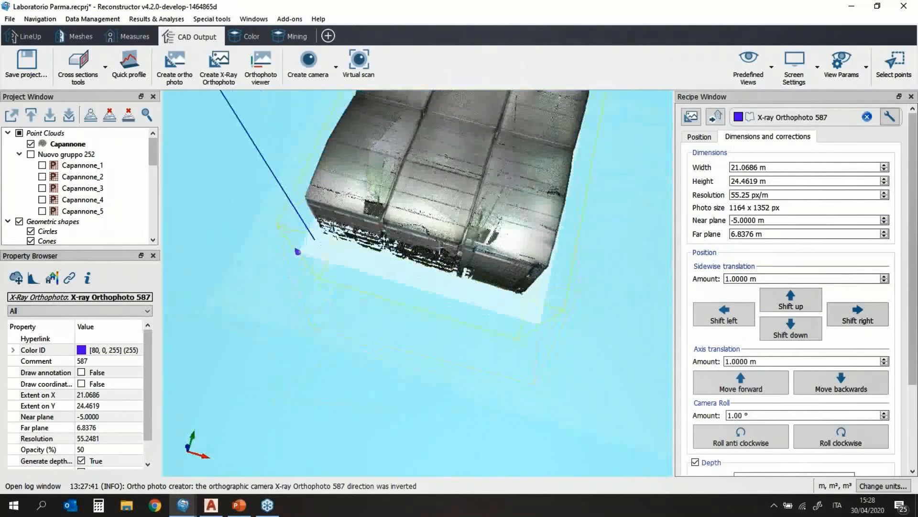
{"action": "scroll", "coordinate": [428, 190], "scroll_direction": "down", "scroll_amount": 2}
{"action": "middle_click_drag", "start_coordinate": [428, 191], "coordinate": [410, 245]}
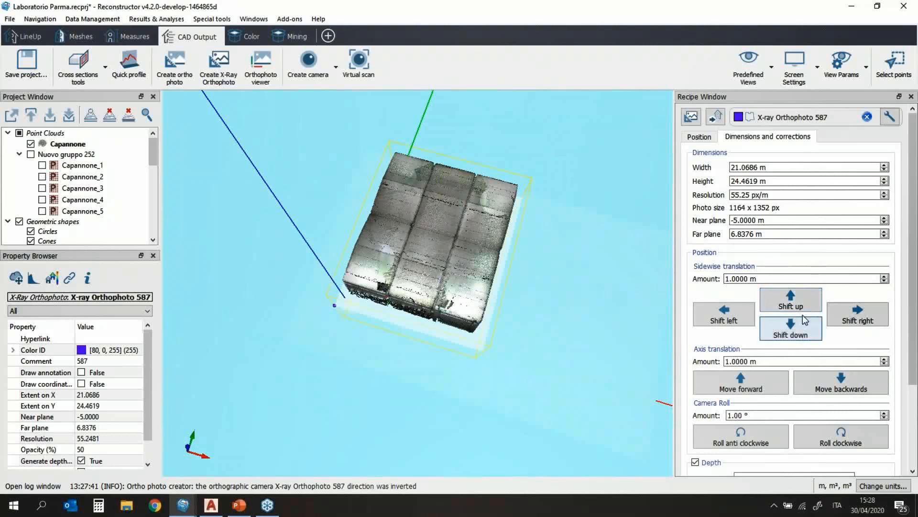
{"action": "left_click", "coordinate": [709, 322]}
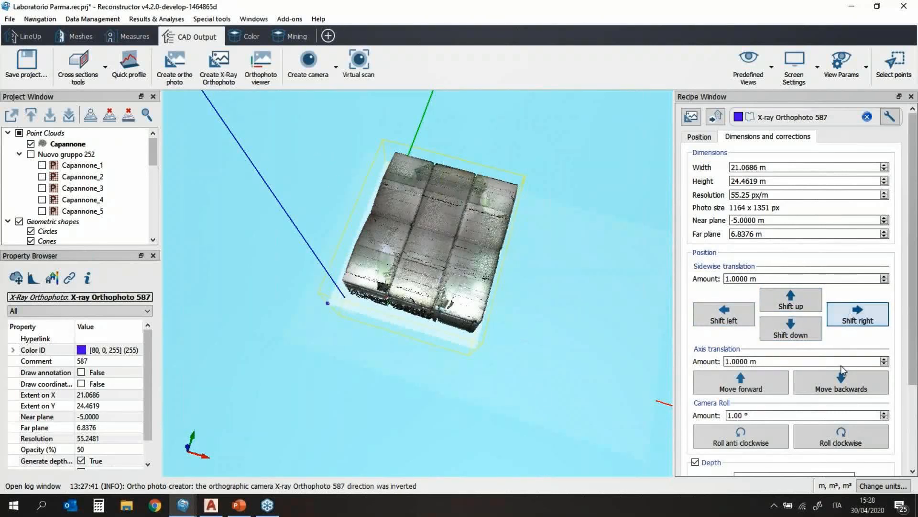
Step: Preview the orthophoto from above and open the Snap cloud chooser
{"action": "left_click_drag", "start_coordinate": [494, 334], "coordinate": [521, 345]}
{"action": "scroll", "coordinate": [521, 345], "scroll_direction": "up", "scroll_amount": 3}
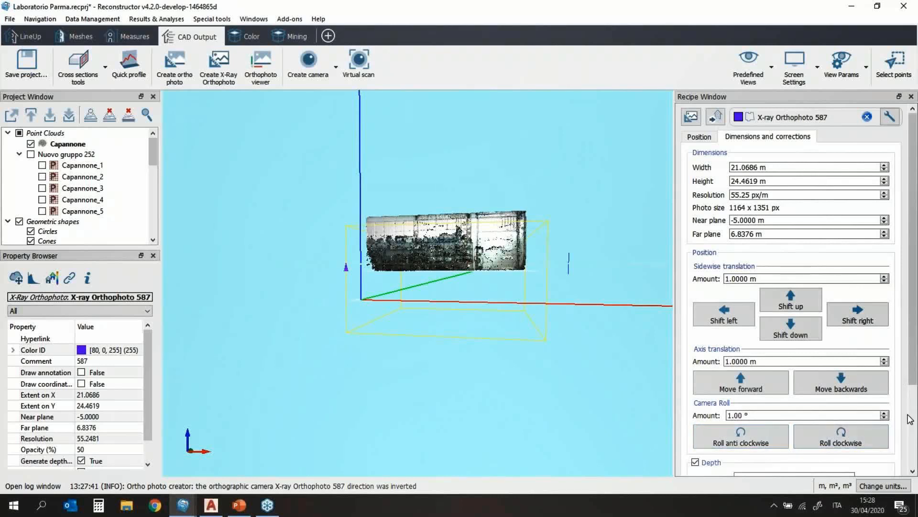
{"action": "scroll", "coordinate": [910, 419], "scroll_direction": "down", "scroll_amount": 3}
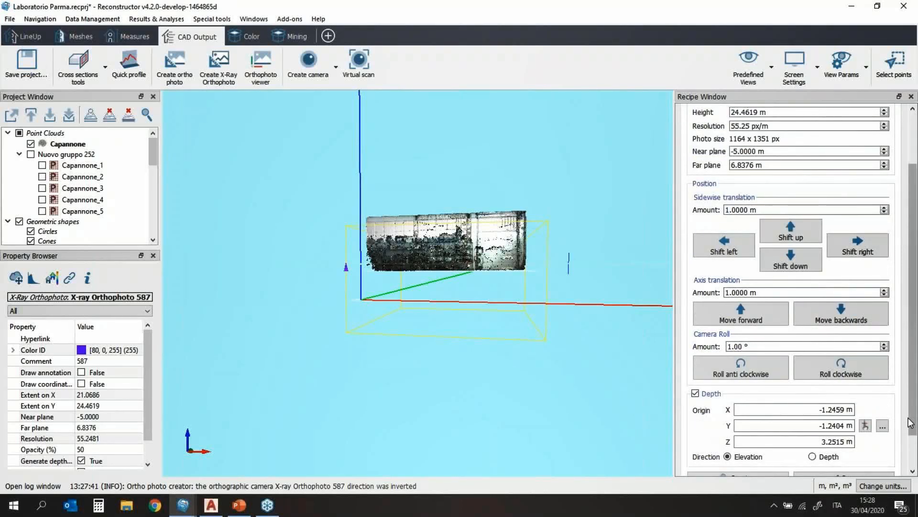
{"action": "scroll", "coordinate": [911, 423], "scroll_direction": "down", "scroll_amount": 2}
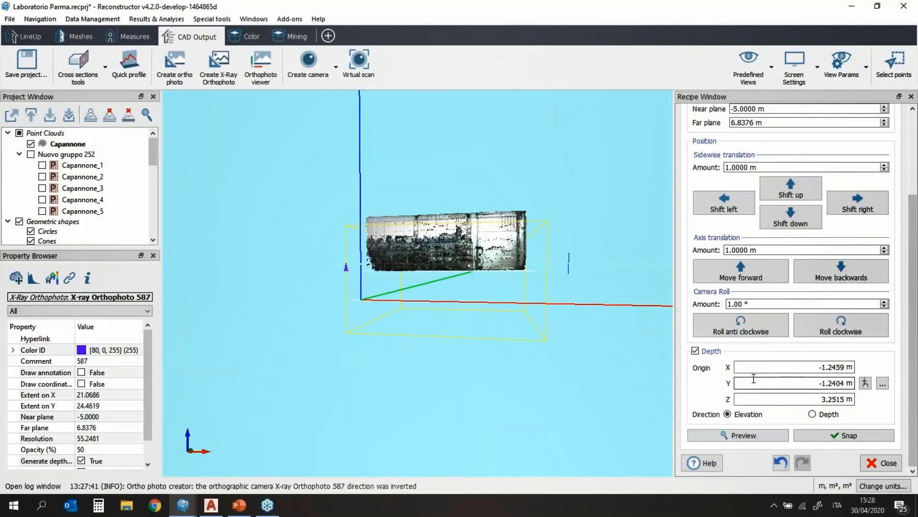
{"action": "left_click", "coordinate": [754, 437]}
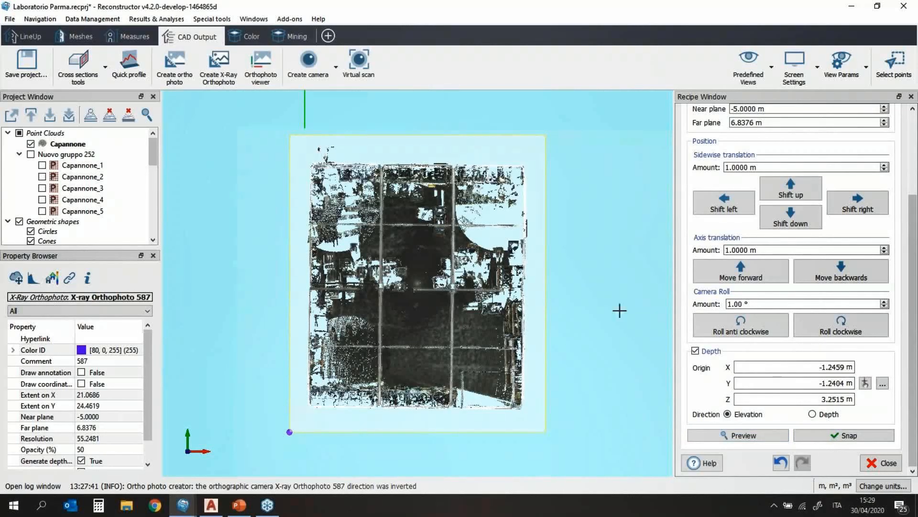
{"action": "left_click", "coordinate": [850, 436]}
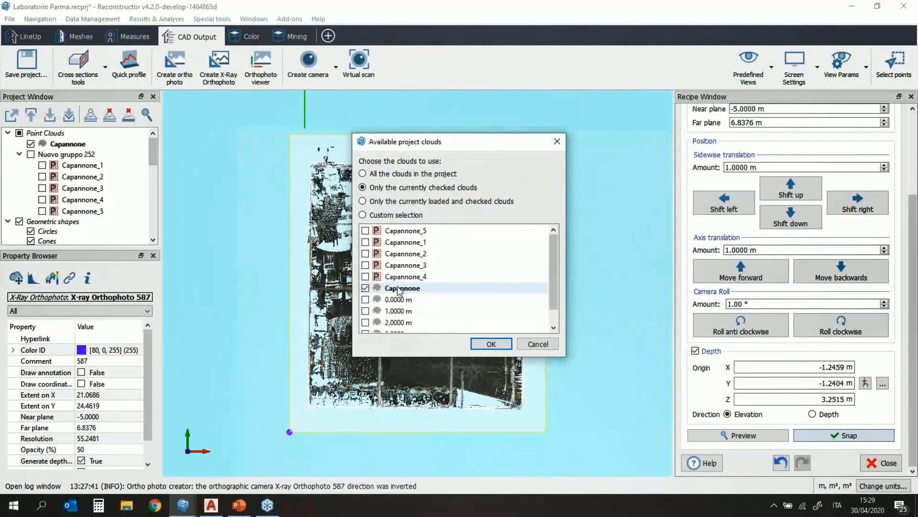
Step: Generate the orthophoto from only the Capannone cloud using Logarithmic Transform contrast
{"action": "left_click", "coordinate": [364, 216]}
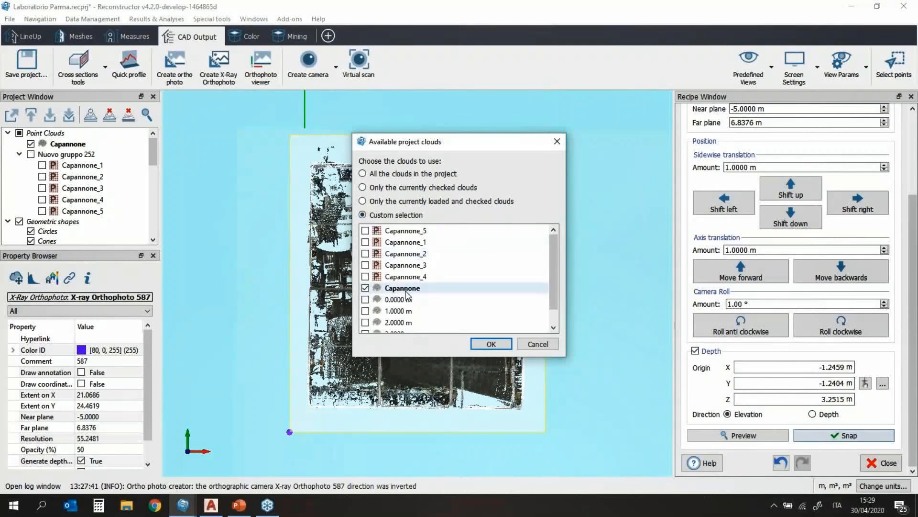
{"action": "scroll", "coordinate": [406, 292], "scroll_direction": "down", "scroll_amount": 1}
{"action": "scroll", "coordinate": [399, 280], "scroll_direction": "up", "scroll_amount": 1}
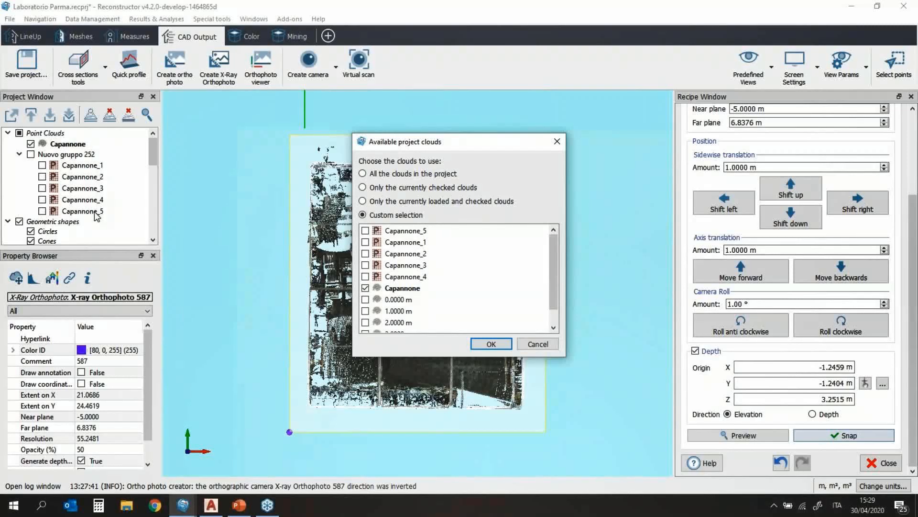
{"action": "left_click", "coordinate": [491, 344]}
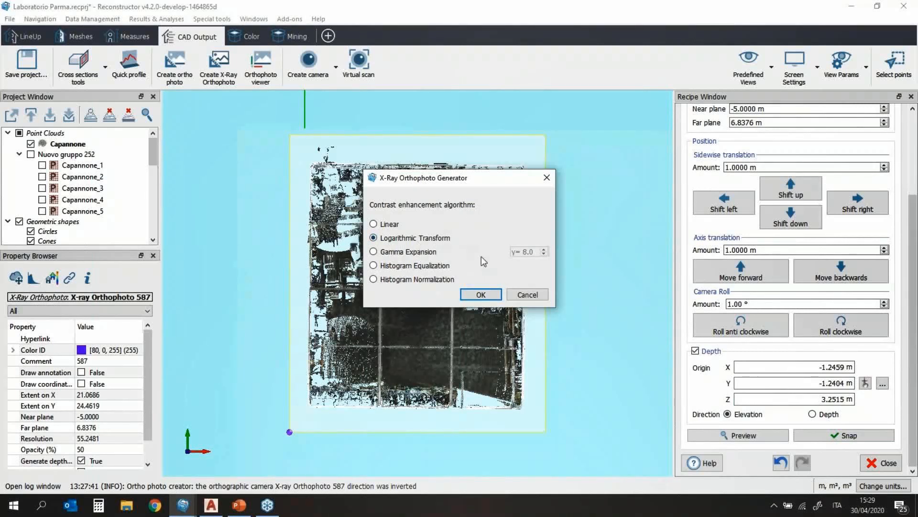
{"action": "left_click", "coordinate": [489, 298]}
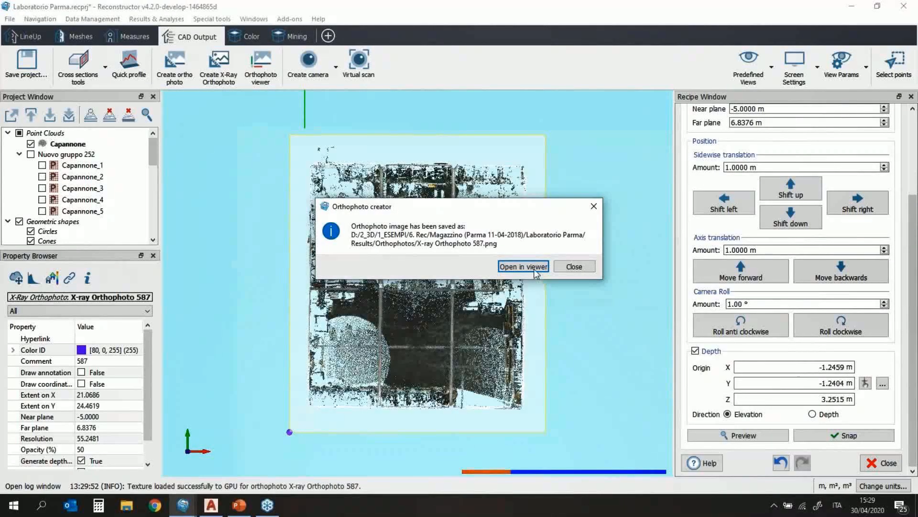
Step: Open X-ray Orthophoto 587 maximized in the viewer and zoom into the warehouse floor
{"action": "left_click", "coordinate": [535, 270]}
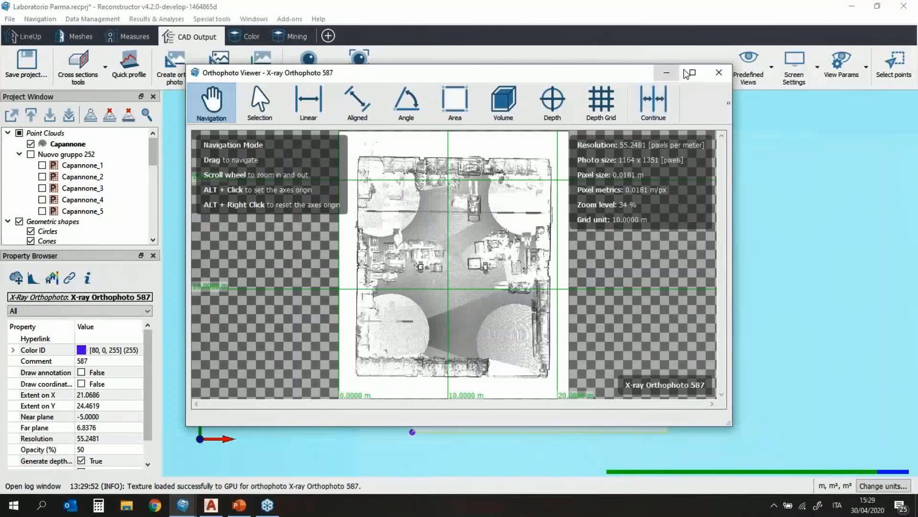
{"action": "left_click", "coordinate": [690, 73]}
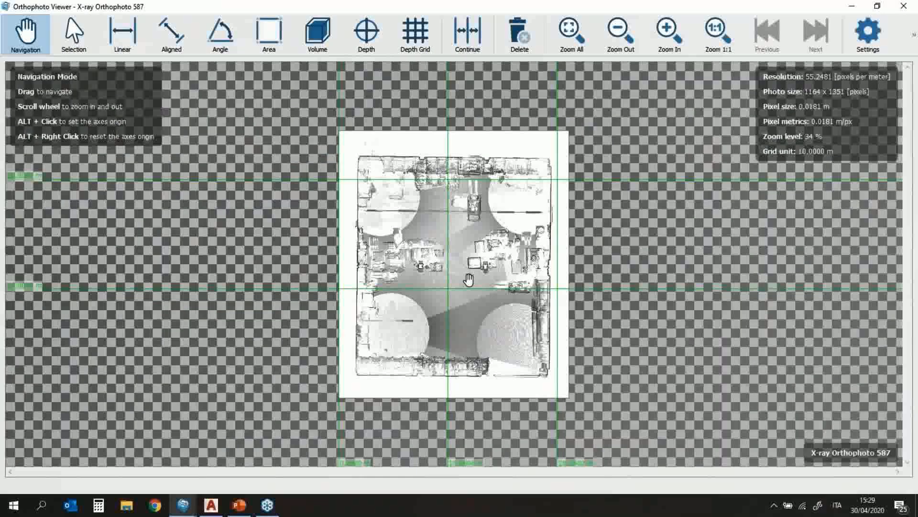
{"action": "scroll", "coordinate": [468, 279], "scroll_direction": "up", "scroll_amount": 3}
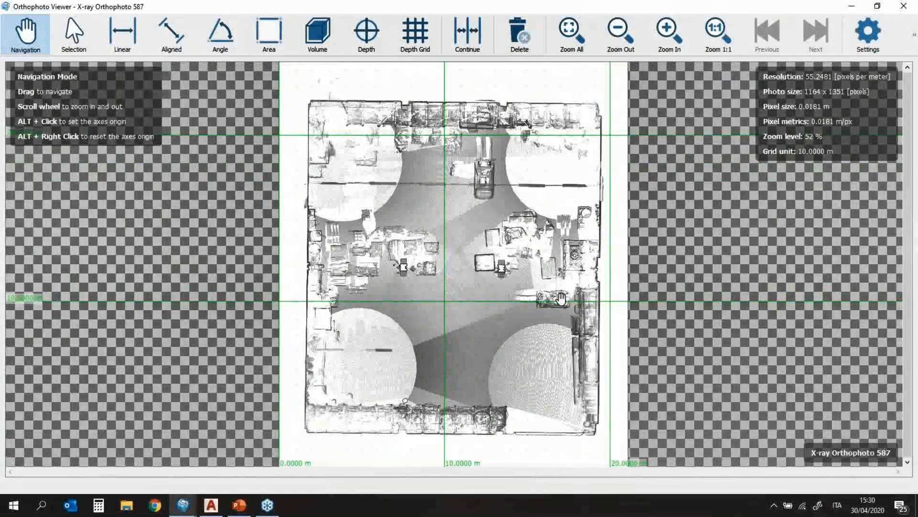
{"action": "scroll", "coordinate": [561, 298], "scroll_direction": "up", "scroll_amount": 1}
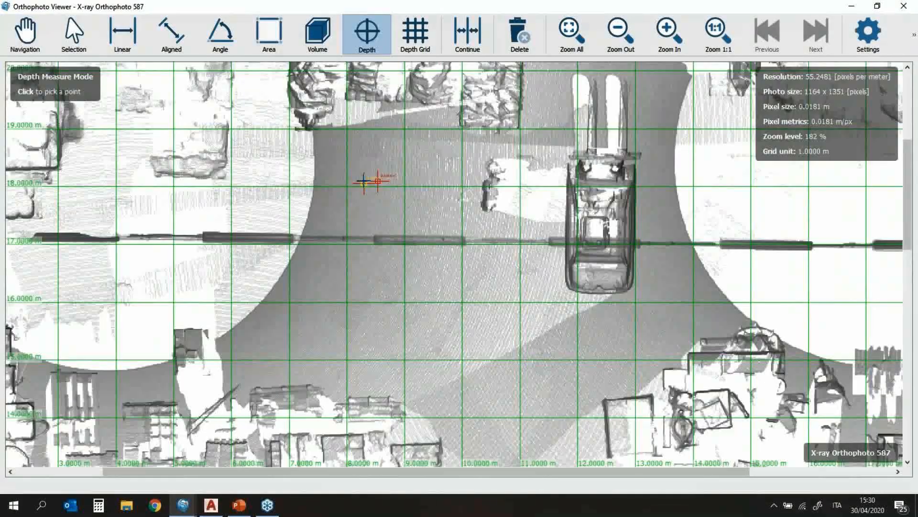
Step: Enlarge the X-ray viewer's dimension text to 0.5500 m so the 0.0969 m reading shows larger
{"action": "scroll", "coordinate": [374, 181], "scroll_direction": "up", "scroll_amount": 3}
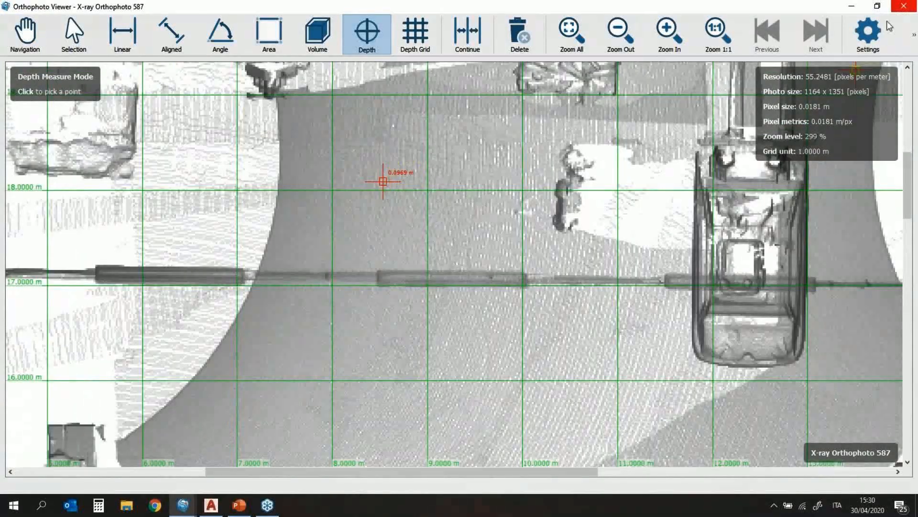
{"action": "left_click", "coordinate": [868, 33]}
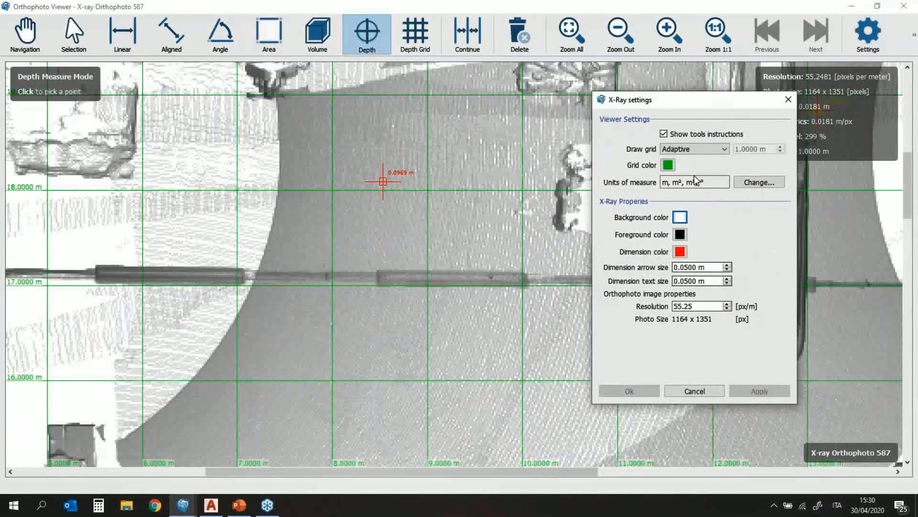
{"action": "scroll", "coordinate": [715, 280], "scroll_direction": "up", "scroll_amount": 5}
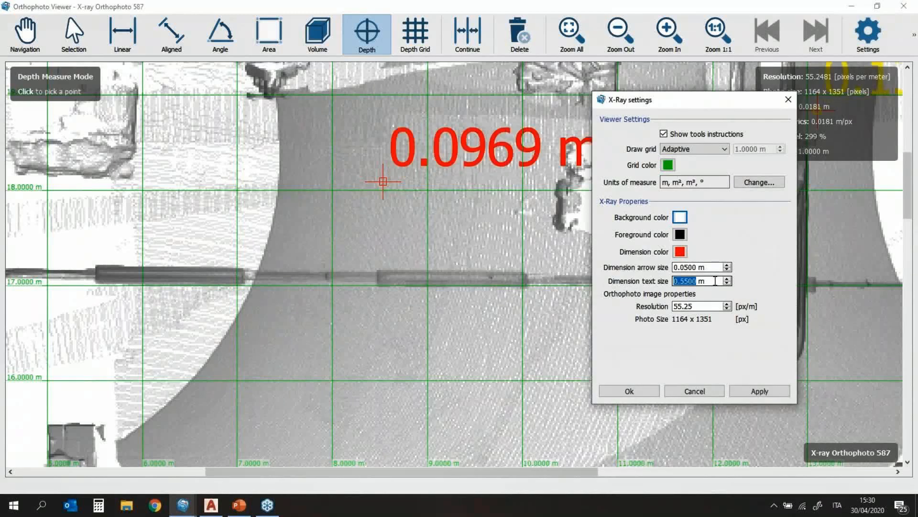
{"action": "left_click", "coordinate": [759, 391]}
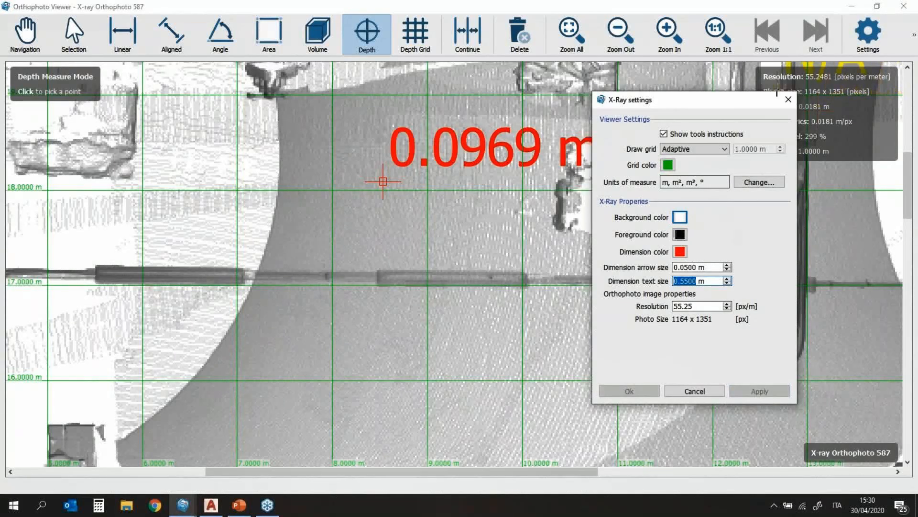
{"action": "left_click", "coordinate": [788, 101]}
Step: Bring up the Depth Grid parameters for the orthophoto
{"action": "scroll", "coordinate": [564, 196], "scroll_direction": "down", "scroll_amount": 6}
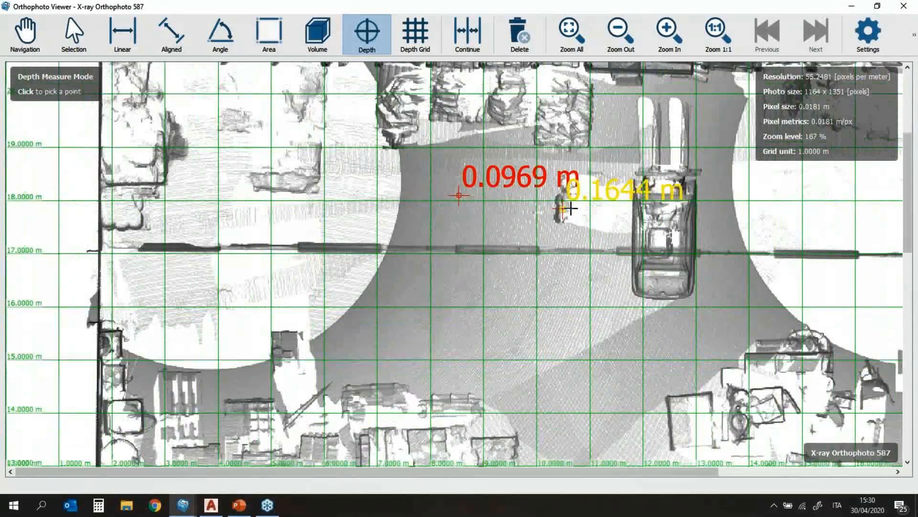
{"action": "scroll", "coordinate": [543, 198], "scroll_direction": "down", "scroll_amount": 1}
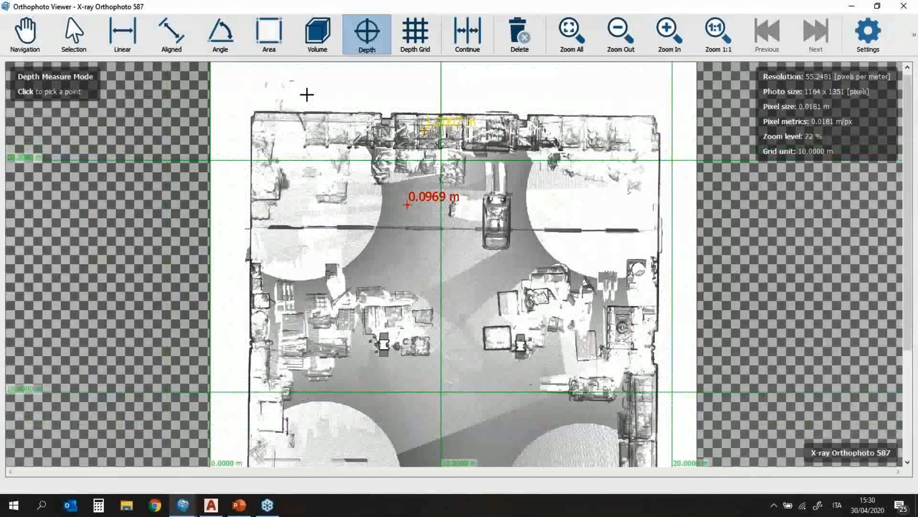
{"action": "left_click", "coordinate": [413, 38]}
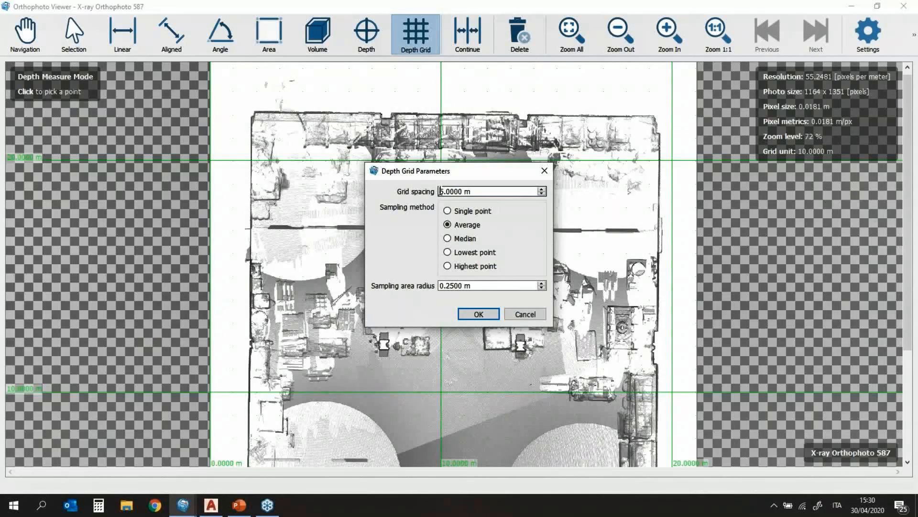
Step: Place a 5 m depth grid sampled at the lowest point on X-ray Orthophoto 587
{"action": "left_click_drag", "start_coordinate": [440, 191], "coordinate": [443, 192]}
{"action": "left_click", "coordinate": [486, 192]}
{"action": "left_click_drag", "start_coordinate": [479, 175], "coordinate": [606, 168]}
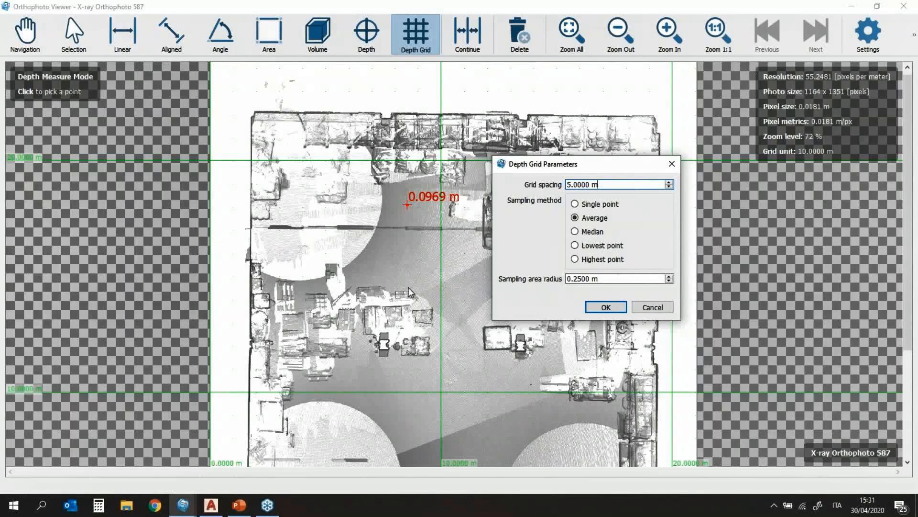
{"action": "left_click", "coordinate": [576, 246]}
{"action": "left_click", "coordinate": [605, 307]}
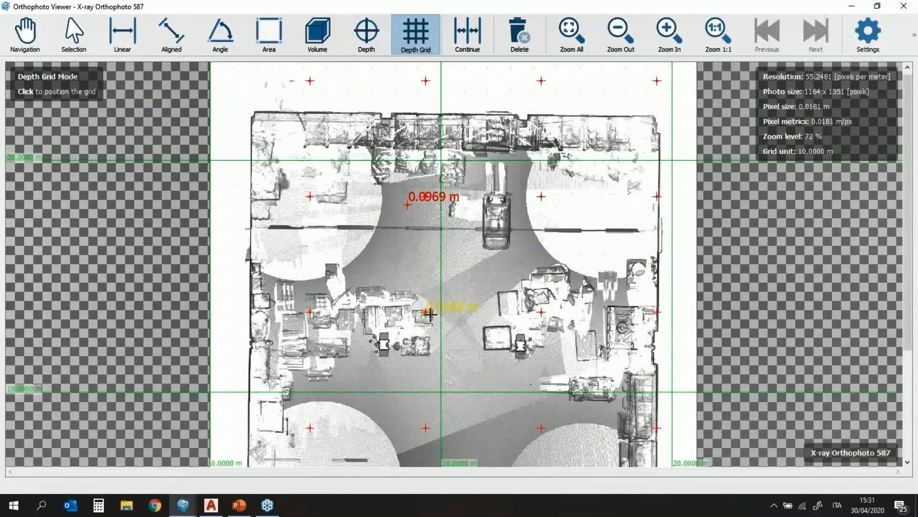
{"action": "left_click", "coordinate": [389, 357]}
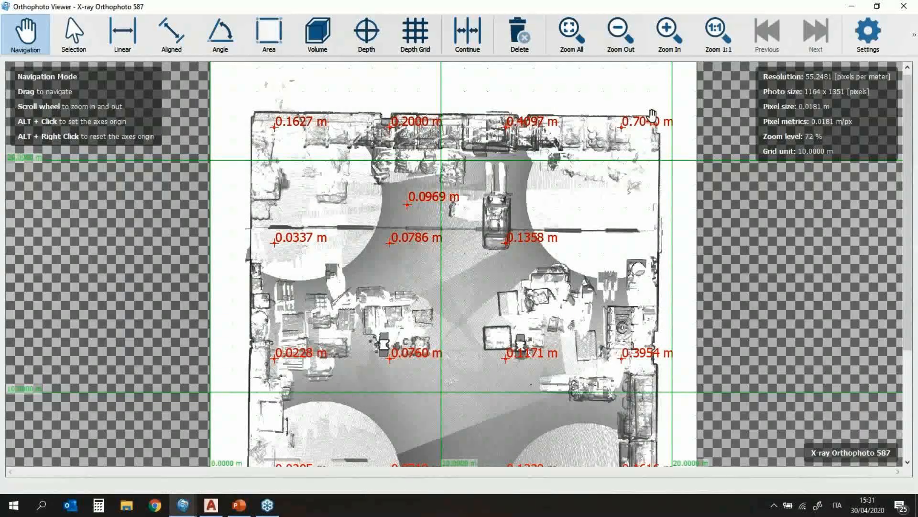
{"action": "scroll", "coordinate": [597, 315], "scroll_direction": "down", "scroll_amount": 2}
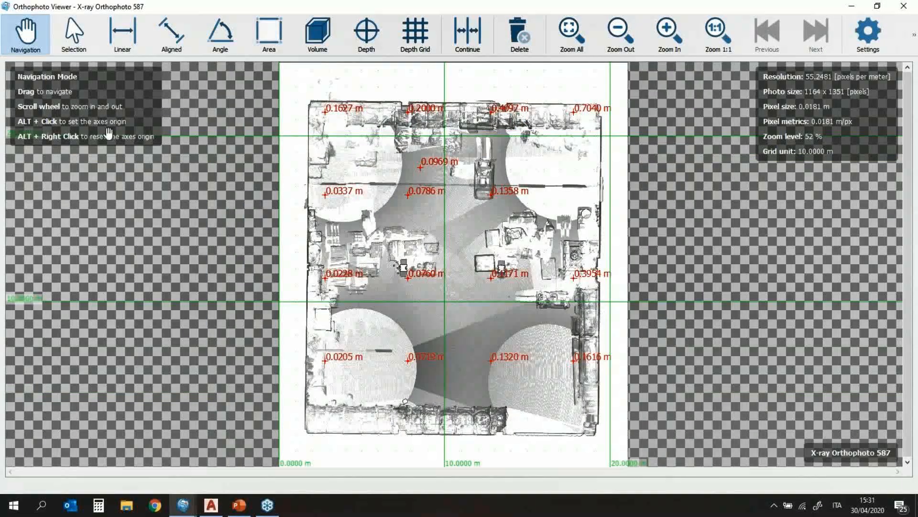
{"action": "left_click", "coordinate": [915, 39]}
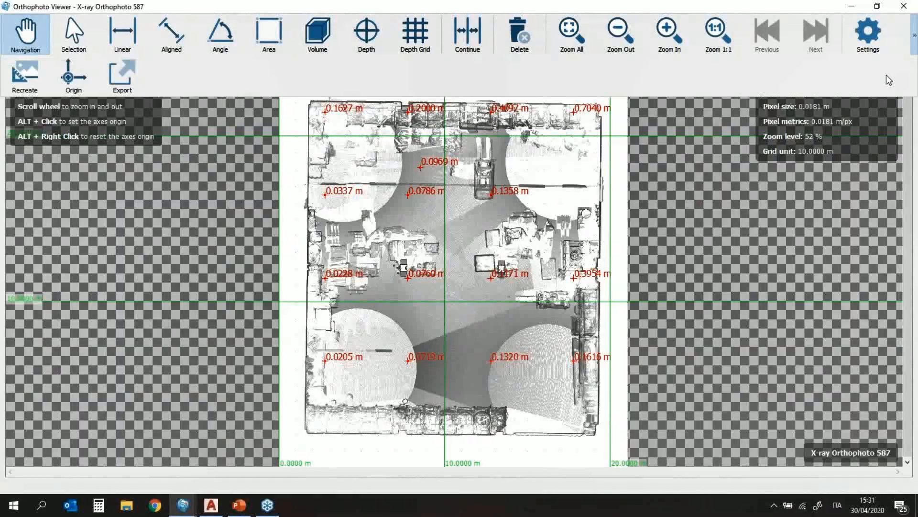
Step: Export the gridded orthophoto as an AutoCAD script
{"action": "left_click", "coordinate": [120, 76]}
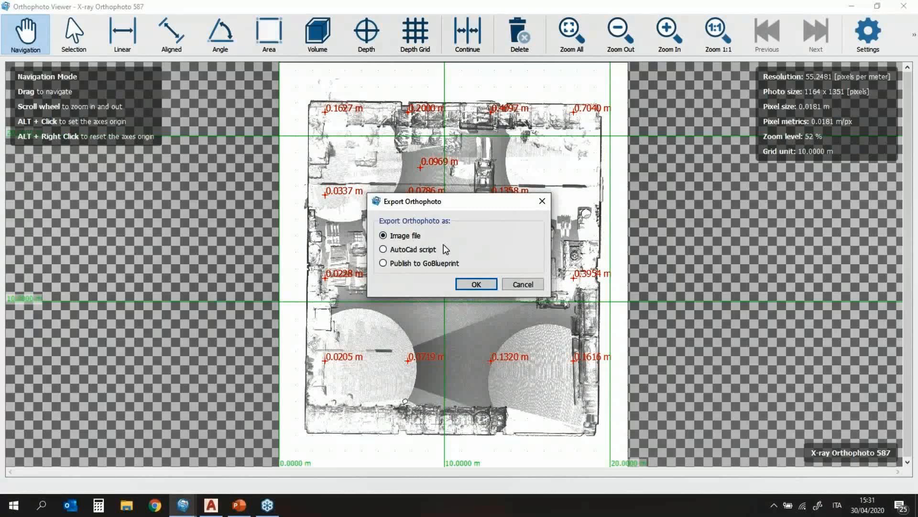
{"action": "left_click", "coordinate": [384, 250]}
{"action": "left_click", "coordinate": [480, 285]}
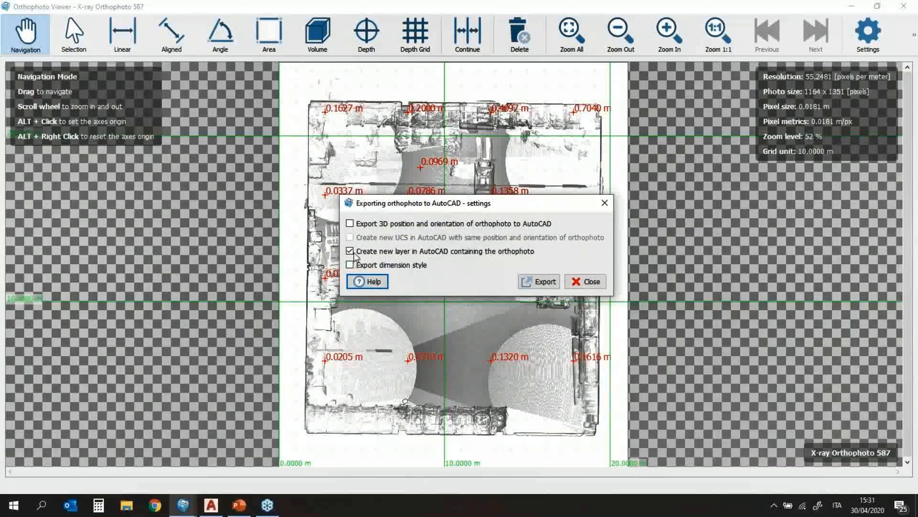
{"action": "left_click", "coordinate": [539, 282]}
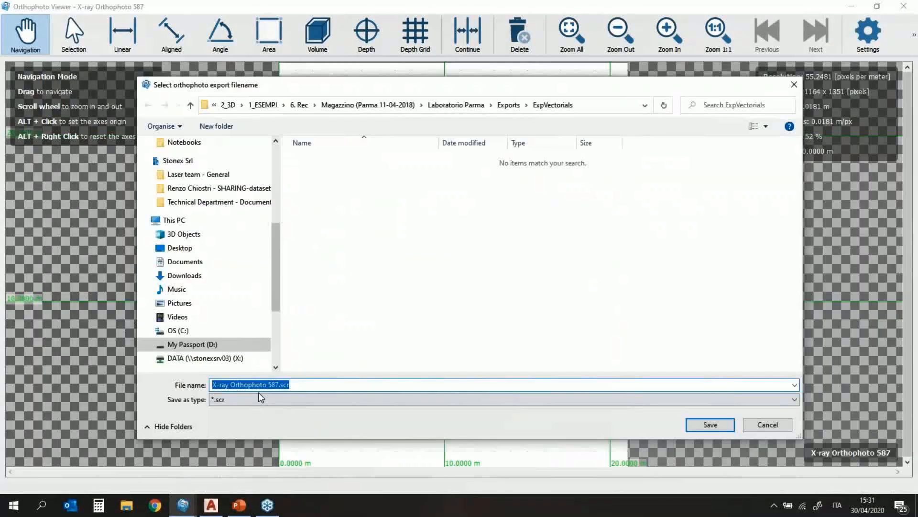
Step: Save the script as 'X-ray Orthophoto.scr', dropping 587 from the name, and return to the viewer
{"action": "left_click", "coordinate": [343, 384]}
{"action": "left_click_drag", "start_coordinate": [267, 385], "coordinate": [279, 385]}
{"action": "key", "text": "BackSpace"}
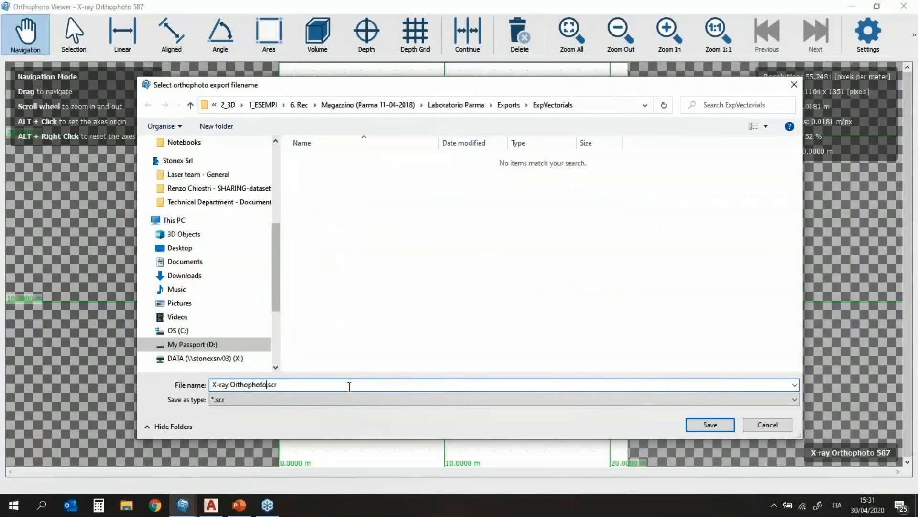
{"action": "key", "text": "Return"}
{"action": "left_click", "coordinate": [244, 508]}
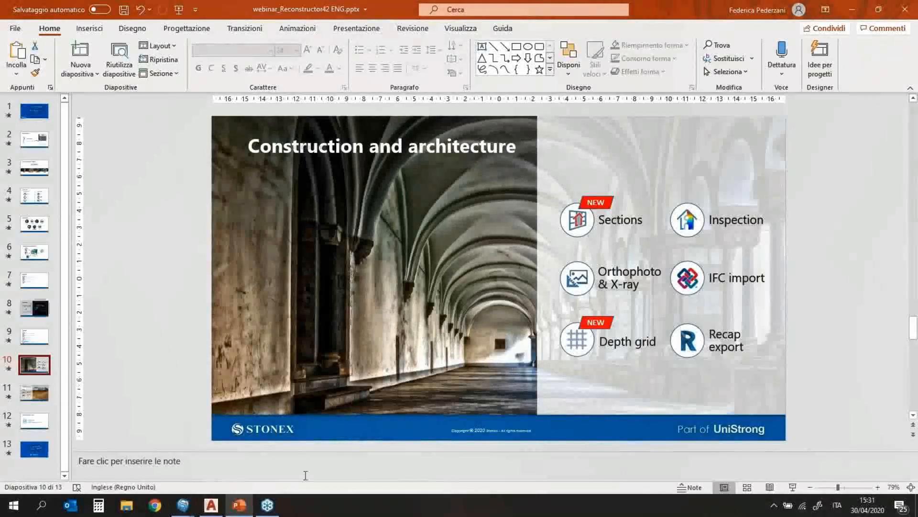
{"action": "mouse_move", "coordinate": [182, 505]}
{"action": "left_click", "coordinate": [238, 481]}
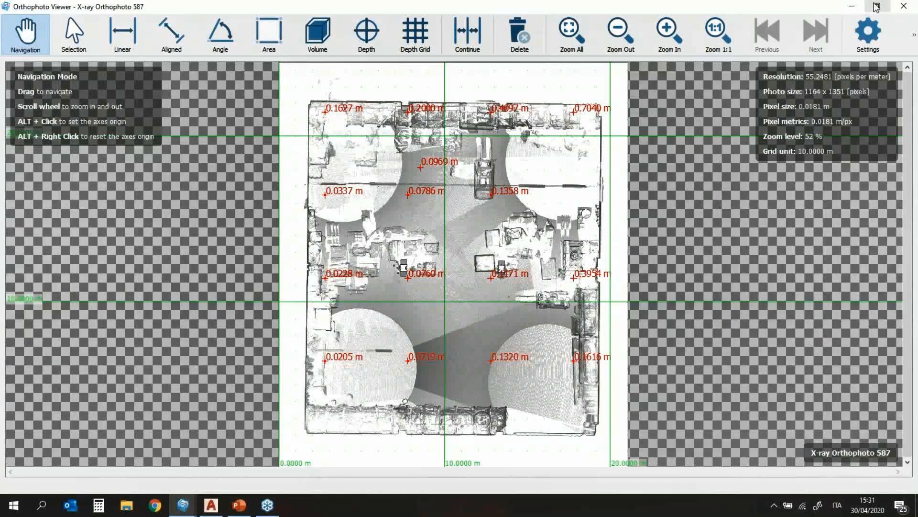
Step: Close the Orthophoto Viewer and open the Capannone point cloud's containing folder
{"action": "left_click", "coordinate": [904, 6]}
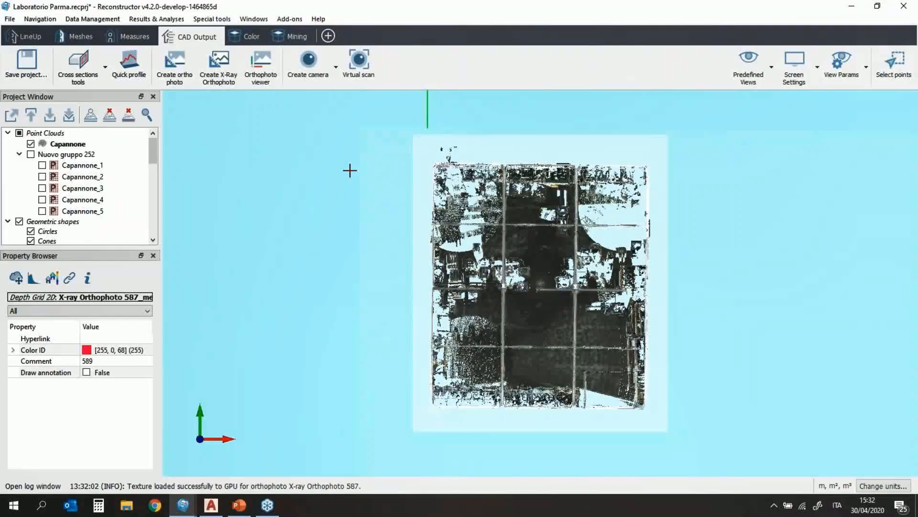
{"action": "right_click", "coordinate": [75, 146]}
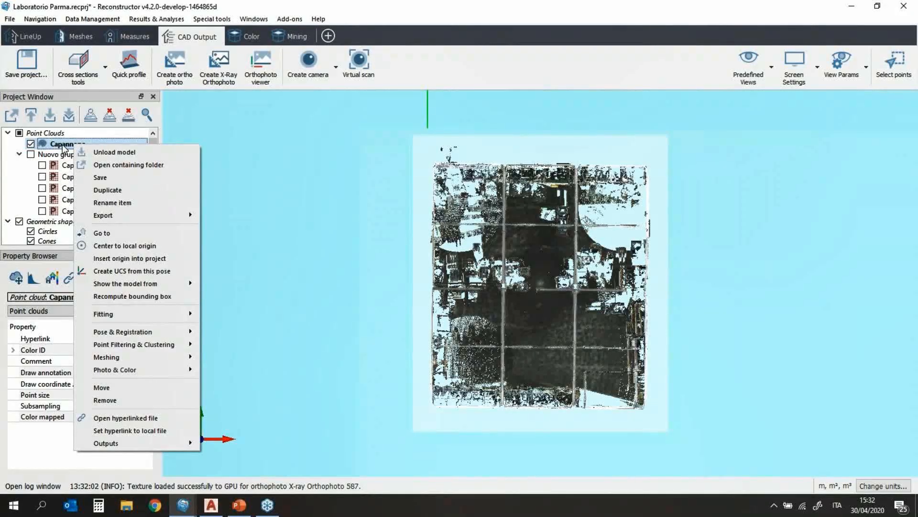
{"action": "left_click", "coordinate": [108, 166]}
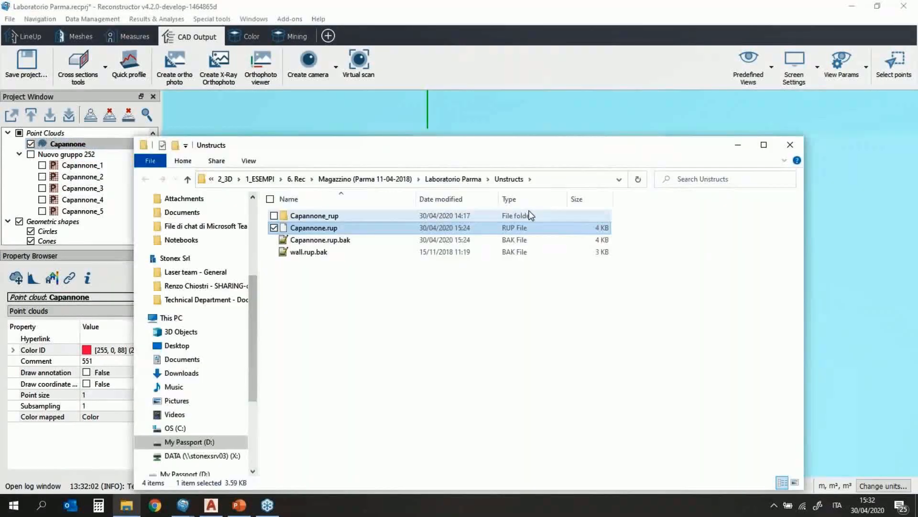
Step: Navigate from Laboratorio Parma into Exports > ExpVectorials in File Explorer
{"action": "left_click", "coordinate": [455, 179]}
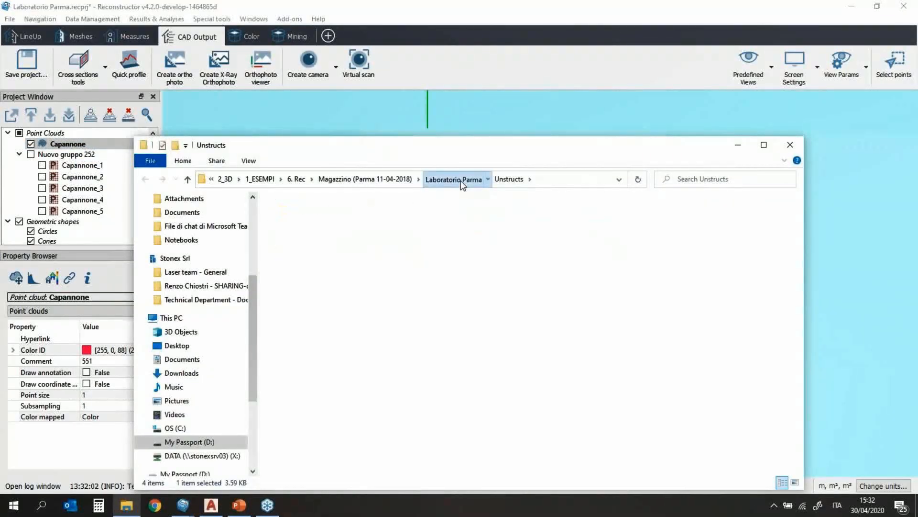
{"action": "left_click_drag", "start_coordinate": [429, 149], "coordinate": [415, 67]}
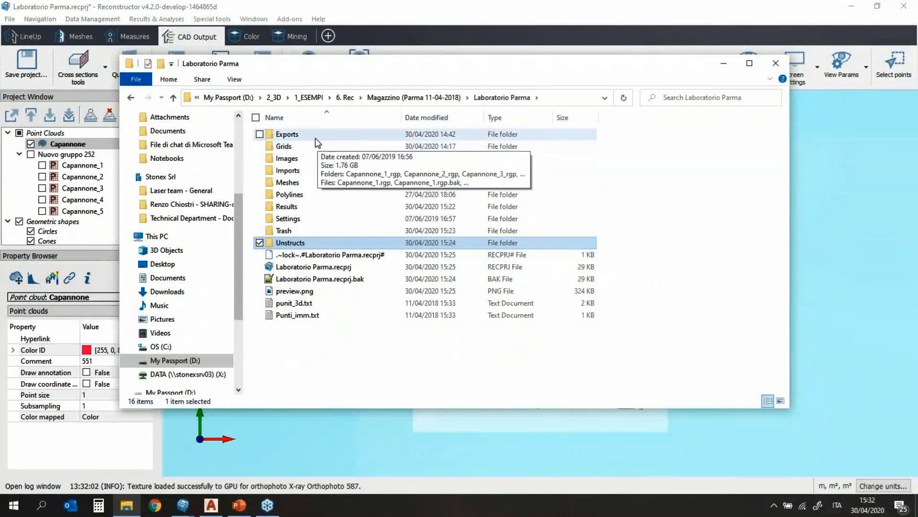
{"action": "left_click", "coordinate": [323, 137]}
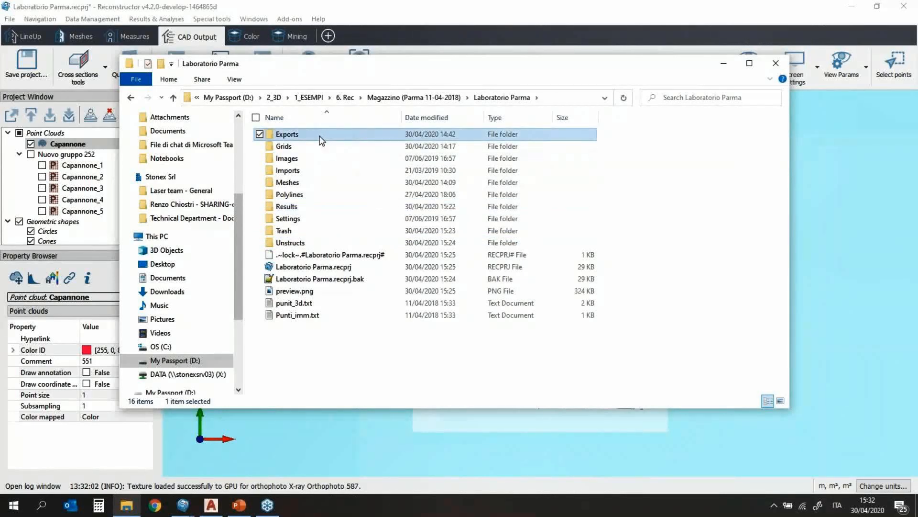
{"action": "double_click", "coordinate": [319, 135]}
{"action": "double_click", "coordinate": [319, 144]}
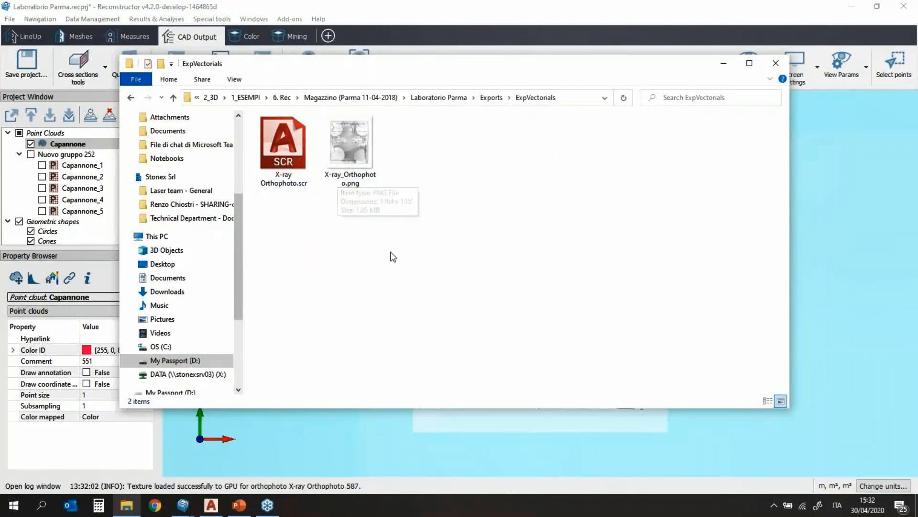
{"action": "left_click", "coordinate": [211, 505]}
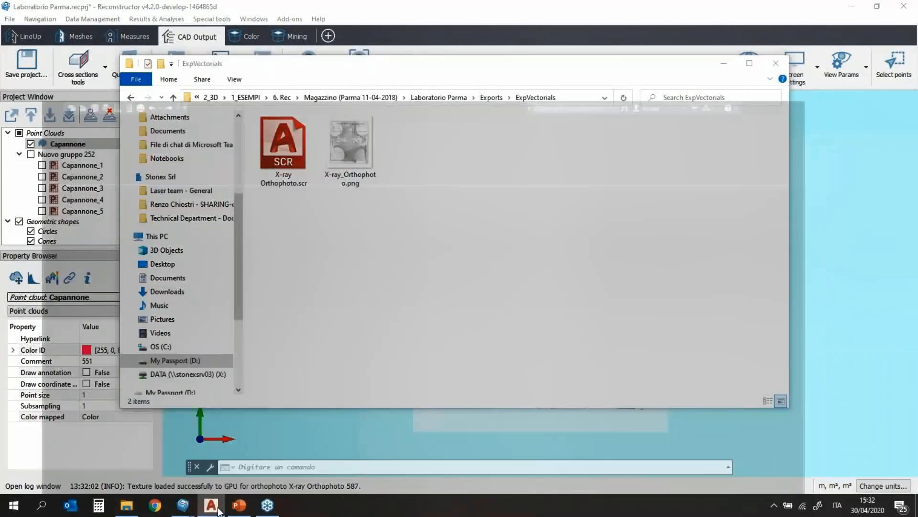
Step: Drop X-ray_Orthophoto.png into the AutoCAD drawing and insert it at scale 1, rotation 0
{"action": "left_click", "coordinate": [126, 504]}
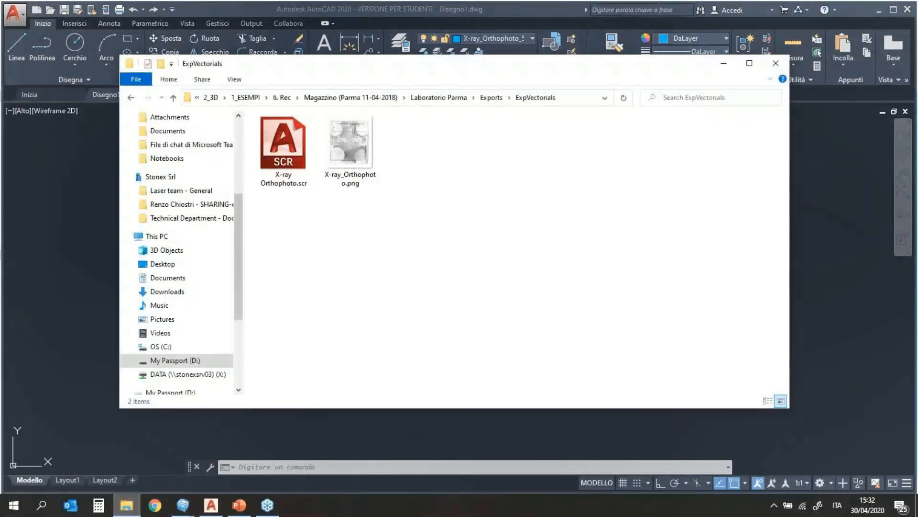
{"action": "left_click_drag", "start_coordinate": [406, 70], "coordinate": [712, 81]}
{"action": "mouse_move", "coordinate": [666, 169]}
{"action": "left_mouse_down"}
{"action": "mouse_move", "coordinate": [240, 274]}
{"action": "mouse_move", "coordinate": [285, 292]}
{"action": "left_mouse_up"}
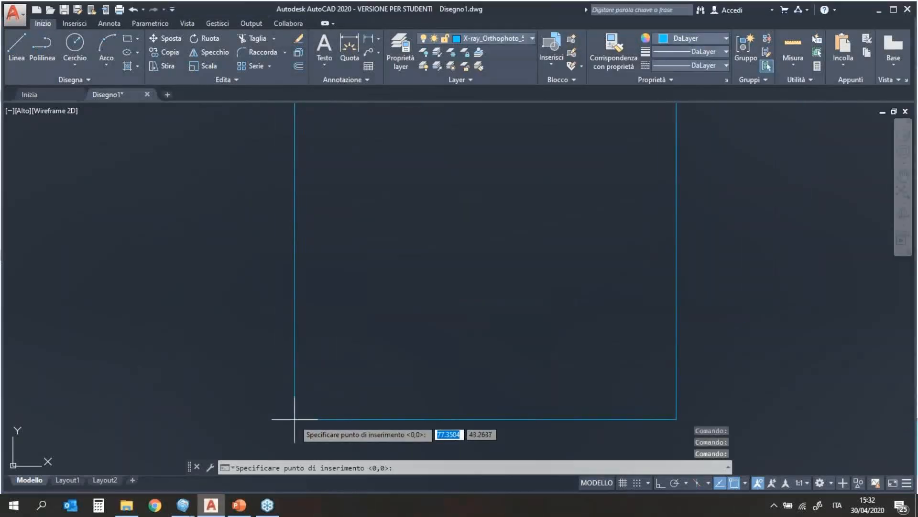
{"action": "left_click", "coordinate": [291, 339]}
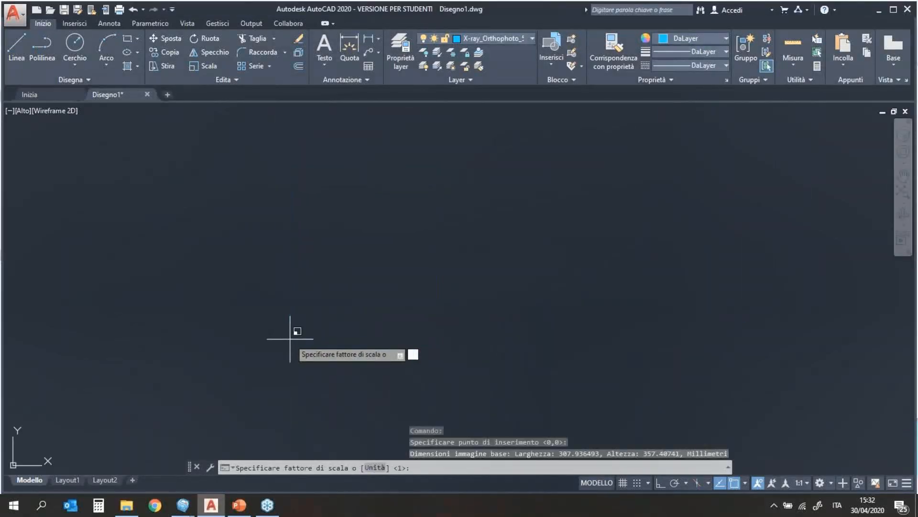
{"action": "key", "text": "Return"}
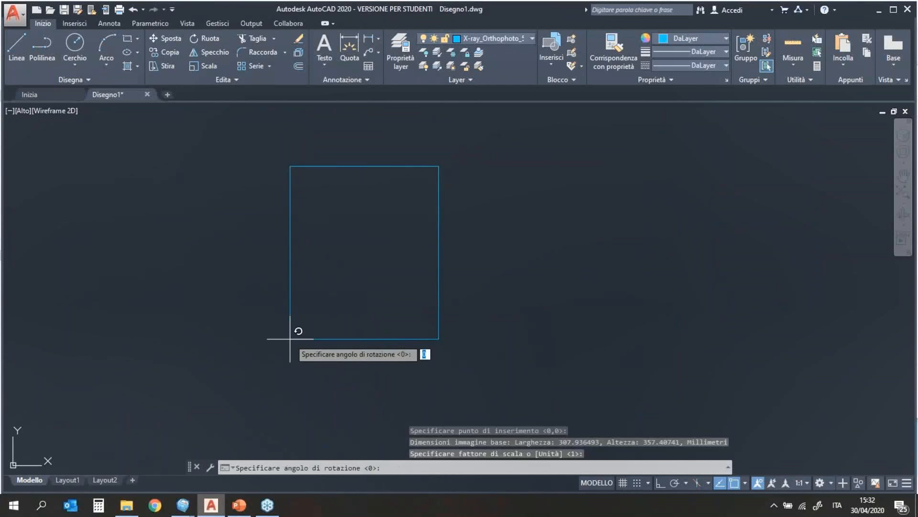
{"action": "key", "text": "Return"}
{"action": "scroll", "coordinate": [359, 301], "scroll_direction": "up", "scroll_amount": 8}
{"action": "scroll", "coordinate": [359, 300], "scroll_direction": "down", "scroll_amount": 8}
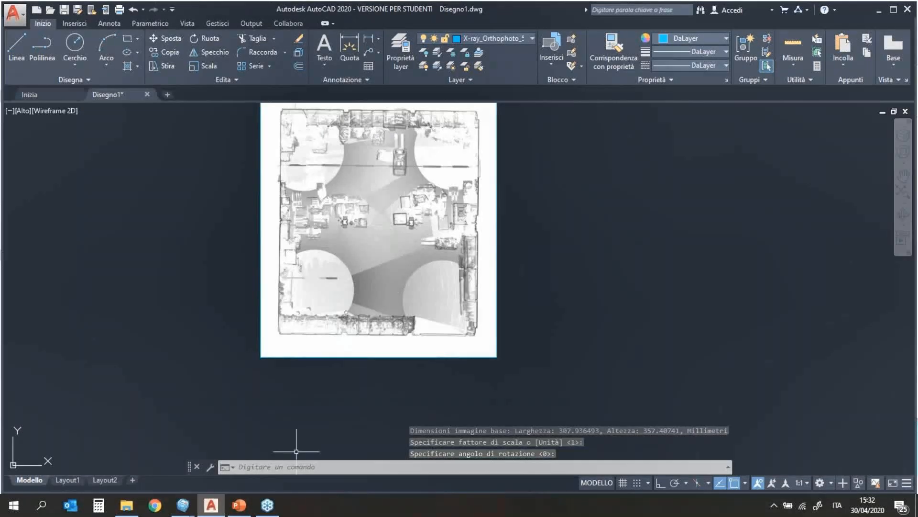
{"action": "scroll", "coordinate": [560, 305], "scroll_direction": "up", "scroll_amount": 3}
{"action": "scroll", "coordinate": [560, 305], "scroll_direction": "down", "scroll_amount": 3}
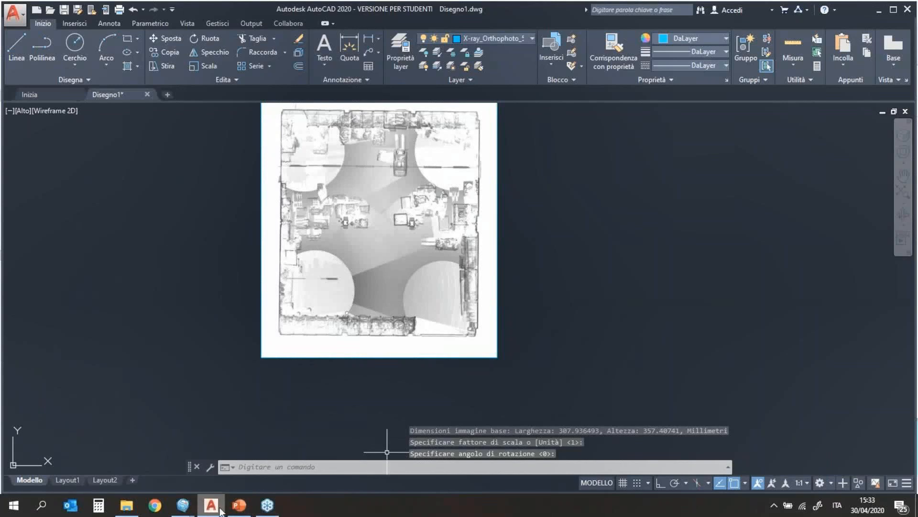
{"action": "mouse_move", "coordinate": [182, 504]}
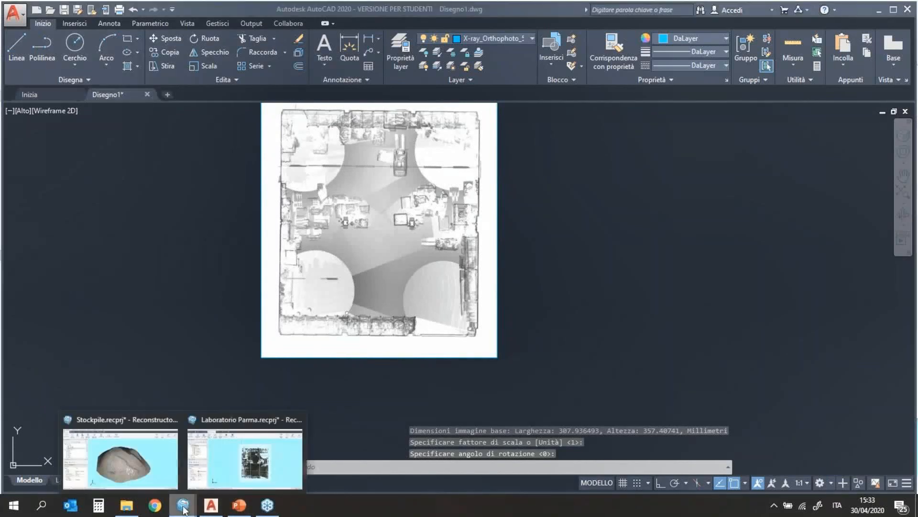
{"action": "left_click", "coordinate": [223, 467]}
Step: Hide X-ray Orthophoto 587 and show its 5 m depth grid in the Project Window
{"action": "scroll", "coordinate": [435, 378], "scroll_direction": "down", "scroll_amount": 3}
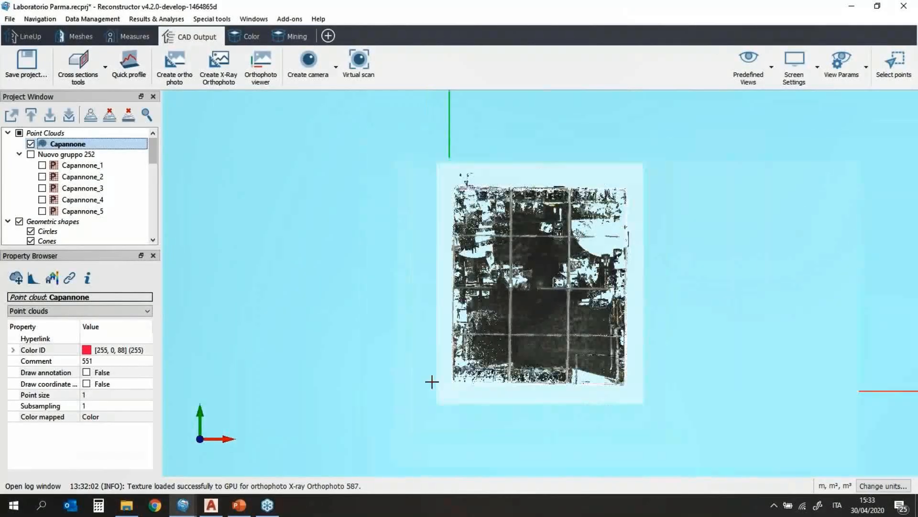
{"action": "scroll", "coordinate": [88, 217], "scroll_direction": "down", "scroll_amount": 5}
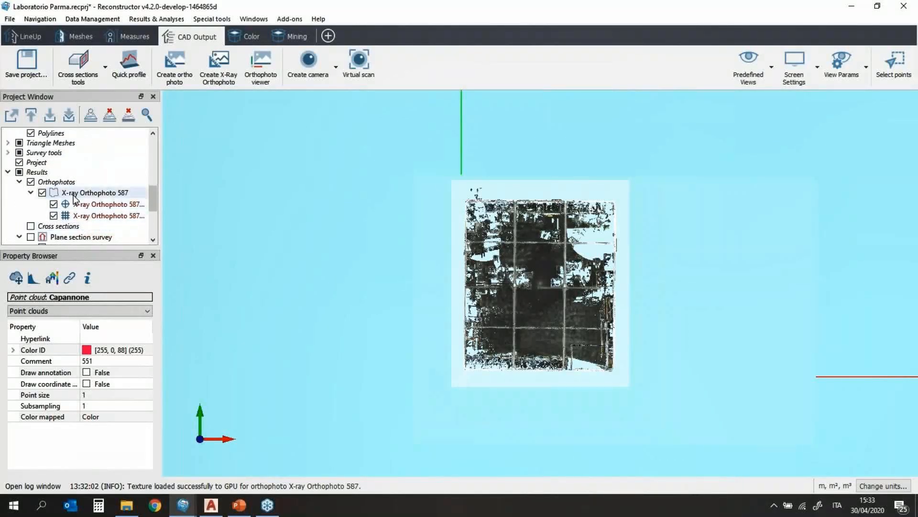
{"action": "mouse_move", "coordinate": [73, 197]}
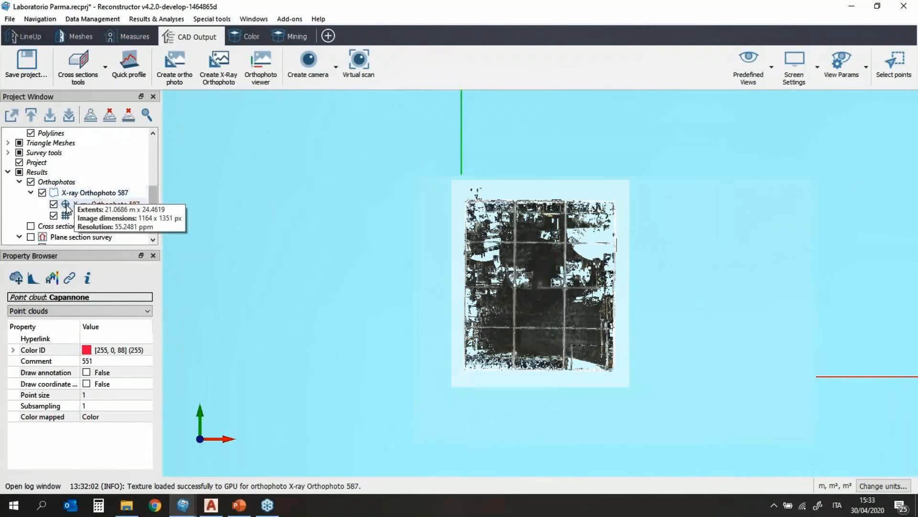
{"action": "left_click", "coordinate": [42, 193]}
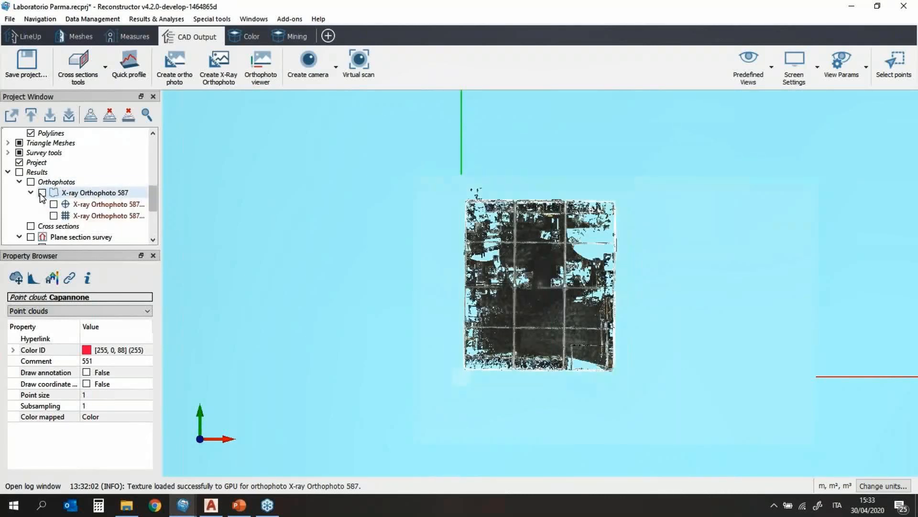
{"action": "left_click", "coordinate": [53, 216]}
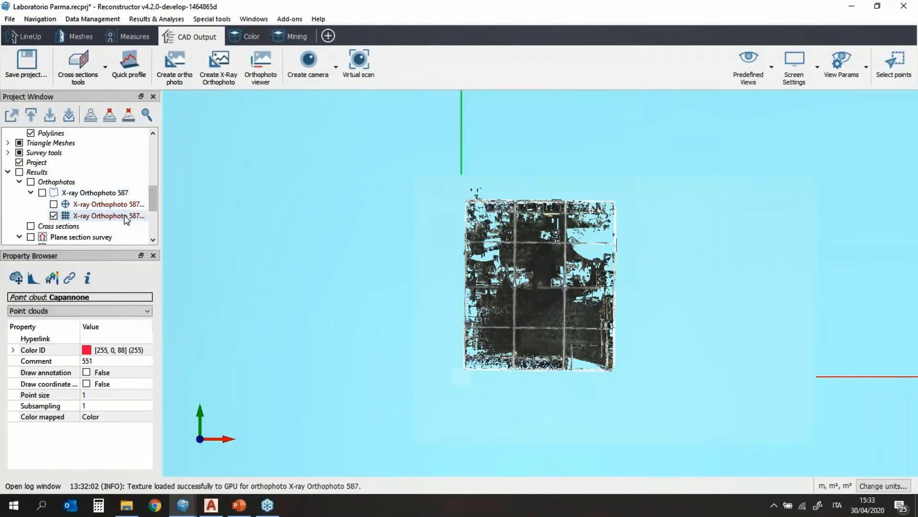
Step: Convert the orthophoto depth grid into a point cloud and load it
{"action": "right_click", "coordinate": [68, 216]}
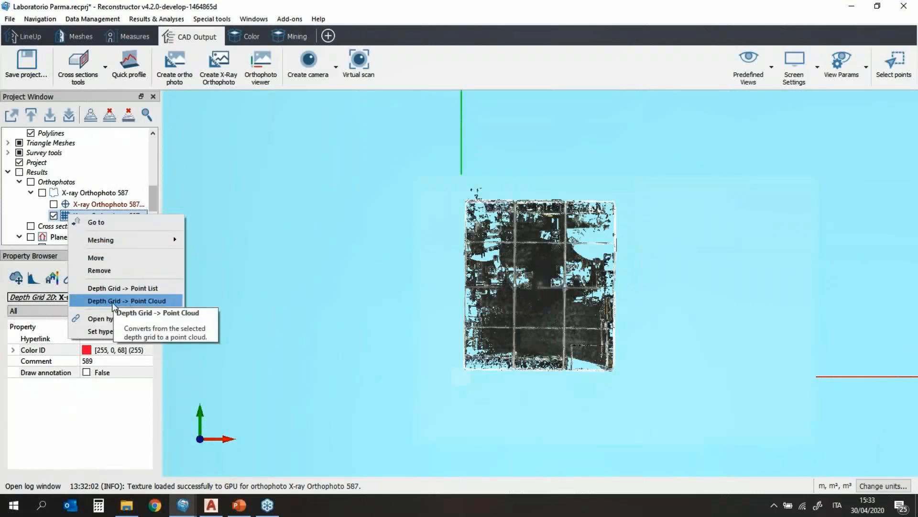
{"action": "left_click", "coordinate": [171, 301]}
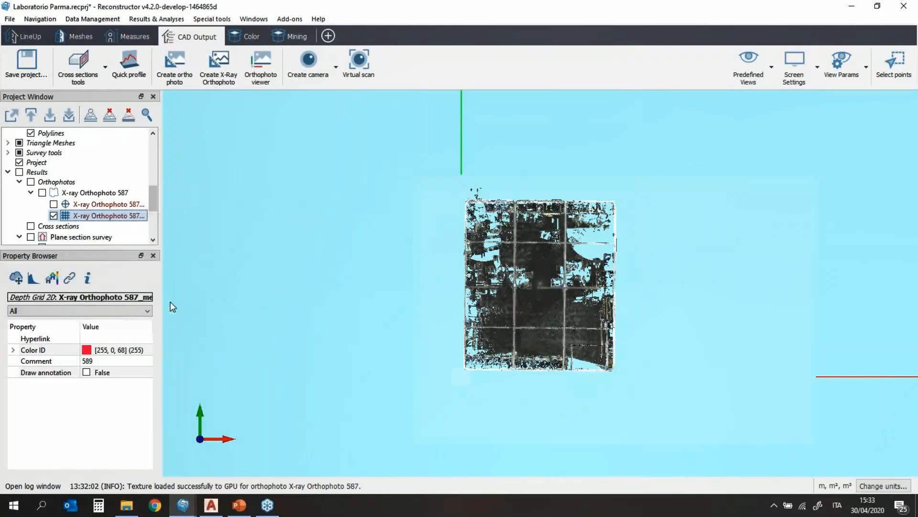
{"action": "scroll", "coordinate": [84, 186], "scroll_direction": "up", "scroll_amount": 5}
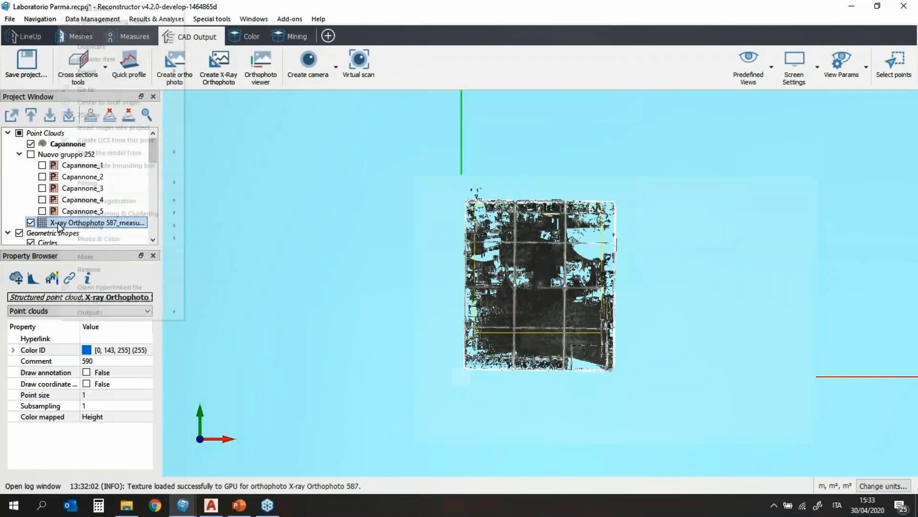
{"action": "right_click", "coordinate": [58, 226]}
{"action": "left_click", "coordinate": [107, 8]}
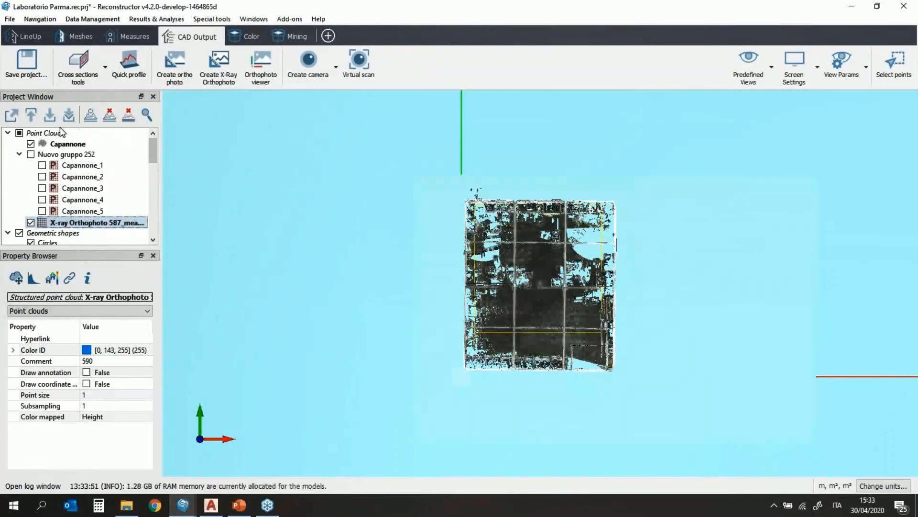
Step: Set the new cloud's point size to 8, and hide it along with the Capannone cloud
{"action": "left_click", "coordinate": [31, 144]}
{"action": "scroll", "coordinate": [418, 365], "scroll_direction": "up", "scroll_amount": 3}
{"action": "left_click", "coordinate": [106, 395]}
{"action": "type", "text": "8"}
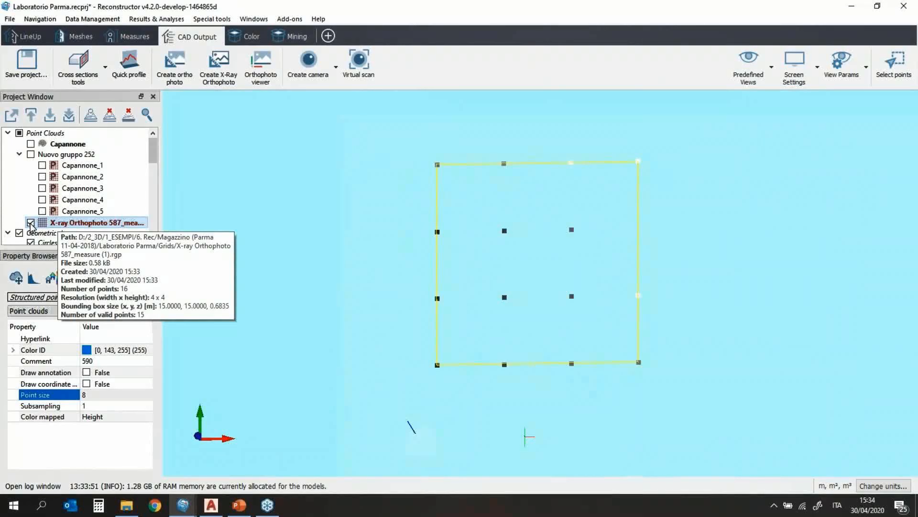
{"action": "left_click", "coordinate": [31, 223]}
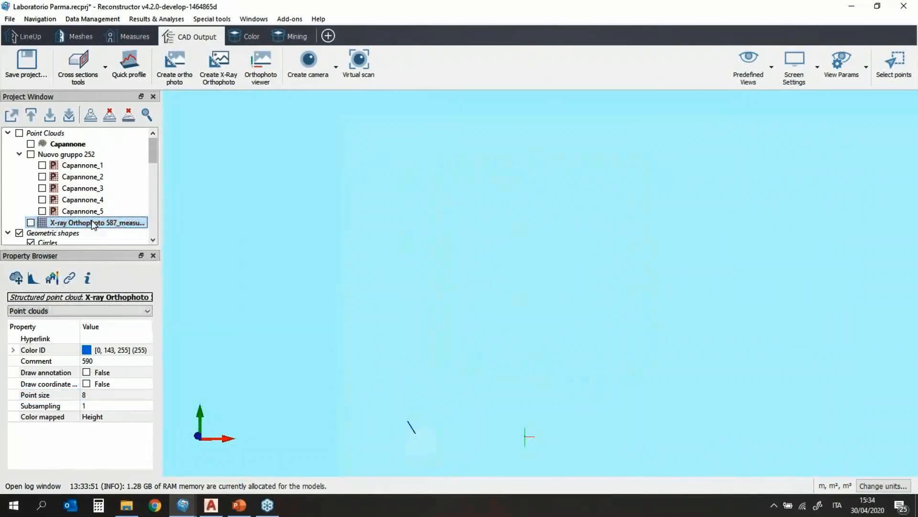
{"action": "scroll", "coordinate": [122, 208], "scroll_direction": "down", "scroll_amount": 2}
{"action": "scroll", "coordinate": [120, 203], "scroll_direction": "down", "scroll_amount": 5}
{"action": "left_click", "coordinate": [54, 197]}
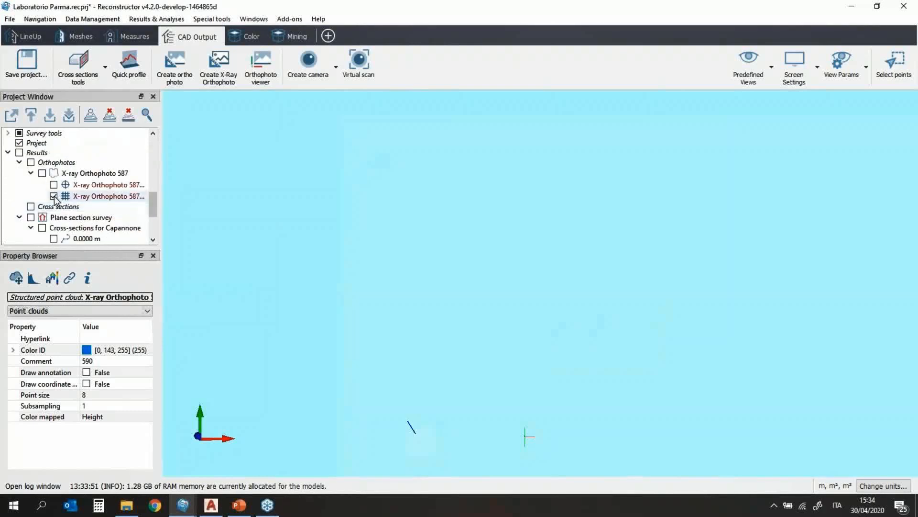
{"action": "left_click", "coordinate": [54, 196]}
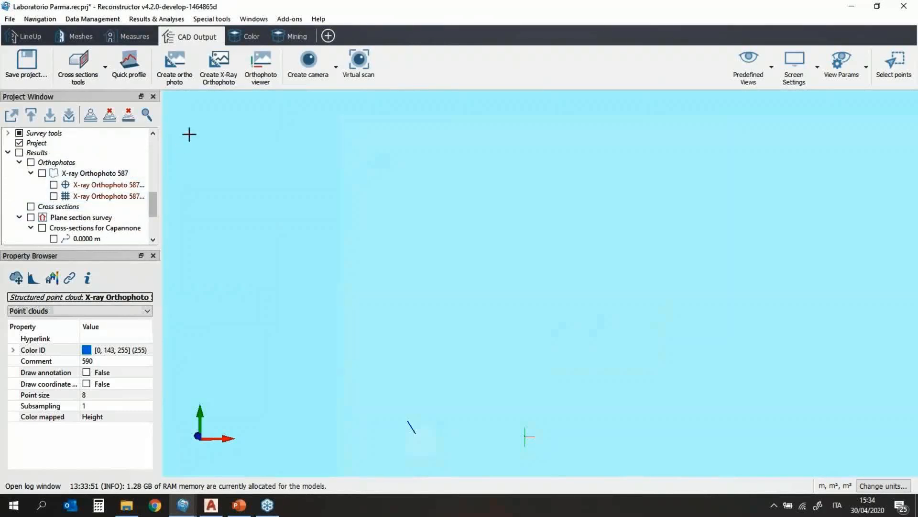
Step: Show the Capannone cloud and set it as the model to inspect in a new Inspection
{"action": "left_click", "coordinate": [145, 38]}
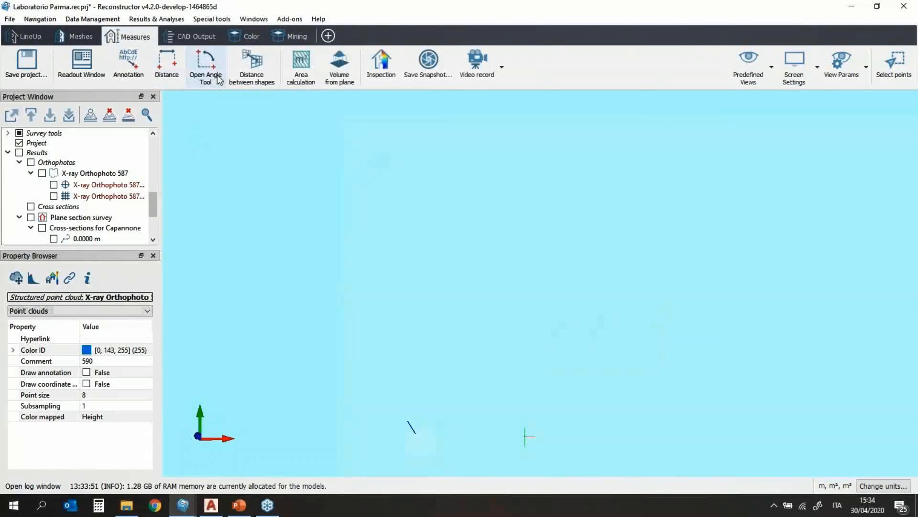
{"action": "left_click", "coordinate": [387, 77]}
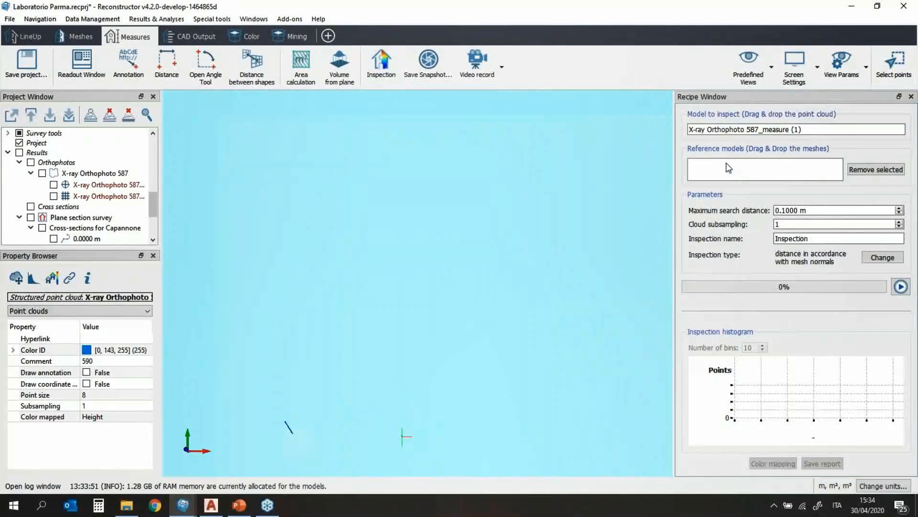
{"action": "scroll", "coordinate": [75, 148], "scroll_direction": "up", "scroll_amount": 5}
{"action": "left_click", "coordinate": [74, 145]}
{"action": "left_click", "coordinate": [31, 143]}
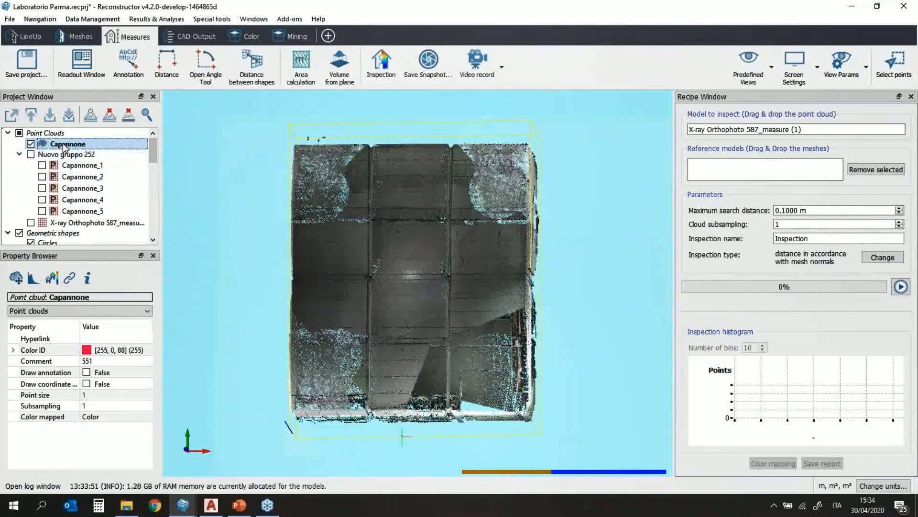
{"action": "left_click_drag", "start_coordinate": [67, 148], "coordinate": [835, 132]}
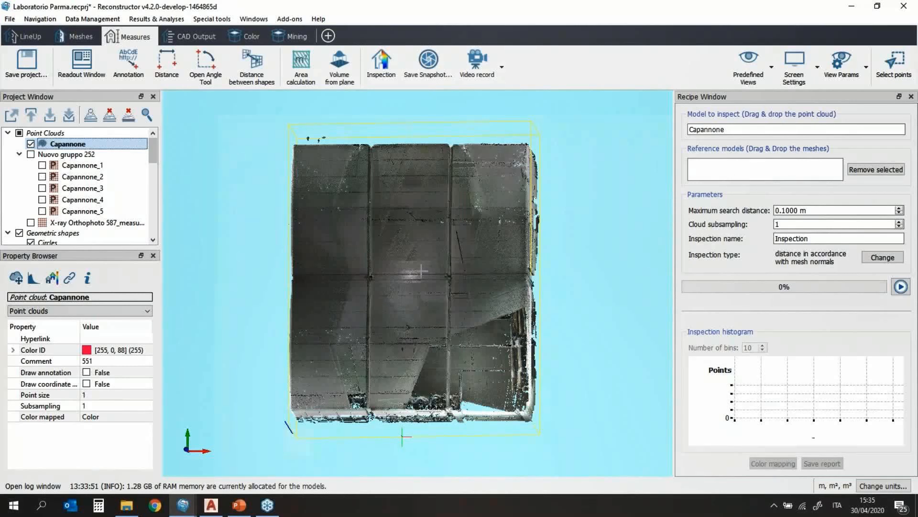
Step: Orbit the warehouse cloud to an oblique view, then back to top-down
{"action": "scroll", "coordinate": [420, 271], "scroll_direction": "down", "scroll_amount": 2}
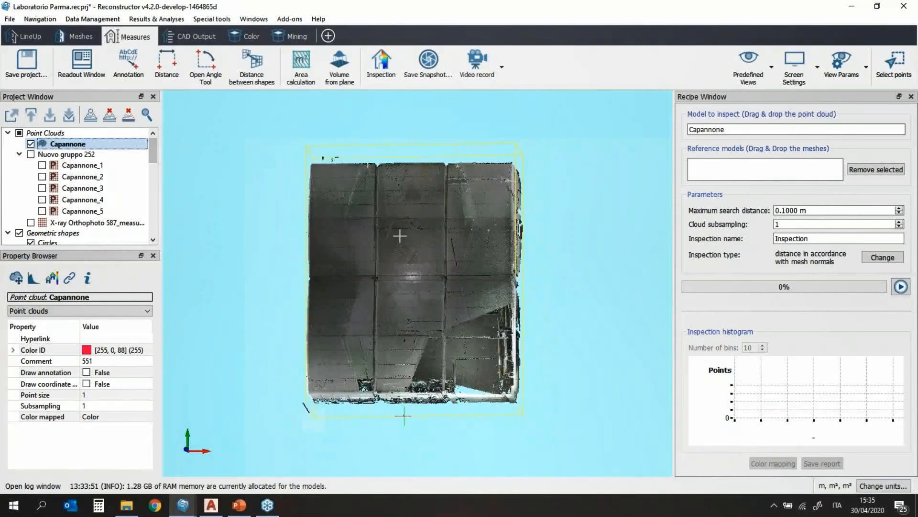
{"action": "left_click_drag", "start_coordinate": [362, 174], "coordinate": [383, 275]}
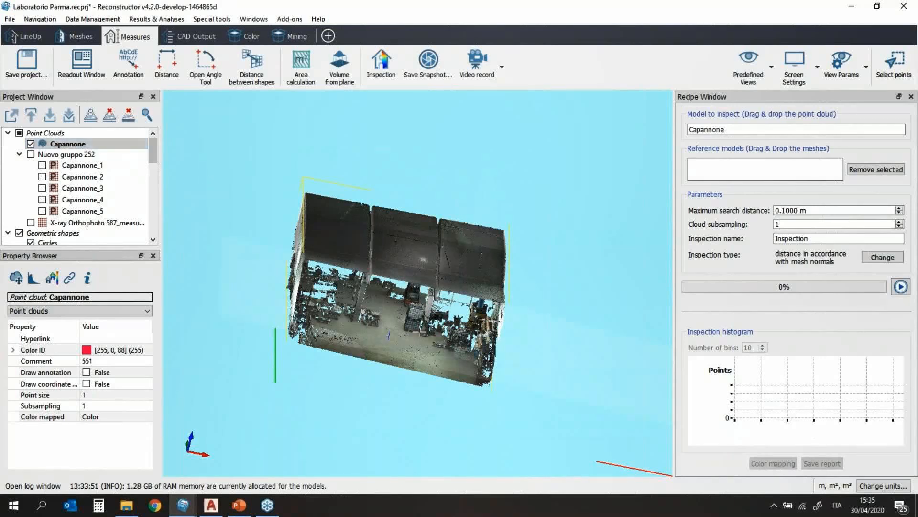
{"action": "scroll", "coordinate": [445, 340], "scroll_direction": "down", "scroll_amount": 2}
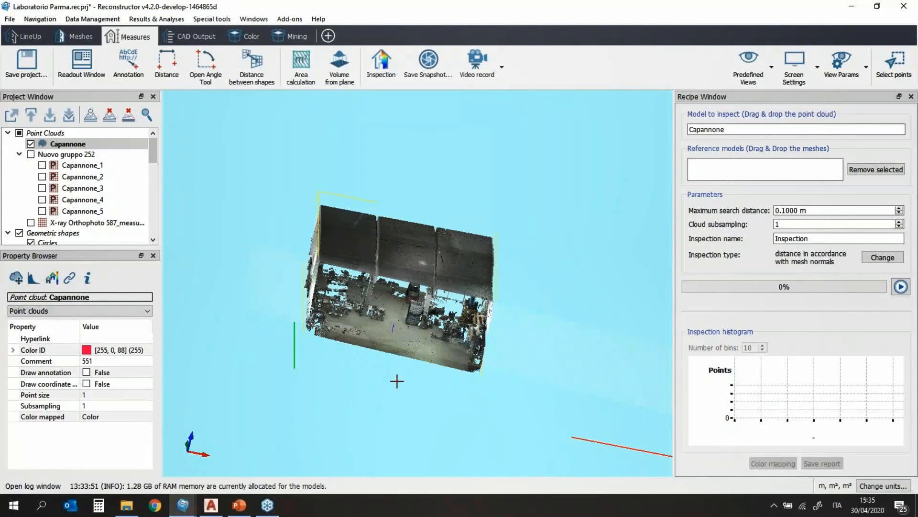
{"action": "scroll", "coordinate": [397, 381], "scroll_direction": "down", "scroll_amount": 1}
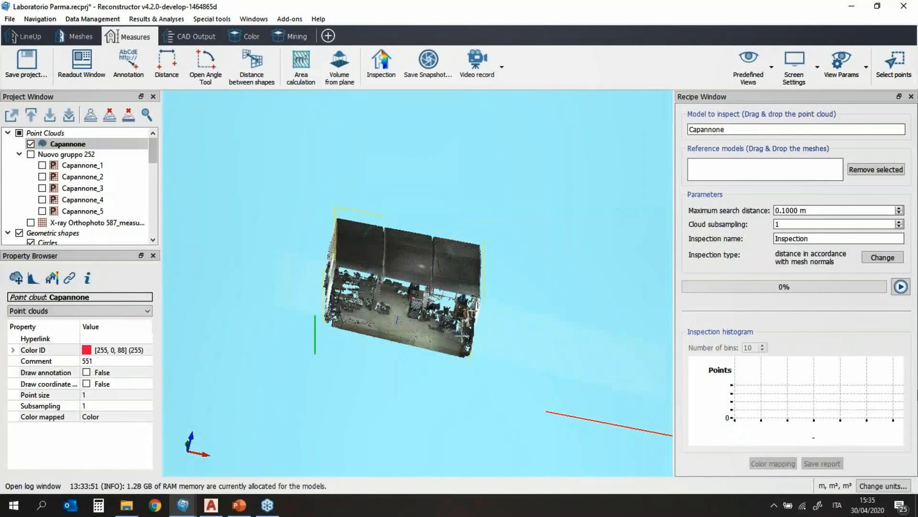
{"action": "left_click_drag", "start_coordinate": [350, 307], "coordinate": [553, 395]}
{"action": "left_click_drag", "start_coordinate": [387, 302], "coordinate": [415, 311]}
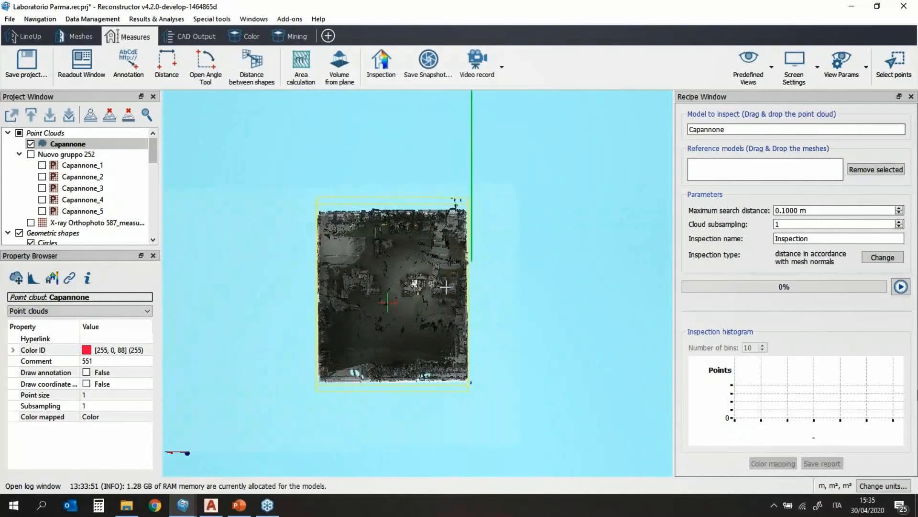
Step: Start a new plane from Basic shapes, keep two-point fitting, and close the plane editor
{"action": "left_click", "coordinate": [912, 96]}
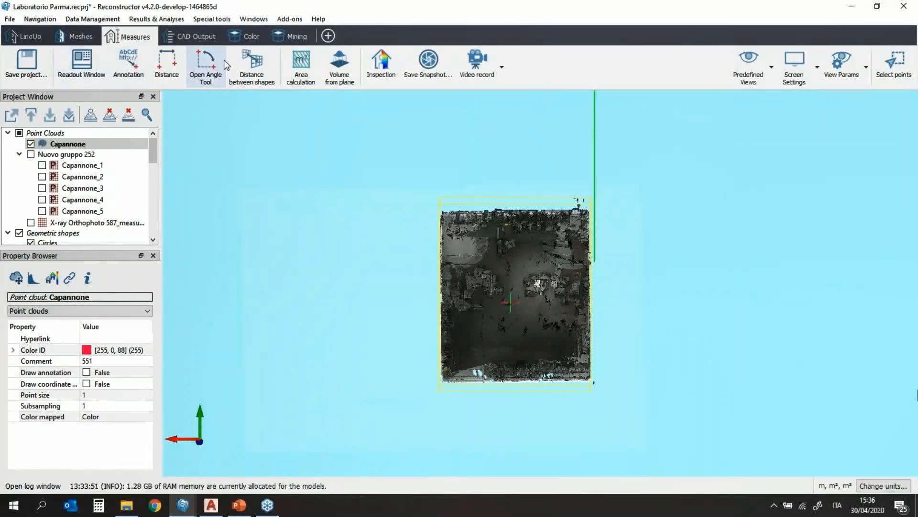
{"action": "left_click", "coordinate": [80, 39]}
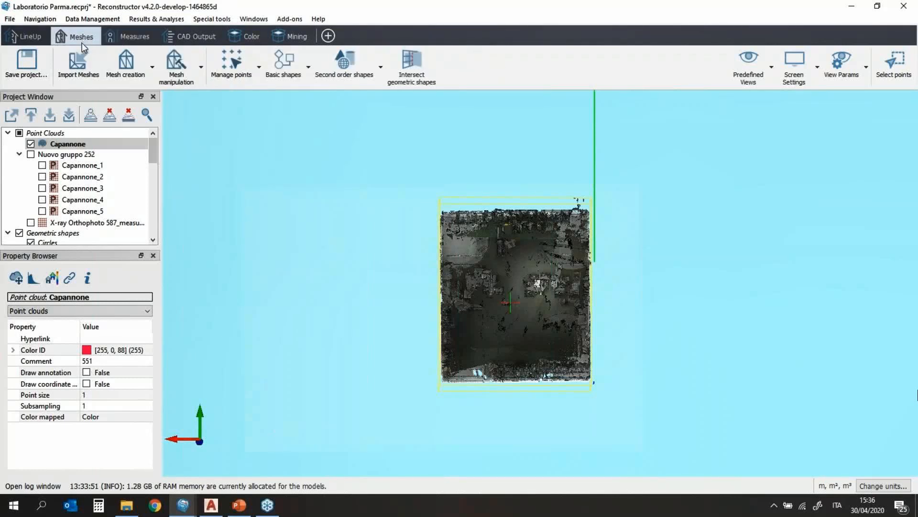
{"action": "left_click", "coordinate": [286, 76]}
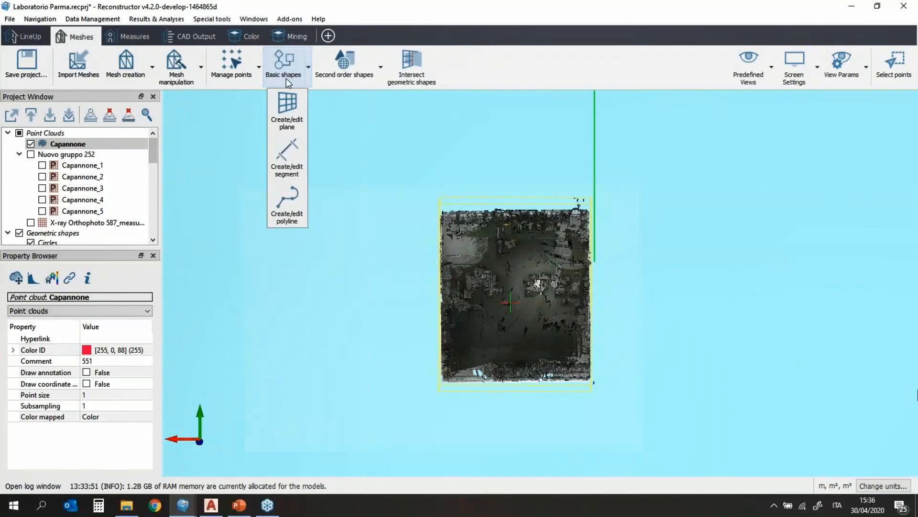
{"action": "left_click", "coordinate": [290, 111]}
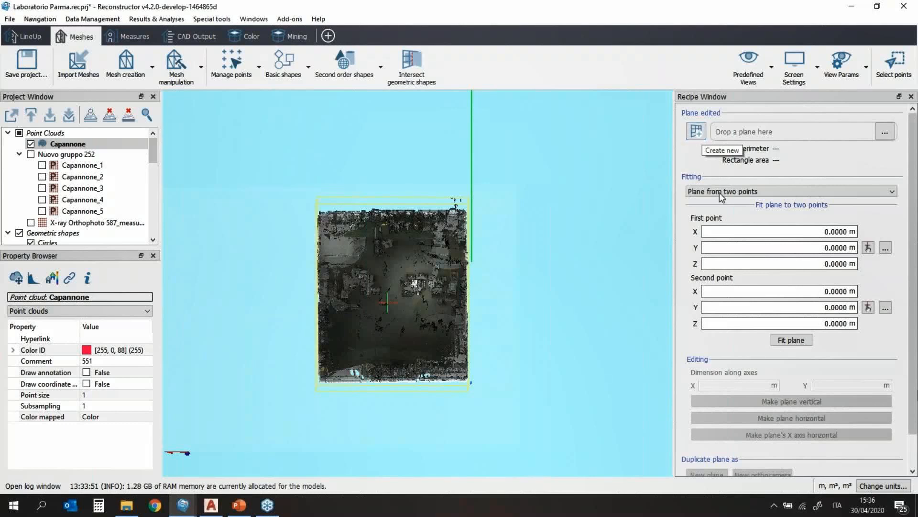
{"action": "left_click", "coordinate": [740, 192]}
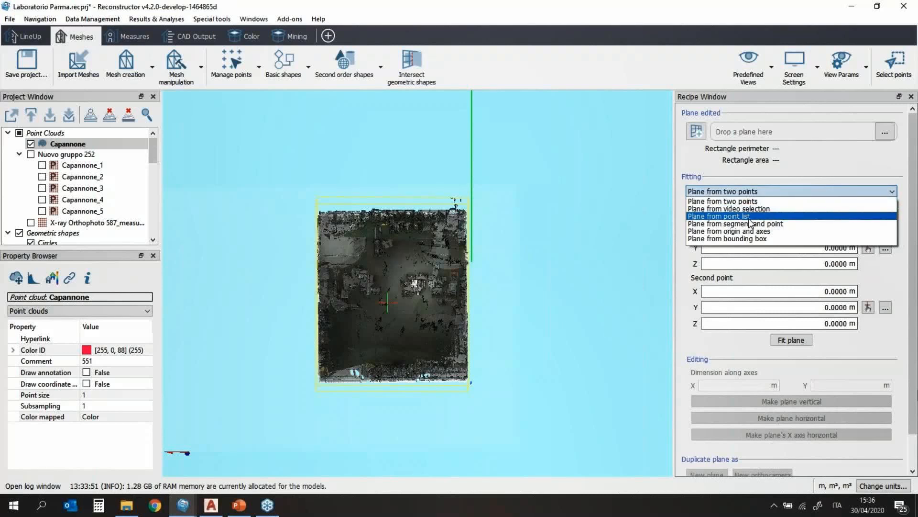
{"action": "left_click", "coordinate": [770, 191]}
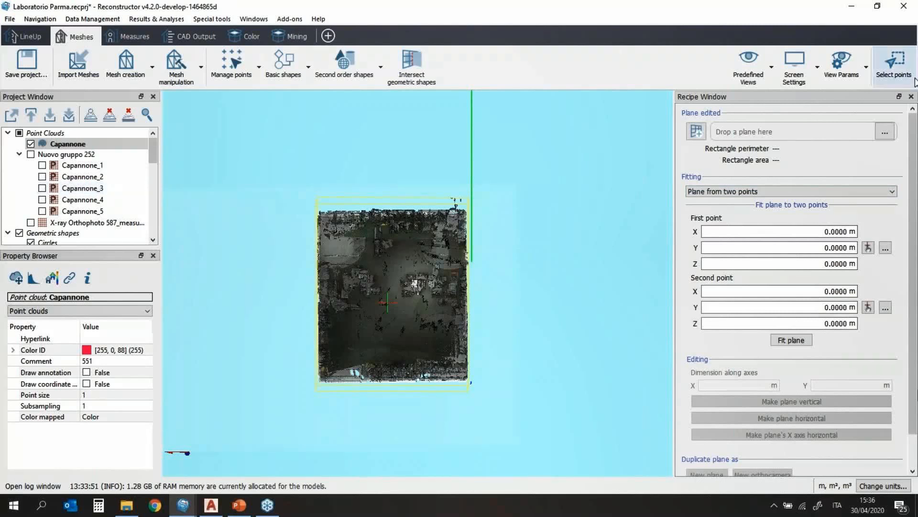
{"action": "left_click", "coordinate": [911, 96]}
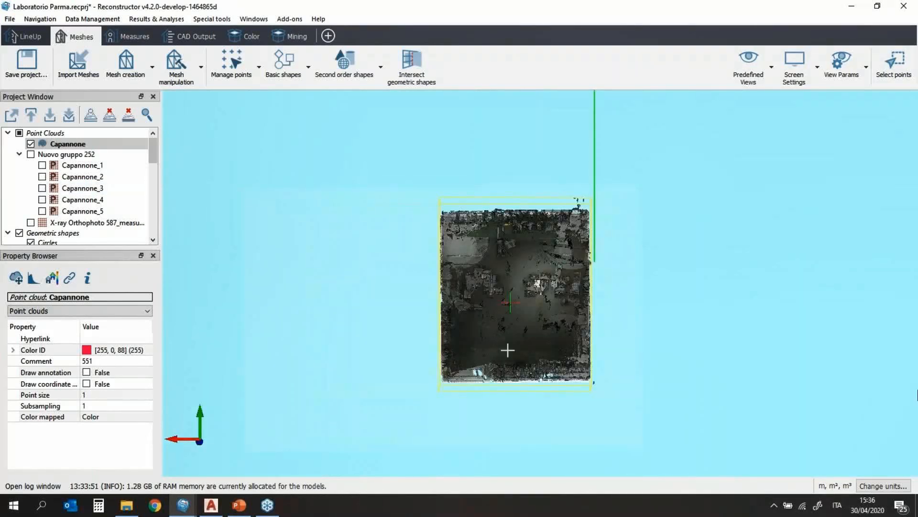
Step: Zoom in and mark four warehouse floor points, Pt000 to Pt003, with the point annotation tool
{"action": "scroll", "coordinate": [507, 350], "scroll_direction": "up", "scroll_amount": 5}
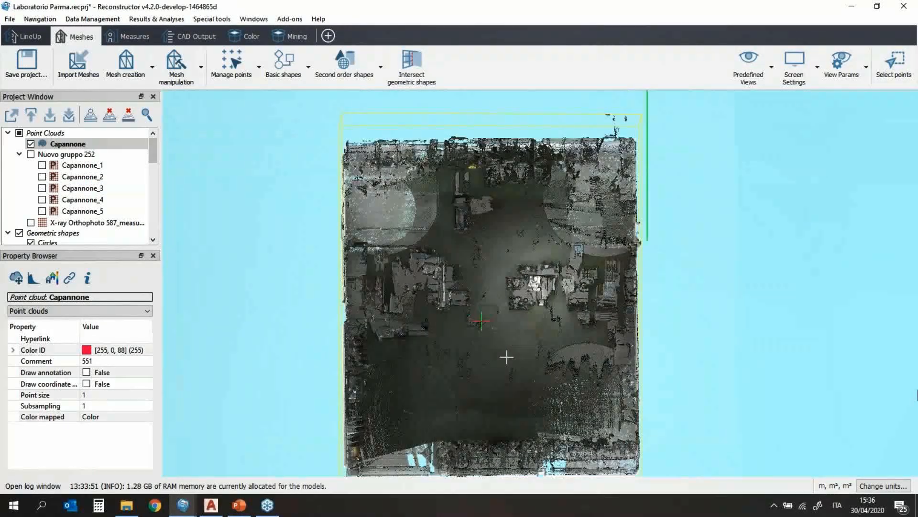
{"action": "mouse_move", "coordinate": [483, 357]}
{"action": "left_mouse_down"}
{"action": "mouse_move", "coordinate": [453, 348]}
{"action": "mouse_move", "coordinate": [450, 365]}
{"action": "mouse_move", "coordinate": [494, 371]}
{"action": "left_mouse_up"}
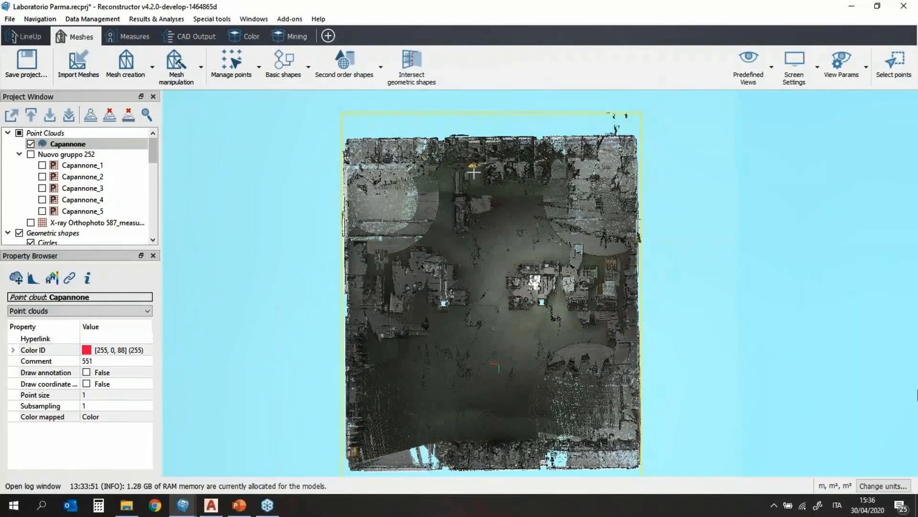
{"action": "left_click", "coordinate": [473, 173]}
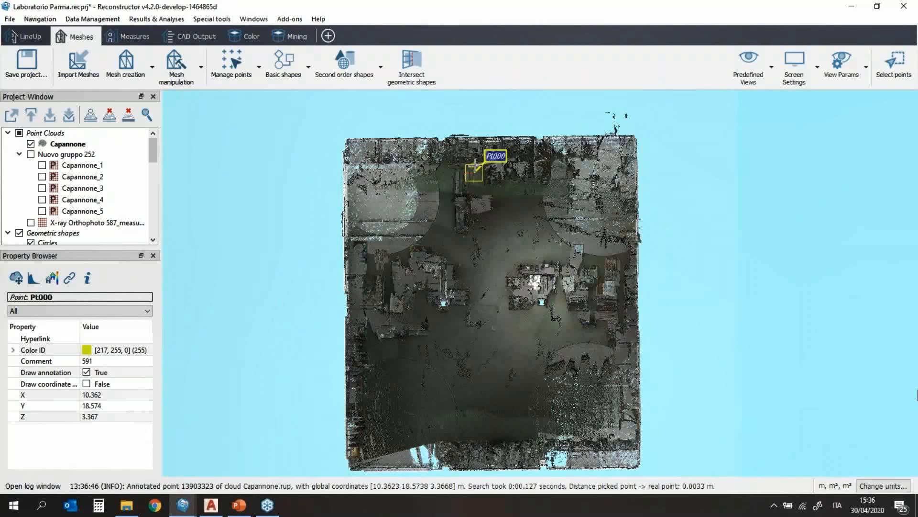
{"action": "left_click", "coordinate": [605, 334]}
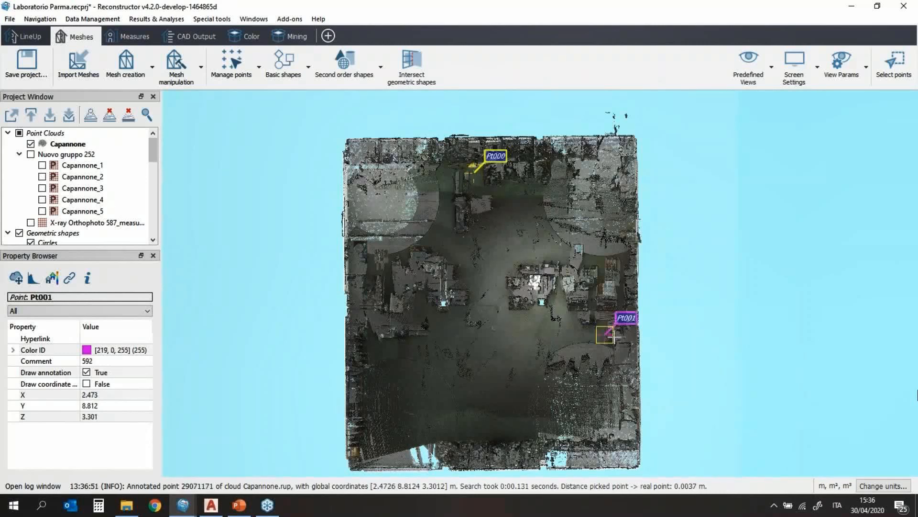
{"action": "left_click", "coordinate": [518, 432]}
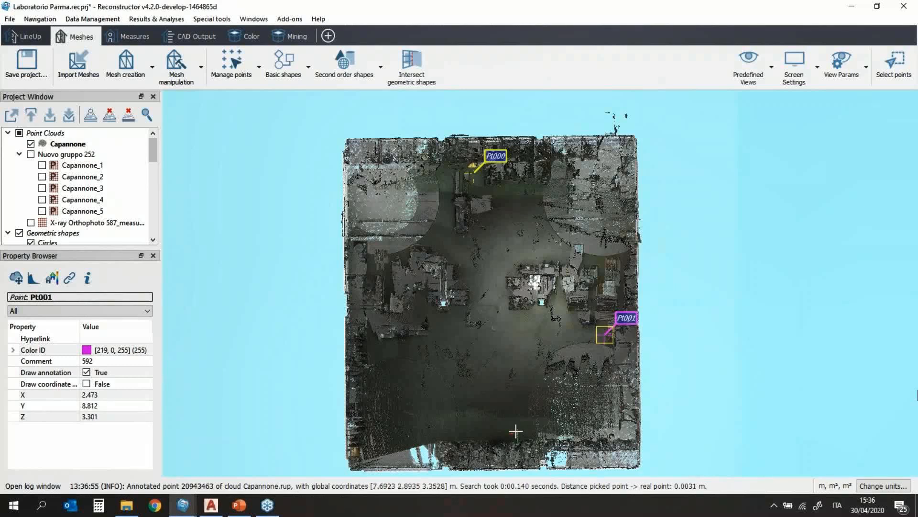
{"action": "left_click", "coordinate": [368, 339]}
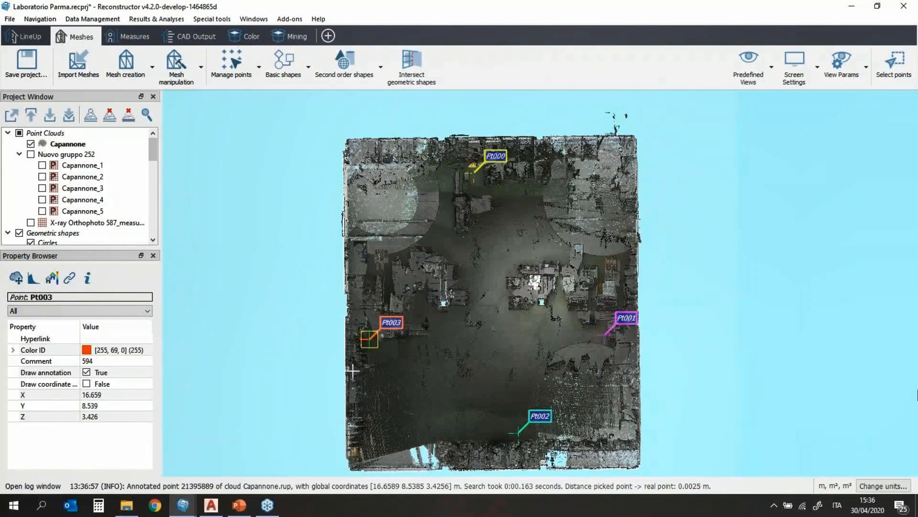
{"action": "scroll", "coordinate": [681, 342], "scroll_direction": "down", "scroll_amount": 3}
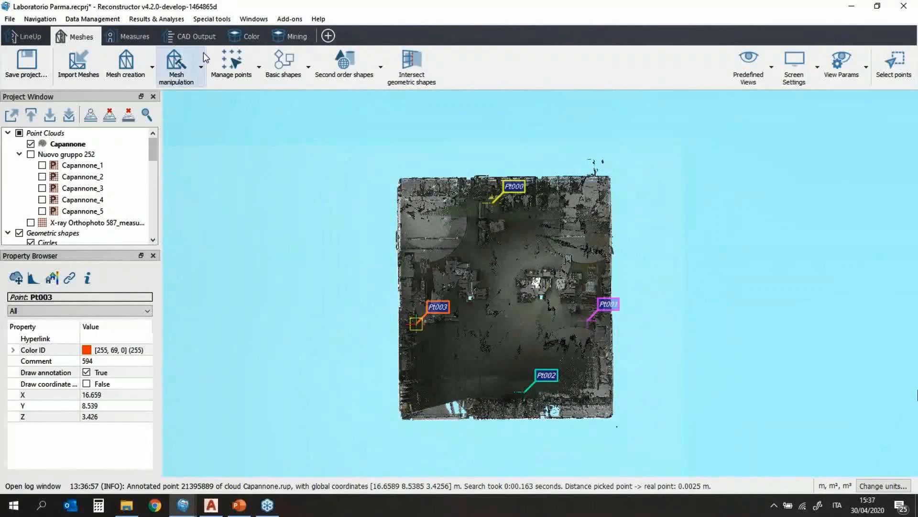
{"action": "left_click", "coordinate": [200, 67]}
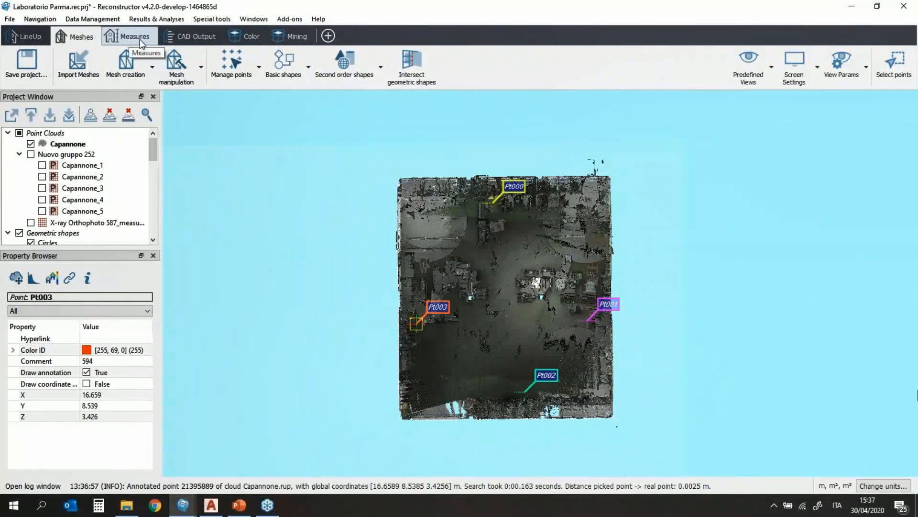
Step: Create a new plane that uses the Plane from point list fitting method
{"action": "left_click", "coordinate": [308, 67]}
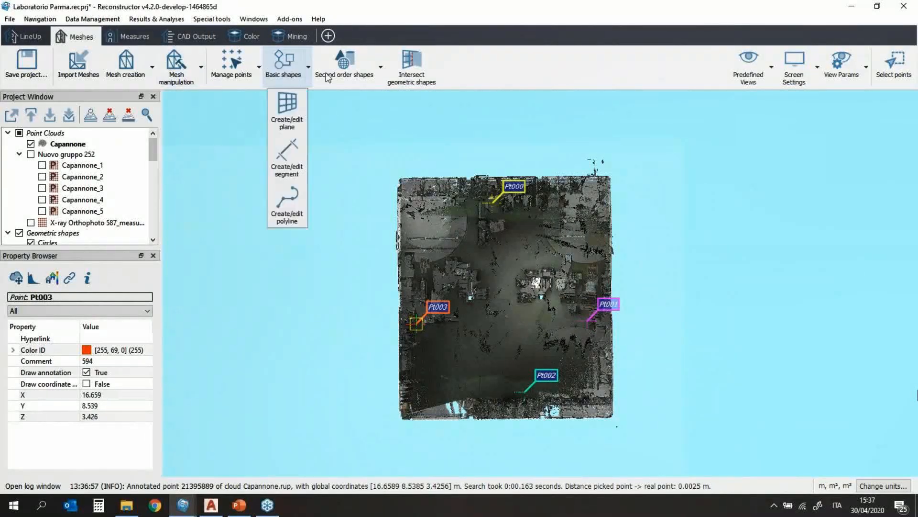
{"action": "left_click", "coordinate": [288, 116]}
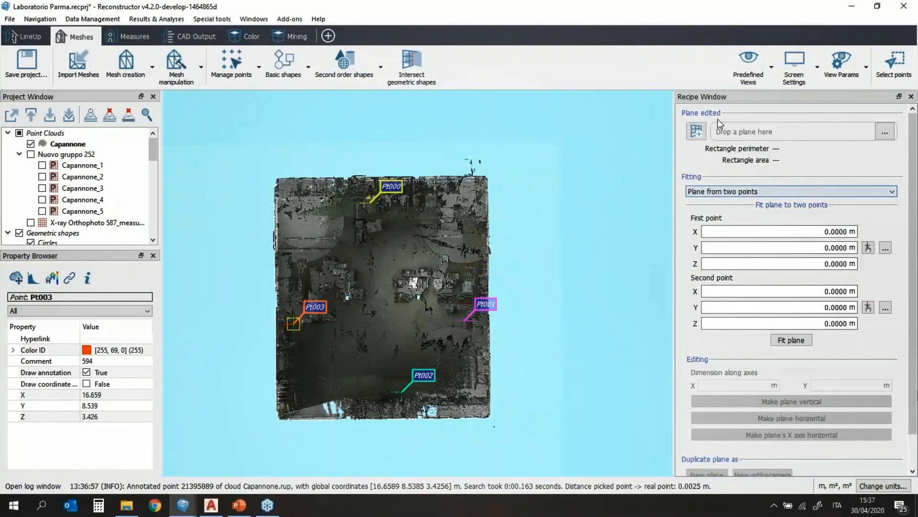
{"action": "left_click", "coordinate": [697, 133]}
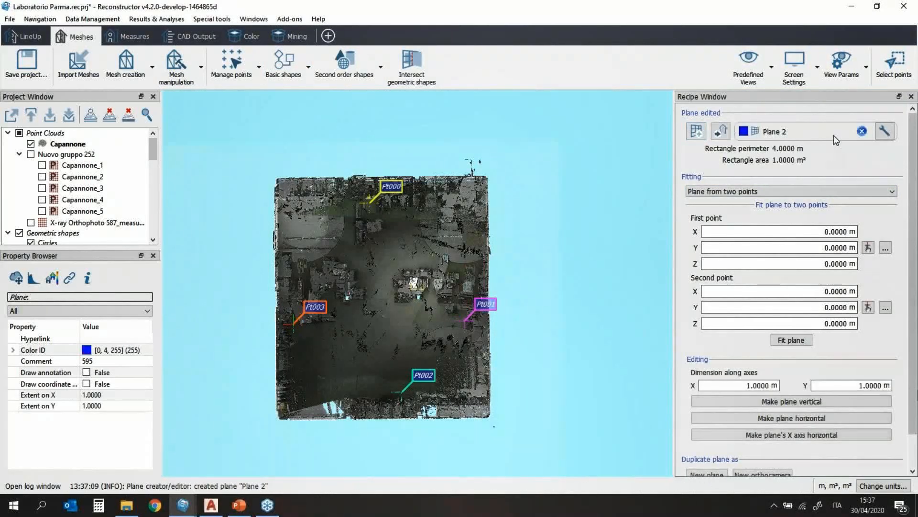
{"action": "left_click", "coordinate": [777, 191]}
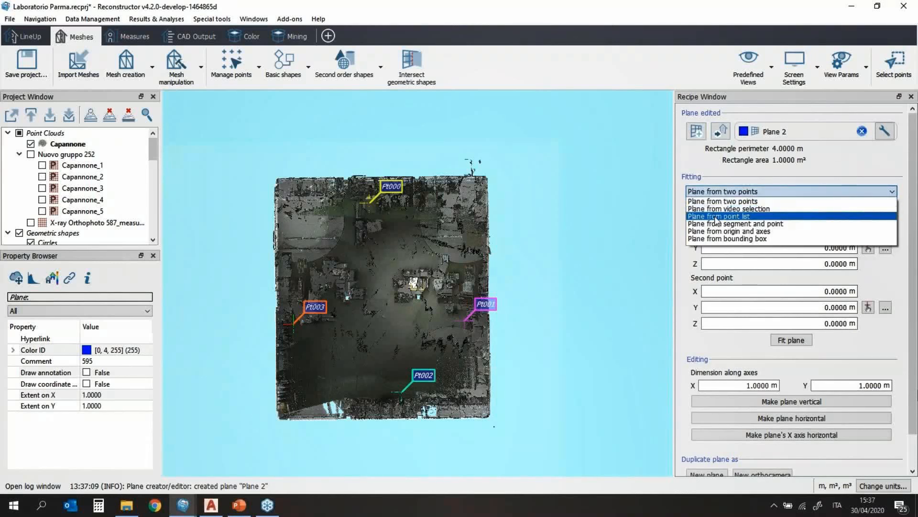
{"action": "left_click", "coordinate": [746, 216]}
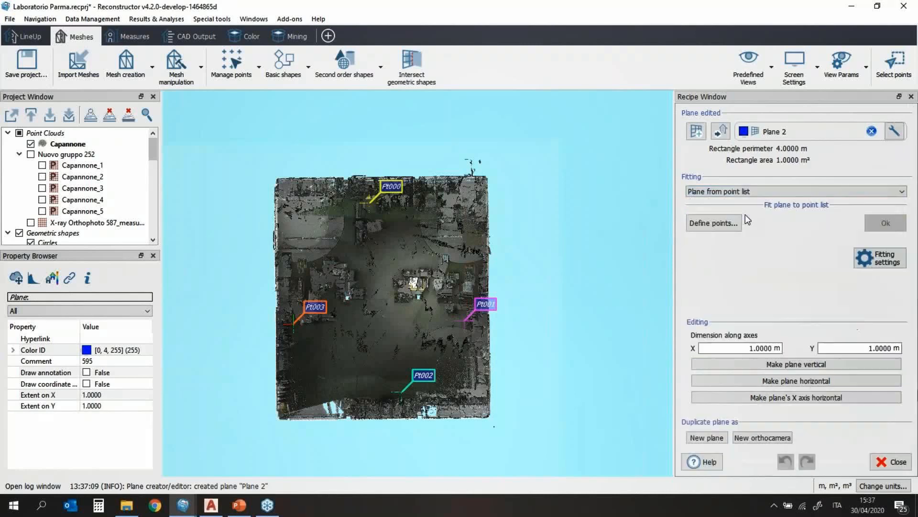
Step: Fit the plane to the four picked points Pt000–Pt003
{"action": "left_click", "coordinate": [716, 224]}
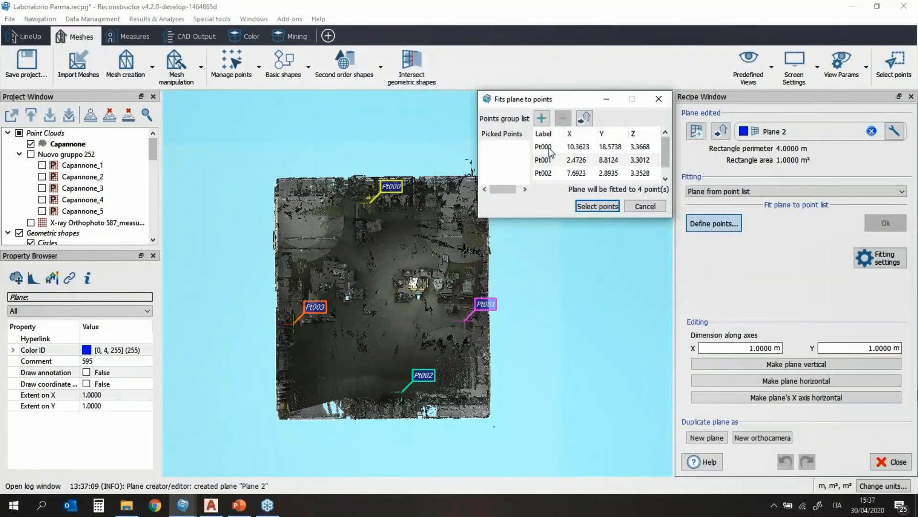
{"action": "scroll", "coordinate": [549, 149], "scroll_direction": "down", "scroll_amount": 1}
{"action": "scroll", "coordinate": [549, 150], "scroll_direction": "up", "scroll_amount": 1}
{"action": "left_click", "coordinate": [550, 147]}
{"action": "left_click_drag", "start_coordinate": [621, 218], "coordinate": [620, 324]}
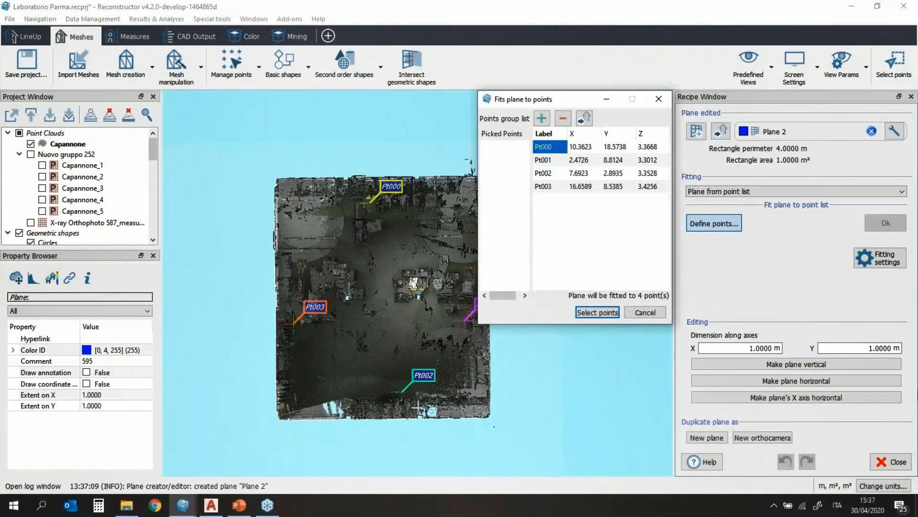
{"action": "left_click_drag", "start_coordinate": [576, 99], "coordinate": [631, 97]}
{"action": "left_click", "coordinate": [599, 185], "text": "shift"}
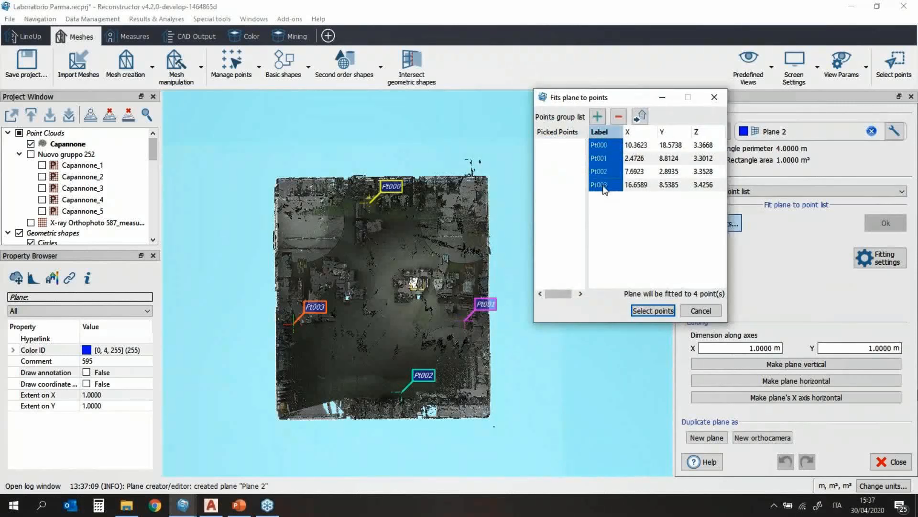
{"action": "left_click", "coordinate": [651, 311]}
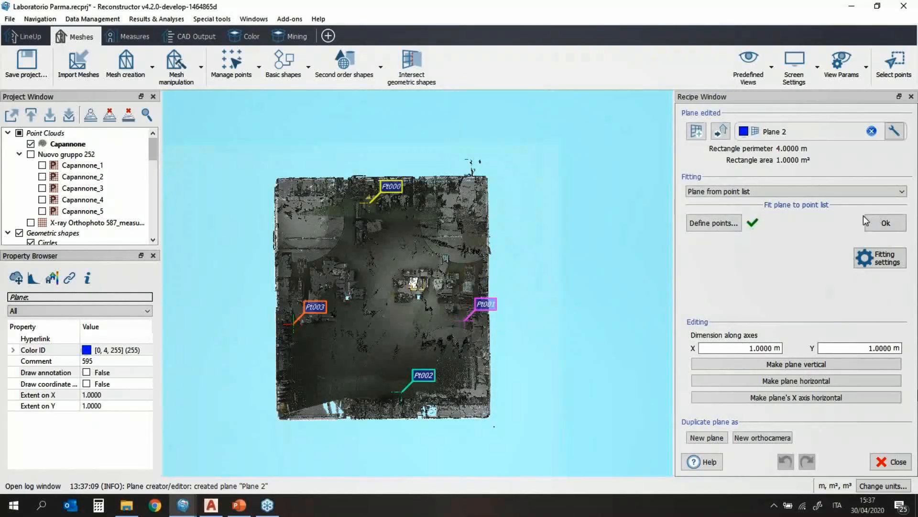
{"action": "left_click", "coordinate": [875, 224]}
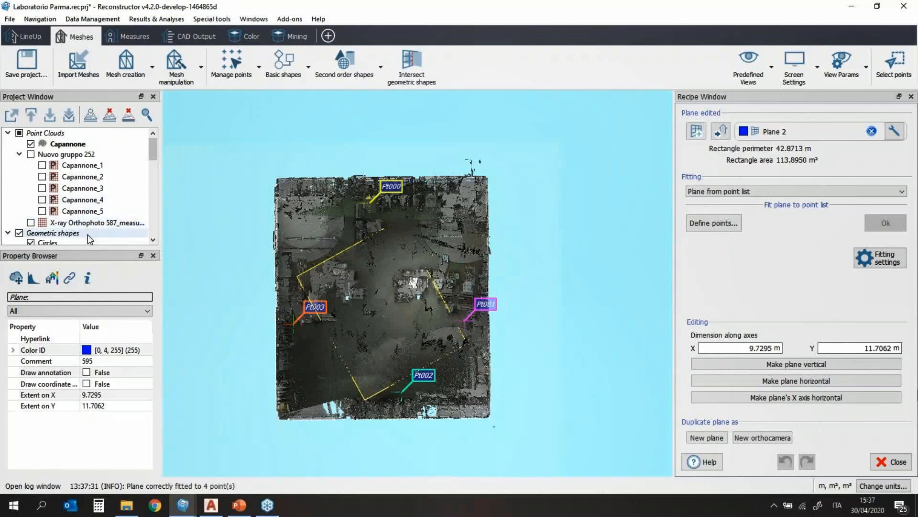
Step: Enlarge Plane 2's extent to 27.7295 m along X and start raising its Y extent
{"action": "scroll", "coordinate": [88, 235], "scroll_direction": "down", "scroll_amount": 3}
{"action": "scroll", "coordinate": [88, 235], "scroll_direction": "up", "scroll_amount": 3}
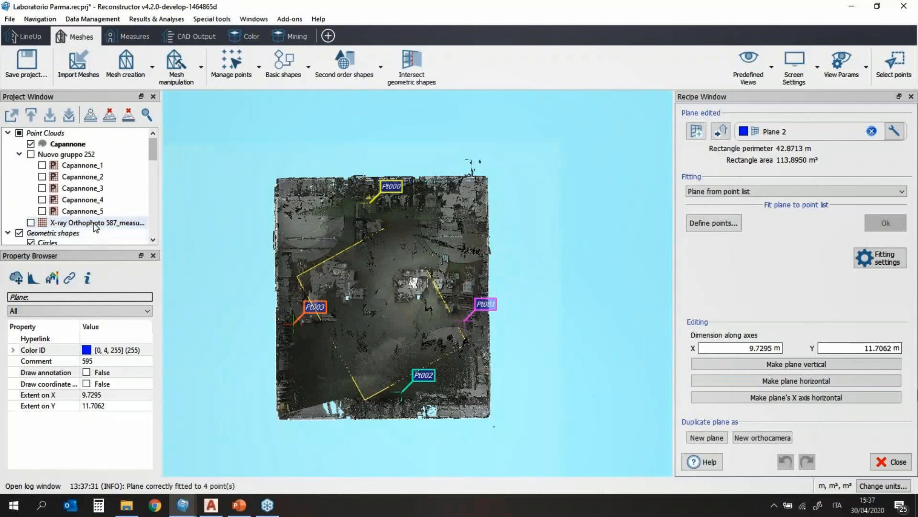
{"action": "scroll", "coordinate": [93, 229], "scroll_direction": "down", "scroll_amount": 3}
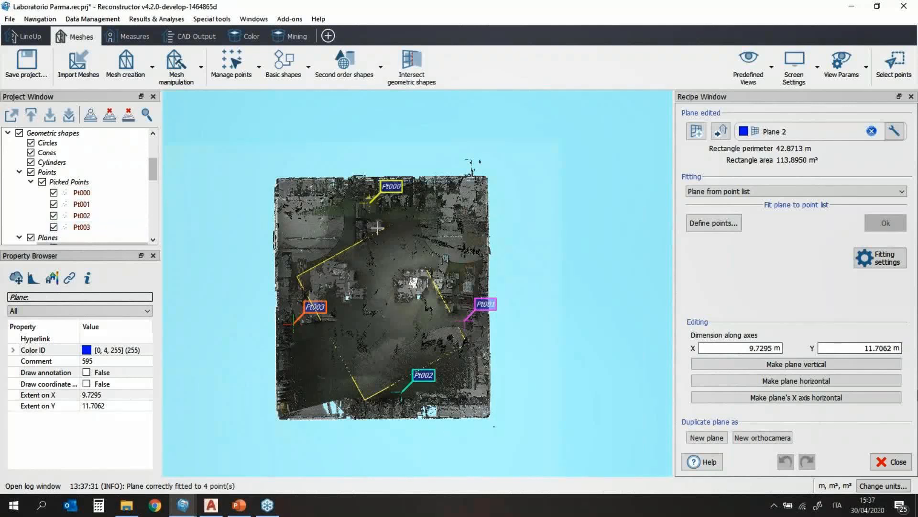
{"action": "left_click", "coordinate": [115, 395]}
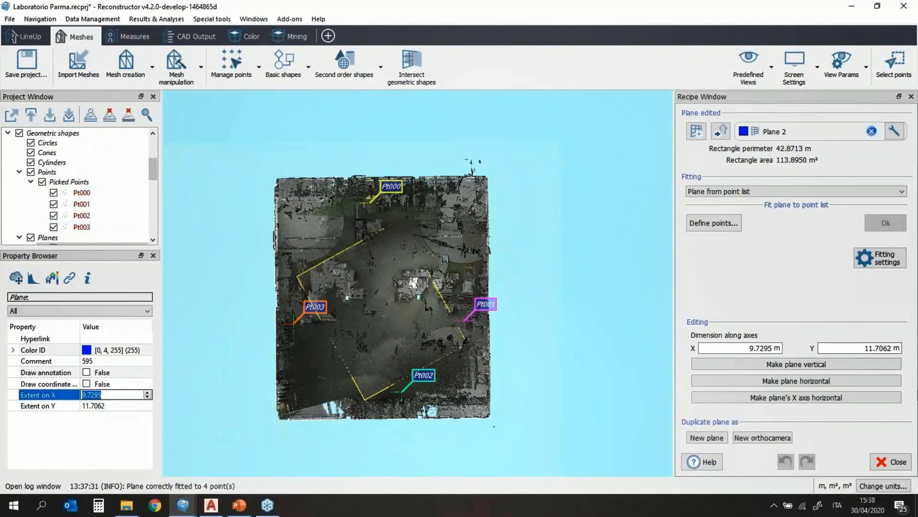
{"action": "scroll", "coordinate": [115, 395], "scroll_direction": "up", "scroll_amount": 9}
{"action": "scroll", "coordinate": [114, 394], "scroll_direction": "up", "scroll_amount": 8}
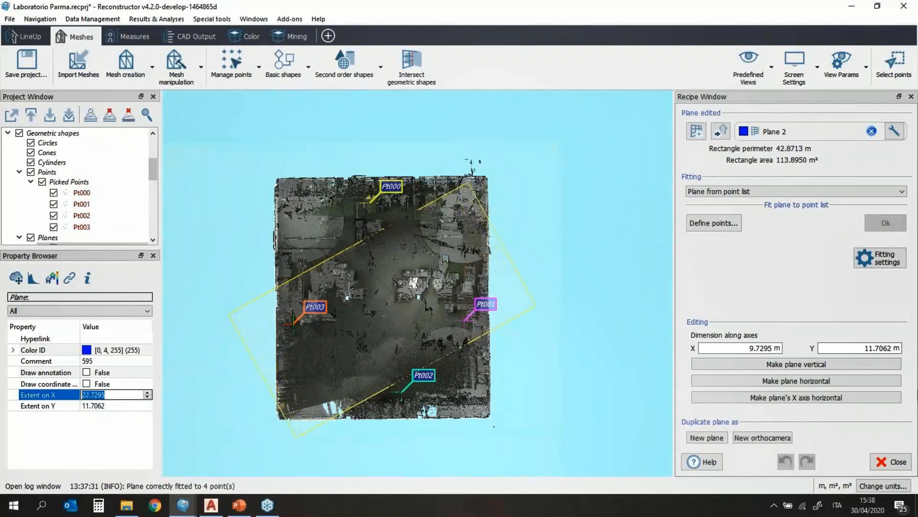
{"action": "left_click", "coordinate": [117, 405]}
{"action": "scroll", "coordinate": [117, 405], "scroll_direction": "up", "scroll_amount": 4}
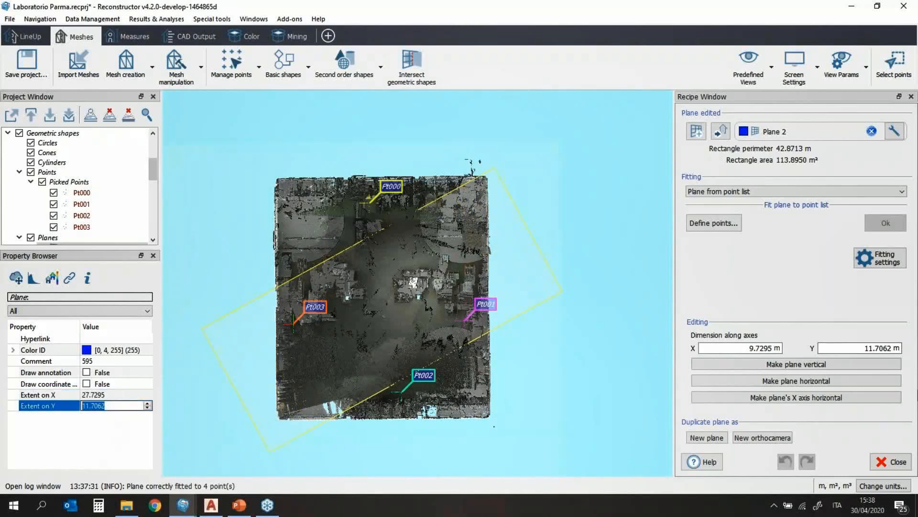
{"action": "scroll", "coordinate": [117, 405], "scroll_direction": "up", "scroll_amount": 11}
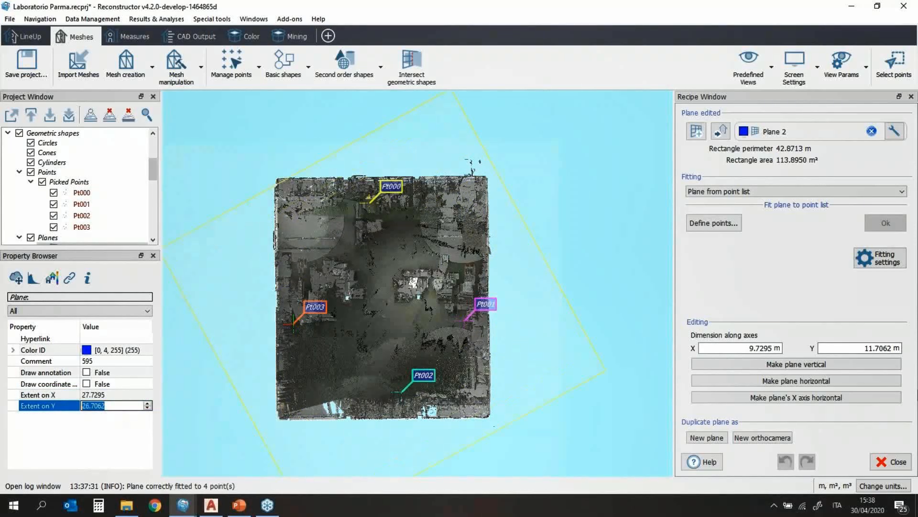
Step: Close the plane panel with Y extent at 32.7062 m and switch the view to perspective projection
{"action": "left_click", "coordinate": [911, 96]}
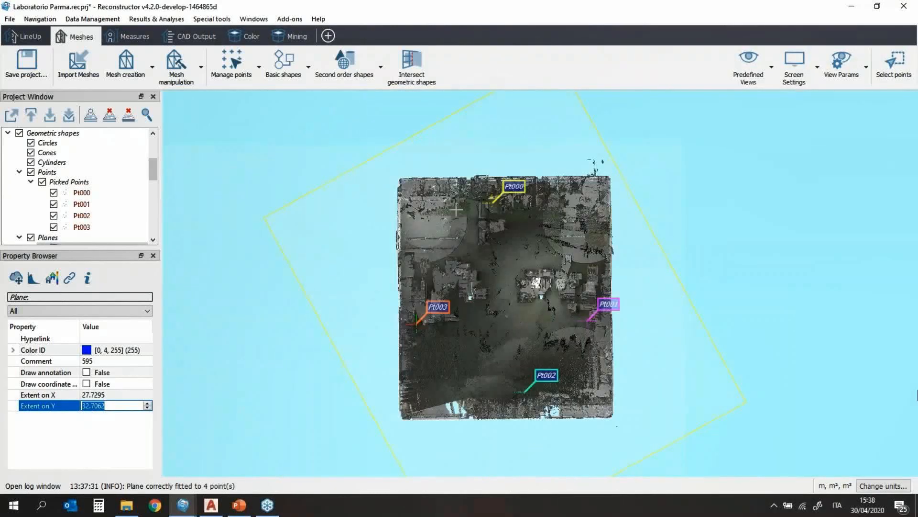
{"action": "left_click_drag", "start_coordinate": [456, 210], "coordinate": [447, 330]}
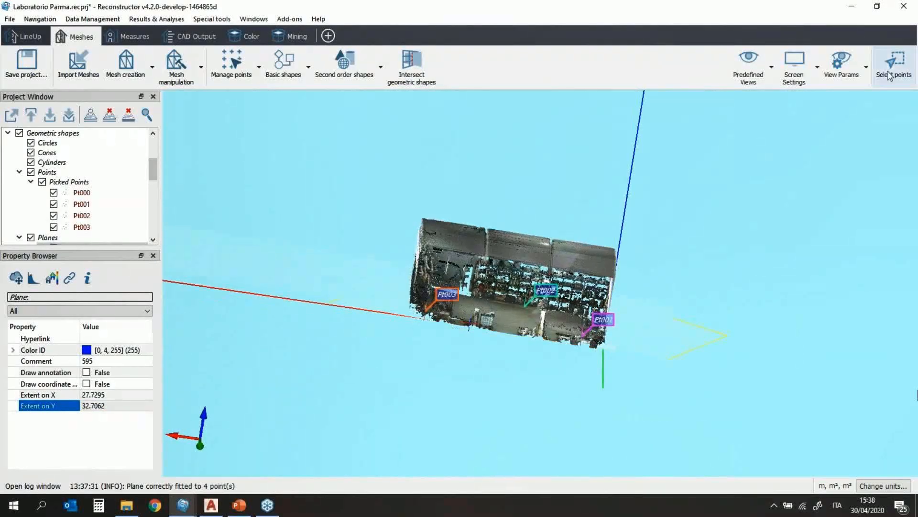
{"action": "left_click", "coordinate": [840, 67]}
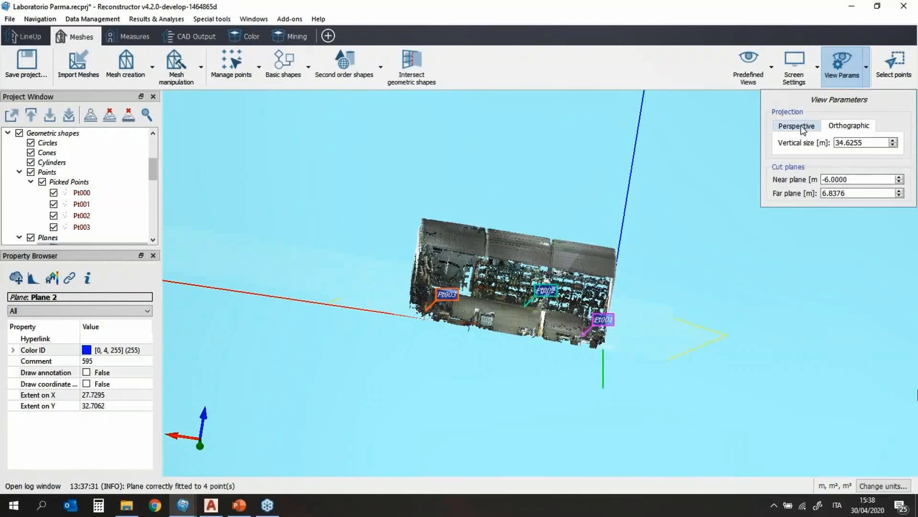
{"action": "left_click", "coordinate": [797, 125]}
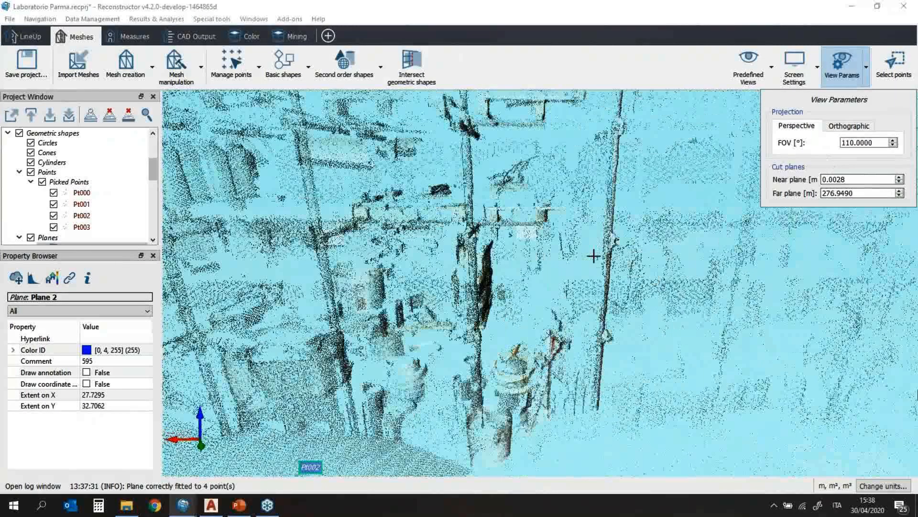
{"action": "scroll", "coordinate": [594, 256], "scroll_direction": "down", "scroll_amount": 8}
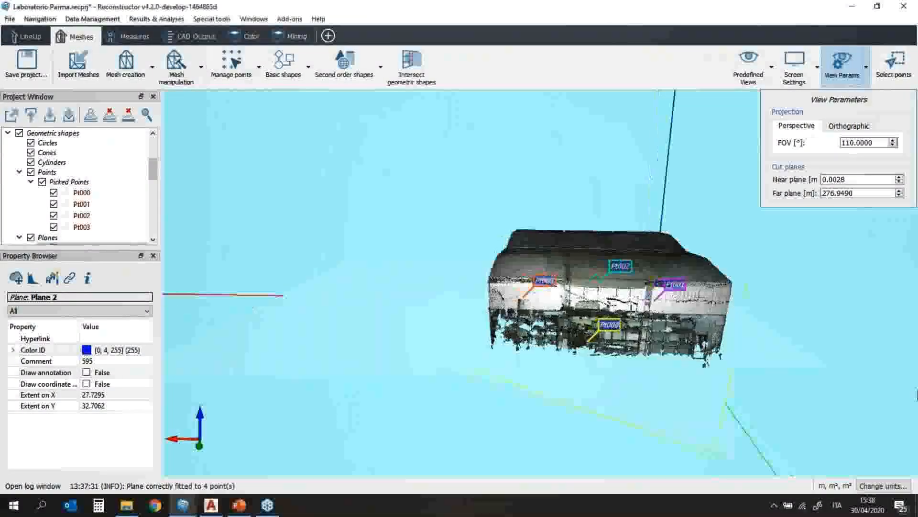
{"action": "left_click_drag", "start_coordinate": [703, 318], "coordinate": [643, 303]}
{"action": "middle_click_drag", "start_coordinate": [668, 310], "coordinate": [624, 305]}
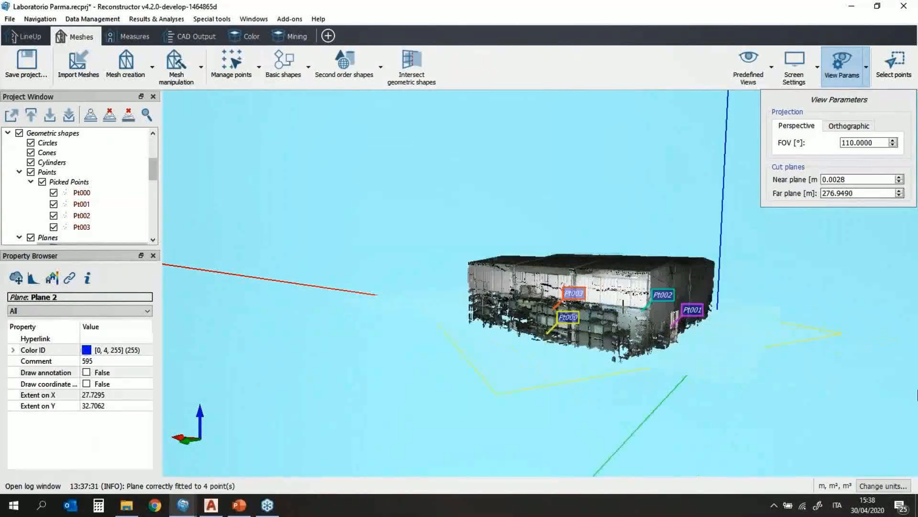
{"action": "left_click", "coordinate": [842, 62]}
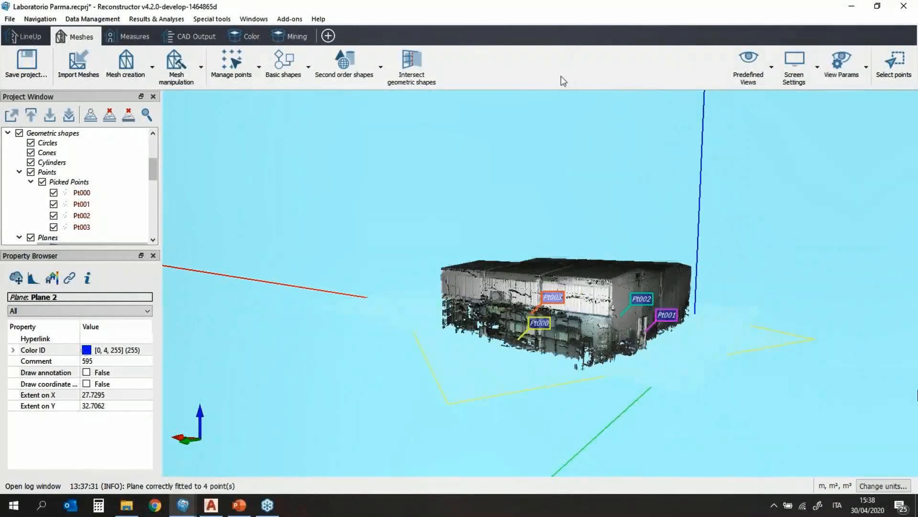
{"action": "left_click", "coordinate": [188, 81]}
{"action": "left_click", "coordinate": [146, 37]}
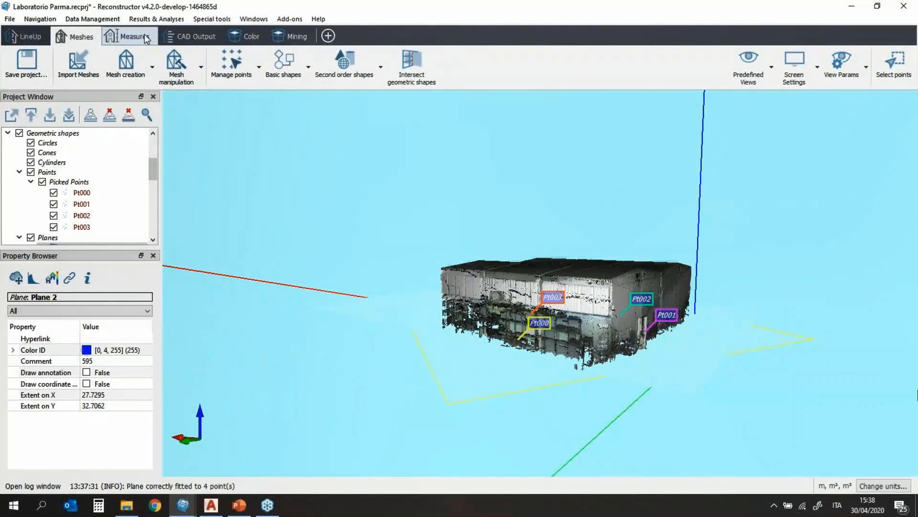
Step: Select the Capannone point cloud and start a deviation inspection
{"action": "left_click", "coordinate": [182, 36]}
{"action": "left_click", "coordinate": [151, 38]}
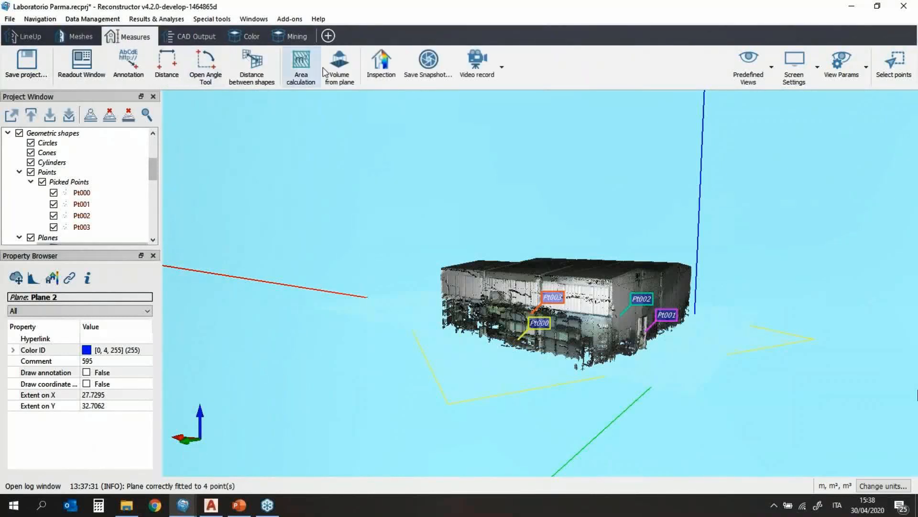
{"action": "scroll", "coordinate": [113, 174], "scroll_direction": "up", "scroll_amount": 3}
{"action": "left_click", "coordinate": [89, 142]}
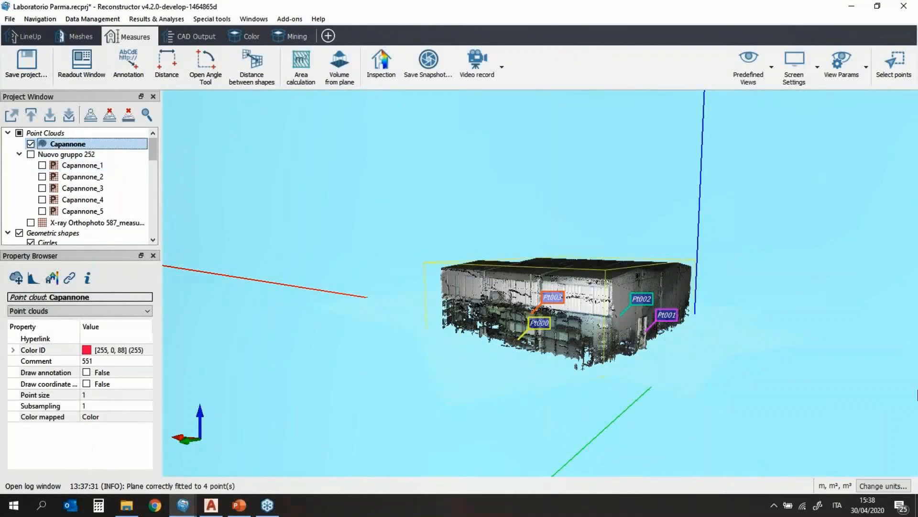
{"action": "middle_click_drag", "start_coordinate": [515, 276], "coordinate": [426, 228]}
{"action": "left_click", "coordinate": [381, 65]}
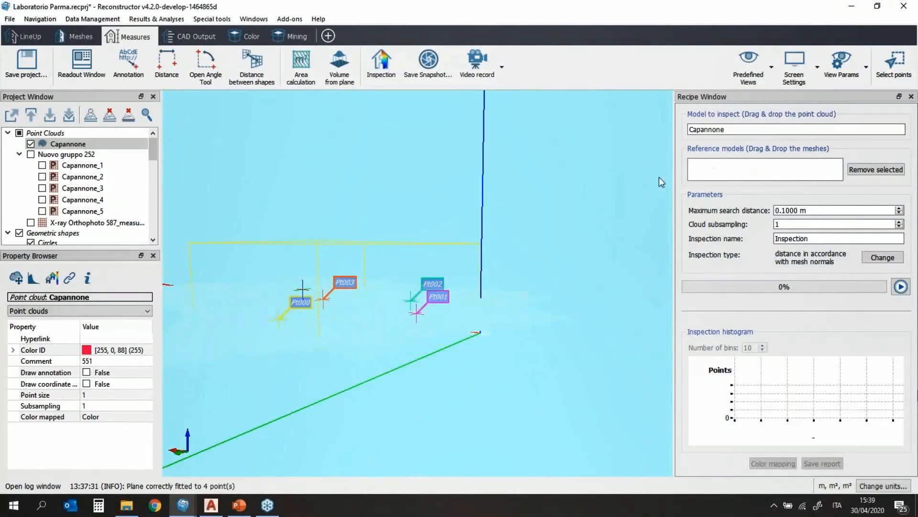
Step: Create a triangle mesh from Plane 2
{"action": "scroll", "coordinate": [110, 215], "scroll_direction": "down", "scroll_amount": 4}
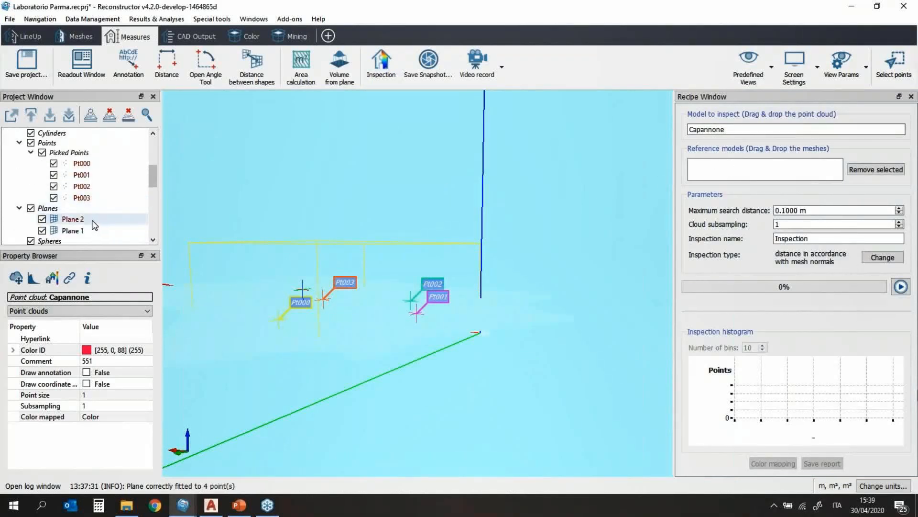
{"action": "left_click", "coordinate": [91, 220]}
{"action": "right_click", "coordinate": [90, 219]}
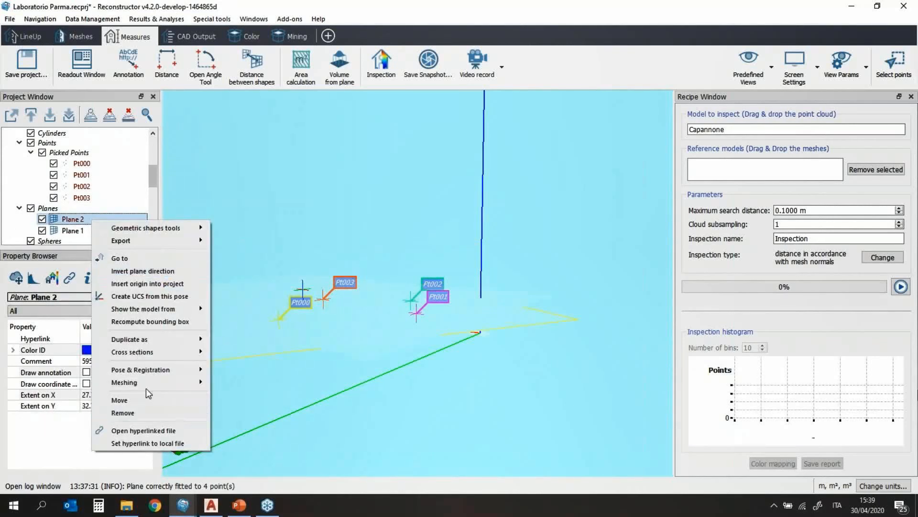
{"action": "mouse_move", "coordinate": [154, 388]}
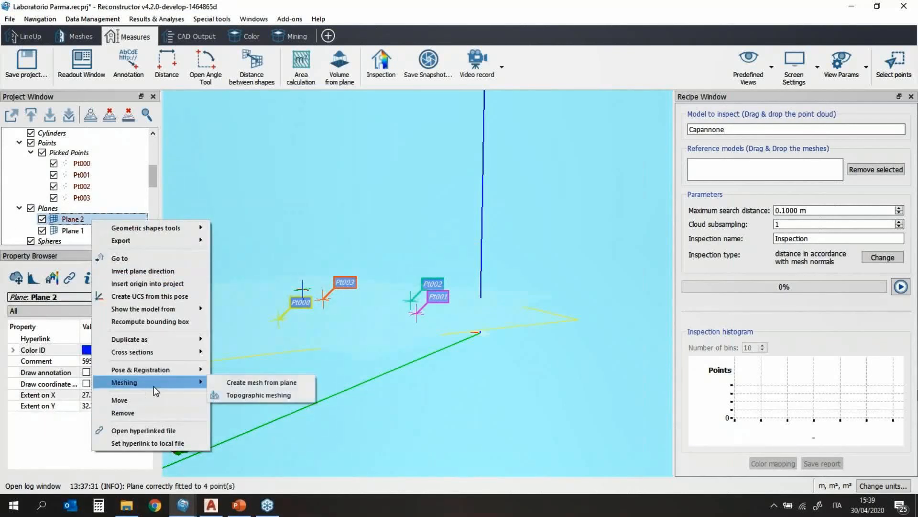
{"action": "left_click", "coordinate": [251, 383]}
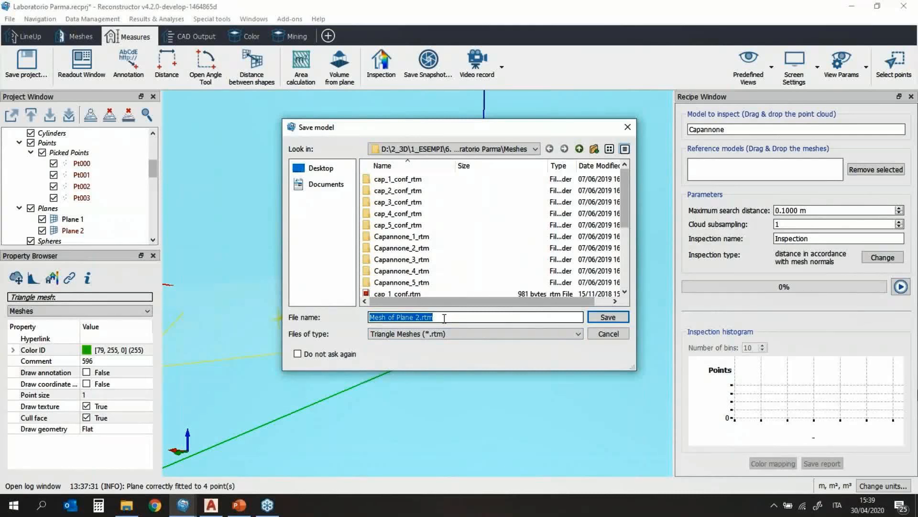
Step: Save the mesh as Mesh of Plane_floor and select it in the project tree
{"action": "left_click", "coordinate": [417, 316]}
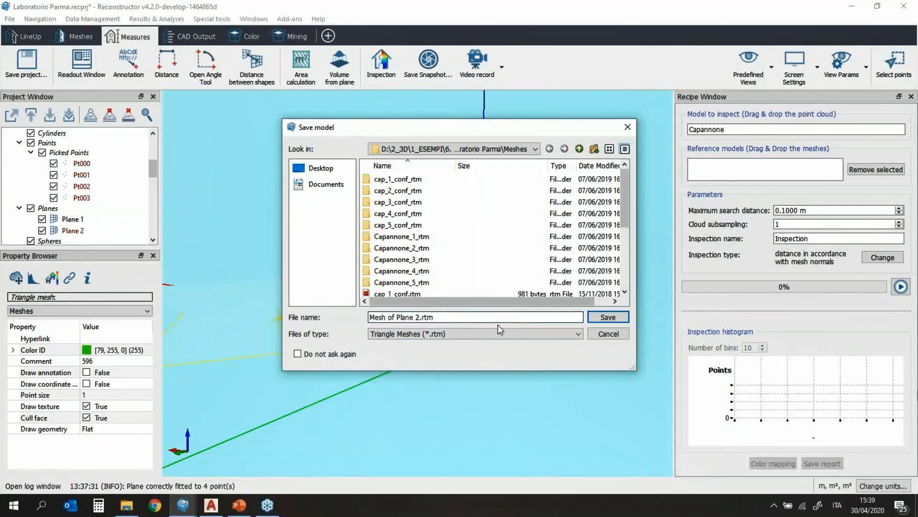
{"action": "key", "text": "BackSpace"}
{"action": "type", "text": "_floor"}
{"action": "key", "text": "Delete"}
{"action": "key", "text": "Return"}
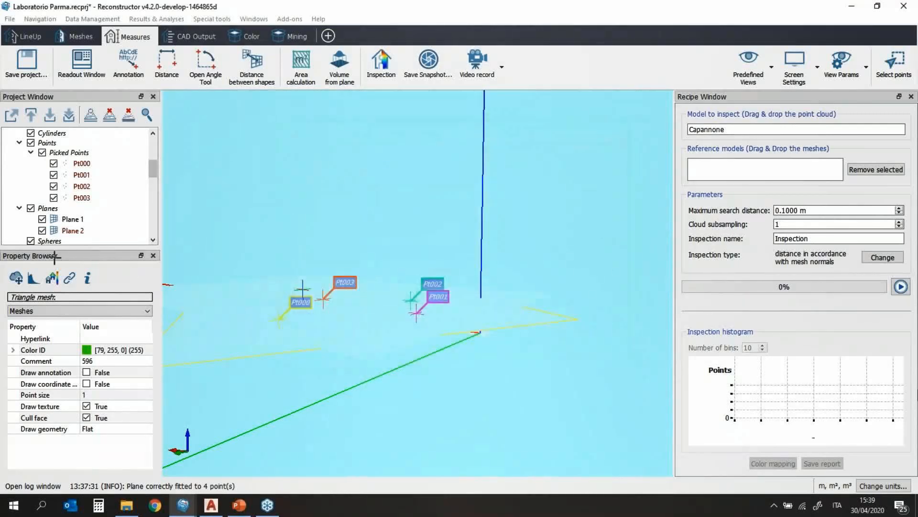
{"action": "scroll", "coordinate": [88, 228], "scroll_direction": "down", "scroll_amount": 1}
{"action": "scroll", "coordinate": [88, 227], "scroll_direction": "down", "scroll_amount": 2}
{"action": "left_click", "coordinate": [92, 189]}
Step: Use Mesh of Plane_floor as reference model with complete inspection along mesh normals
{"action": "left_click_drag", "start_coordinate": [728, 177], "coordinate": [727, 176]}
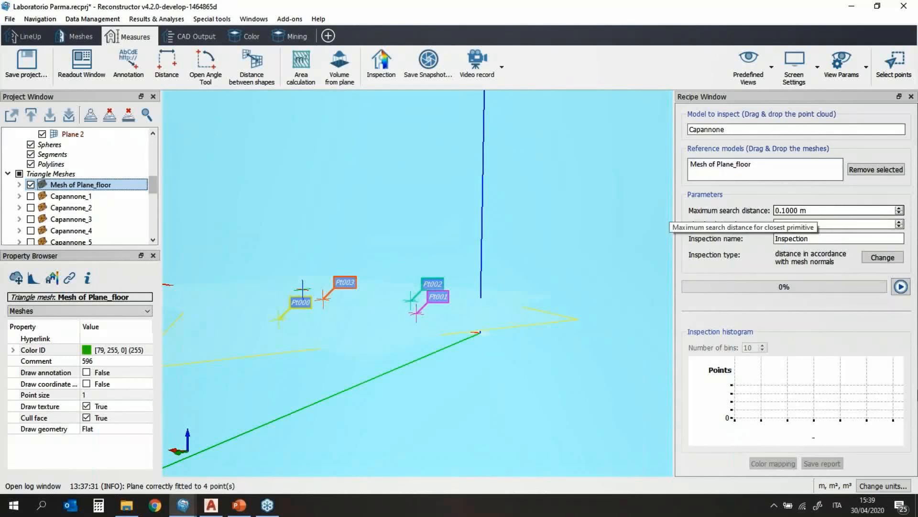
{"action": "left_click", "coordinate": [874, 261]}
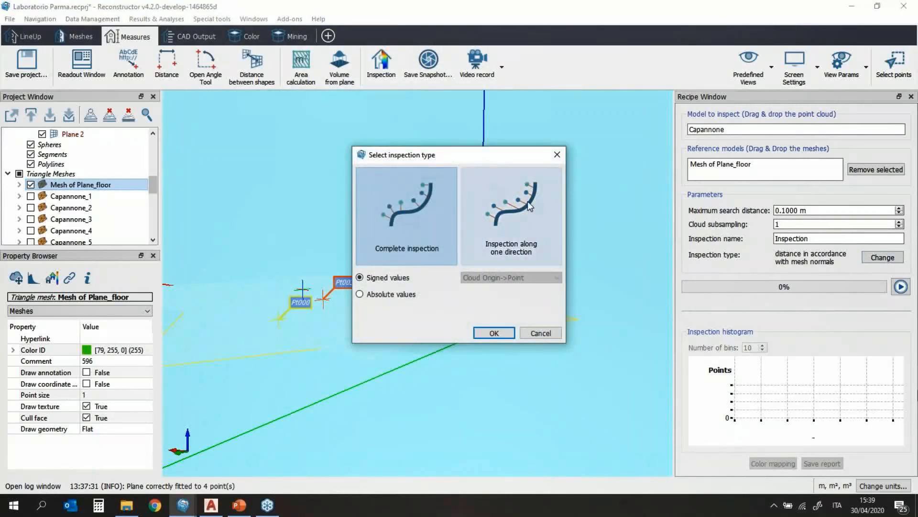
{"action": "left_click", "coordinate": [511, 225]}
{"action": "left_click", "coordinate": [531, 280]}
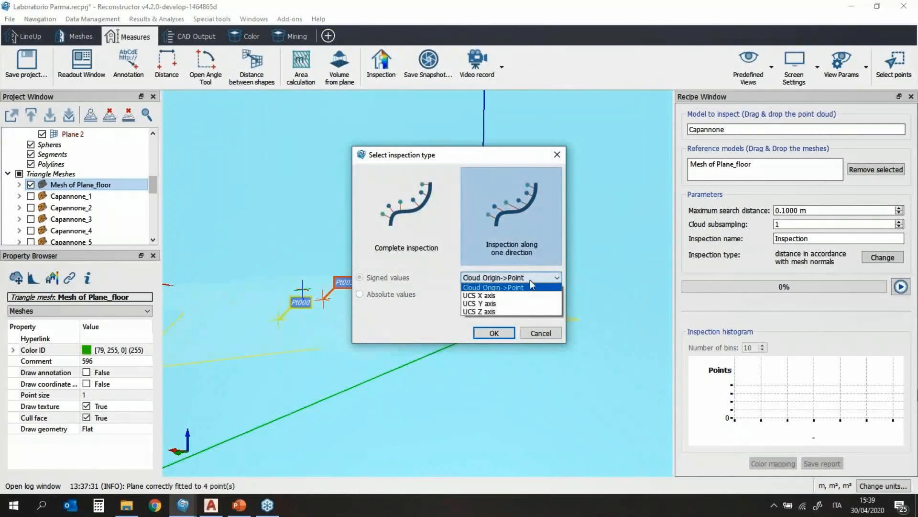
{"action": "left_click", "coordinate": [530, 280]}
{"action": "left_click", "coordinate": [432, 224]}
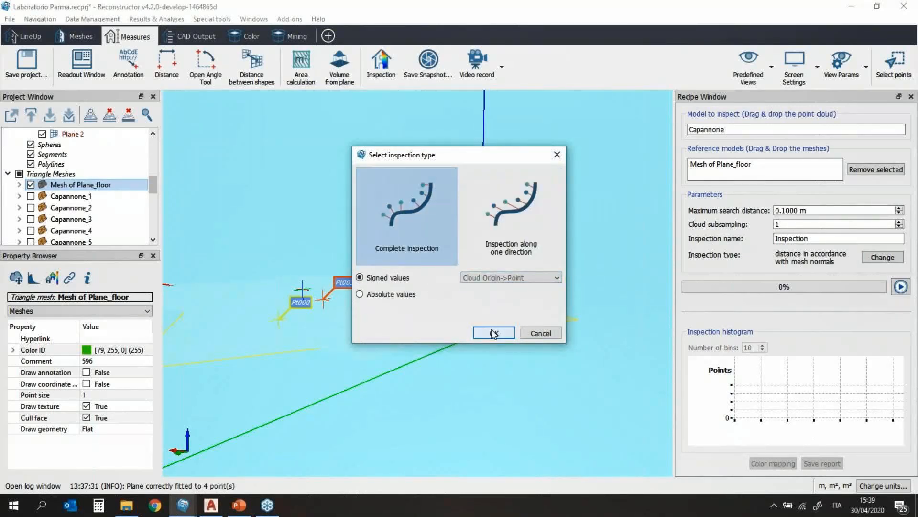
{"action": "left_click", "coordinate": [477, 332]}
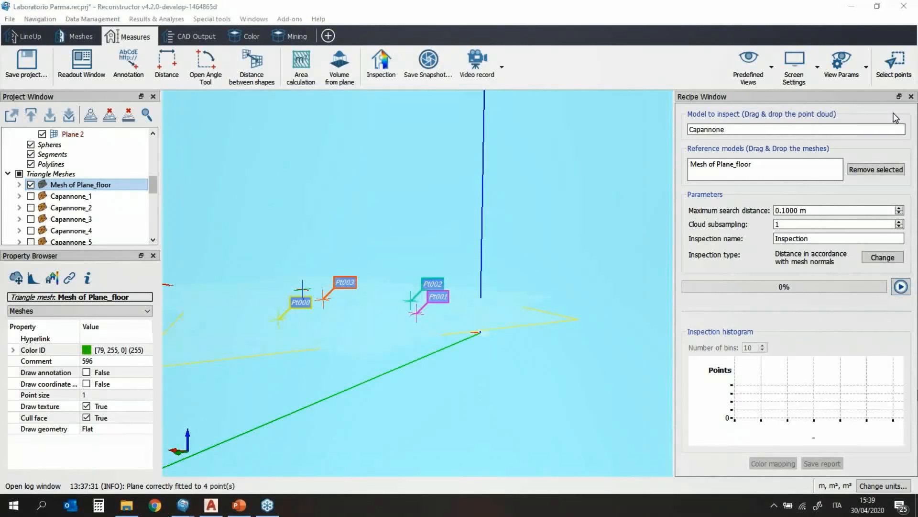
{"action": "left_click", "coordinate": [902, 290]}
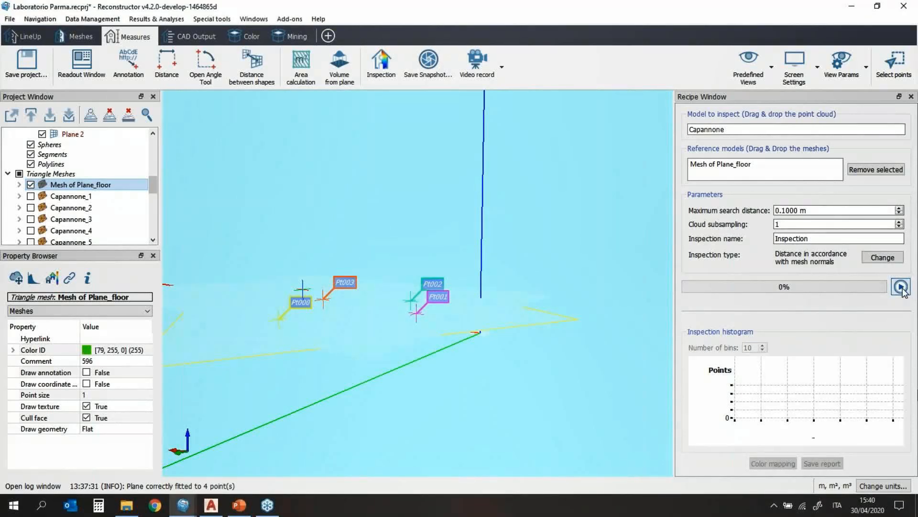
Step: Run the Capannone inspection, acknowledge its completion, and orbit to view floor deviations
{"action": "left_click", "coordinate": [902, 289]}
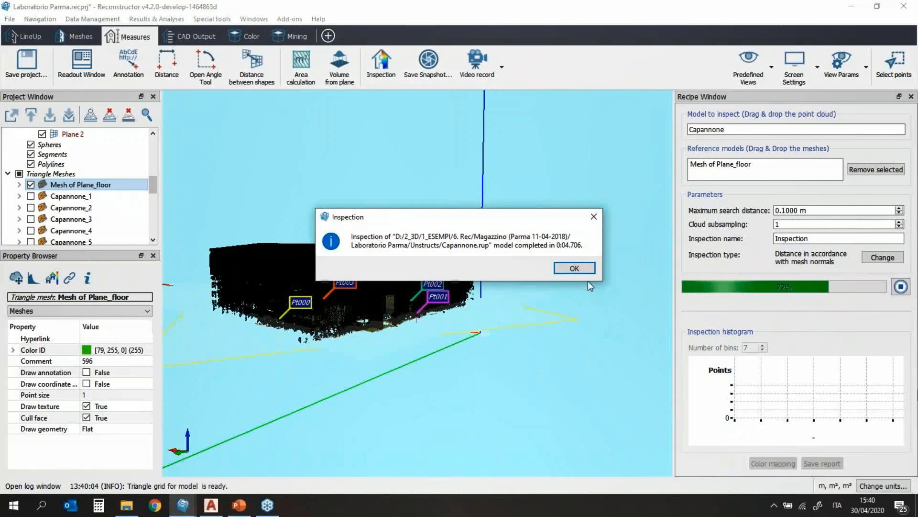
{"action": "left_click", "coordinate": [574, 267]}
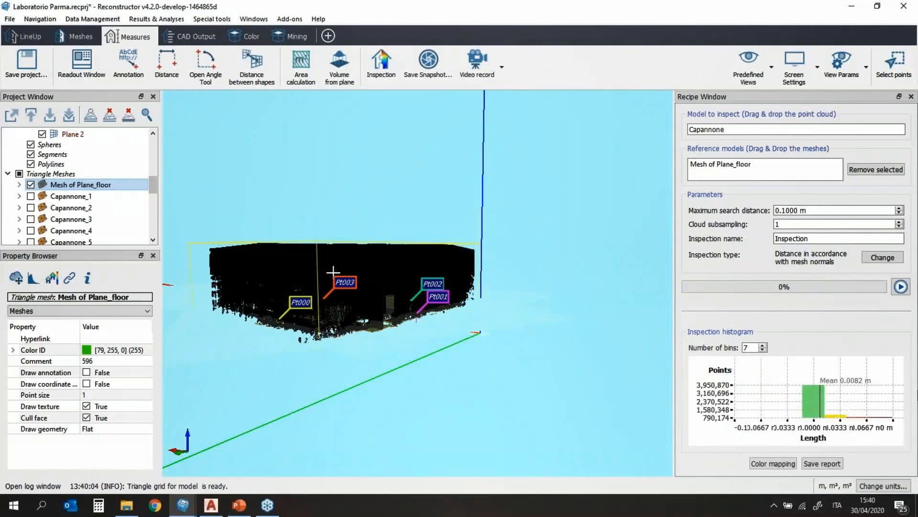
{"action": "left_click_drag", "start_coordinate": [314, 293], "coordinate": [470, 324]}
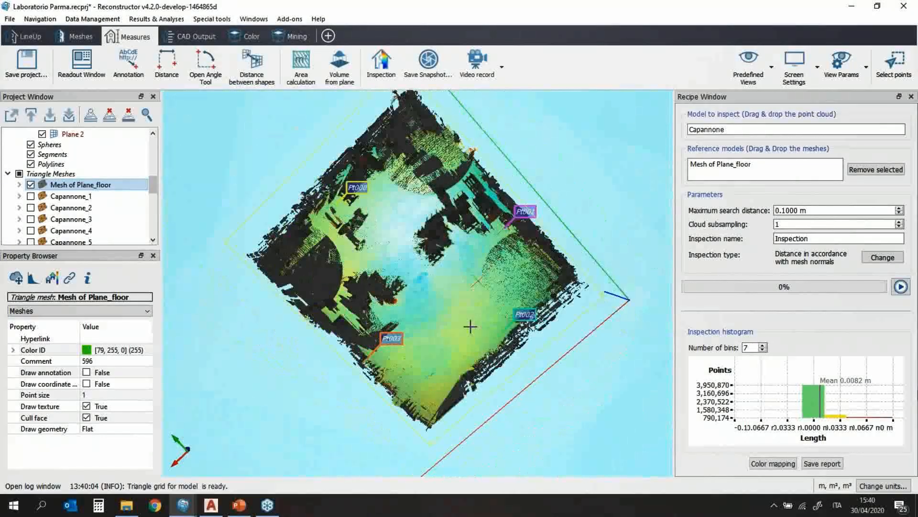
Step: Open the inspection colour mapping settings and position the window to reveal its scale
{"action": "left_click", "coordinate": [773, 463]}
{"action": "left_click_drag", "start_coordinate": [454, 65], "coordinate": [738, 218]}
{"action": "left_click_drag", "start_coordinate": [730, 186], "coordinate": [739, 185]}
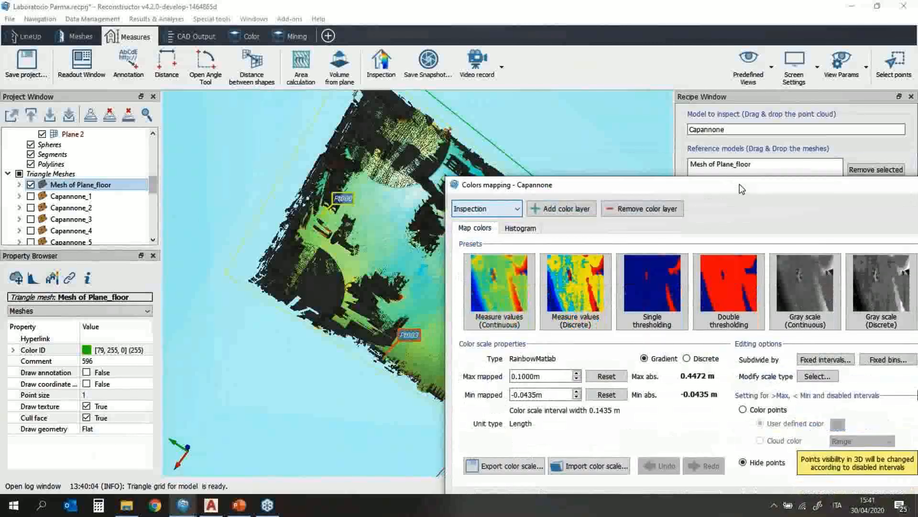
{"action": "left_click", "coordinate": [256, 122]}
{"action": "middle_click_drag", "start_coordinate": [256, 123], "coordinate": [266, 134]}
{"action": "scroll", "coordinate": [311, 178], "scroll_direction": "down", "scroll_amount": 1}
{"action": "scroll", "coordinate": [335, 180], "scroll_direction": "down", "scroll_amount": 1}
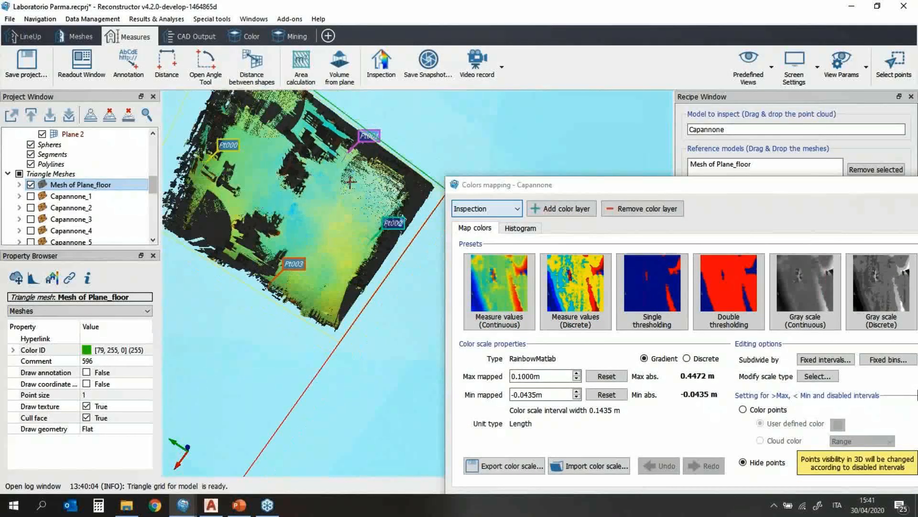
{"action": "left_click_drag", "start_coordinate": [609, 185], "coordinate": [481, 155]}
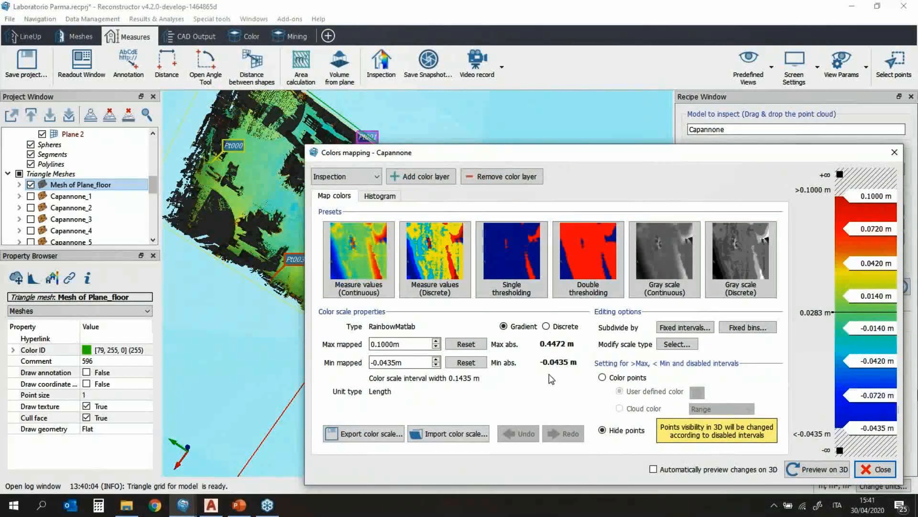
Step: Set max mapped value to 0.0500 m with 0.0122 m fixed intervals and preview on 3D
{"action": "left_click", "coordinate": [379, 345]}
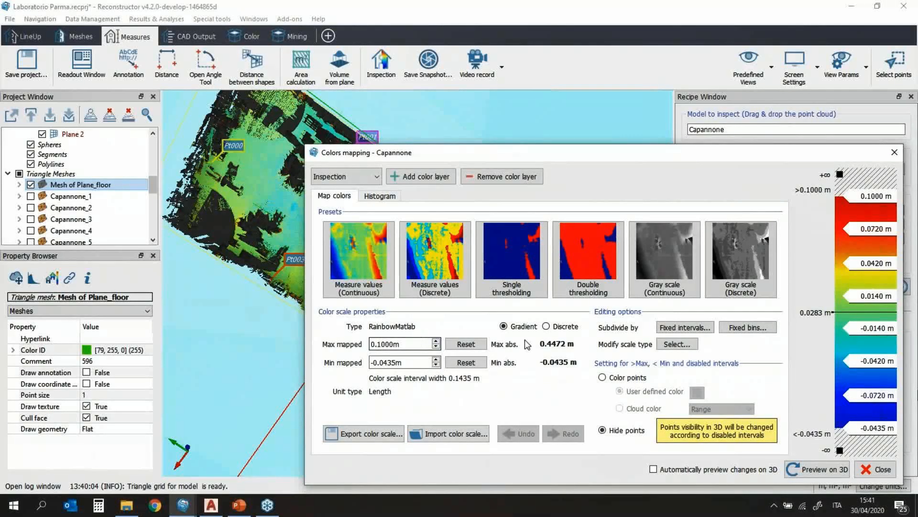
{"action": "type", "text": "05"}
{"action": "key", "text": "Return"}
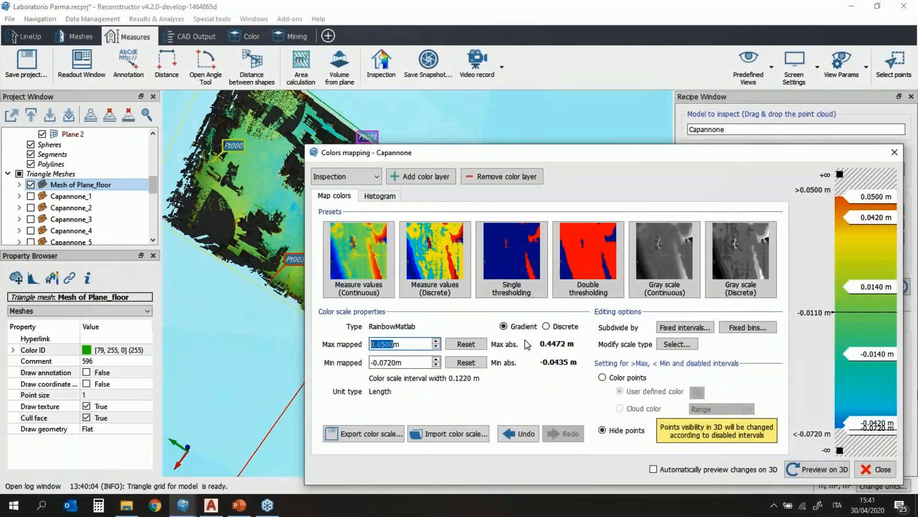
{"action": "left_click", "coordinate": [696, 325]}
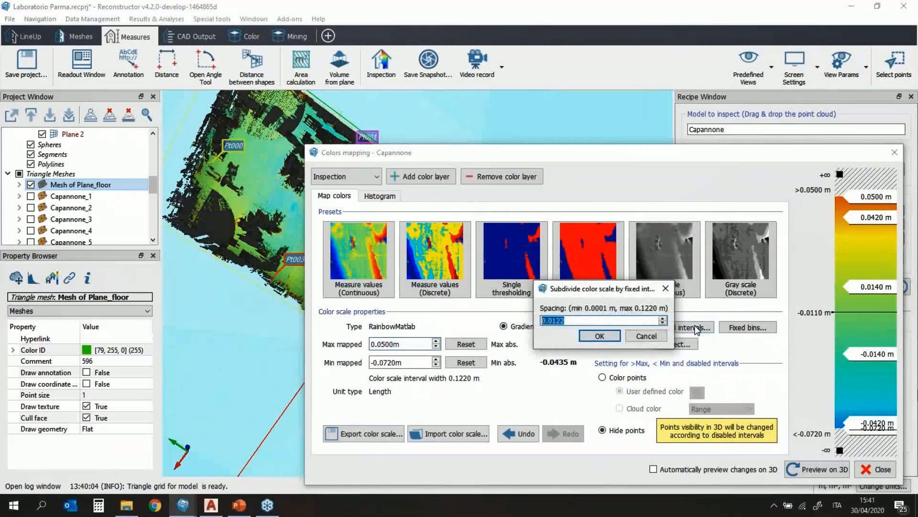
{"action": "left_click", "coordinate": [613, 339]}
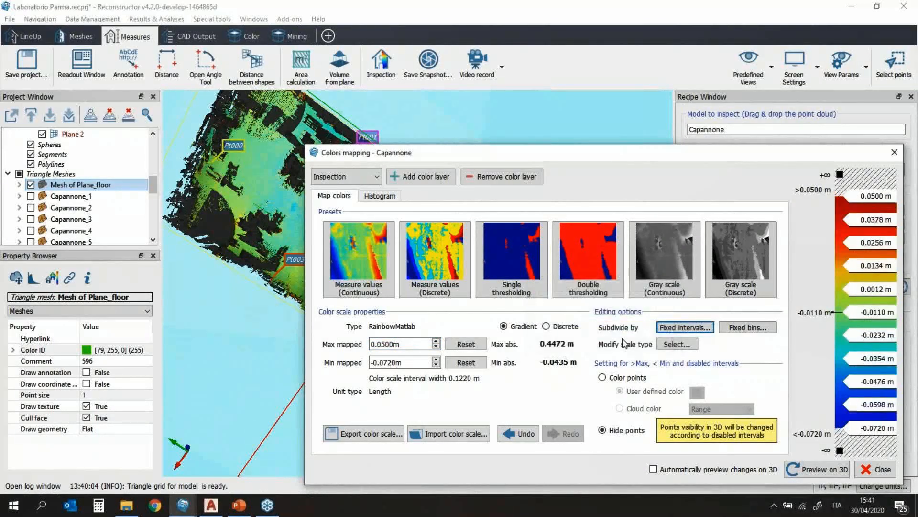
{"action": "left_click", "coordinate": [817, 470]}
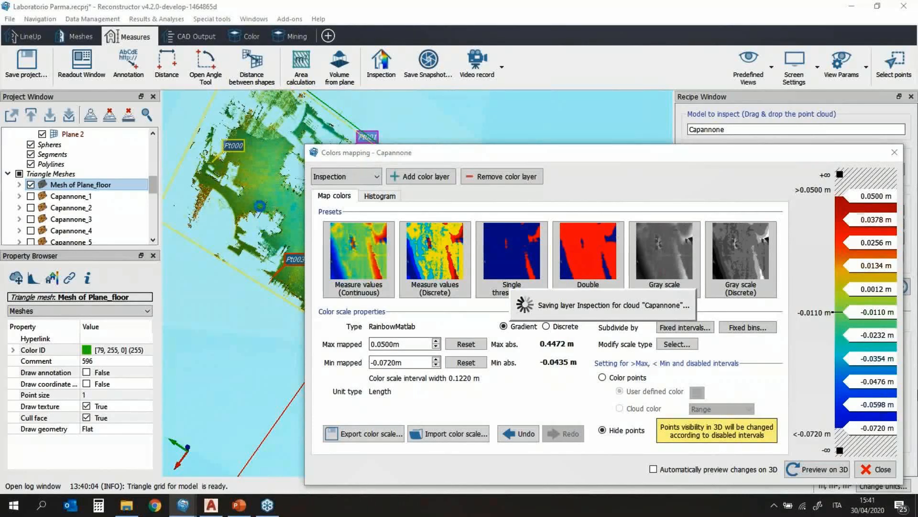
{"action": "left_click_drag", "start_coordinate": [482, 157], "coordinate": [499, 184]}
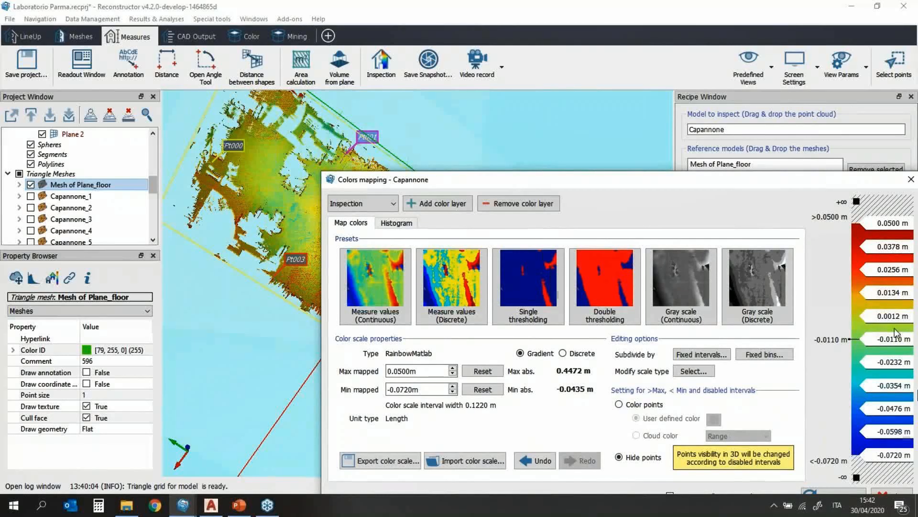
Step: Review the deviation histogram, then return to the Map colors settings
{"action": "left_click", "coordinate": [387, 224]}
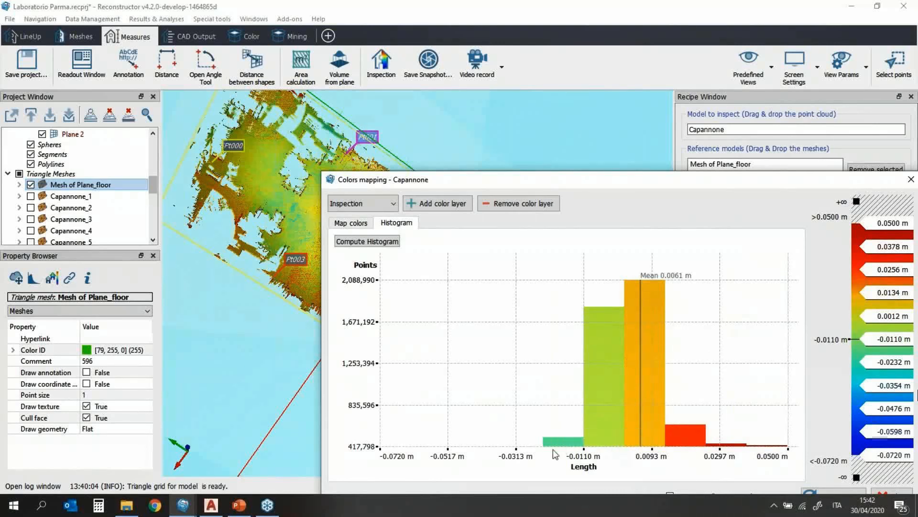
{"action": "mouse_move", "coordinate": [608, 353]}
{"action": "left_click", "coordinate": [351, 223]}
{"action": "left_click_drag", "start_coordinate": [476, 178], "coordinate": [560, 169]}
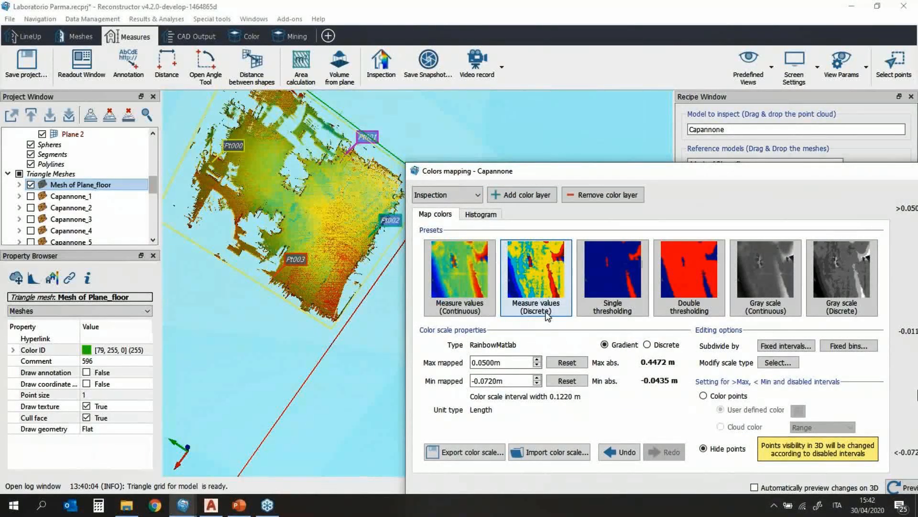
Step: Try the Measure values (Discrete) colour preset and bring the PowerPoint deck forward
{"action": "left_click", "coordinate": [553, 312]}
{"action": "left_click_drag", "start_coordinate": [771, 168], "coordinate": [701, 128]}
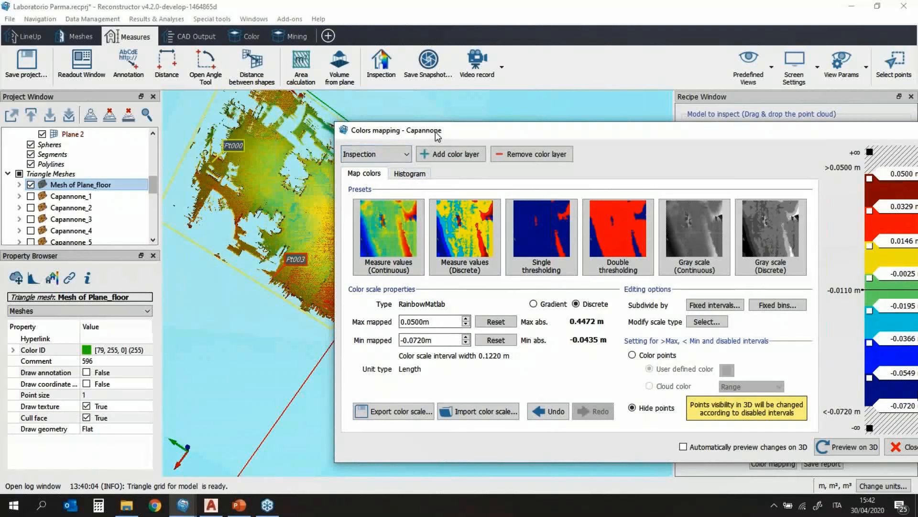
{"action": "left_click_drag", "start_coordinate": [380, 139], "coordinate": [278, 132]}
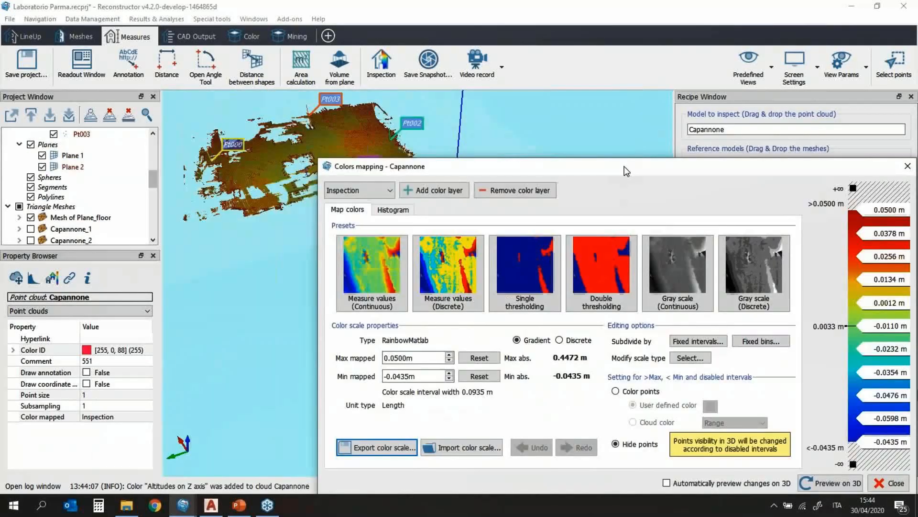
{"action": "left_click_drag", "start_coordinate": [614, 61], "coordinate": [643, 163]}
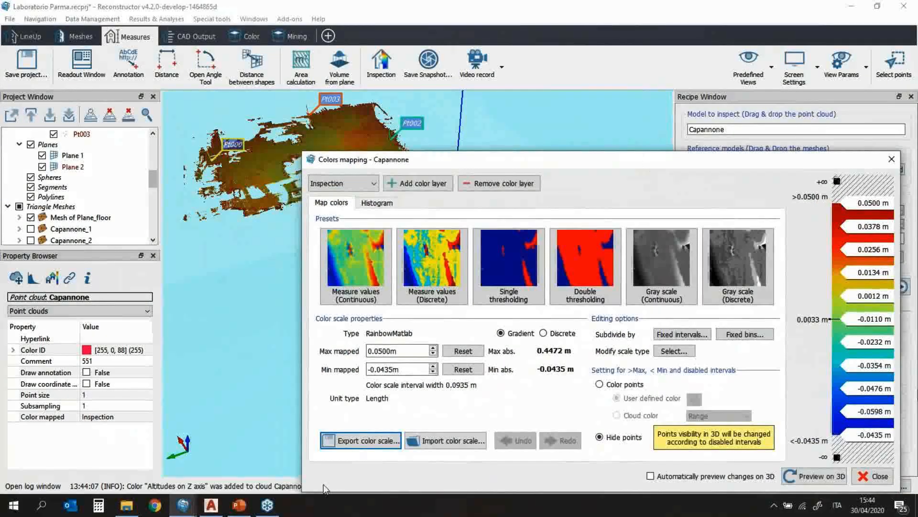
{"action": "left_click", "coordinate": [239, 505]}
Step: Start the slide show from slide 11, Stockpiles & Quarries
{"action": "left_click", "coordinate": [36, 390]}
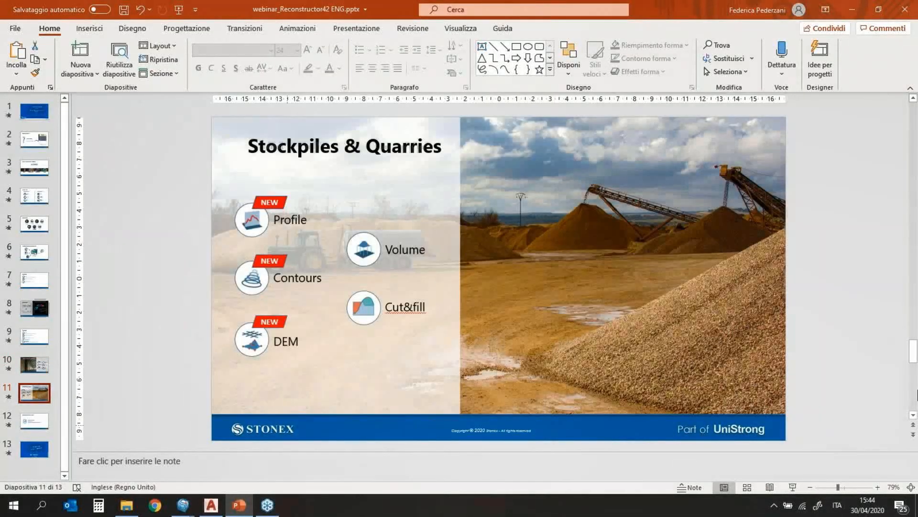
{"action": "left_click", "coordinate": [794, 488]}
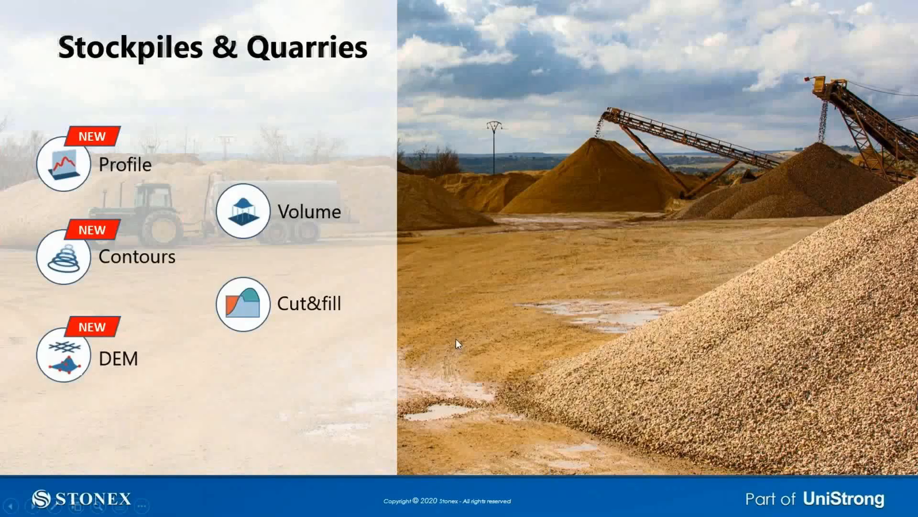
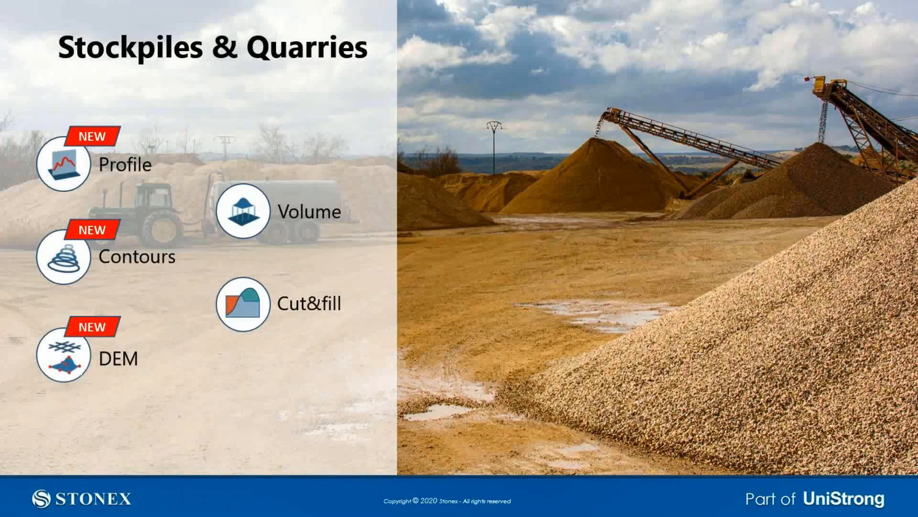
Step: Exit the slide show, returning to slide 11, 'Stockpiles & Quarries', in editing view
{"action": "key", "text": "Escape"}
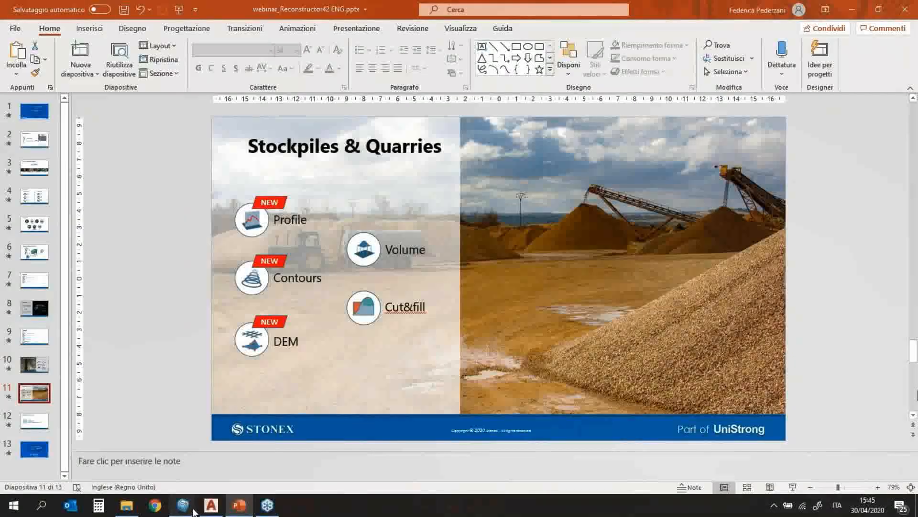
Step: Bring the Stockpile project forward, select the Stockpile cloud and show the Mining tools
{"action": "left_click", "coordinate": [124, 454]}
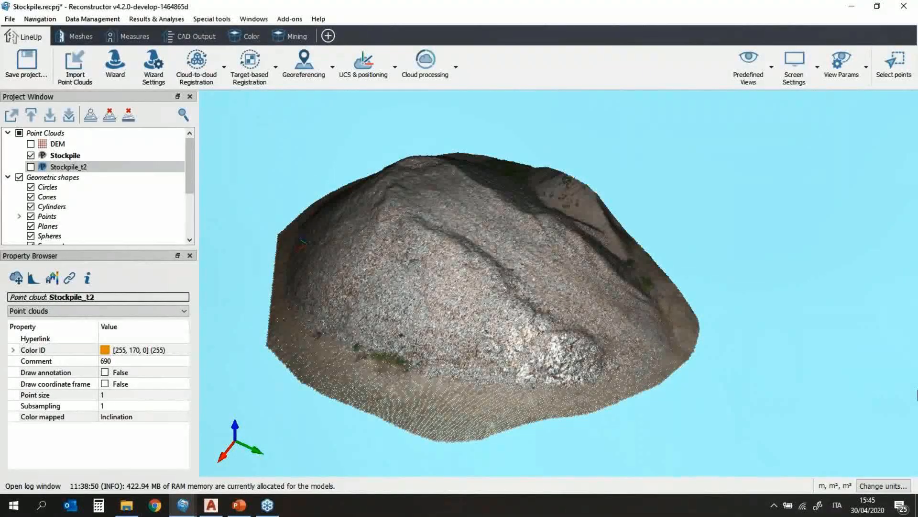
{"action": "scroll", "coordinate": [416, 341], "scroll_direction": "down", "scroll_amount": 4}
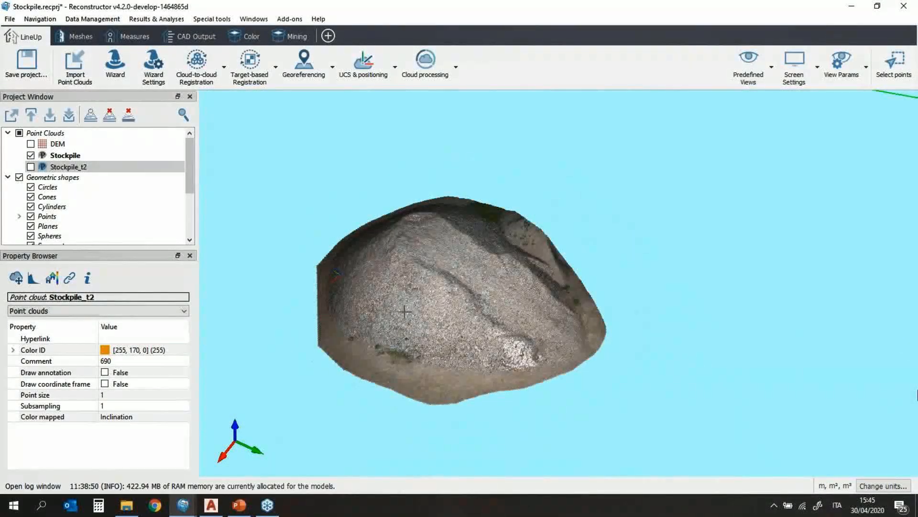
{"action": "left_click", "coordinate": [110, 156]}
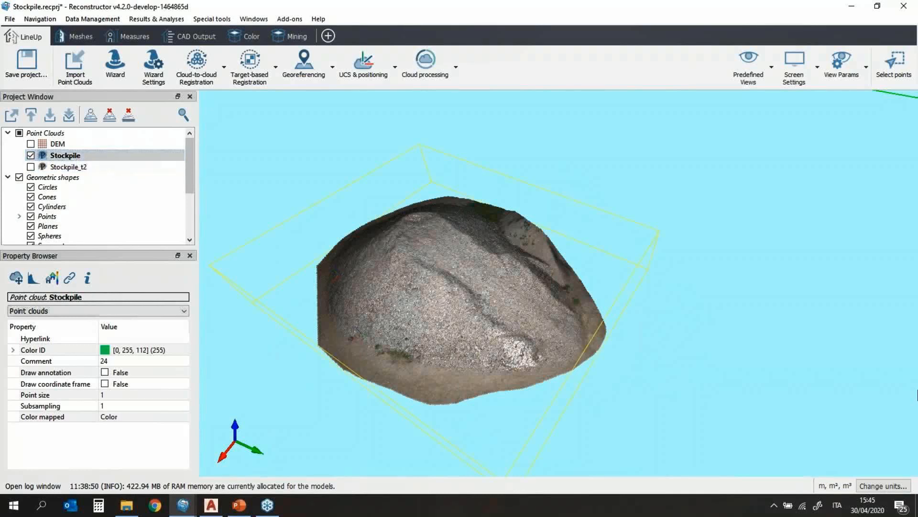
{"action": "left_click_drag", "start_coordinate": [447, 337], "coordinate": [449, 313]}
{"action": "right_click_drag", "start_coordinate": [449, 314], "coordinate": [513, 317]}
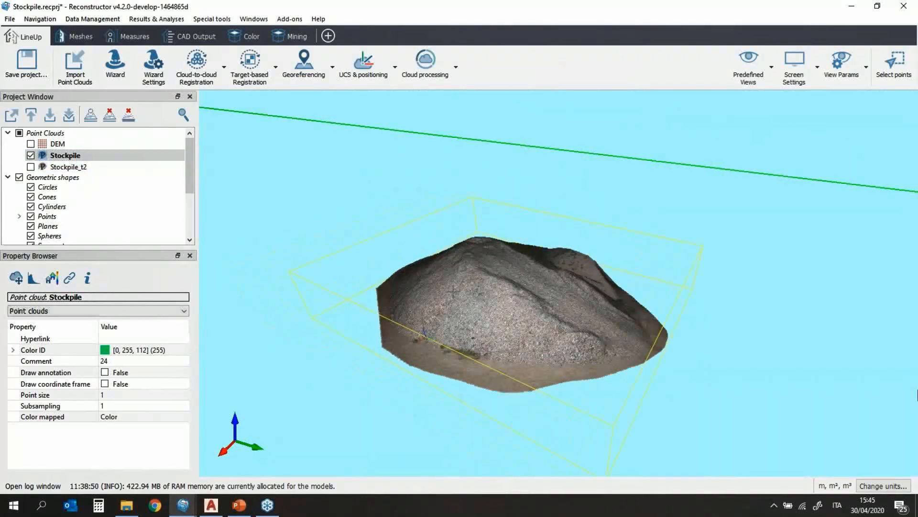
{"action": "scroll", "coordinate": [512, 317], "scroll_direction": "up", "scroll_amount": 2}
{"action": "scroll", "coordinate": [512, 317], "scroll_direction": "up", "scroll_amount": 2}
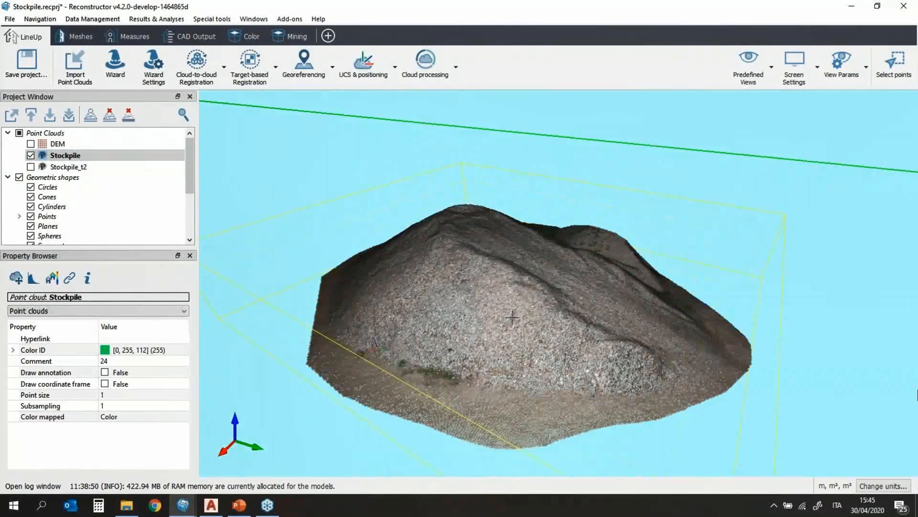
{"action": "left_click", "coordinate": [292, 38]}
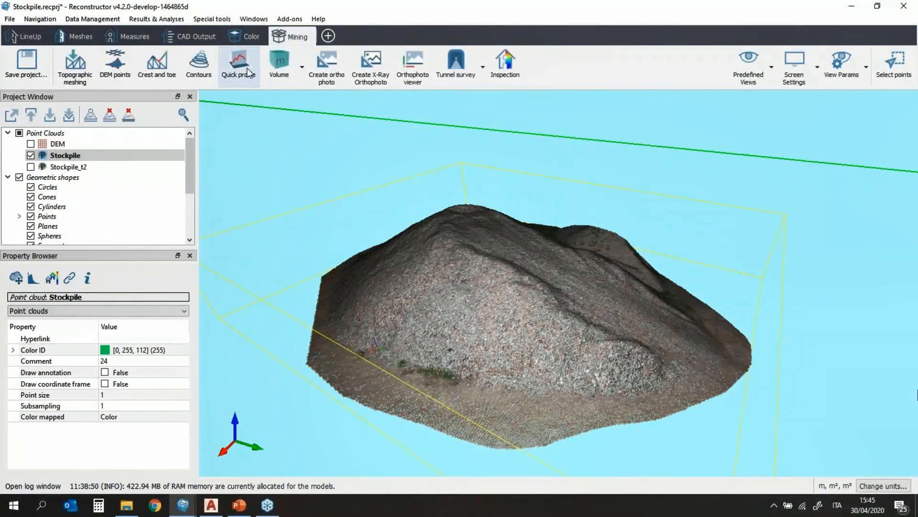
Step: Create a Contours survey for Stockpile with a 1 m contour interval
{"action": "left_click", "coordinate": [204, 70]}
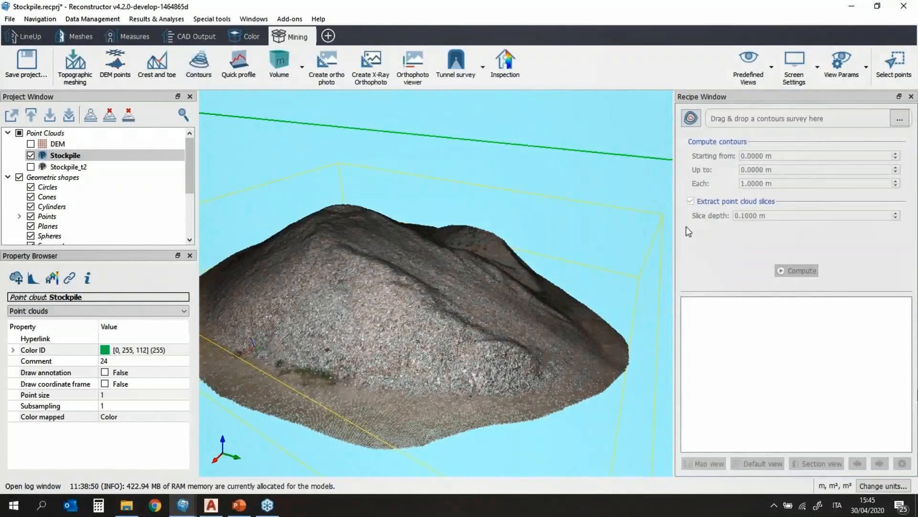
{"action": "left_click", "coordinate": [692, 118]}
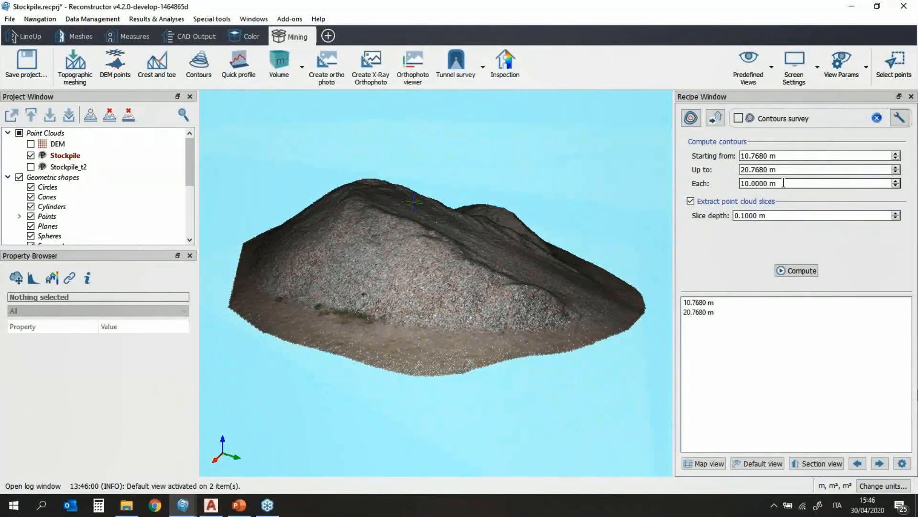
{"action": "triple_click", "coordinate": [761, 183]}
{"action": "type", "text": "1"}
{"action": "key", "text": "Return"}
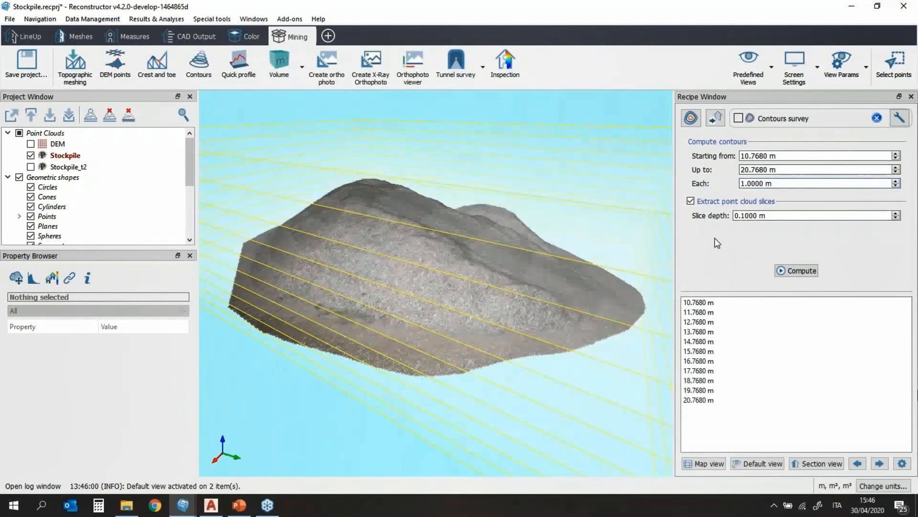
{"action": "scroll", "coordinate": [400, 303], "scroll_direction": "down", "scroll_amount": 3}
{"action": "left_click_drag", "start_coordinate": [400, 303], "coordinate": [433, 239]}
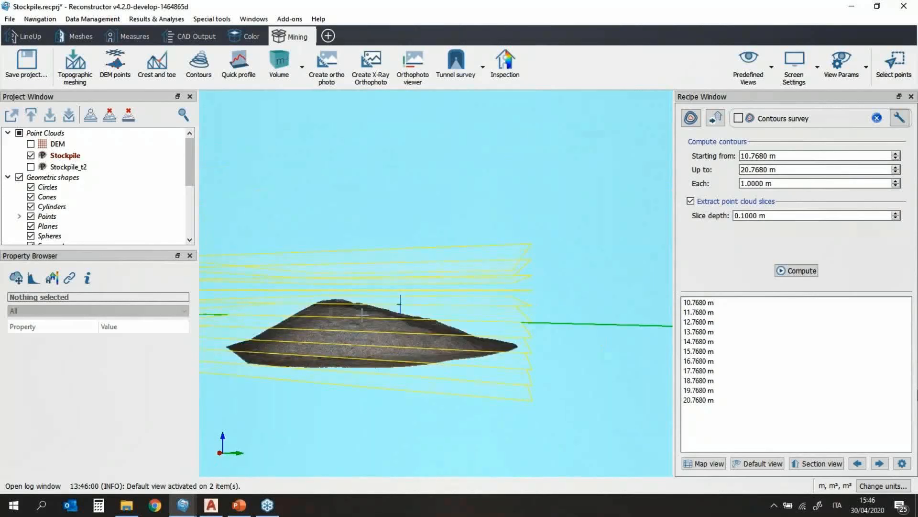
{"action": "left_click_drag", "start_coordinate": [359, 310], "coordinate": [491, 354]}
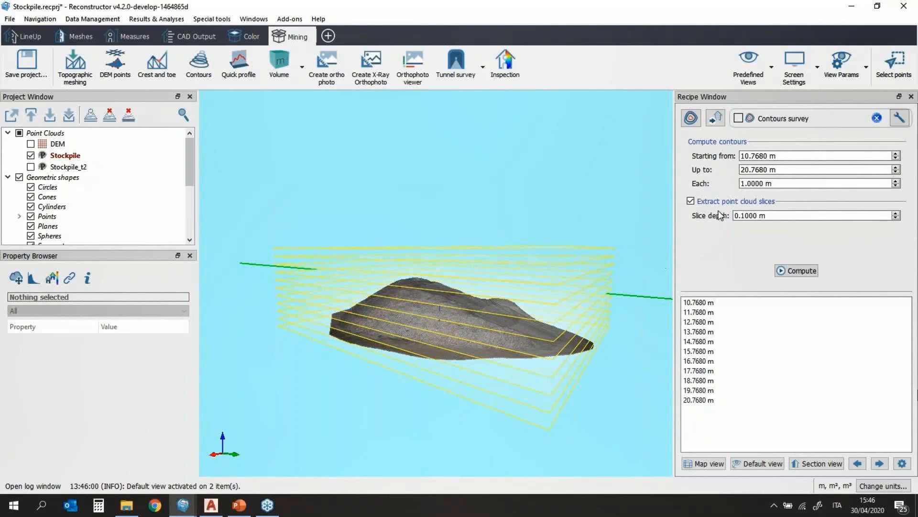
Step: Set the upper contour elevation to 17.7680 m, giving eight levels from 10.7680 m
{"action": "left_click", "coordinate": [779, 169]}
{"action": "scroll", "coordinate": [779, 169], "scroll_direction": "down", "scroll_amount": 3}
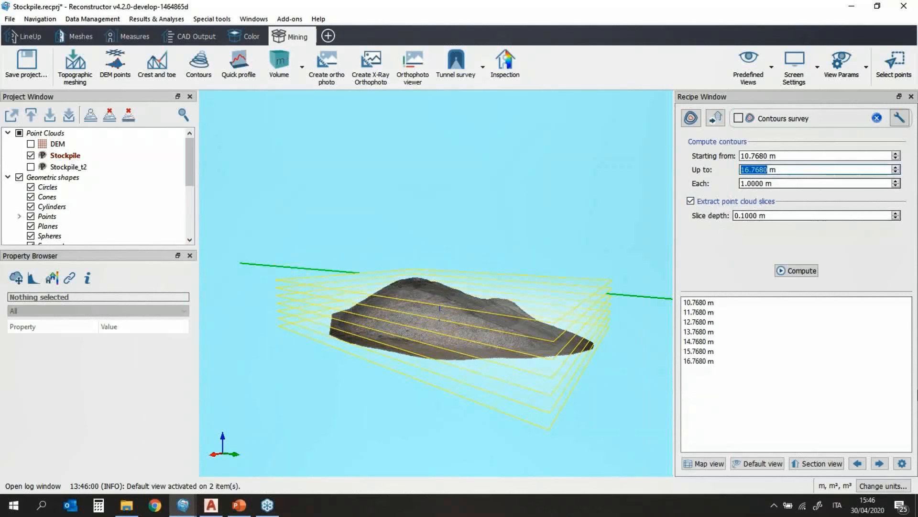
{"action": "scroll", "coordinate": [787, 169], "scroll_direction": "up", "scroll_amount": 2}
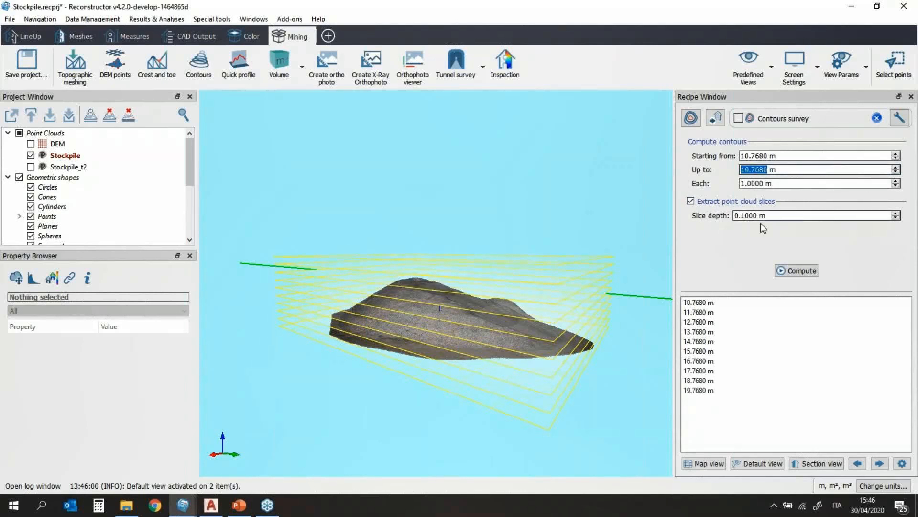
{"action": "scroll", "coordinate": [798, 170], "scroll_direction": "down", "scroll_amount": 1}
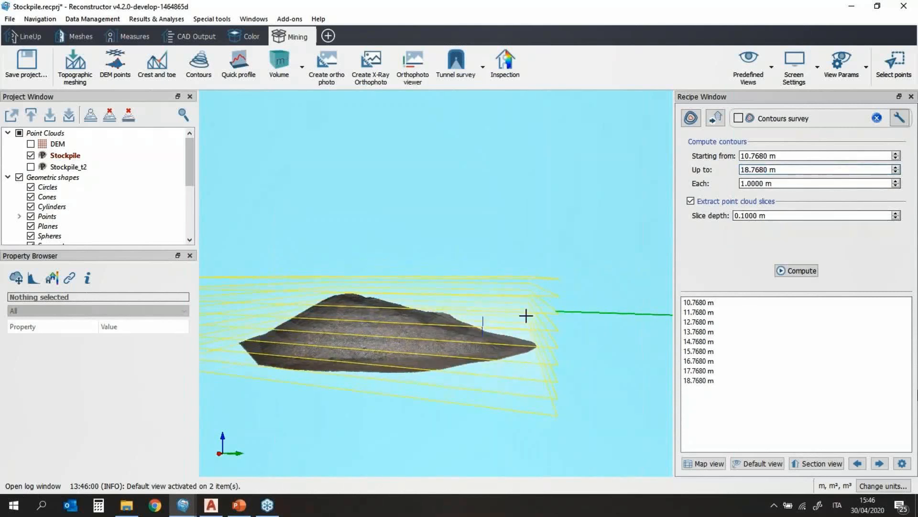
{"action": "scroll", "coordinate": [797, 169], "scroll_direction": "down", "scroll_amount": 1}
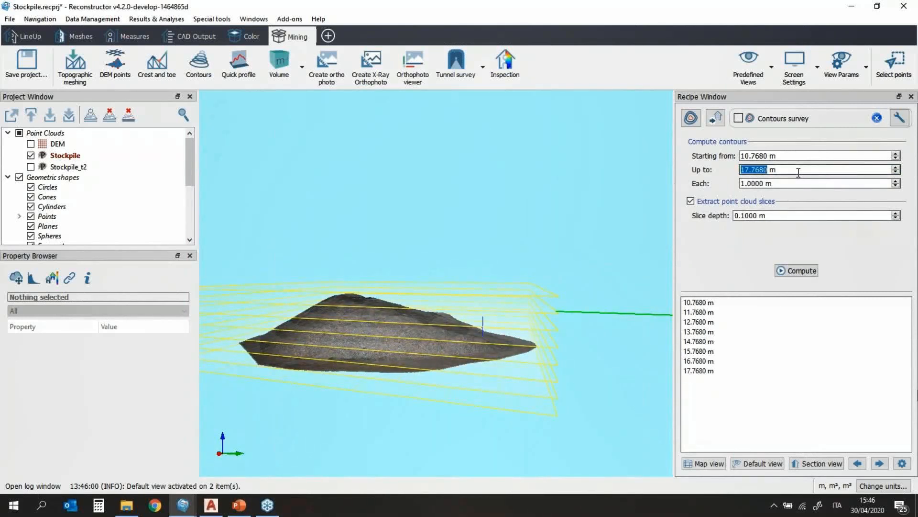
{"action": "left_click_drag", "start_coordinate": [482, 369], "coordinate": [408, 399]}
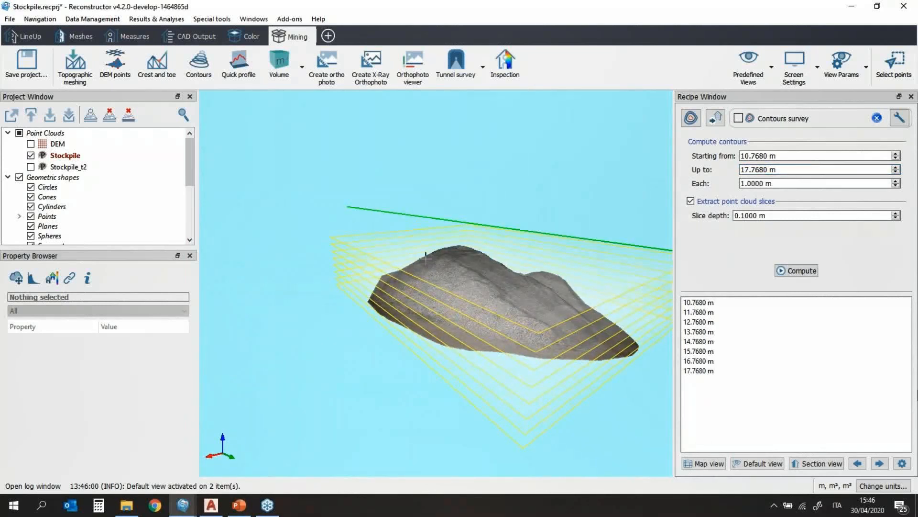
Step: Step through the contour slices up to 15.7680 m, then compute the cross sections
{"action": "left_click", "coordinate": [815, 464]}
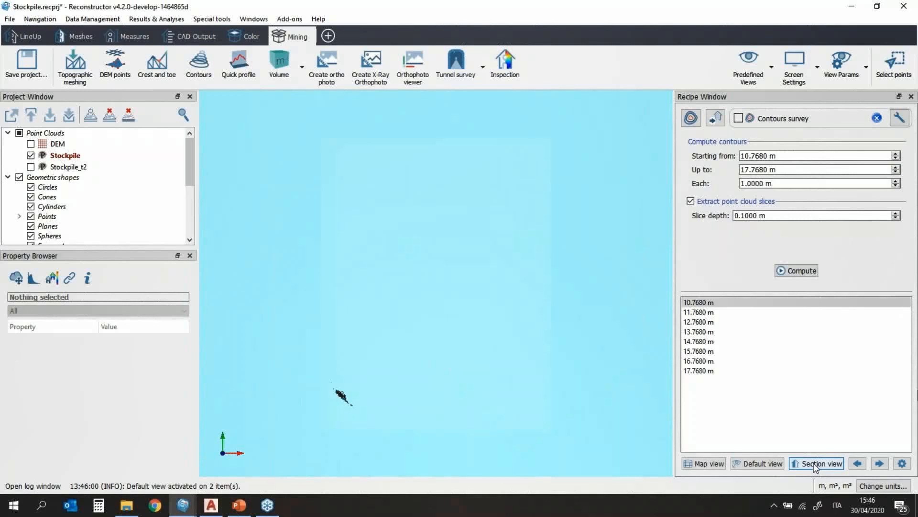
{"action": "left_click", "coordinate": [879, 463]}
{"action": "left_click", "coordinate": [879, 464]}
{"action": "left_click", "coordinate": [879, 464]}
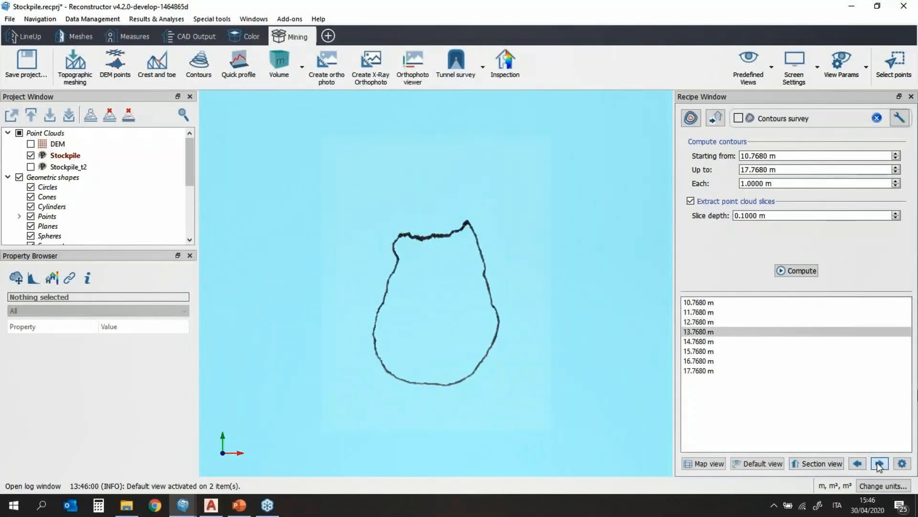
{"action": "left_click", "coordinate": [879, 464]}
{"action": "left_click", "coordinate": [879, 463]}
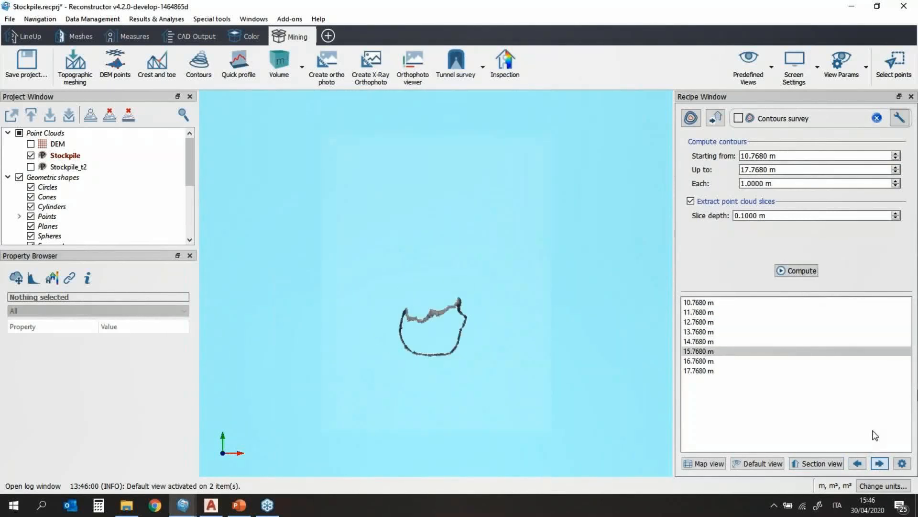
{"action": "left_click", "coordinate": [789, 271]}
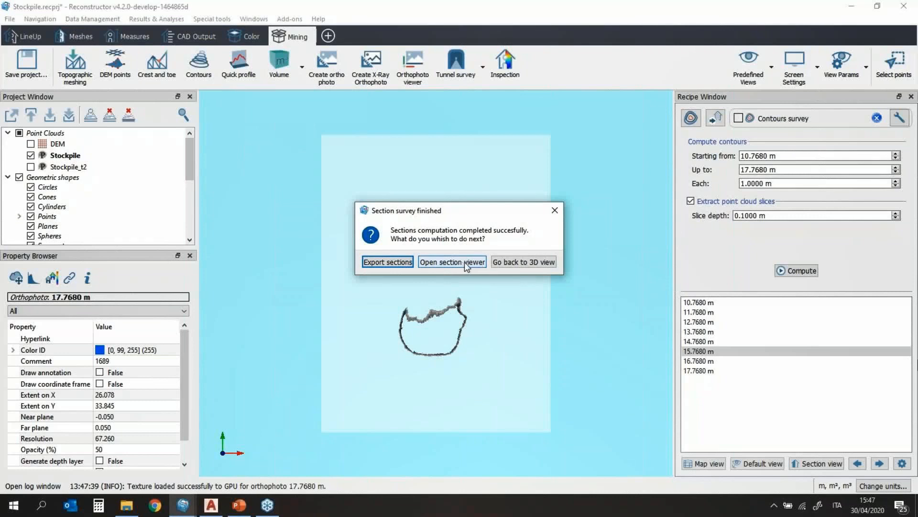
Step: Hide the Stockpile point cloud so only the contours show, viewed obliquely
{"action": "left_click", "coordinate": [525, 262]}
{"action": "scroll", "coordinate": [76, 211], "scroll_direction": "down", "scroll_amount": 1}
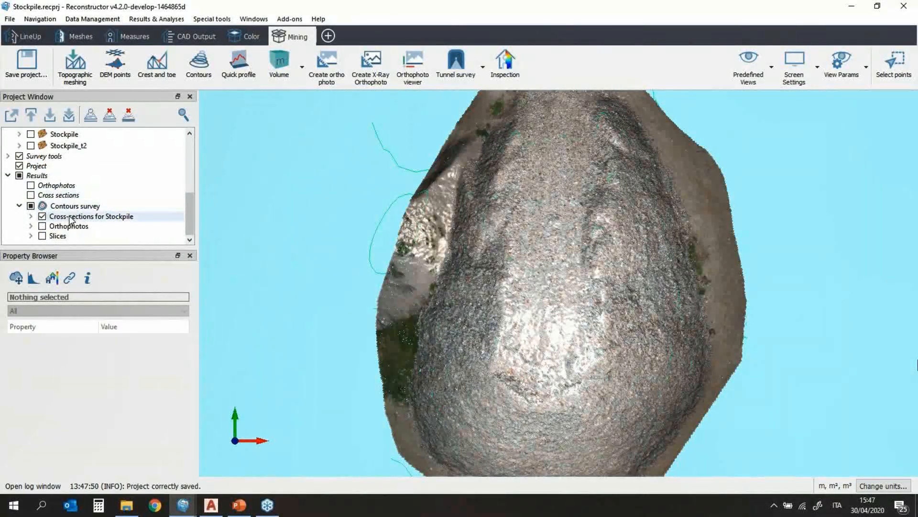
{"action": "scroll", "coordinate": [72, 201], "scroll_direction": "up", "scroll_amount": 5}
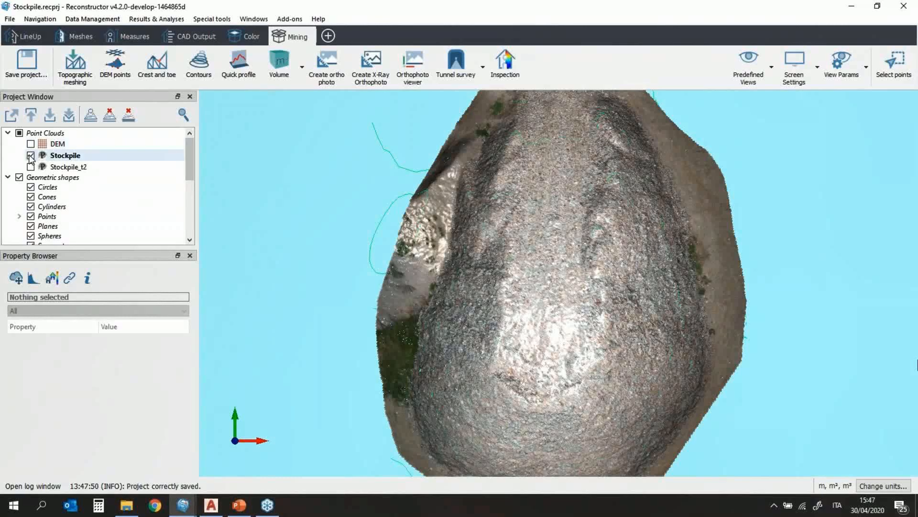
{"action": "left_click", "coordinate": [30, 156]}
{"action": "scroll", "coordinate": [627, 287], "scroll_direction": "down", "scroll_amount": 3}
{"action": "left_click_drag", "start_coordinate": [596, 376], "coordinate": [724, 223]}
{"action": "scroll", "coordinate": [125, 221], "scroll_direction": "down", "scroll_amount": 2}
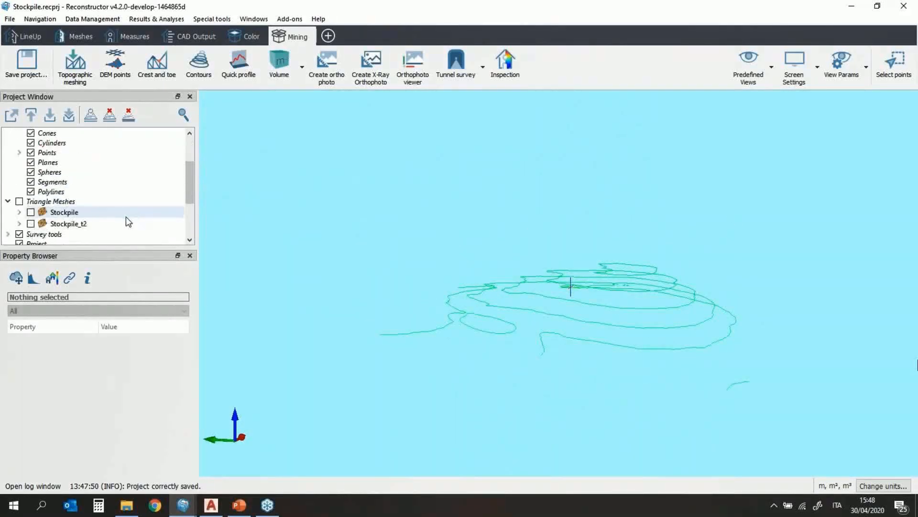
{"action": "scroll", "coordinate": [125, 219], "scroll_direction": "down", "scroll_amount": 3}
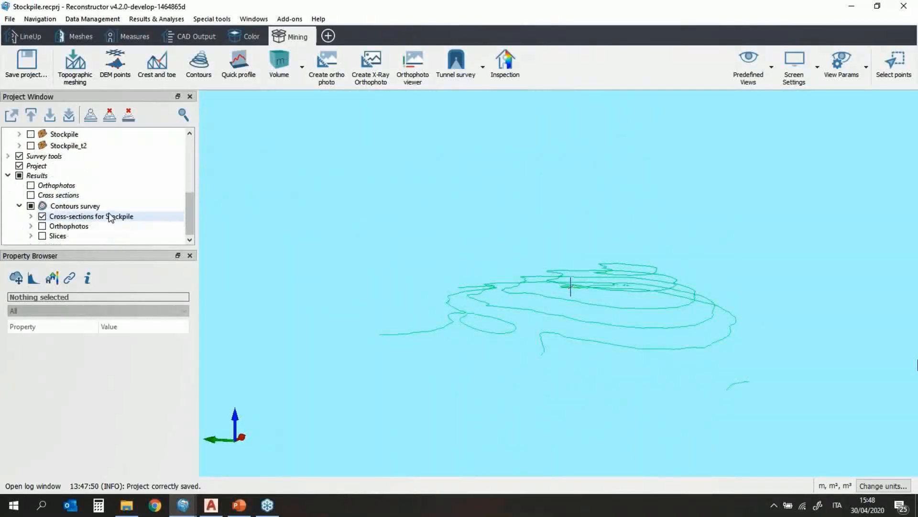
Step: Show only the contour slices, hiding orthophotos and cross-sections, and select the Contours survey
{"action": "left_click", "coordinate": [42, 226]}
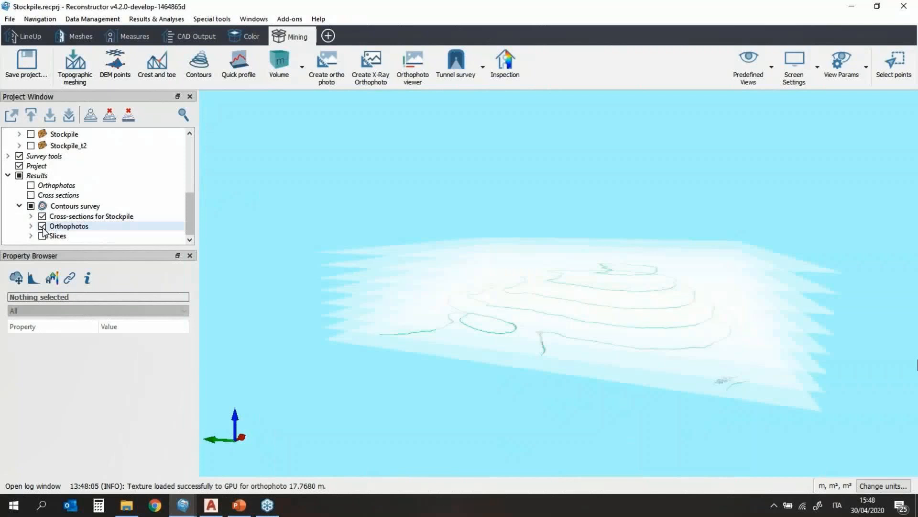
{"action": "left_click_drag", "start_coordinate": [584, 303], "coordinate": [593, 375]}
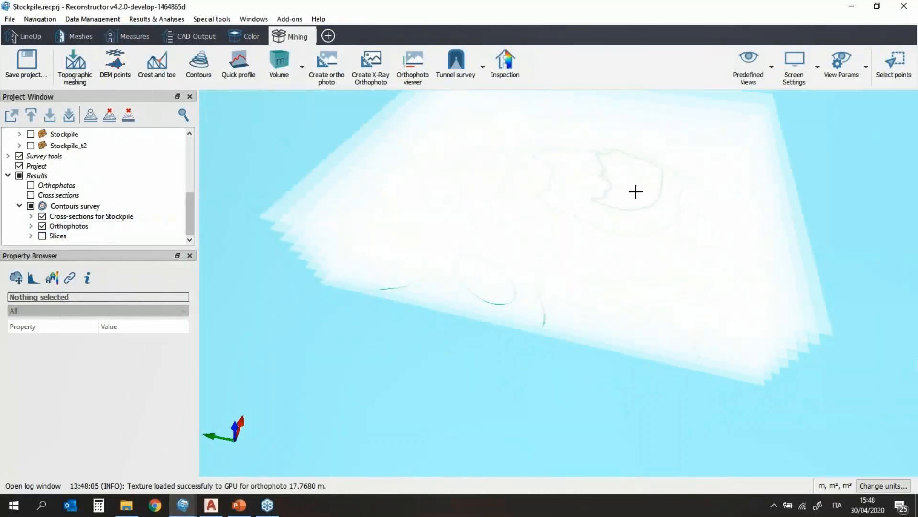
{"action": "middle_click_drag", "start_coordinate": [636, 192], "coordinate": [580, 287]}
{"action": "scroll", "coordinate": [577, 294], "scroll_direction": "up", "scroll_amount": 2}
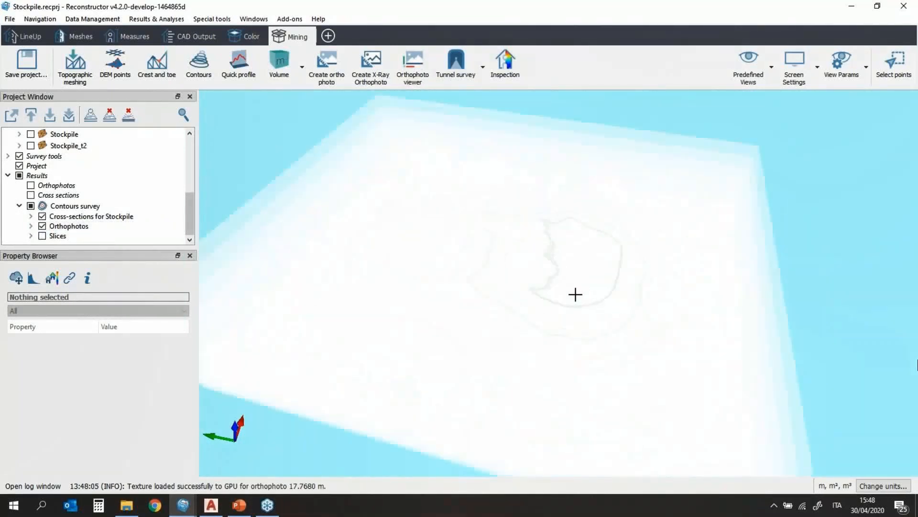
{"action": "left_click", "coordinate": [42, 236]}
{"action": "left_click", "coordinate": [42, 226]}
{"action": "left_click", "coordinate": [42, 216]}
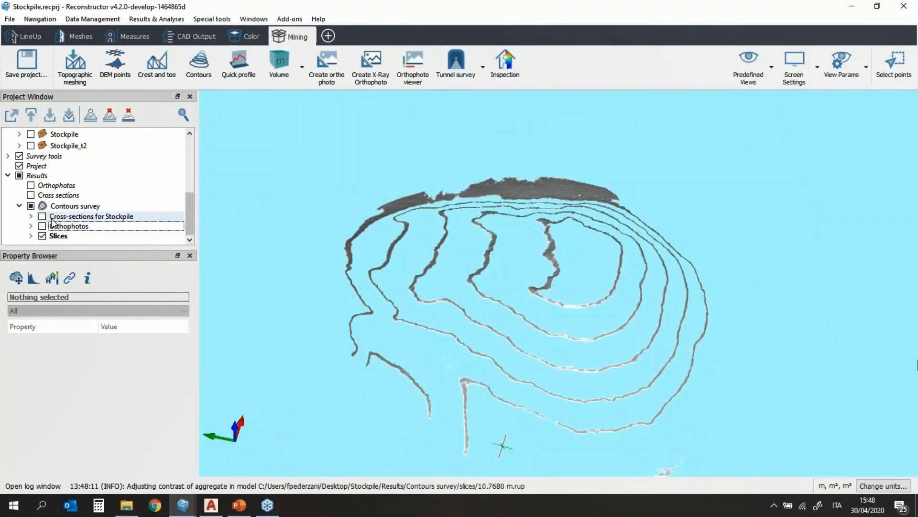
{"action": "scroll", "coordinate": [628, 348], "scroll_direction": "up", "scroll_amount": 4}
{"action": "scroll", "coordinate": [627, 347], "scroll_direction": "down", "scroll_amount": 4}
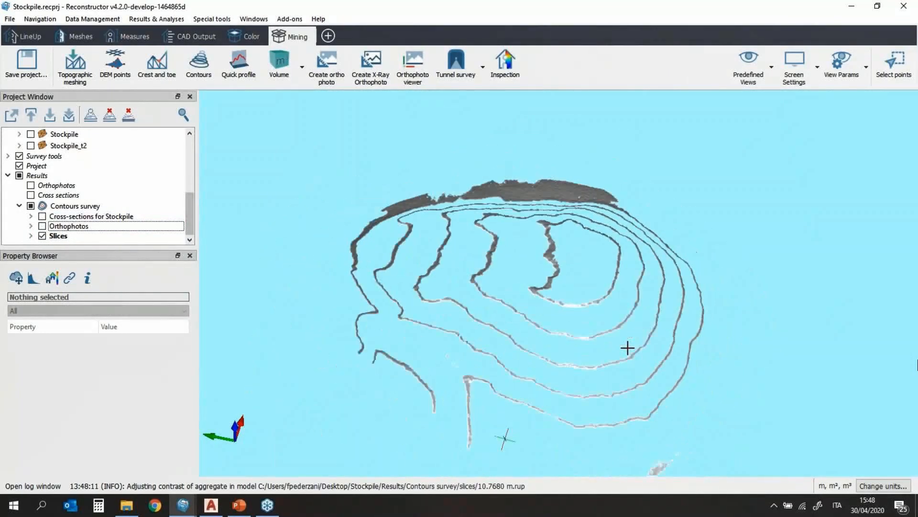
{"action": "scroll", "coordinate": [627, 348], "scroll_direction": "down", "scroll_amount": 1}
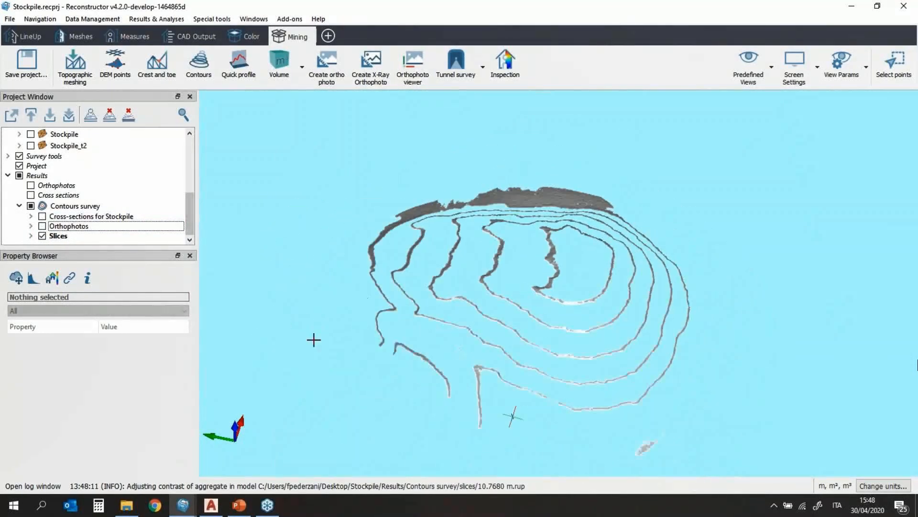
{"action": "left_click", "coordinate": [77, 207]}
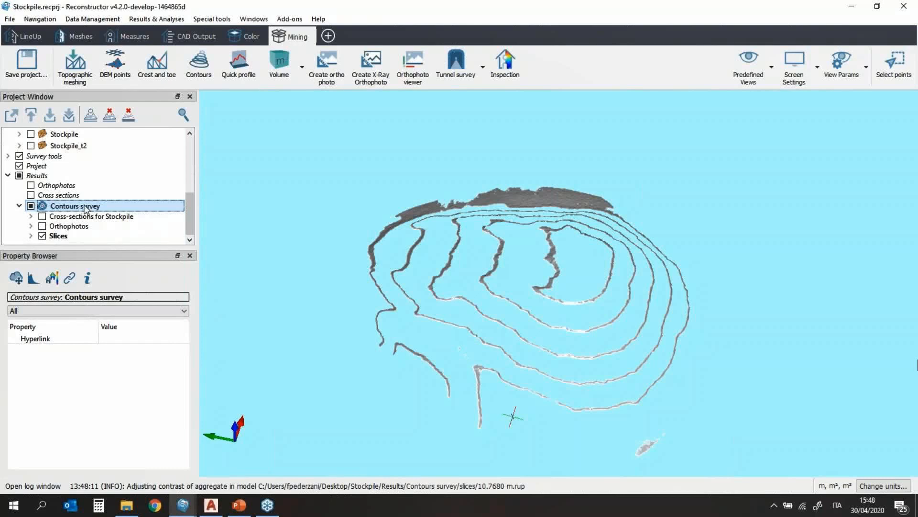
Step: Export the Contours survey as Image-only orthophotos, single dxf cross sections and E57 slices
{"action": "right_click", "coordinate": [87, 208]}
{"action": "mouse_move", "coordinate": [116, 212]}
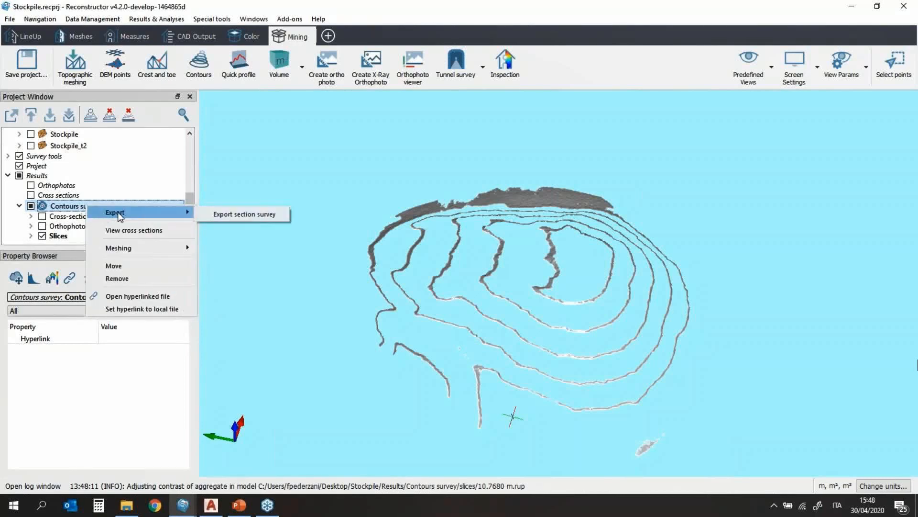
{"action": "left_click", "coordinate": [249, 213]}
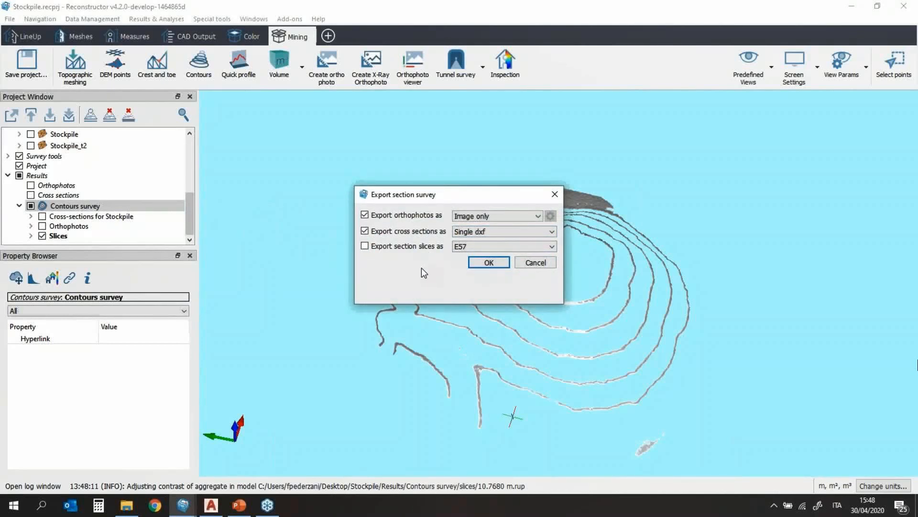
{"action": "left_click", "coordinate": [506, 216]}
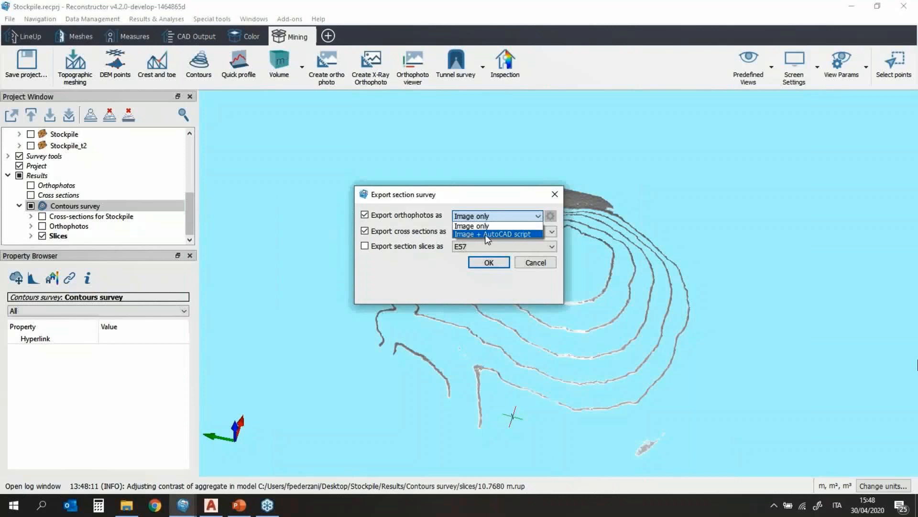
{"action": "left_click", "coordinate": [509, 217]}
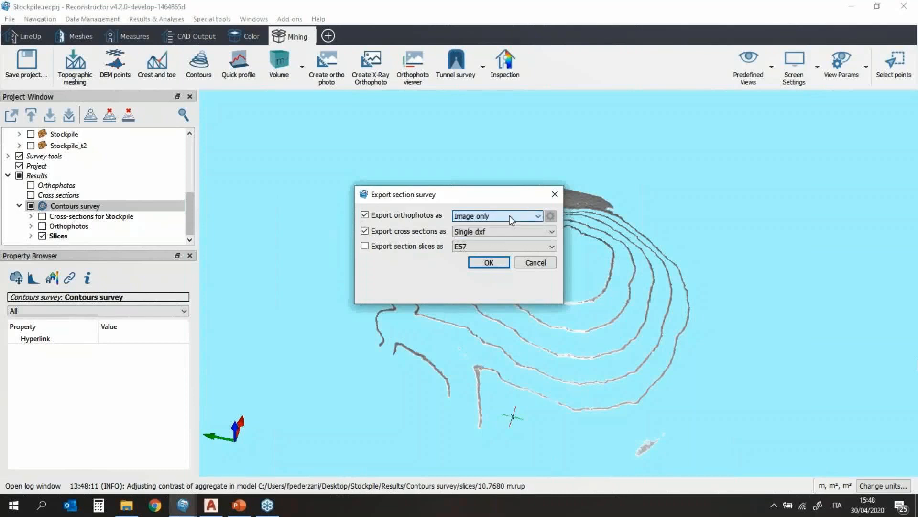
{"action": "left_click", "coordinate": [483, 233]}
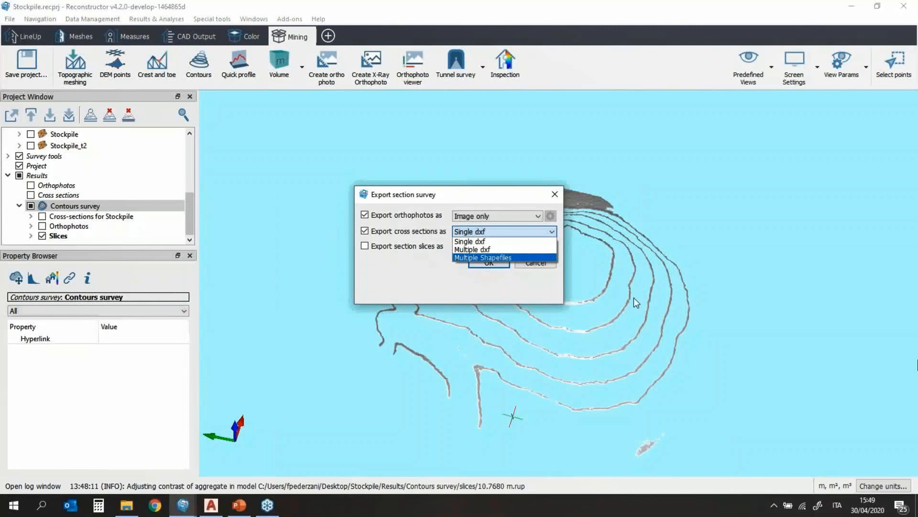
{"action": "left_click", "coordinate": [567, 272]}
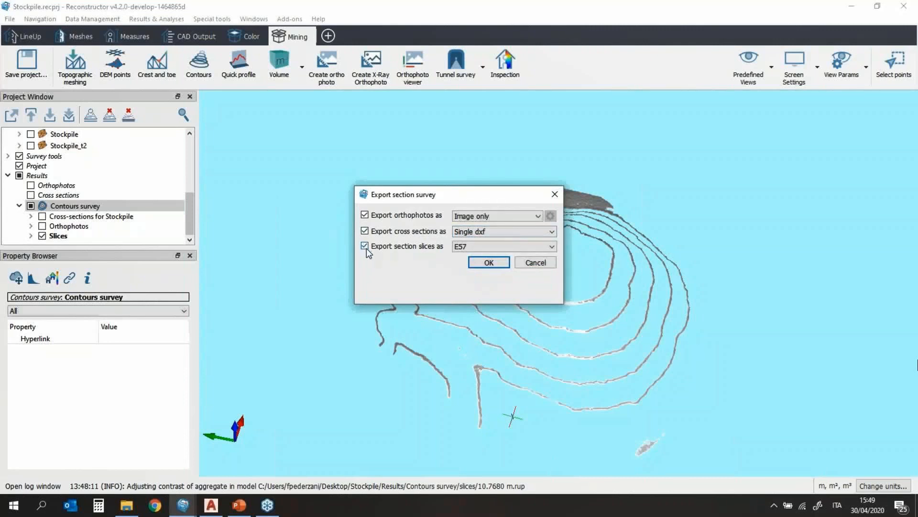
{"action": "left_click", "coordinate": [469, 247]}
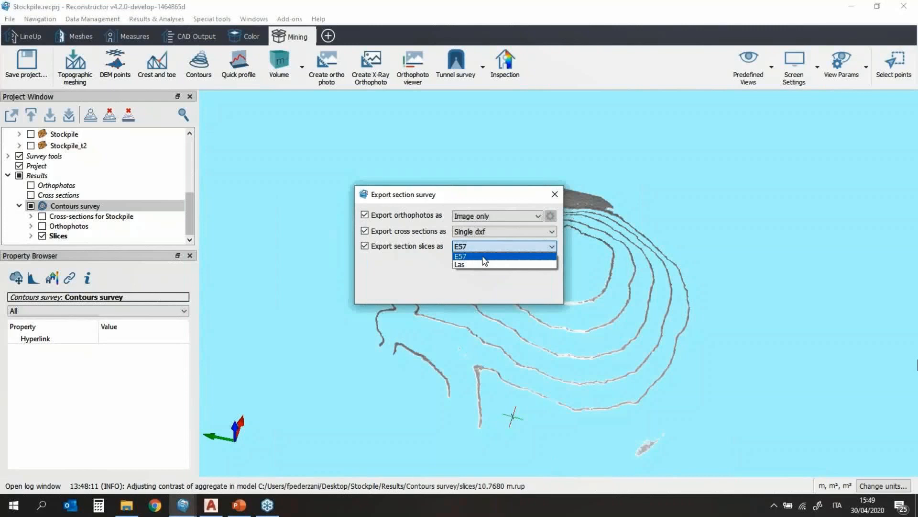
{"action": "left_click", "coordinate": [485, 245]}
{"action": "left_click", "coordinate": [488, 262]}
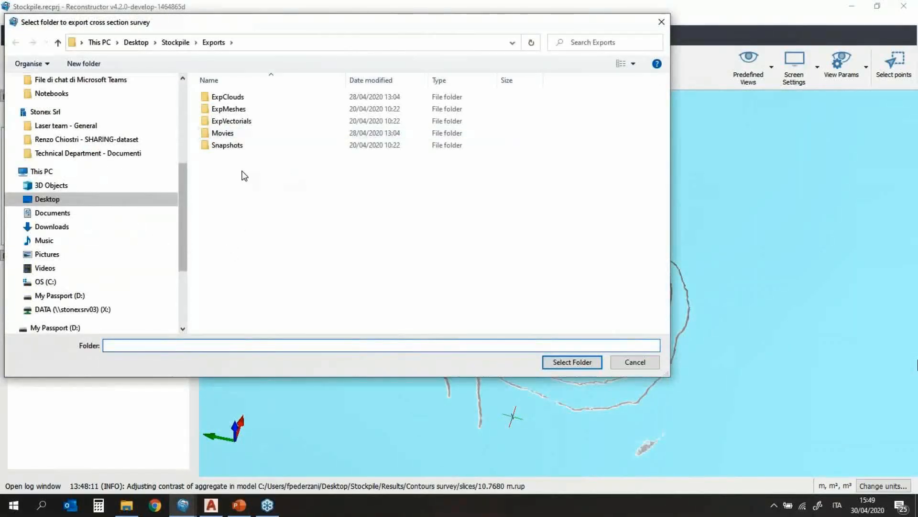
Step: Create a 'contours' folder under Exports and export the survey into it
{"action": "left_click_drag", "start_coordinate": [215, 25], "coordinate": [288, 51]}
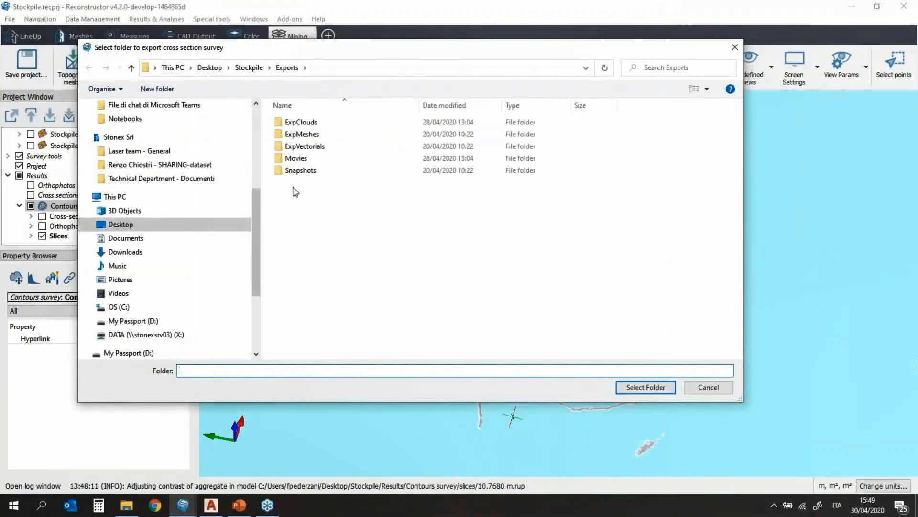
{"action": "right_click", "coordinate": [315, 207]}
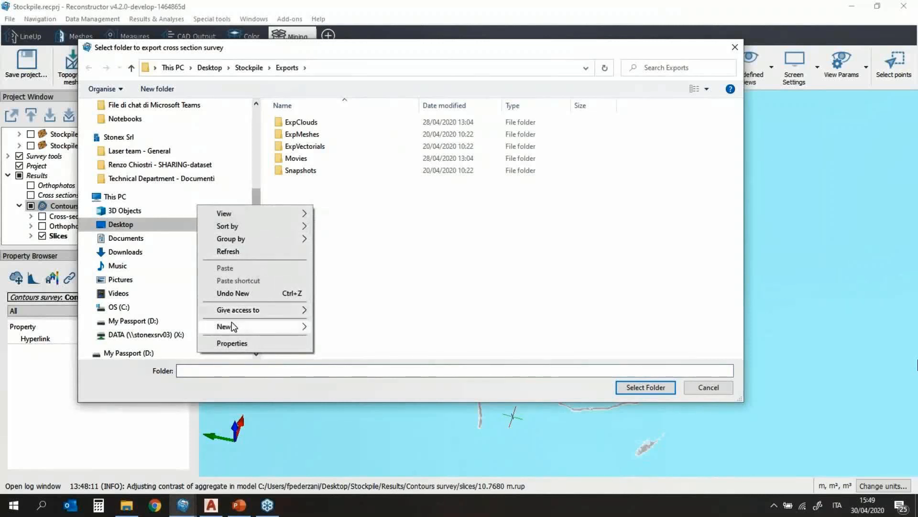
{"action": "mouse_move", "coordinate": [234, 326]}
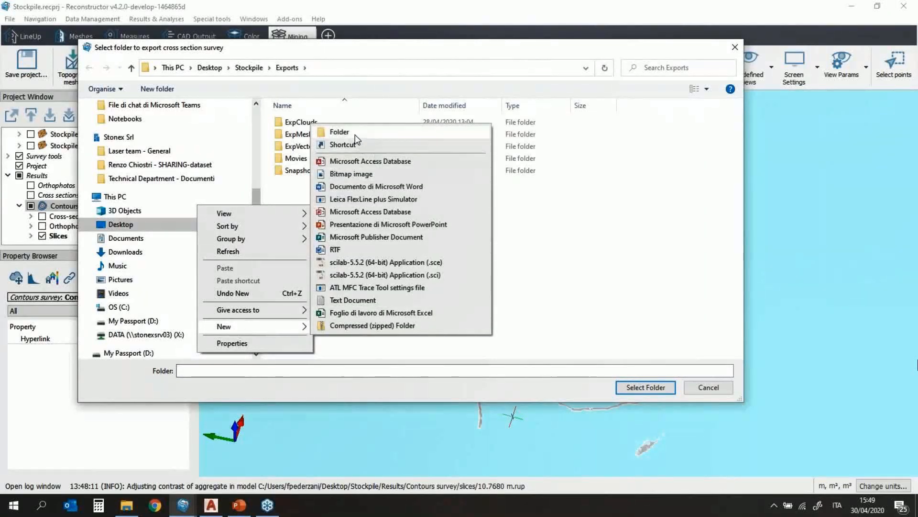
{"action": "left_click", "coordinate": [355, 134]}
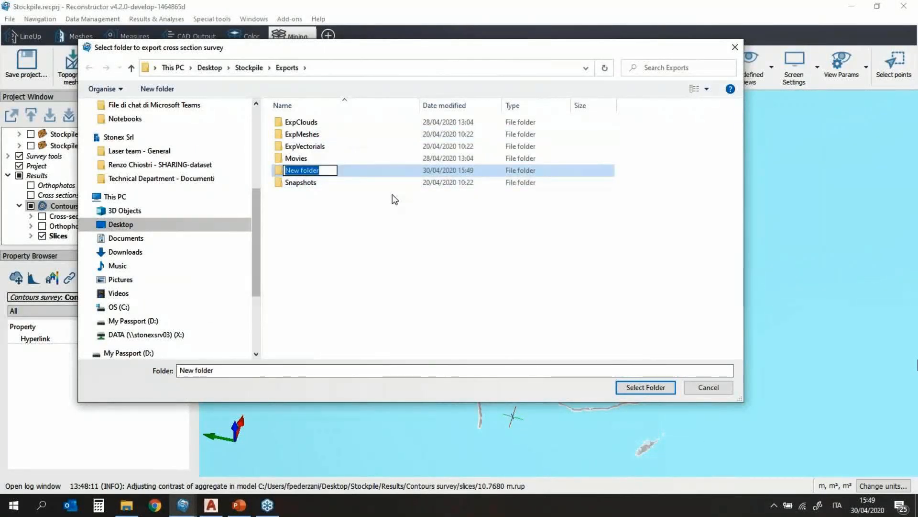
{"action": "type", "text": "contours"}
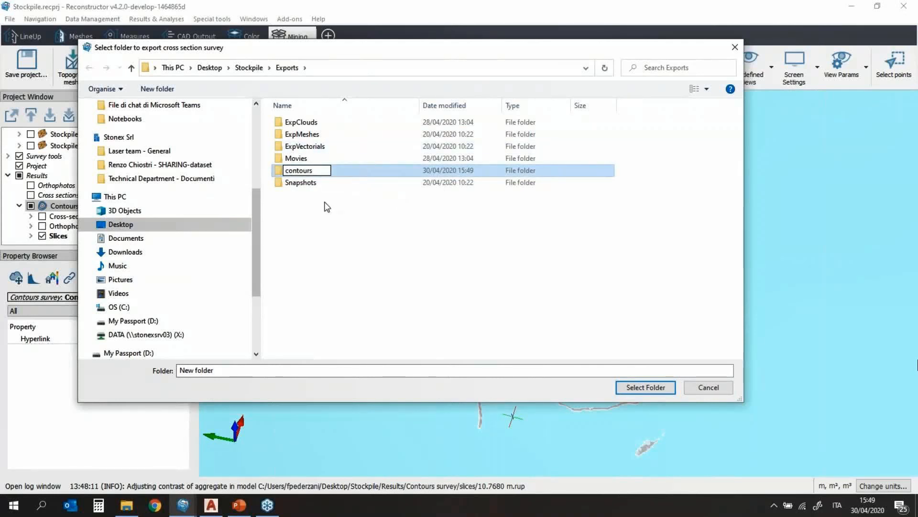
{"action": "left_click", "coordinate": [340, 170]}
{"action": "double_click", "coordinate": [324, 124]}
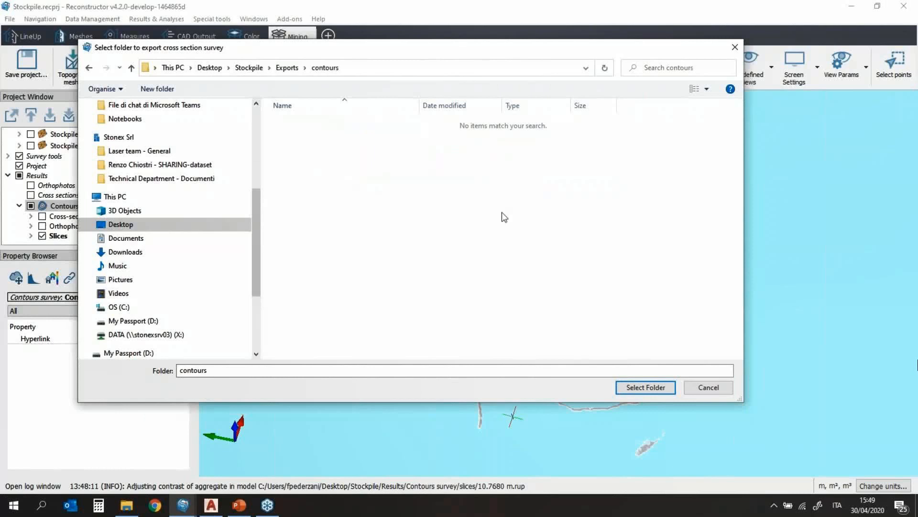
{"action": "left_click", "coordinate": [647, 387]}
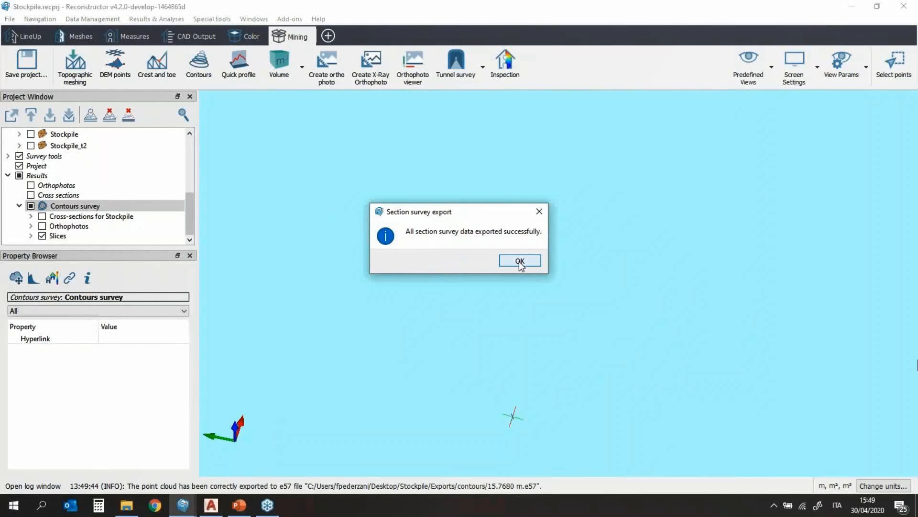
Step: Check the 15 exported files in Stockpile\Exports\contours, then close Explorer
{"action": "left_click", "coordinate": [520, 260]}
{"action": "scroll", "coordinate": [63, 158], "scroll_direction": "up", "scroll_amount": 5}
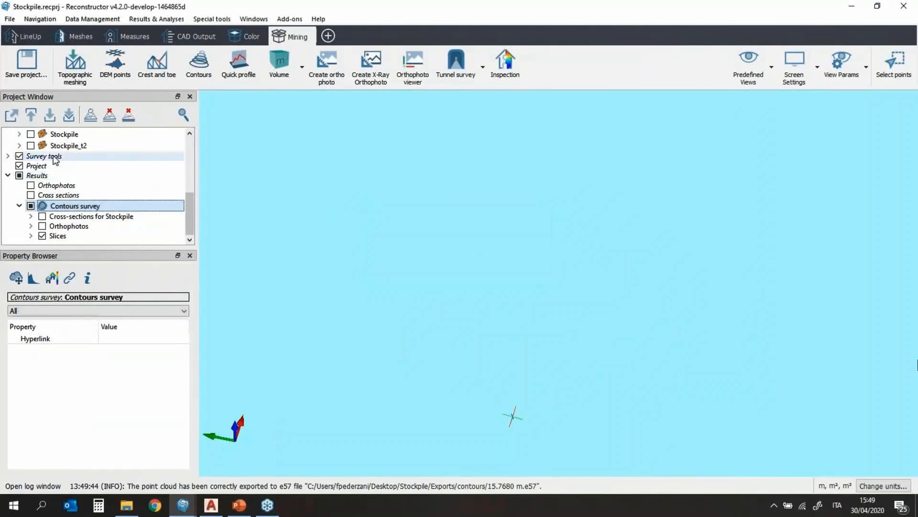
{"action": "right_click", "coordinate": [62, 157]}
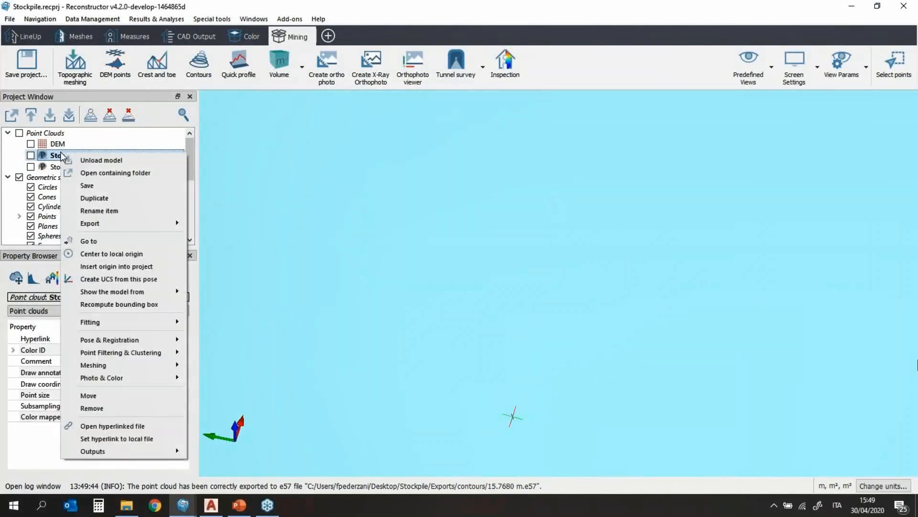
{"action": "left_click", "coordinate": [94, 171]}
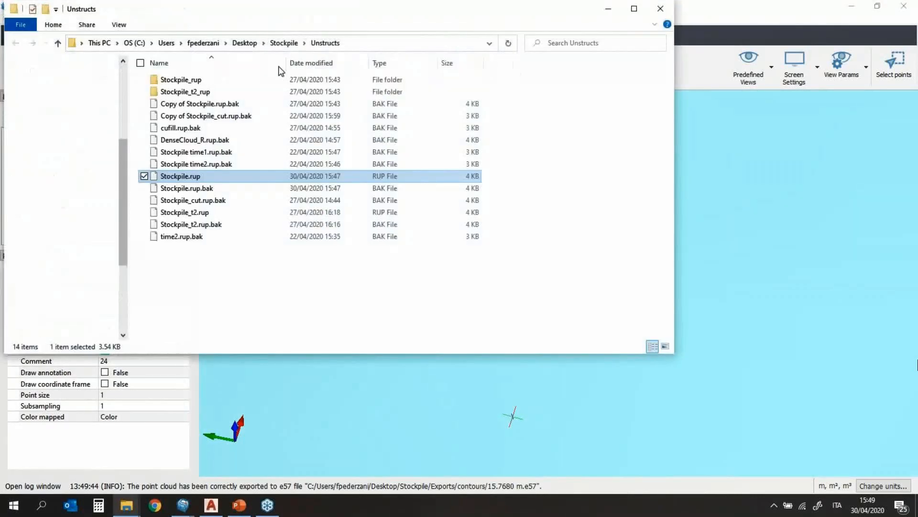
{"action": "left_click", "coordinate": [284, 43]}
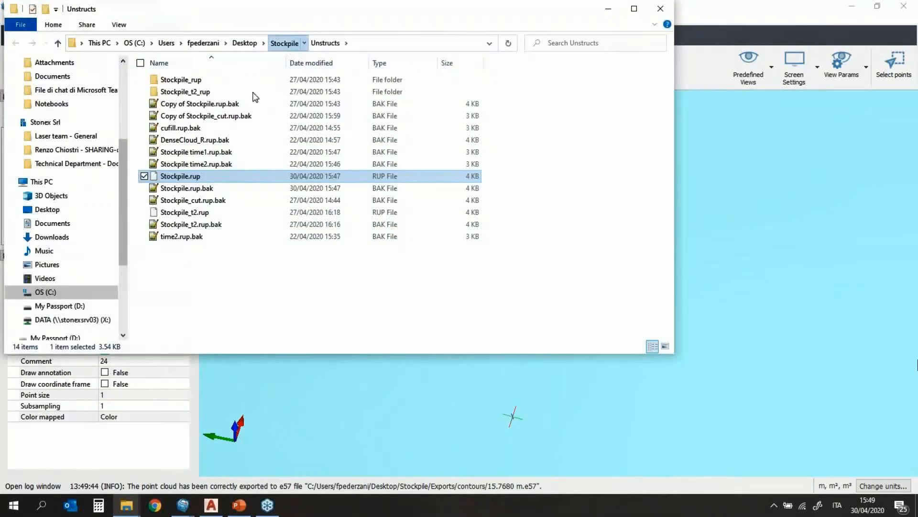
{"action": "double_click", "coordinate": [172, 92]}
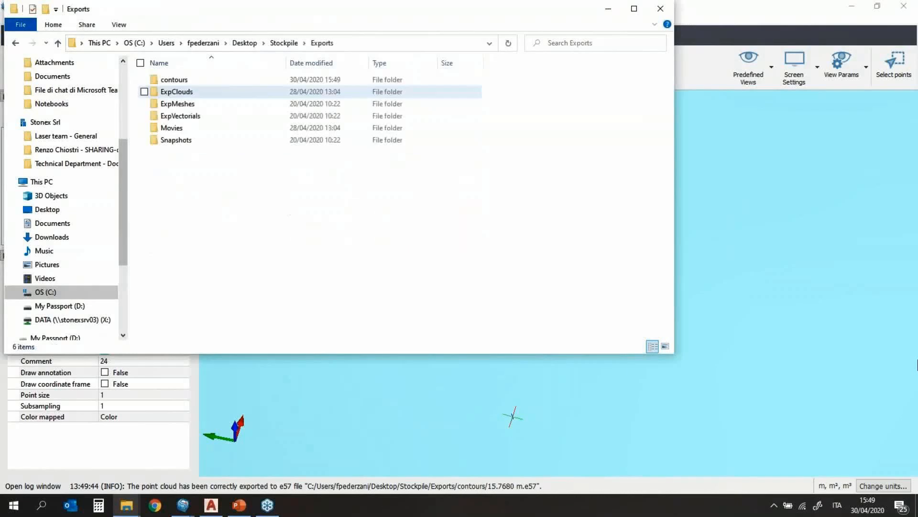
{"action": "double_click", "coordinate": [185, 78]}
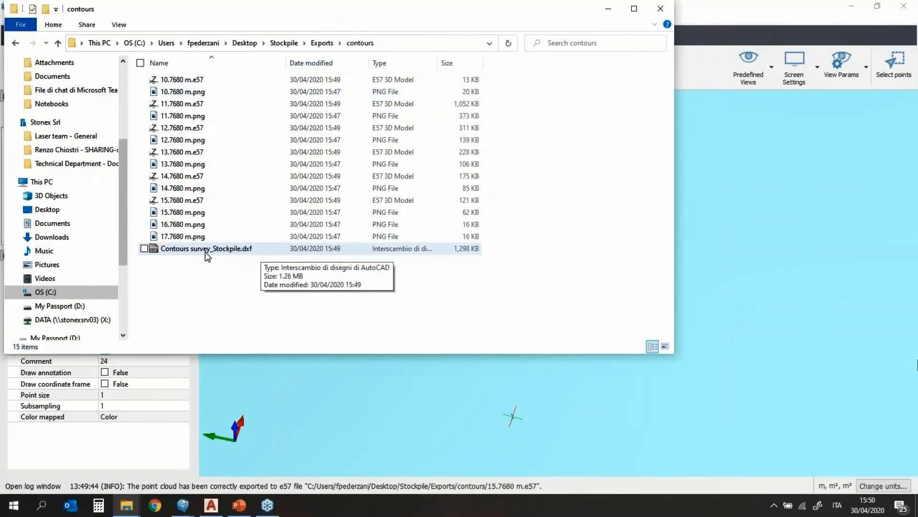
{"action": "left_click", "coordinate": [660, 10]}
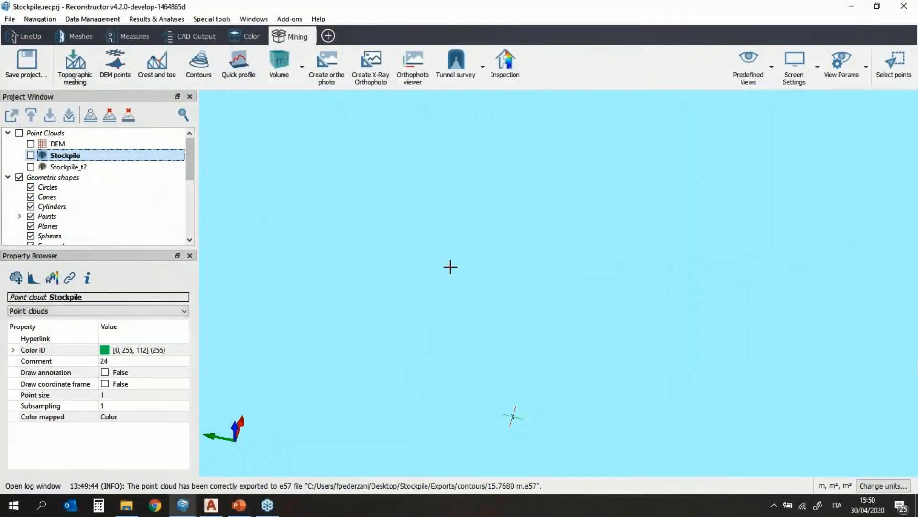
Step: Show the Stockpile cloud again and create a new Profile survey
{"action": "key", "text": "space"}
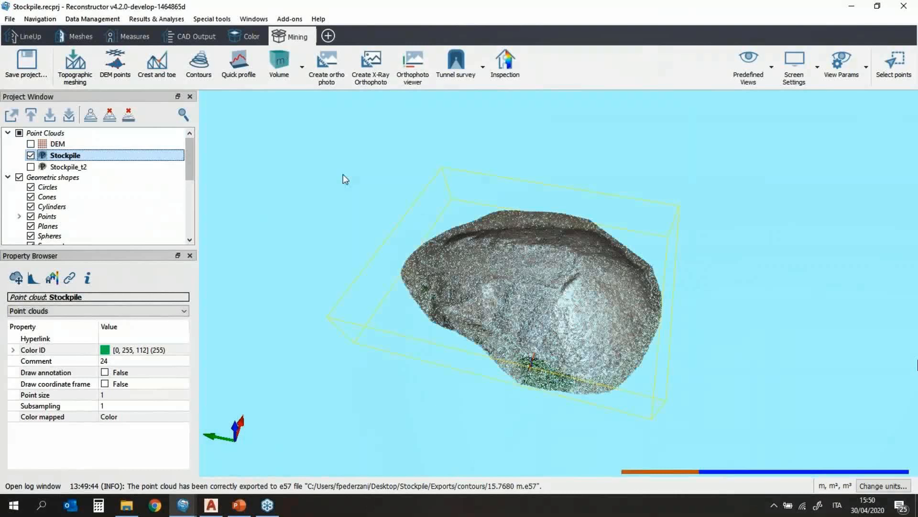
{"action": "left_click_drag", "start_coordinate": [606, 338], "coordinate": [583, 285]}
{"action": "right_click_drag", "start_coordinate": [583, 286], "coordinate": [461, 259]}
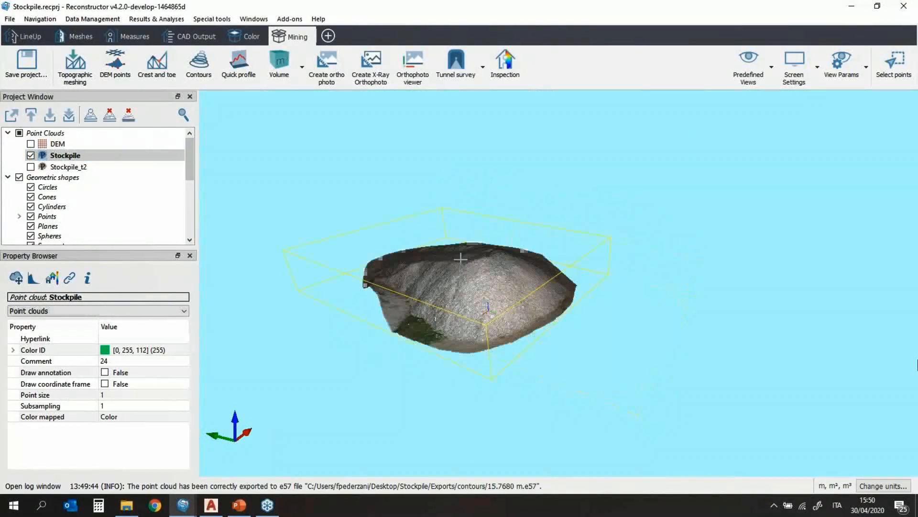
{"action": "scroll", "coordinate": [461, 259], "scroll_direction": "up", "scroll_amount": 5}
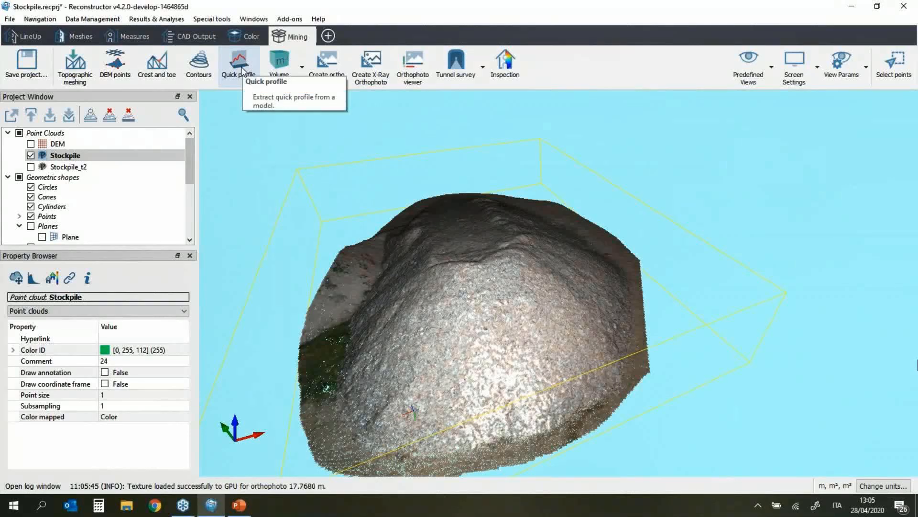
{"action": "left_click", "coordinate": [242, 72]}
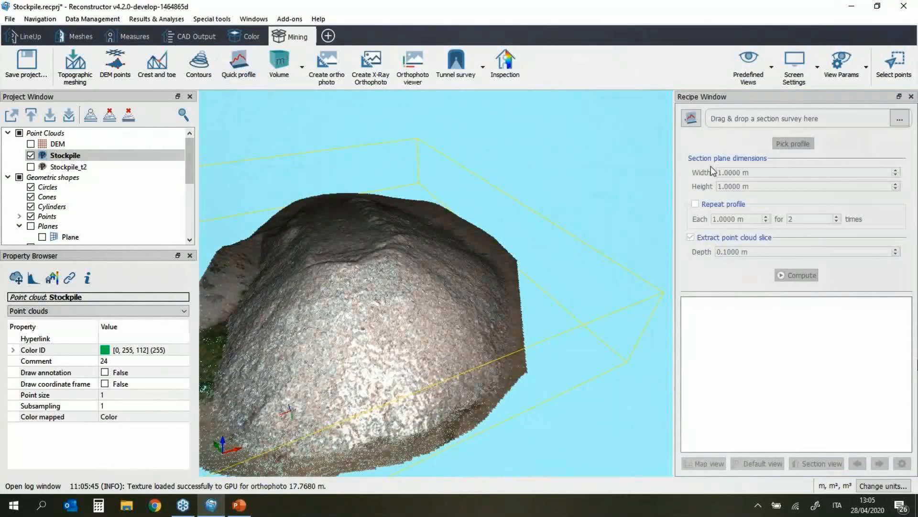
{"action": "left_click", "coordinate": [691, 120]}
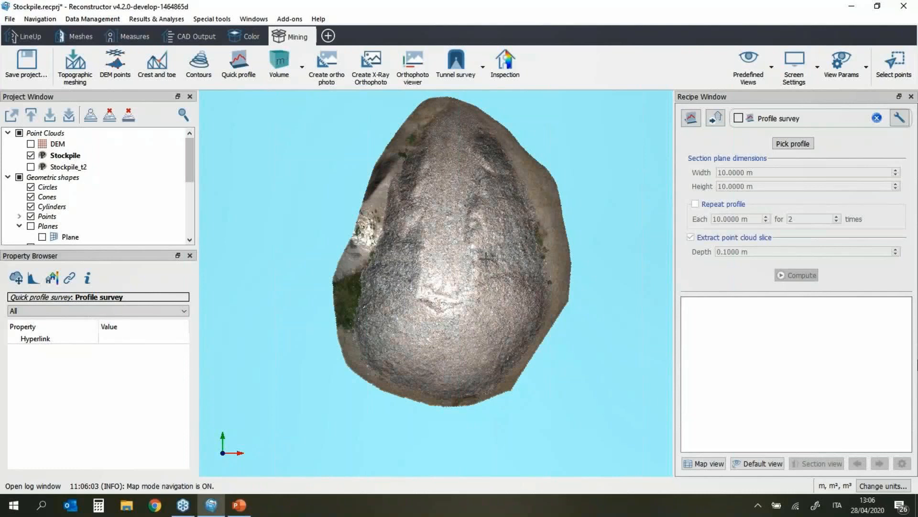
Step: Pick a profile line across the Stockpile, giving a 23.7434 m by 4.7487 m section plane
{"action": "left_click", "coordinate": [794, 144]}
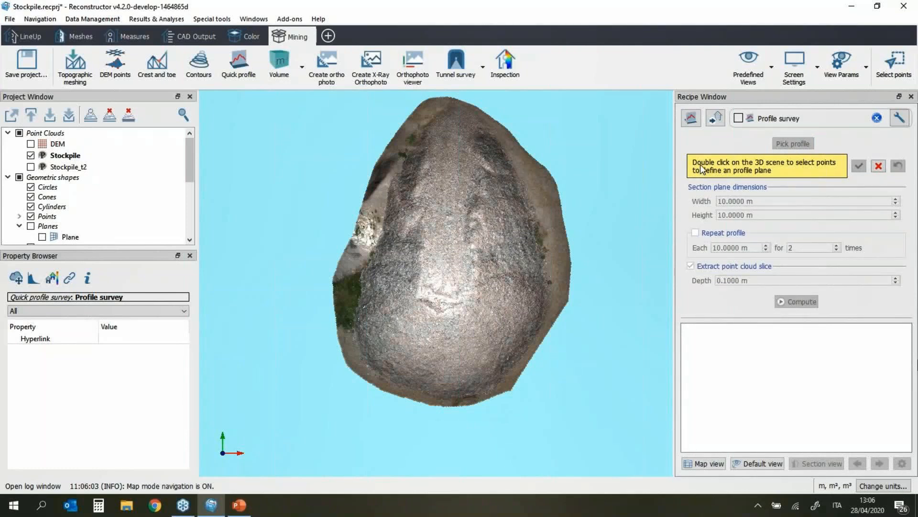
{"action": "double_click", "coordinate": [502, 395]}
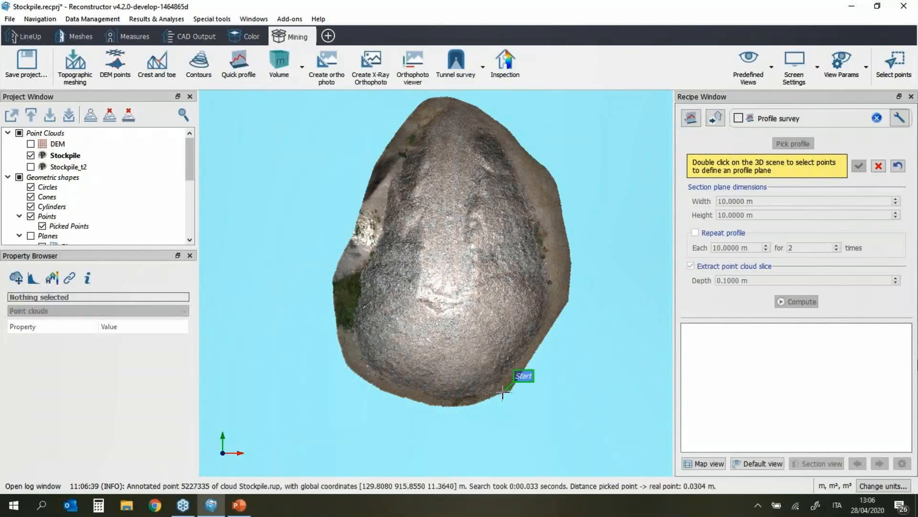
{"action": "double_click", "coordinate": [541, 177]}
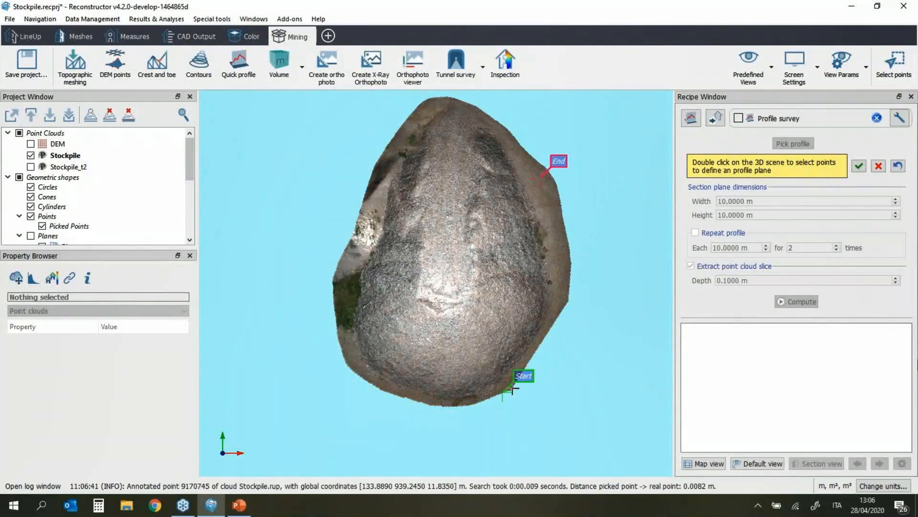
{"action": "left_click", "coordinate": [859, 166]}
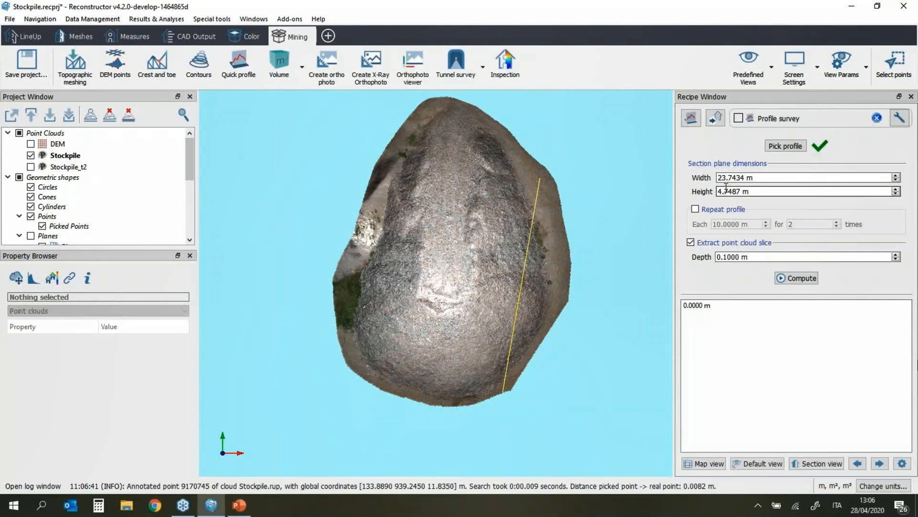
Step: Turn on Repeat profile with 2 m spacing between profiles
{"action": "left_click", "coordinate": [696, 210]}
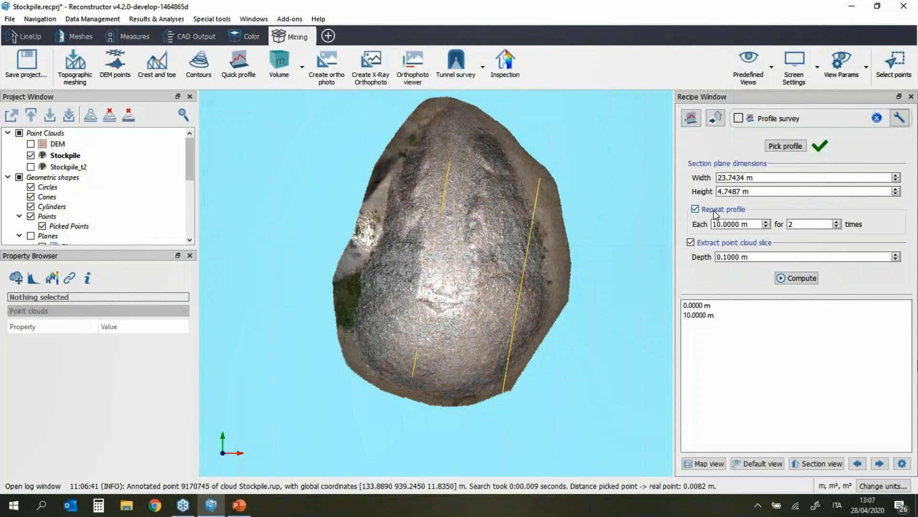
{"action": "double_click", "coordinate": [810, 224]}
{"action": "type", "text": "4"}
{"action": "key", "text": "Return"}
{"action": "scroll", "coordinate": [810, 223], "scroll_direction": "up", "scroll_amount": 1}
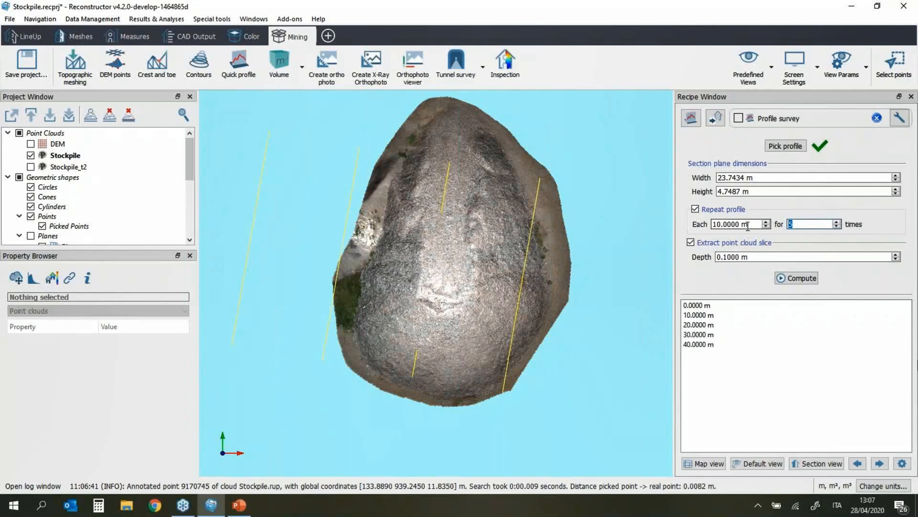
{"action": "double_click", "coordinate": [714, 225]}
{"action": "type", "text": "2"}
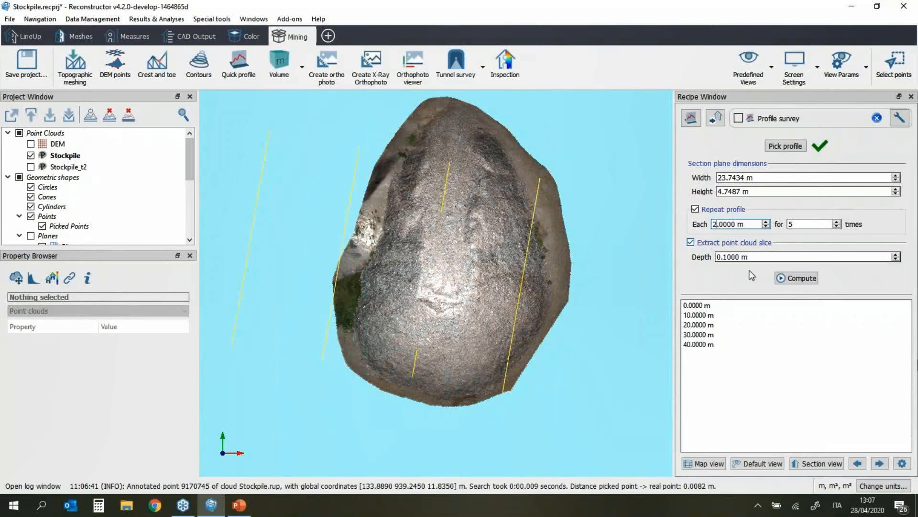
{"action": "key", "text": "Return"}
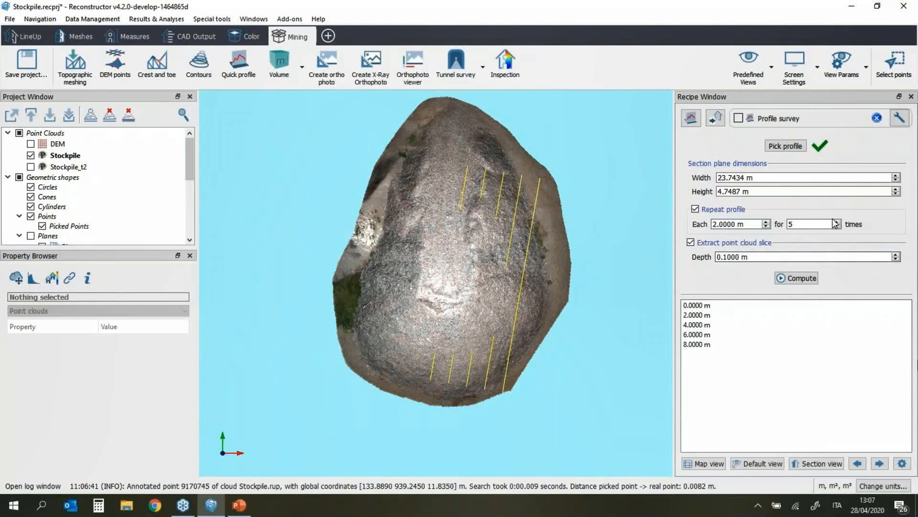
{"action": "scroll", "coordinate": [806, 223], "scroll_direction": "up", "scroll_amount": 4}
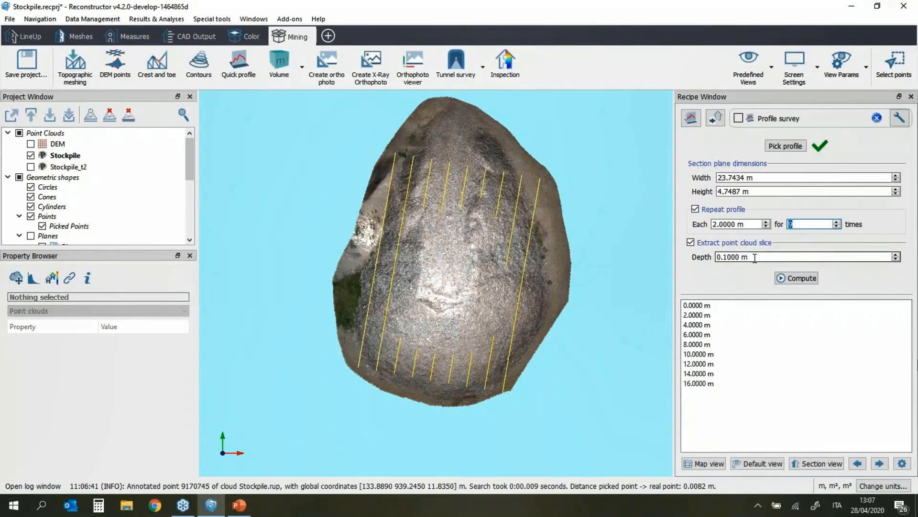
Step: Set 9 repeats (offsets 0–16 m), raise Height to 10.7487 m, and view the first section
{"action": "left_click", "coordinate": [768, 177]}
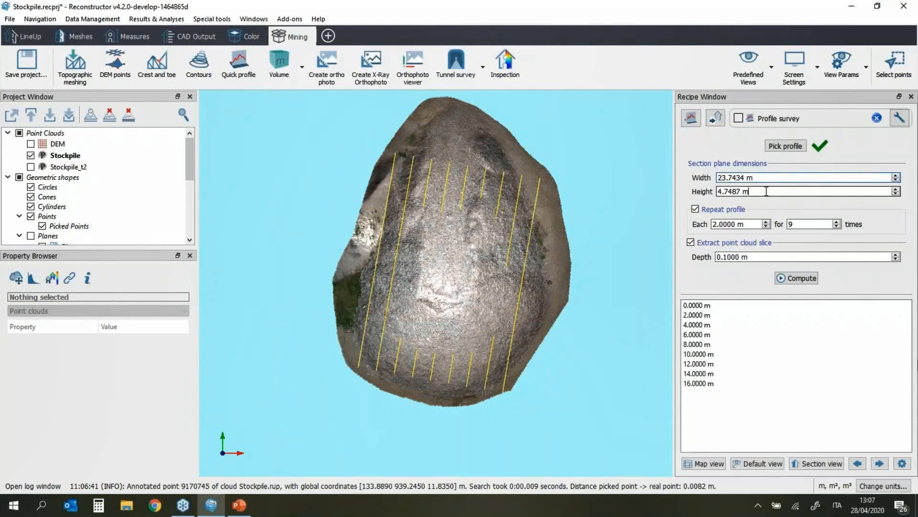
{"action": "scroll", "coordinate": [767, 191], "scroll_direction": "up", "scroll_amount": 3}
{"action": "scroll", "coordinate": [766, 192], "scroll_direction": "up", "scroll_amount": 1}
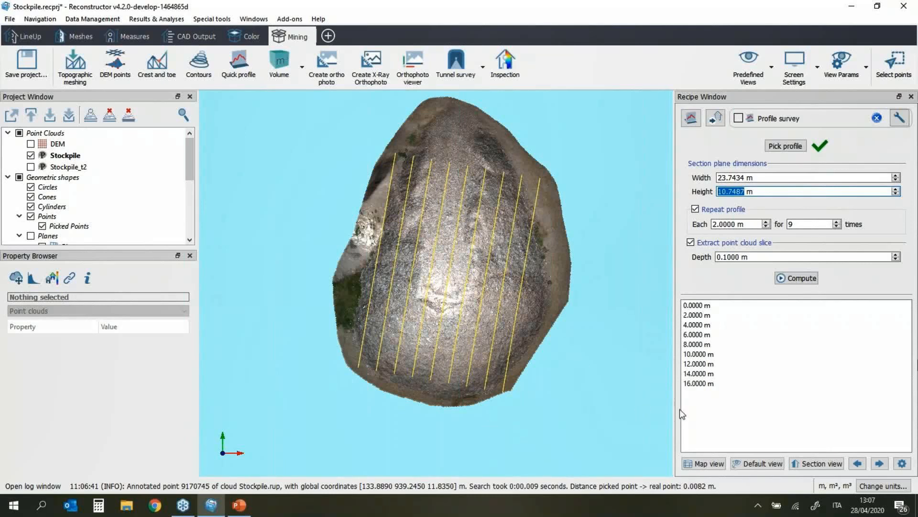
{"action": "left_click", "coordinate": [818, 463]}
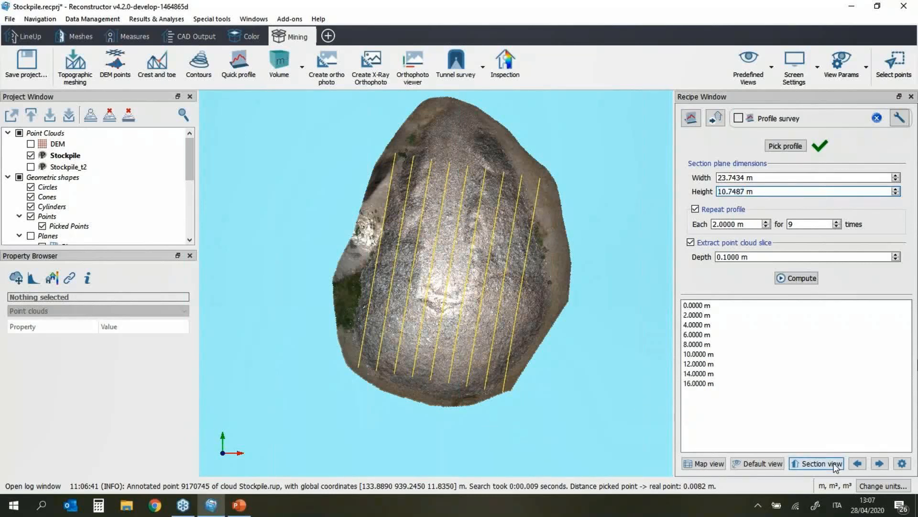
Step: Step through the cross sections to the 10 m section, then compute all nine profiles
{"action": "scroll", "coordinate": [474, 324], "scroll_direction": "down", "scroll_amount": 4}
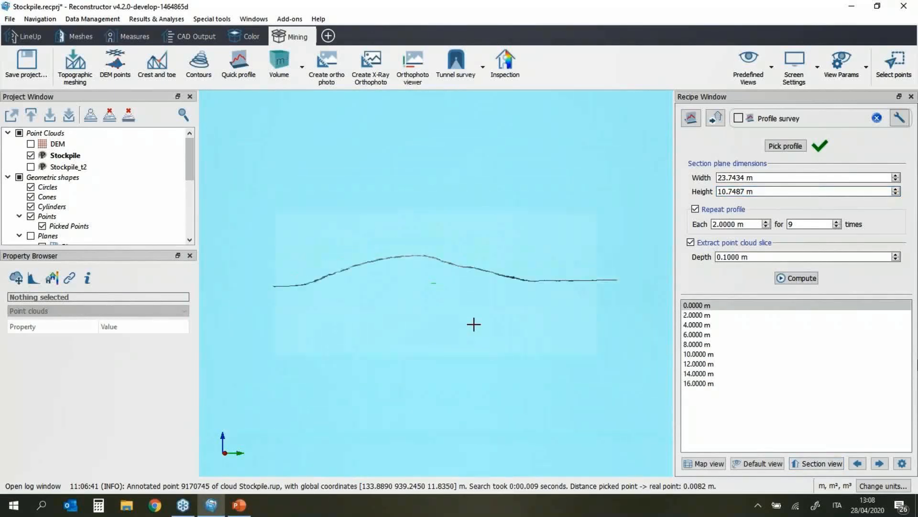
{"action": "left_click", "coordinate": [883, 462]}
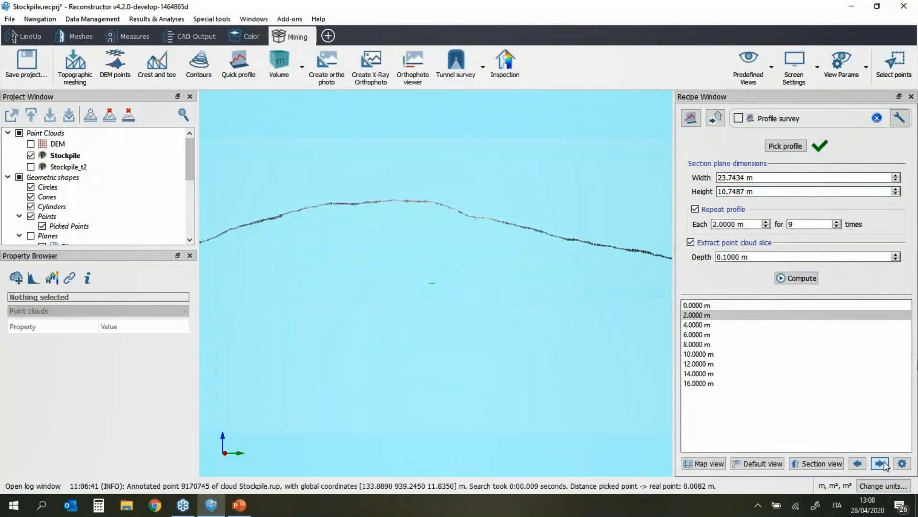
{"action": "left_click", "coordinate": [884, 462]}
{"action": "left_click", "coordinate": [884, 462]}
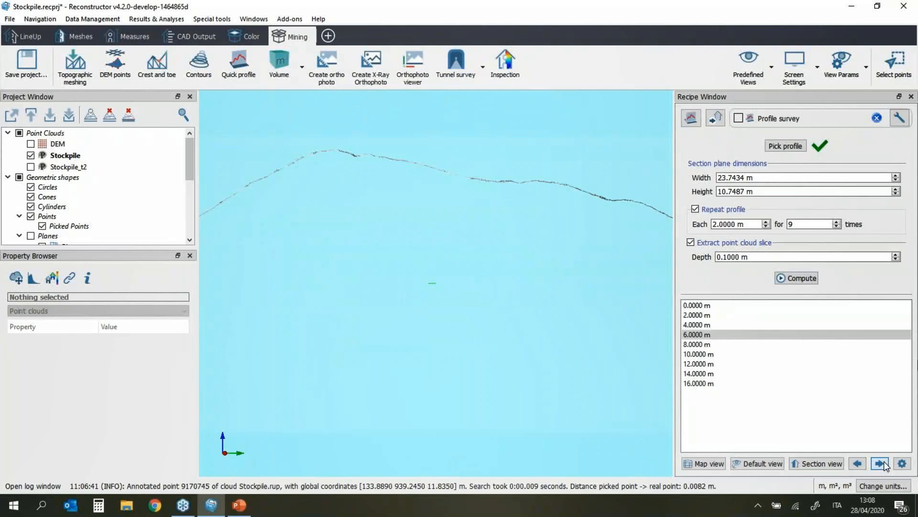
{"action": "left_click", "coordinate": [884, 462]}
{"action": "left_click", "coordinate": [884, 462]}
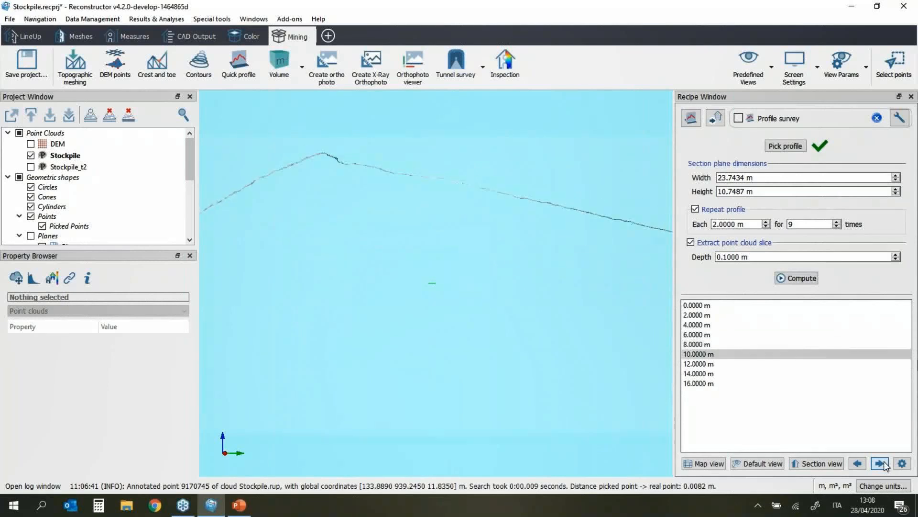
{"action": "left_click", "coordinate": [795, 279]}
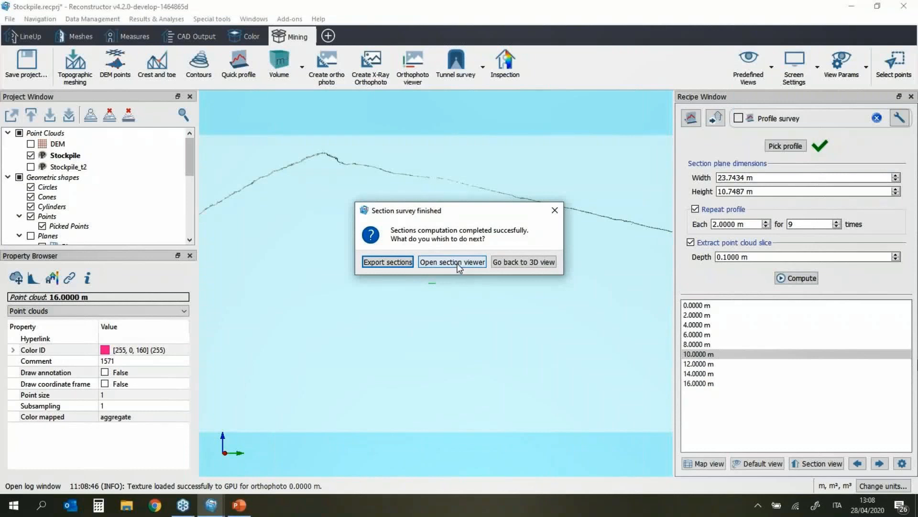
Step: Open the computed cross sections in the section viewer to inspect the profile
{"action": "left_click", "coordinate": [453, 262]}
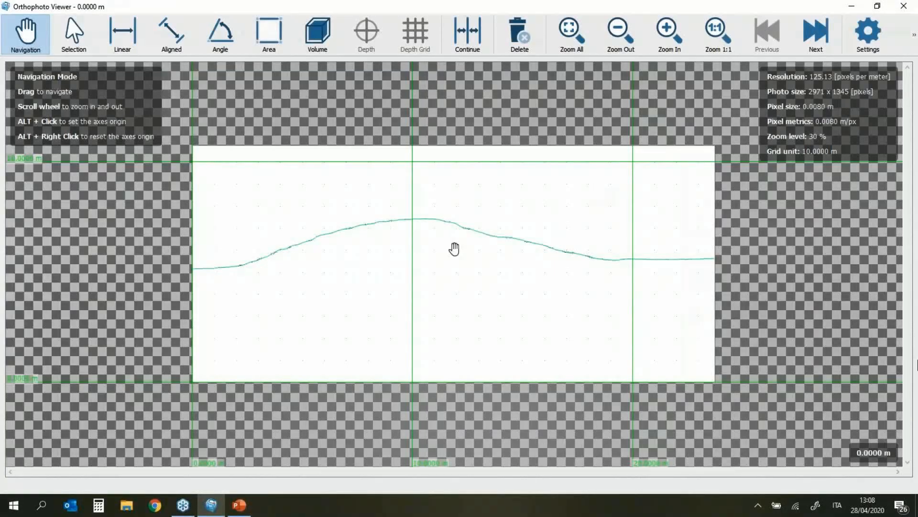
{"action": "scroll", "coordinate": [305, 274], "scroll_direction": "up", "scroll_amount": 2}
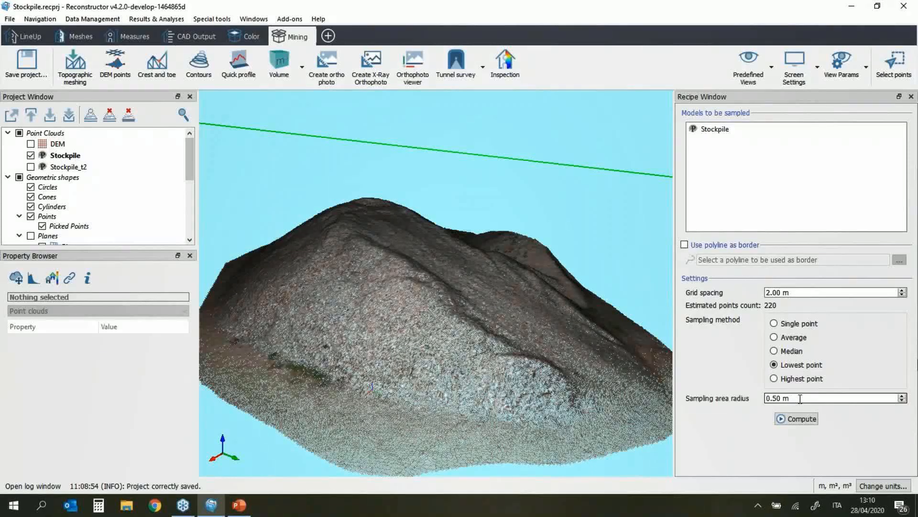
Step: Compute the Stockpile DEM points and save them as Orthophoto + depth grid
{"action": "left_click", "coordinate": [807, 421]}
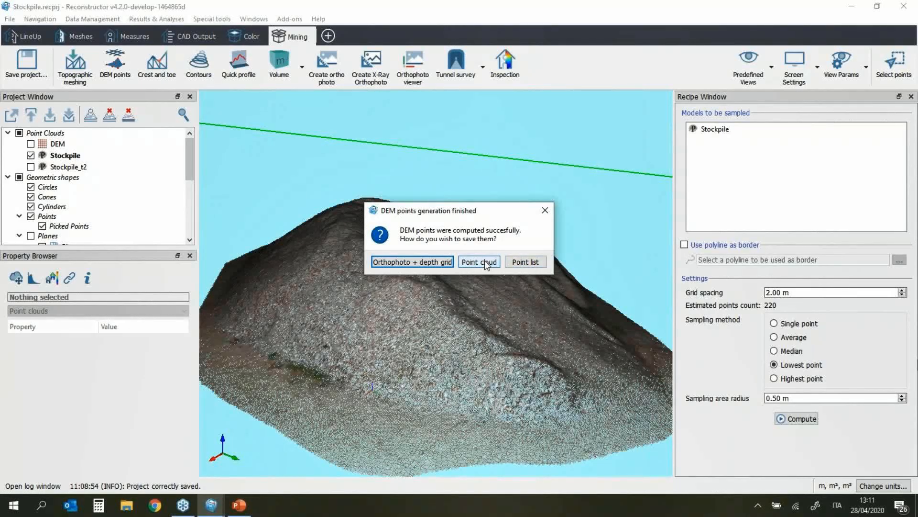
{"action": "left_click", "coordinate": [430, 262]}
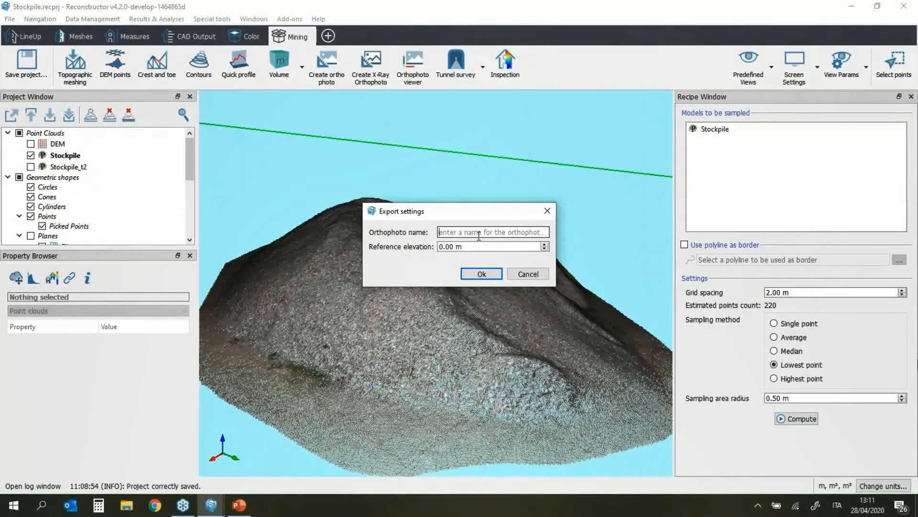
Step: Name the orthophoto 'Dem', keep reference elevation 0.00 m, and confirm
{"action": "left_click", "coordinate": [478, 233]}
{"action": "type", "text": "Dem"}
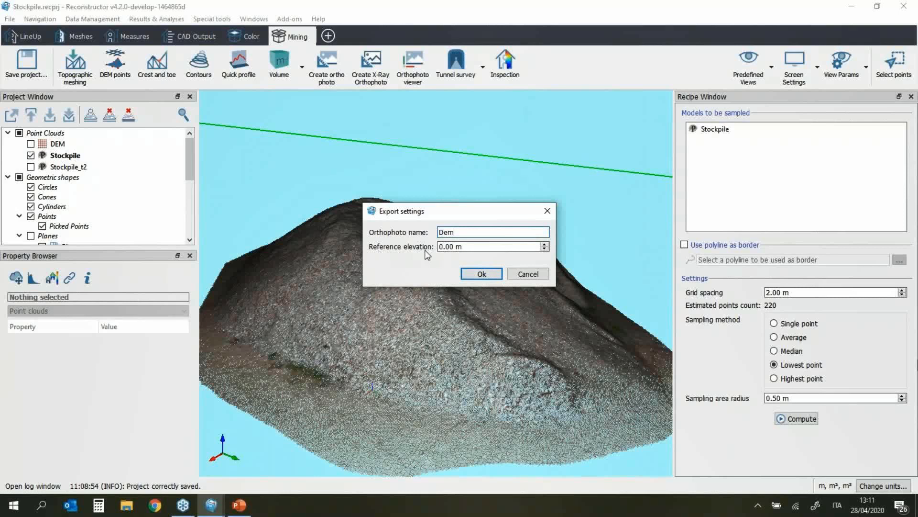
{"action": "left_click", "coordinate": [481, 275]}
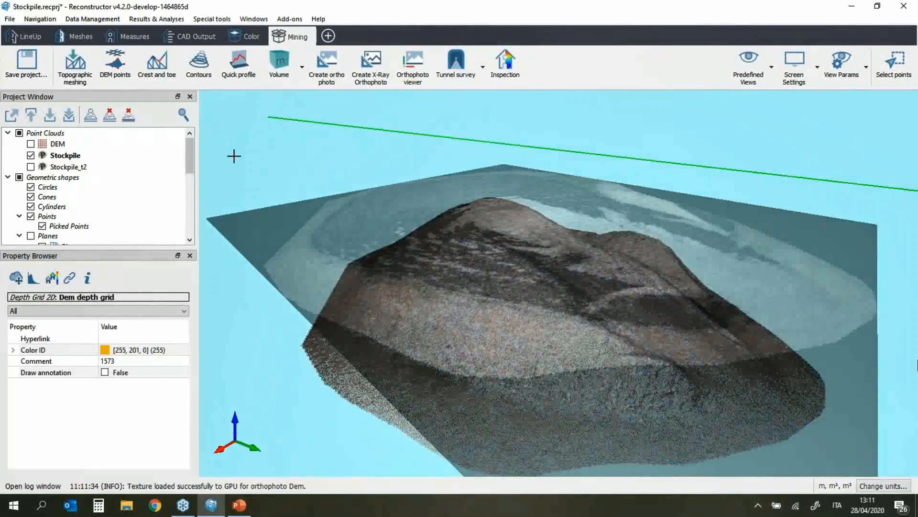
Step: Find the Dem depth grid and Dem orthophoto under Results and view them over the tilted stockpile
{"action": "scroll", "coordinate": [72, 191], "scroll_direction": "down", "scroll_amount": 10}
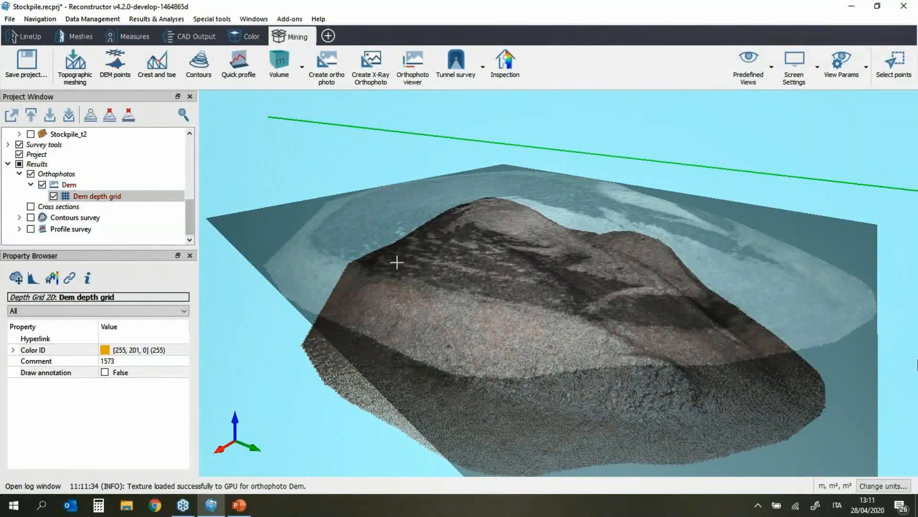
{"action": "scroll", "coordinate": [406, 276], "scroll_direction": "down", "scroll_amount": 3}
{"action": "left_click_drag", "start_coordinate": [365, 281], "coordinate": [357, 352]}
{"action": "left_click", "coordinate": [70, 195]}
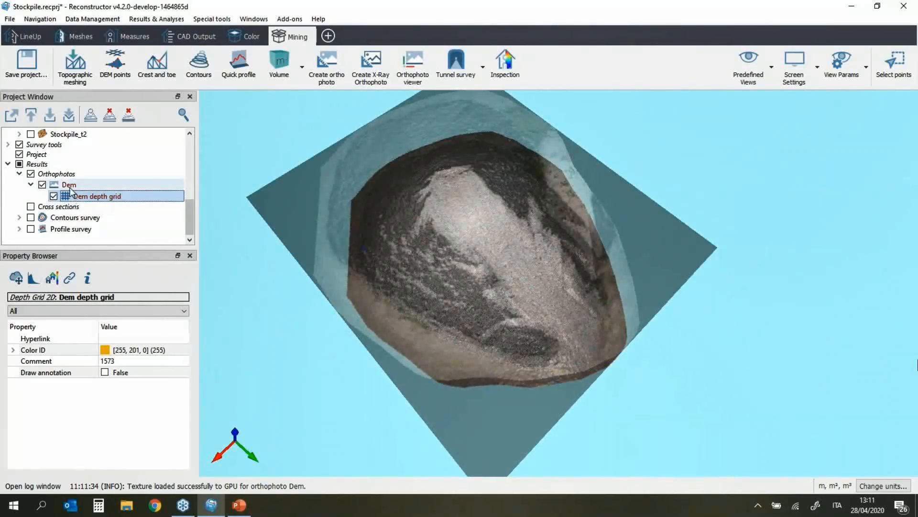
{"action": "left_click", "coordinate": [76, 184]}
Step: Generate the DEM structured point cloud from the Dem orthophoto and start exporting it as E57
{"action": "right_click", "coordinate": [80, 184]}
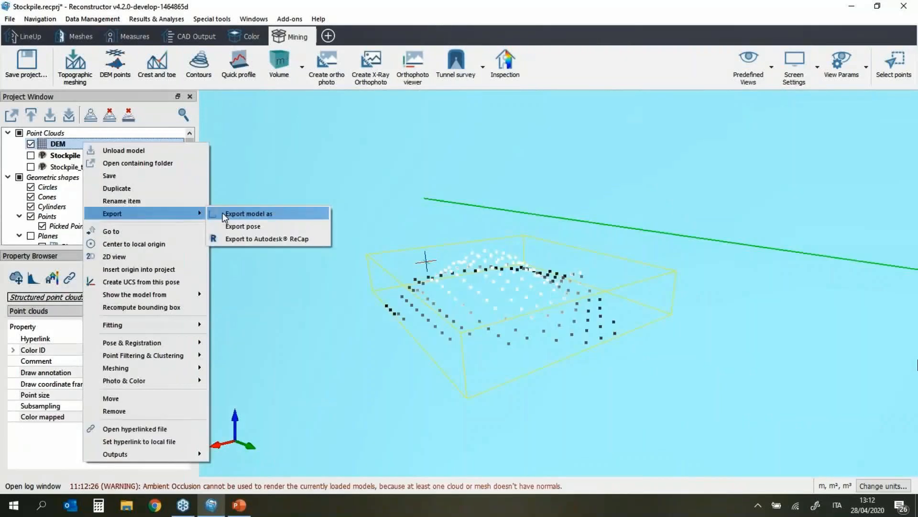
{"action": "left_click", "coordinate": [253, 212]}
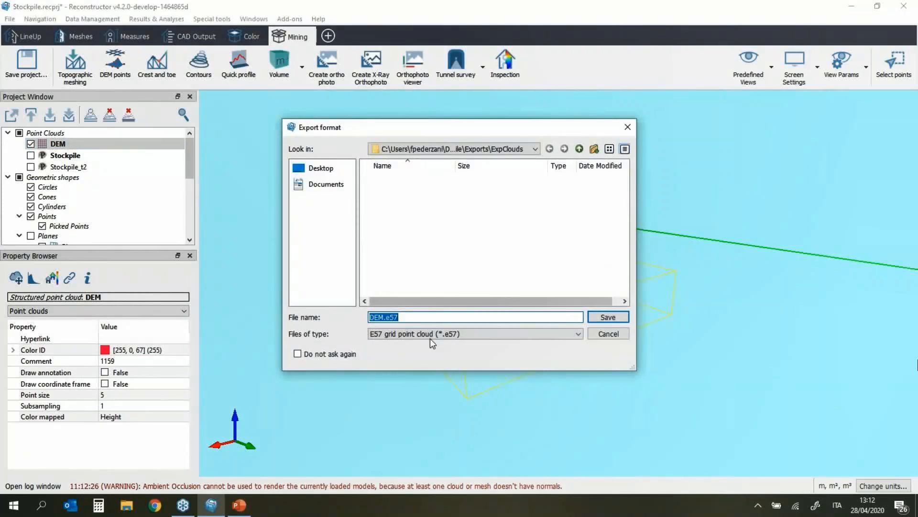
Step: Review the other export formats, then cancel the DEM.e57 export without saving
{"action": "left_click", "coordinate": [492, 334]}
{"action": "left_click", "coordinate": [495, 336]}
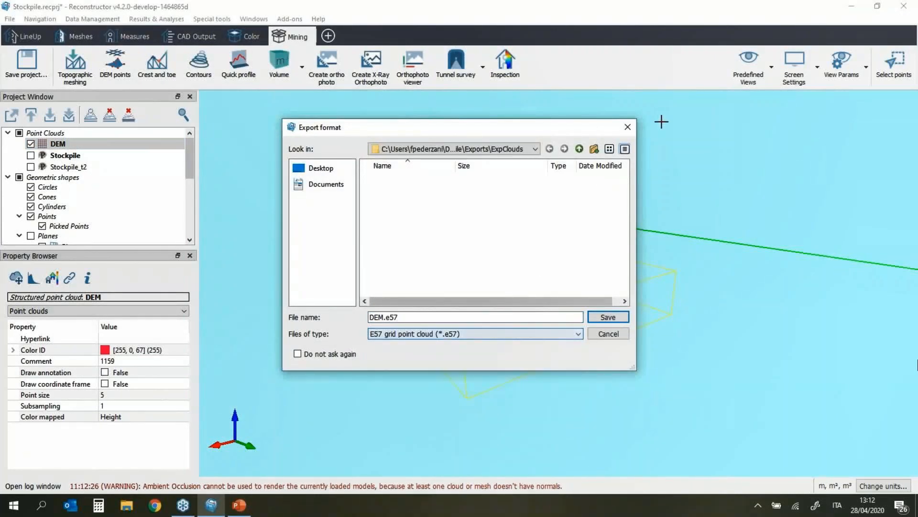
{"action": "left_click", "coordinate": [627, 126]}
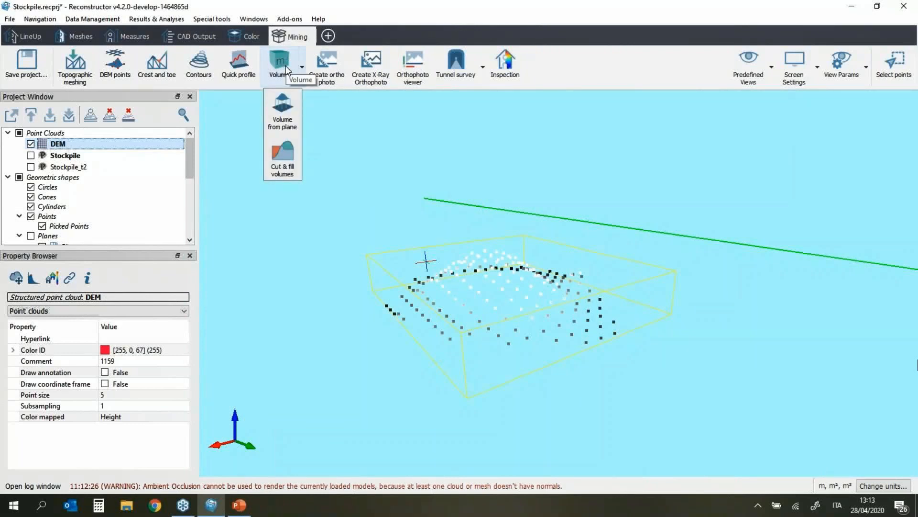
Step: Hide DEM, show the Stockpile point cloud, and start a Volume from plane calculation
{"action": "left_click", "coordinate": [60, 156]}
{"action": "left_click", "coordinate": [30, 143]}
{"action": "left_click", "coordinate": [31, 155]}
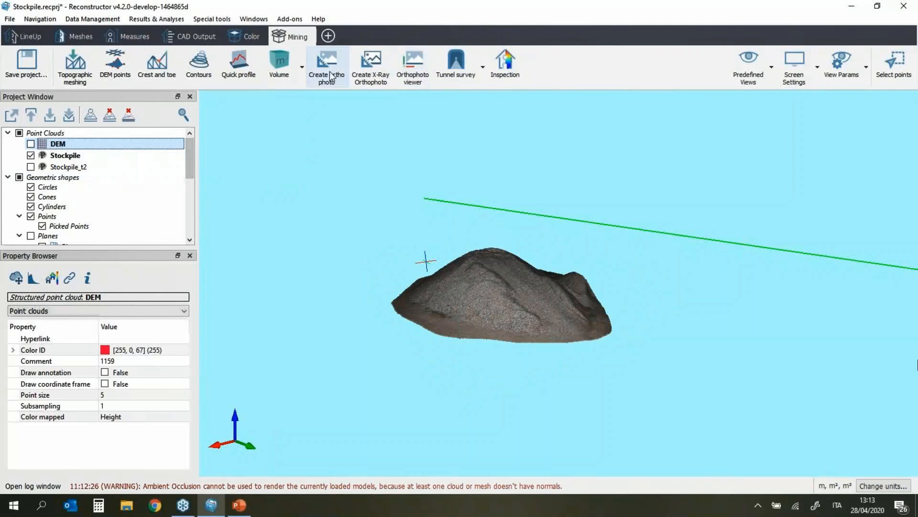
{"action": "left_click", "coordinate": [288, 78]}
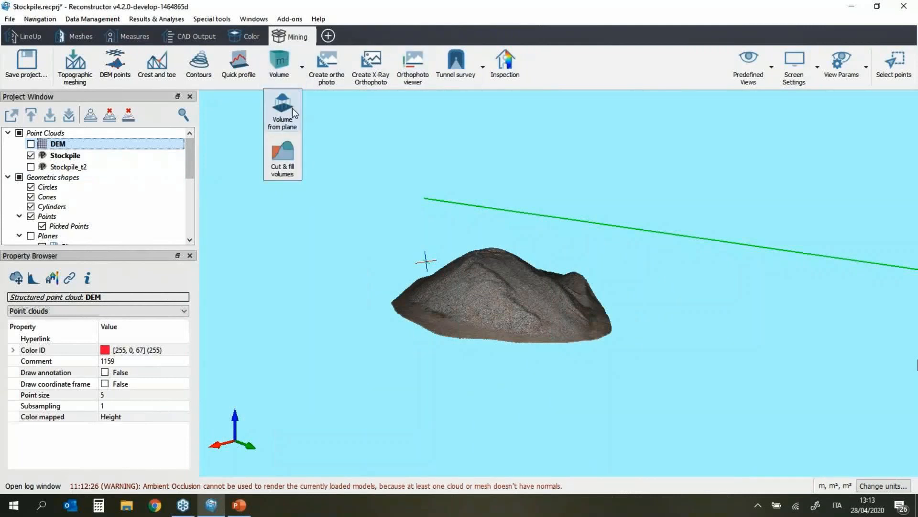
{"action": "left_click", "coordinate": [275, 126]}
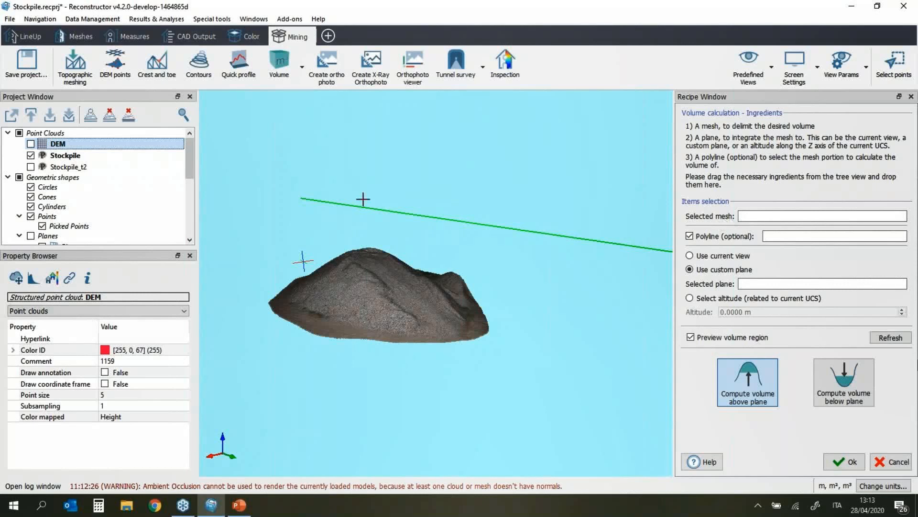
Step: Swap the Stockpile point cloud for the Stockpile triangle mesh and zoom to inspect it
{"action": "left_click", "coordinate": [98, 155]}
{"action": "right_click", "coordinate": [102, 157]}
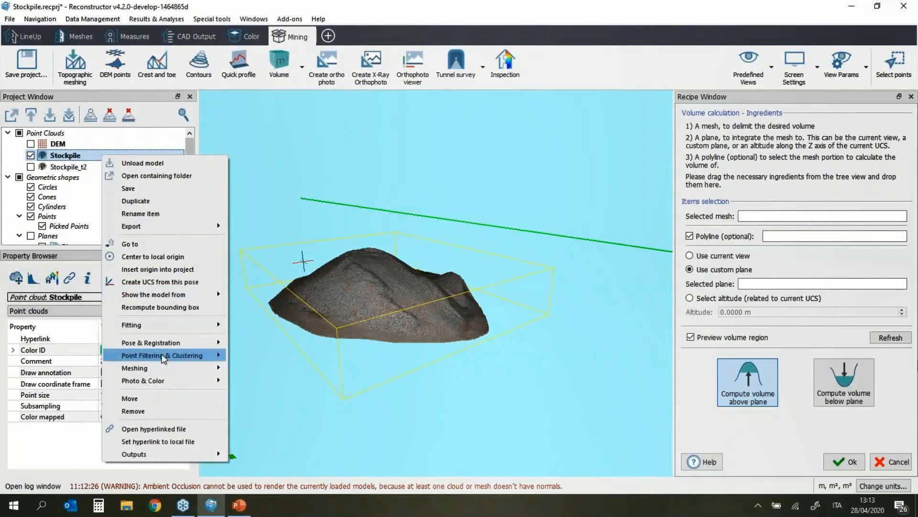
{"action": "mouse_move", "coordinate": [165, 368]}
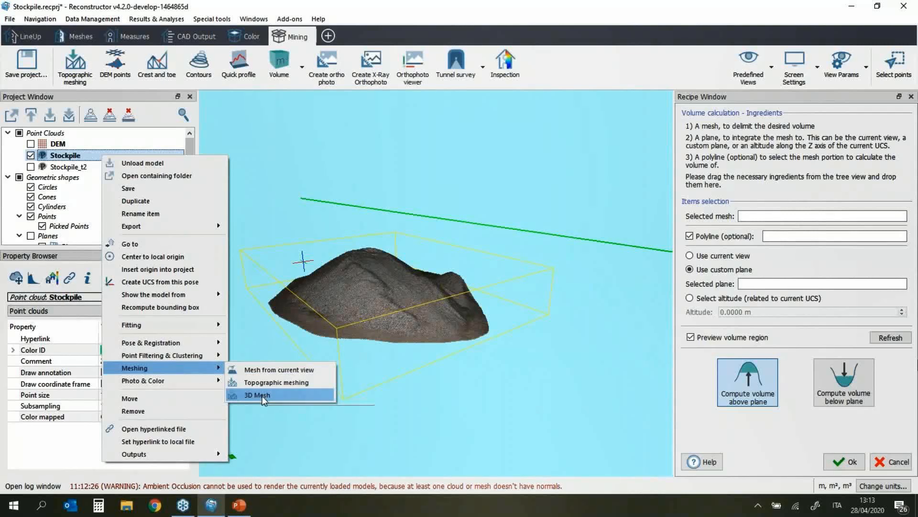
{"action": "left_click", "coordinate": [29, 158]}
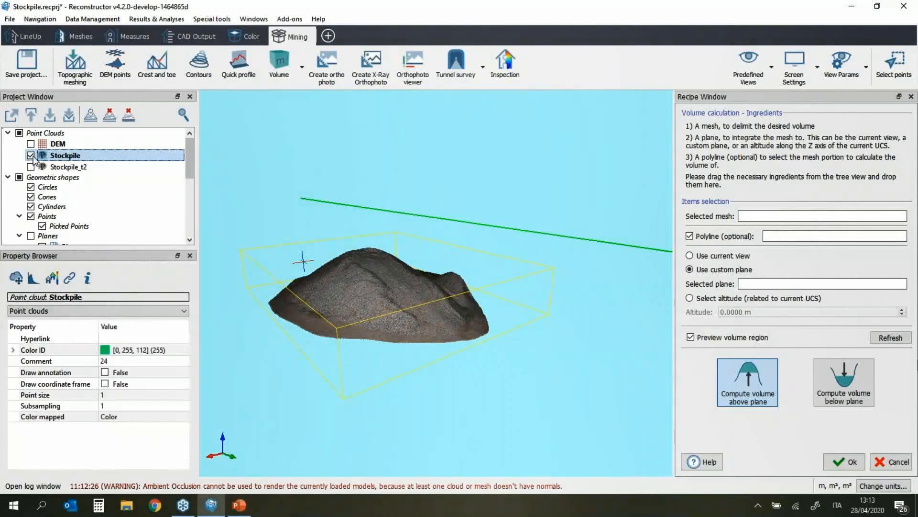
{"action": "scroll", "coordinate": [113, 198], "scroll_direction": "down", "scroll_amount": 5}
{"action": "left_click", "coordinate": [30, 144]}
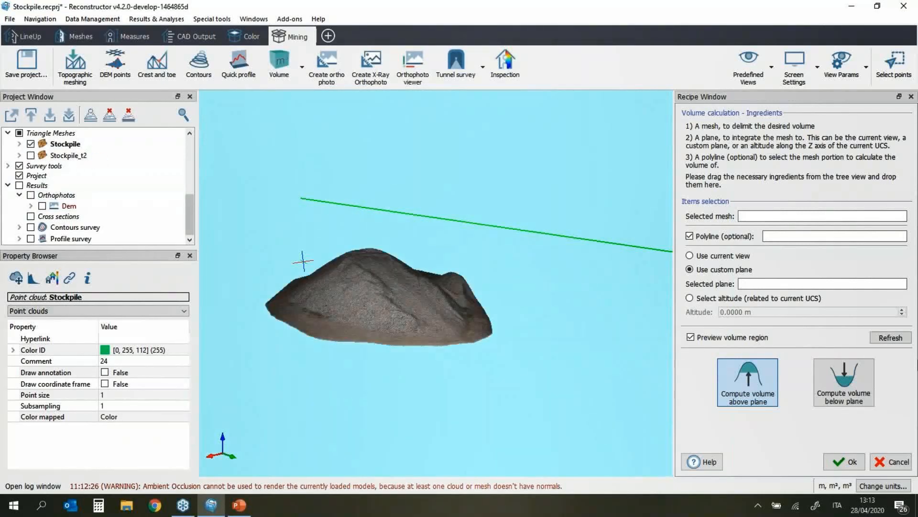
{"action": "scroll", "coordinate": [387, 288], "scroll_direction": "up", "scroll_amount": 5}
{"action": "scroll", "coordinate": [385, 315], "scroll_direction": "up", "scroll_amount": 5}
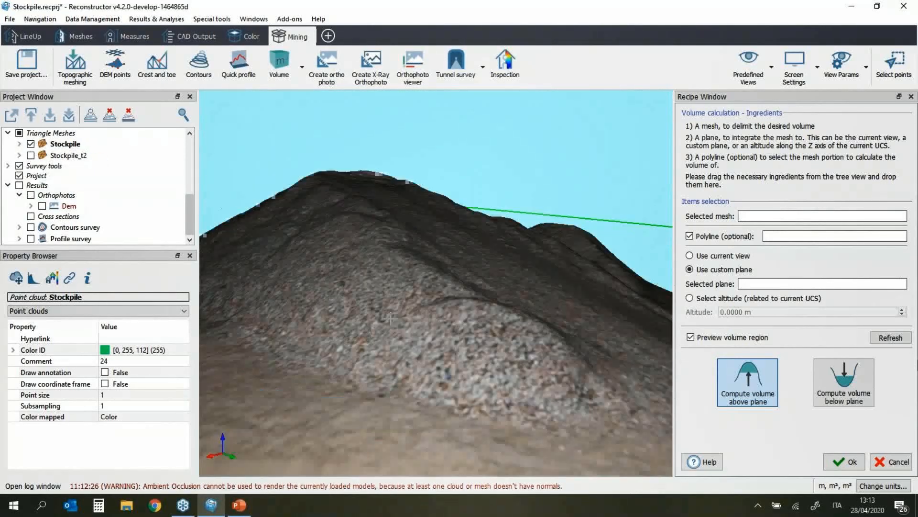
{"action": "scroll", "coordinate": [402, 328], "scroll_direction": "down", "scroll_amount": 10}
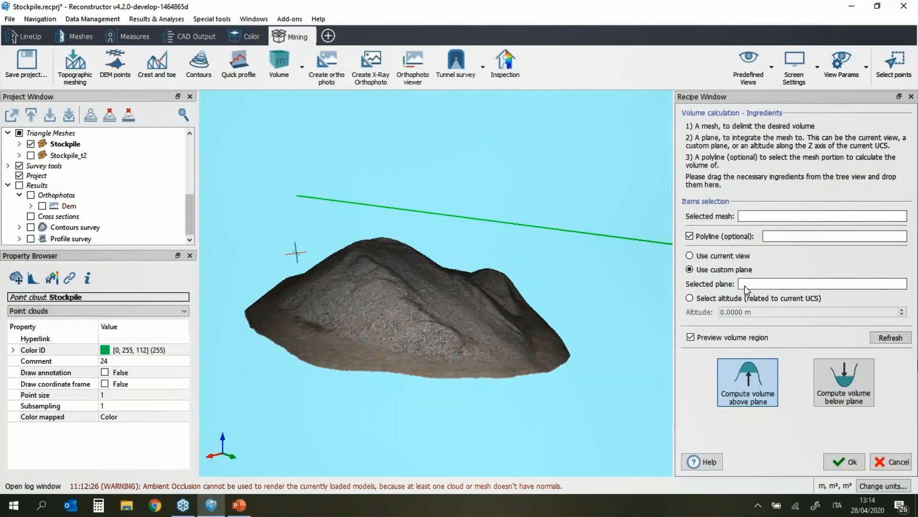
{"action": "scroll", "coordinate": [111, 234], "scroll_direction": "up", "scroll_amount": 3}
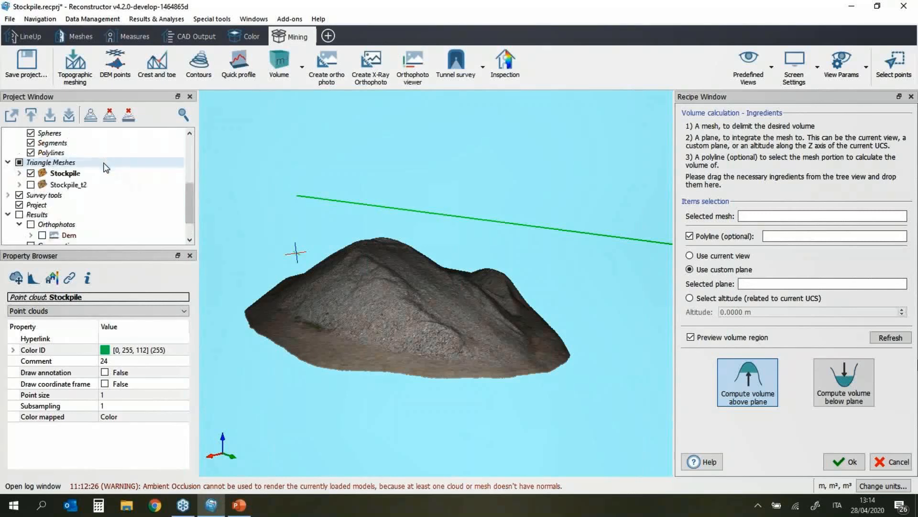
{"action": "scroll", "coordinate": [82, 206], "scroll_direction": "down", "scroll_amount": 2}
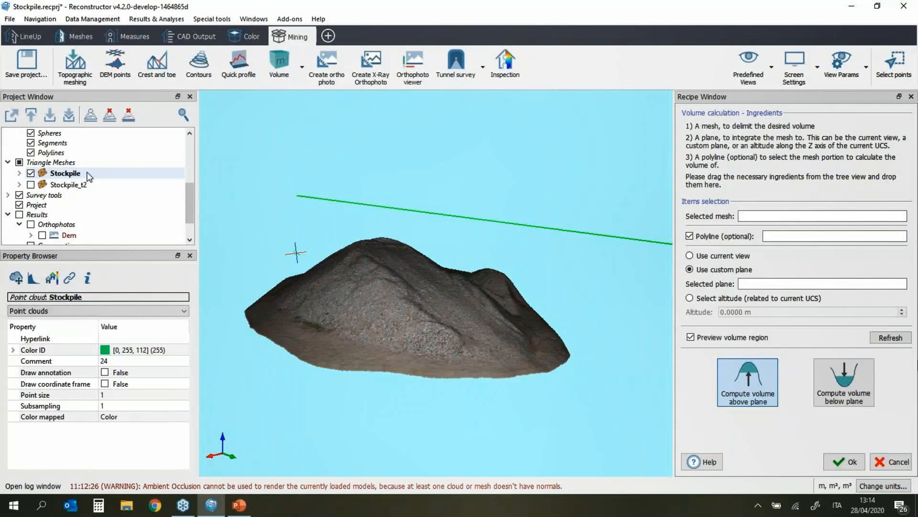
{"action": "scroll", "coordinate": [89, 177], "scroll_direction": "up", "scroll_amount": 2}
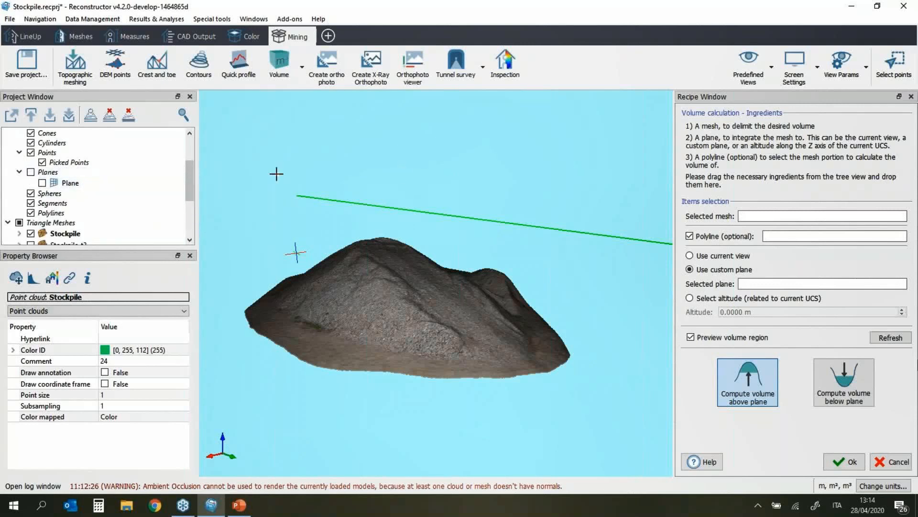
{"action": "scroll", "coordinate": [27, 180], "scroll_direction": "up", "scroll_amount": 2}
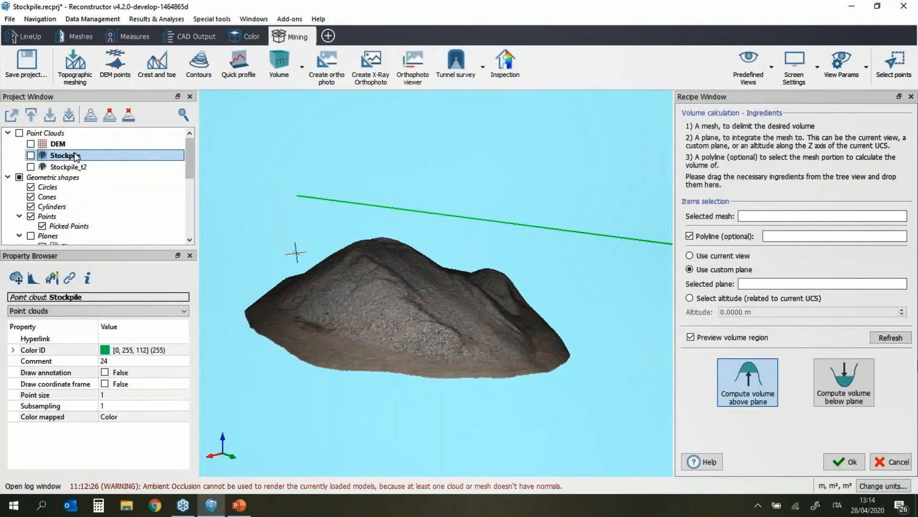
Step: Close the volume panel and show the Stockpile point cloud from a top-down view
{"action": "left_click", "coordinate": [911, 97]}
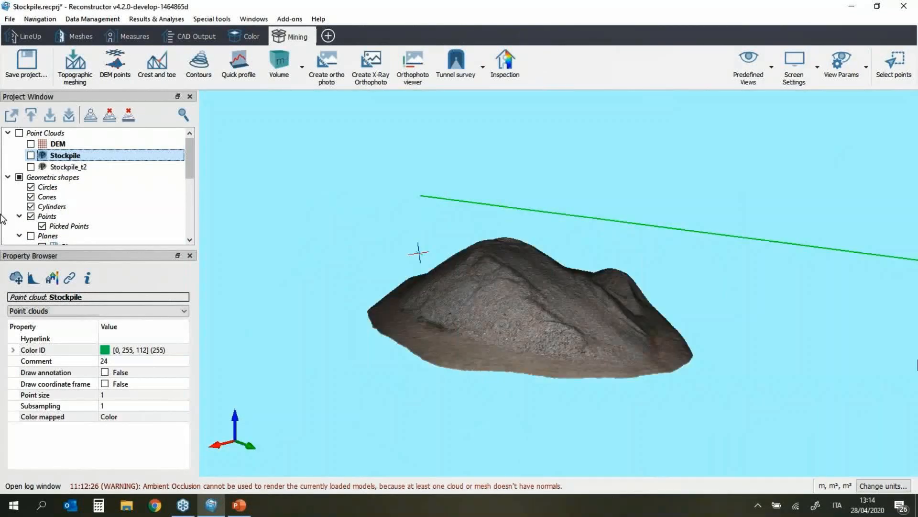
{"action": "left_click", "coordinate": [31, 155]}
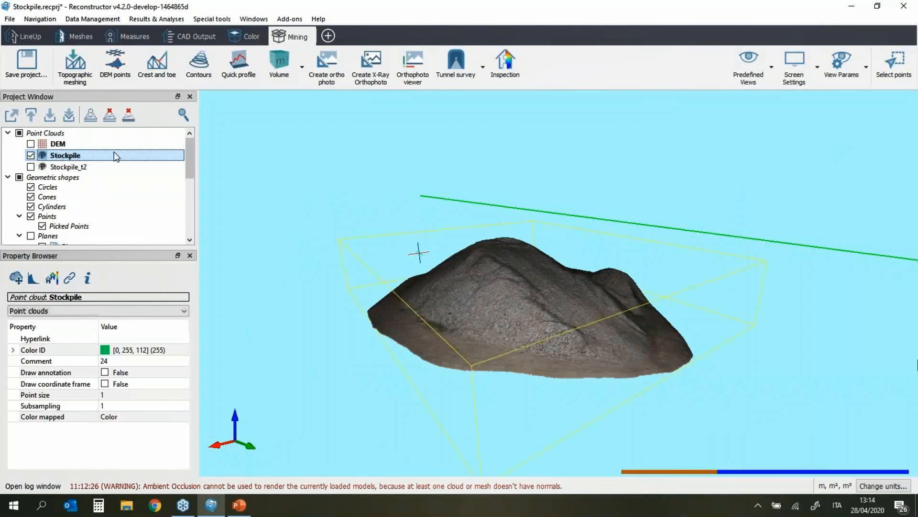
{"action": "scroll", "coordinate": [144, 163], "scroll_direction": "down", "scroll_amount": 5}
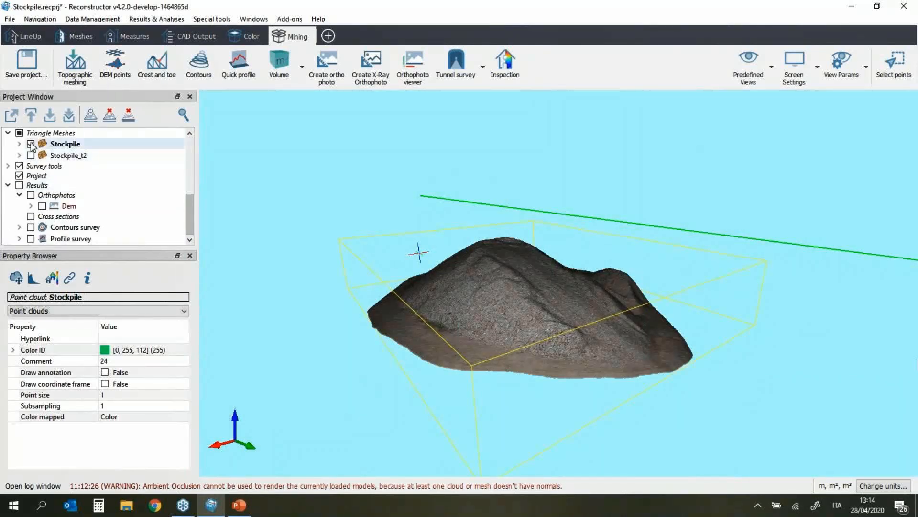
{"action": "left_click_drag", "start_coordinate": [189, 208], "coordinate": [190, 154]}
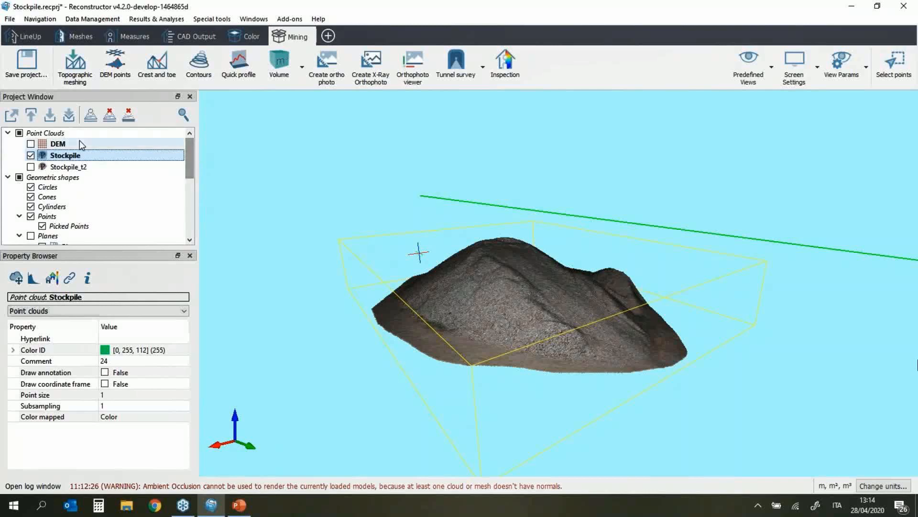
{"action": "scroll", "coordinate": [464, 344], "scroll_direction": "up", "scroll_amount": 4}
{"action": "scroll", "coordinate": [462, 342], "scroll_direction": "down", "scroll_amount": 2}
{"action": "left_click_drag", "start_coordinate": [450, 323], "coordinate": [471, 374]}
{"action": "scroll", "coordinate": [458, 235], "scroll_direction": "down", "scroll_amount": 1}
{"action": "left_click_drag", "start_coordinate": [461, 234], "coordinate": [457, 269]}
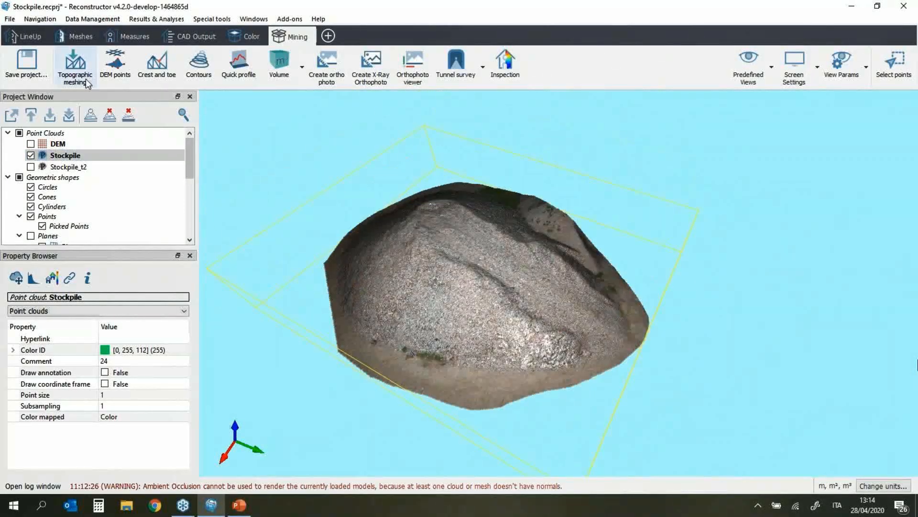
Step: Open the Create/edit plane tool from Meshes > Basic shapes
{"action": "left_click", "coordinate": [77, 37]}
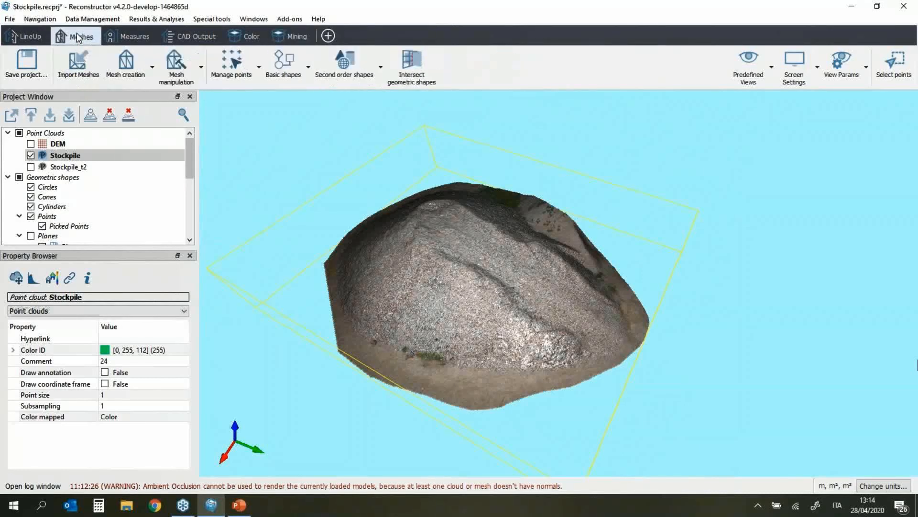
{"action": "left_click", "coordinate": [293, 72]}
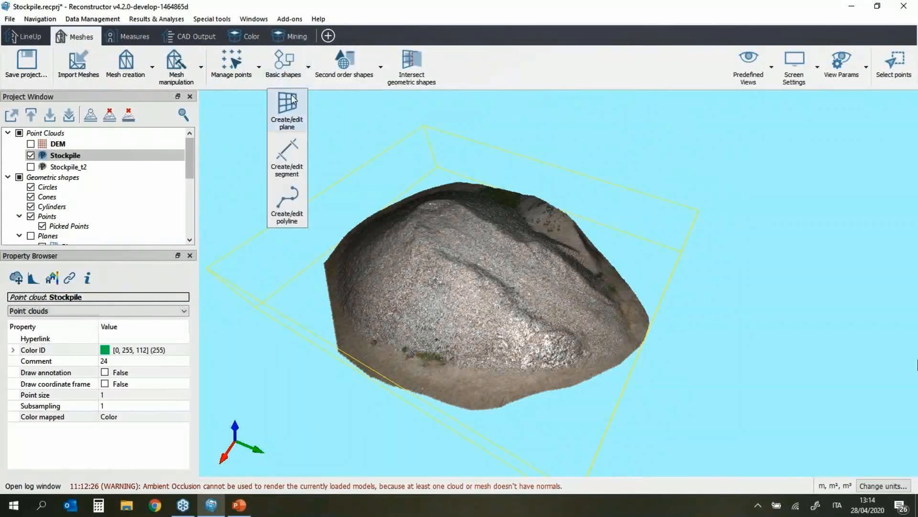
{"action": "left_click", "coordinate": [289, 123]}
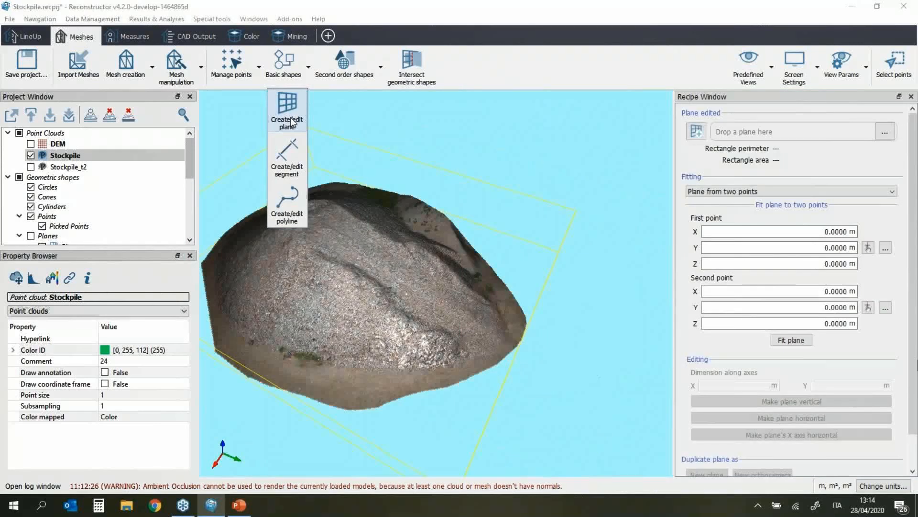
Step: Create Plane 2 using the two-point fitting method and begin picking its points
{"action": "left_click", "coordinate": [701, 134]}
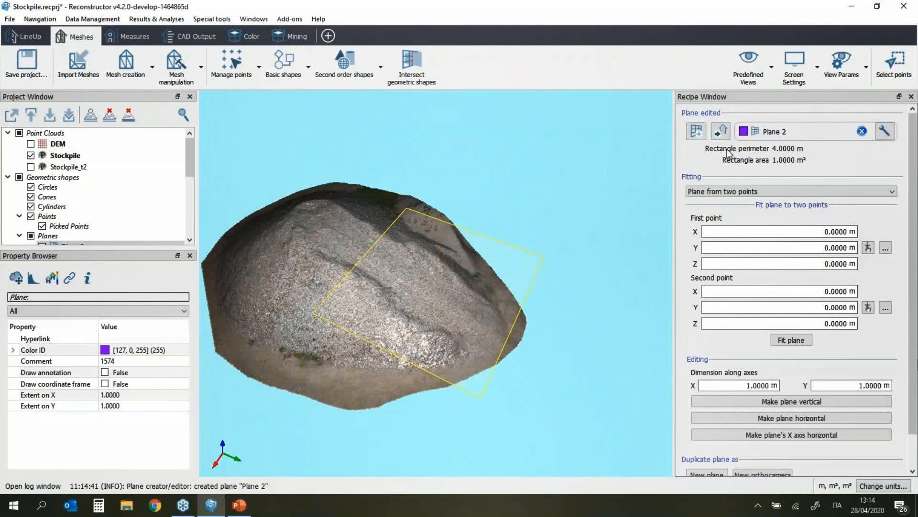
{"action": "left_click", "coordinate": [793, 192]}
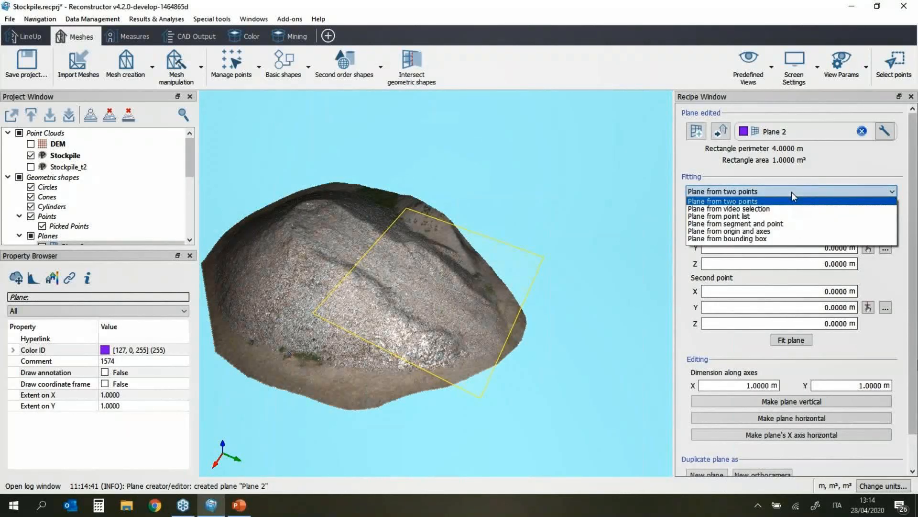
{"action": "left_click", "coordinate": [791, 191]}
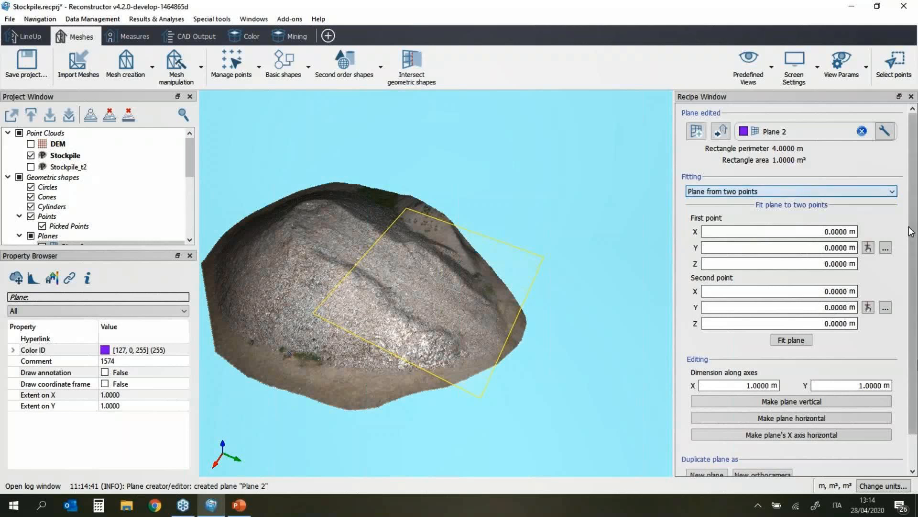
{"action": "left_click", "coordinate": [868, 248]}
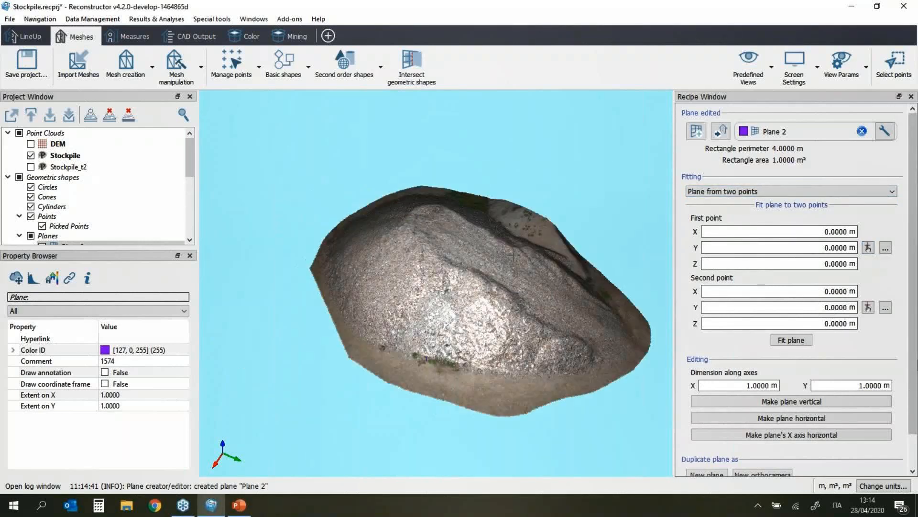
{"action": "left_click", "coordinate": [868, 247]}
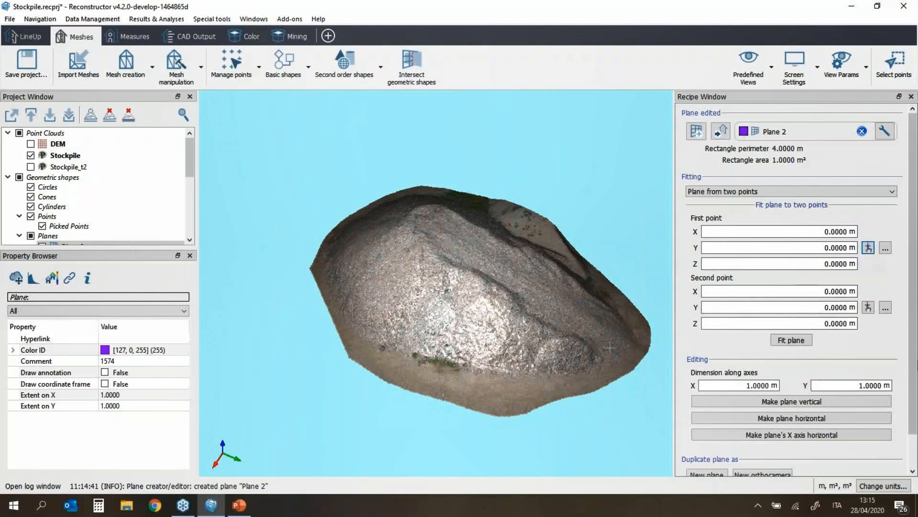
Step: Pick both points on the Stockpile, the second at 127.4970, 915.7190, 11.3120 m, then zoom out
{"action": "left_click", "coordinate": [633, 359]}
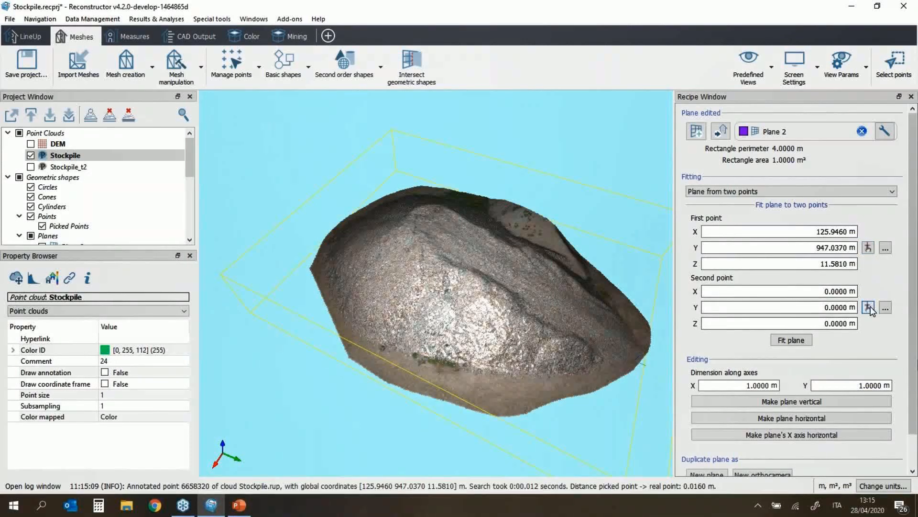
{"action": "left_click", "coordinate": [327, 247]}
{"action": "scroll", "coordinate": [505, 367], "scroll_direction": "down", "scroll_amount": 1}
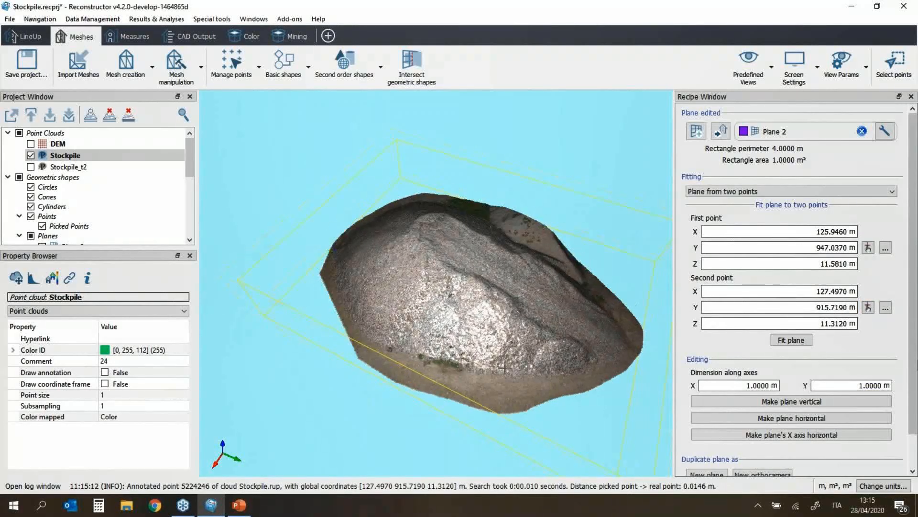
{"action": "scroll", "coordinate": [504, 367], "scroll_direction": "down", "scroll_amount": 3}
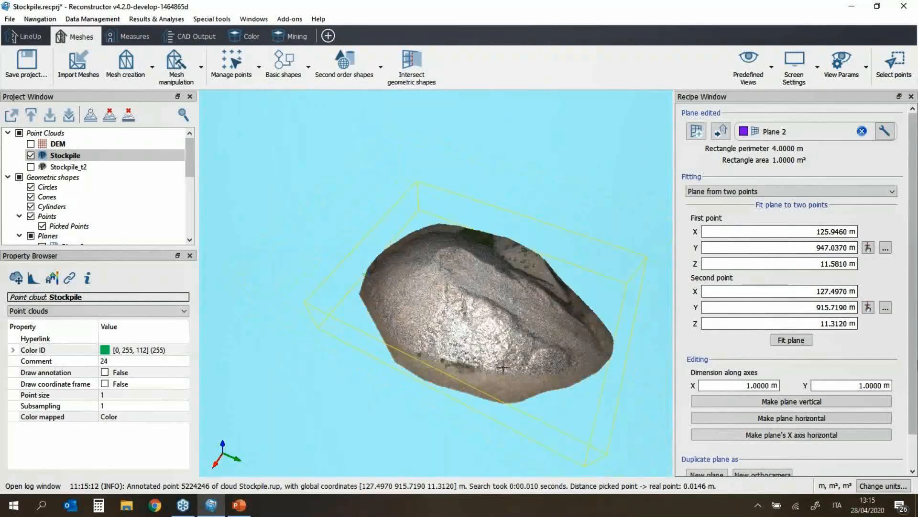
Step: Fit Plane 2 through the picked points and make it horizontal, 31.3564 by 6.2713 m
{"action": "left_click", "coordinate": [791, 340]}
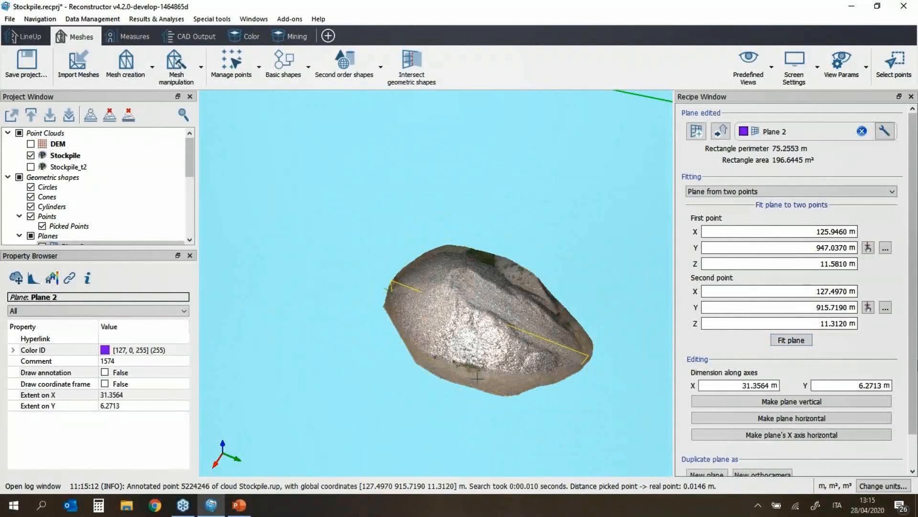
{"action": "left_click_drag", "start_coordinate": [511, 281], "coordinate": [518, 252]}
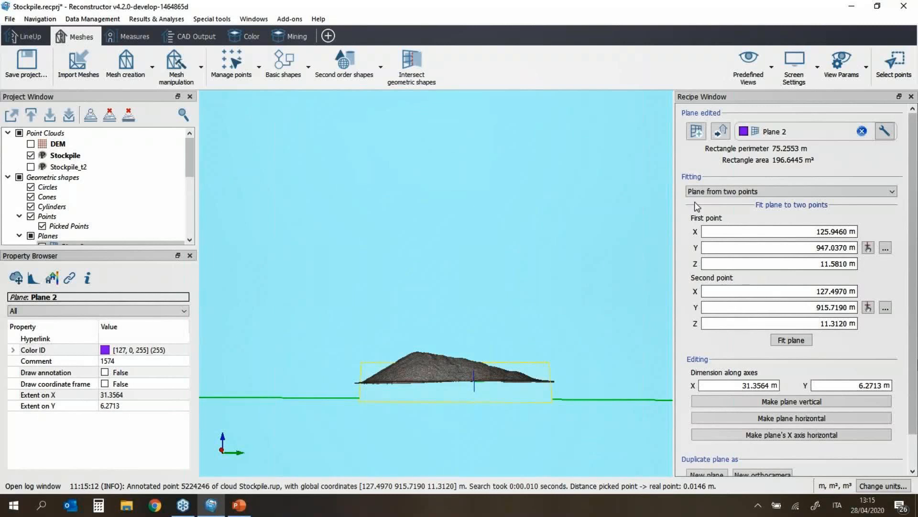
{"action": "left_click_drag", "start_coordinate": [438, 365], "coordinate": [436, 396]}
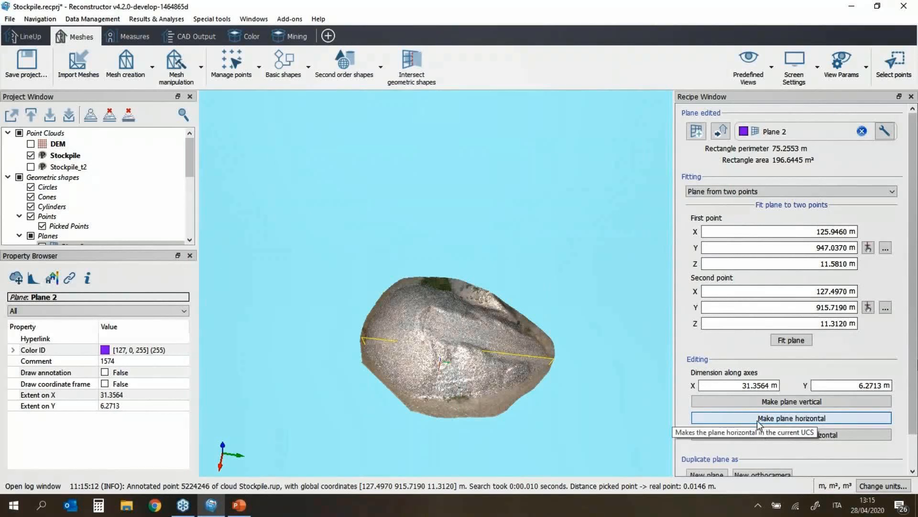
{"action": "left_click", "coordinate": [789, 419]}
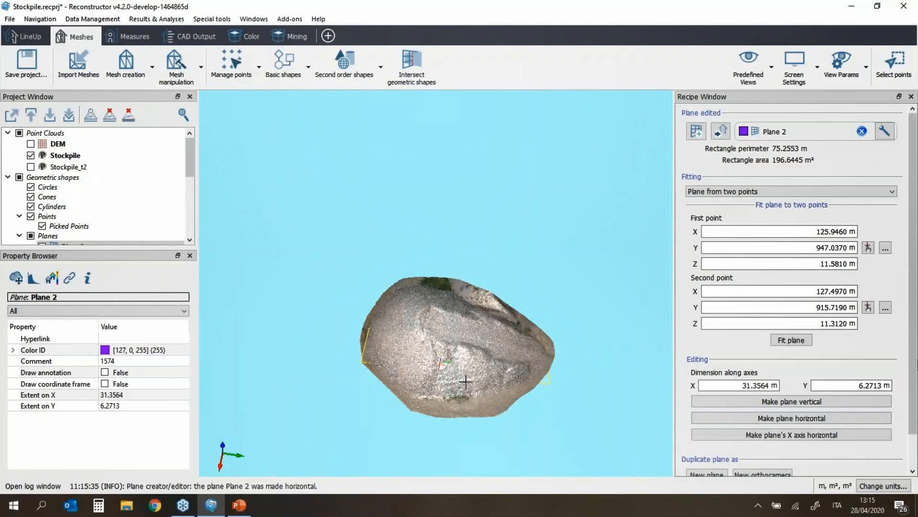
{"action": "scroll", "coordinate": [464, 352], "scroll_direction": "up", "scroll_amount": 2}
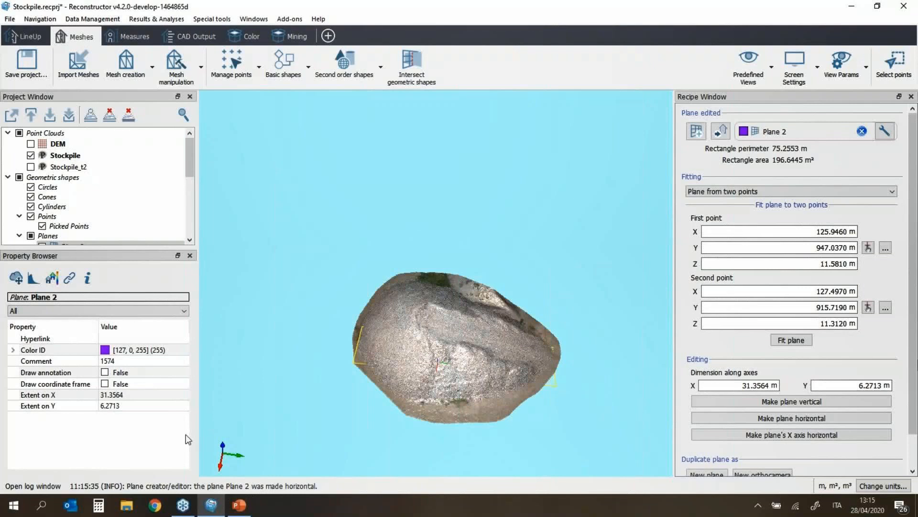
{"action": "double_click", "coordinate": [143, 396]}
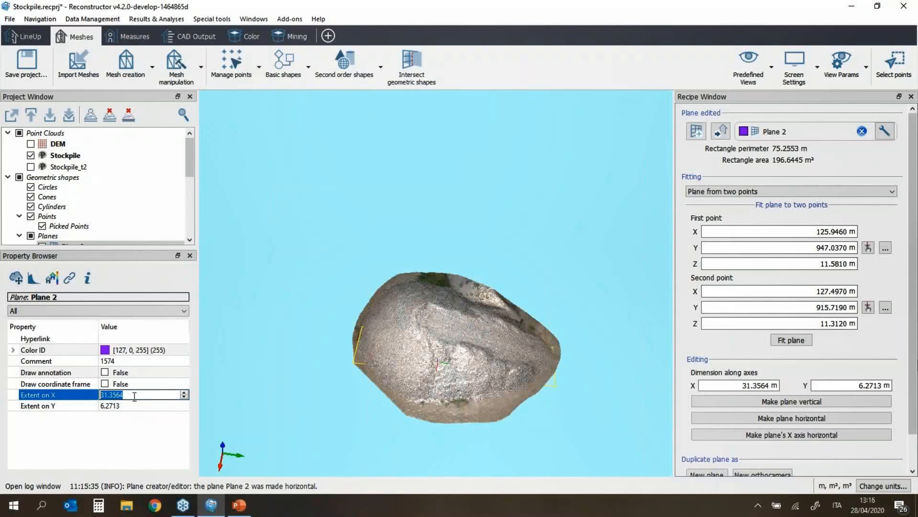
Step: Enlarge Plane 2 to an X extent of 39.3564 m and Y extent of 37.2713 m
{"action": "scroll", "coordinate": [136, 396], "scroll_direction": "up", "scroll_amount": 5}
{"action": "left_click", "coordinate": [139, 406]}
{"action": "scroll", "coordinate": [138, 406], "scroll_direction": "up", "scroll_amount": 12}
{"action": "scroll", "coordinate": [139, 405], "scroll_direction": "up", "scroll_amount": 13}
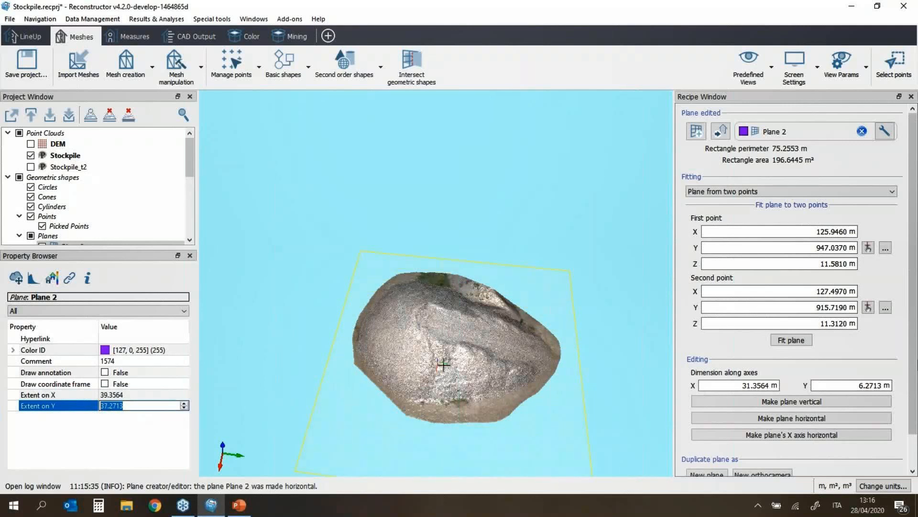
{"action": "left_click_drag", "start_coordinate": [454, 400], "coordinate": [457, 365]}
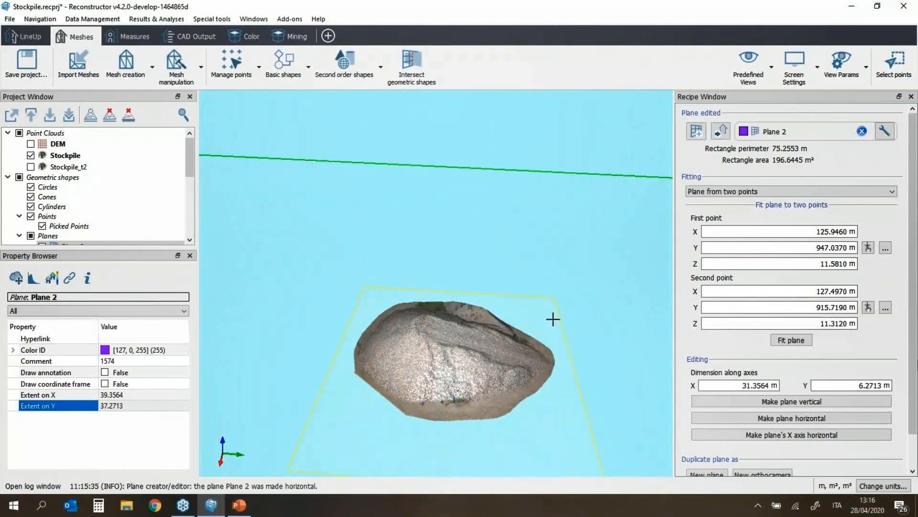
Step: Close the plane editor, recentre the stockpile view, and show the Mining tools
{"action": "left_click", "coordinate": [911, 97]}
{"action": "left_click_drag", "start_coordinate": [604, 364], "coordinate": [450, 259]}
{"action": "left_click_drag", "start_coordinate": [410, 222], "coordinate": [416, 198]}
{"action": "middle_click_drag", "start_coordinate": [416, 198], "coordinate": [482, 243]}
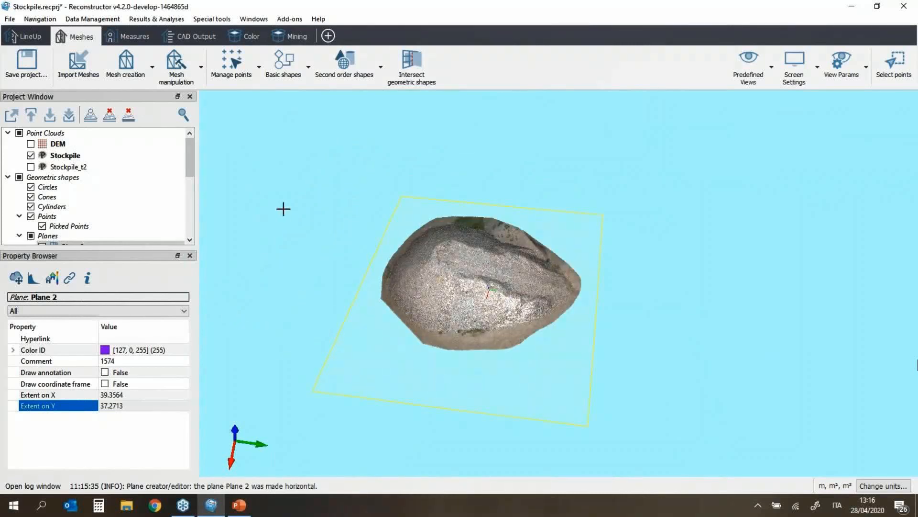
{"action": "left_click", "coordinate": [292, 41]}
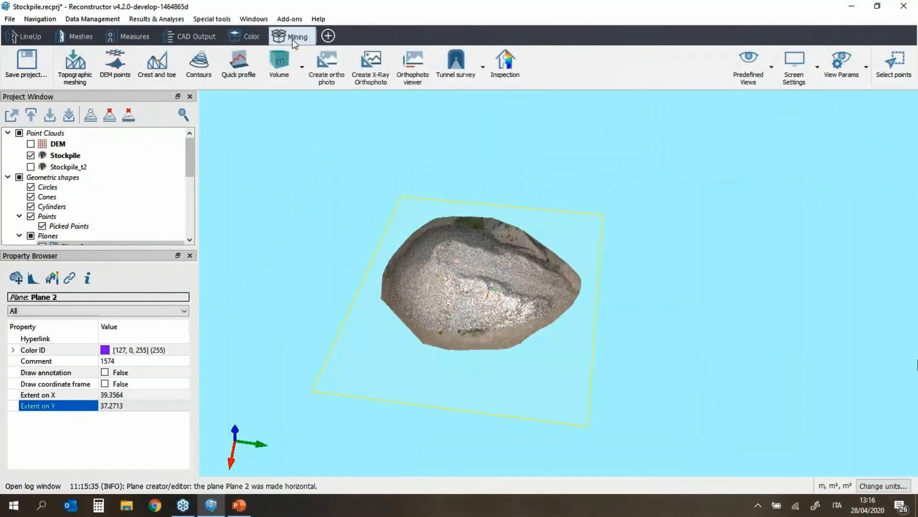
Step: Set up a volume-from-plane calculation with the Stockpile mesh and Plane 2 as the reference
{"action": "left_click", "coordinate": [283, 76]}
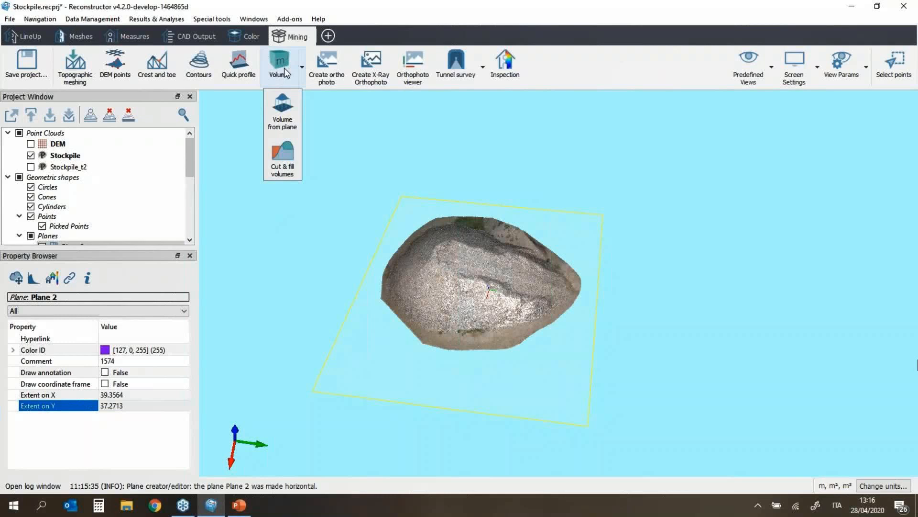
{"action": "left_click", "coordinate": [282, 111]}
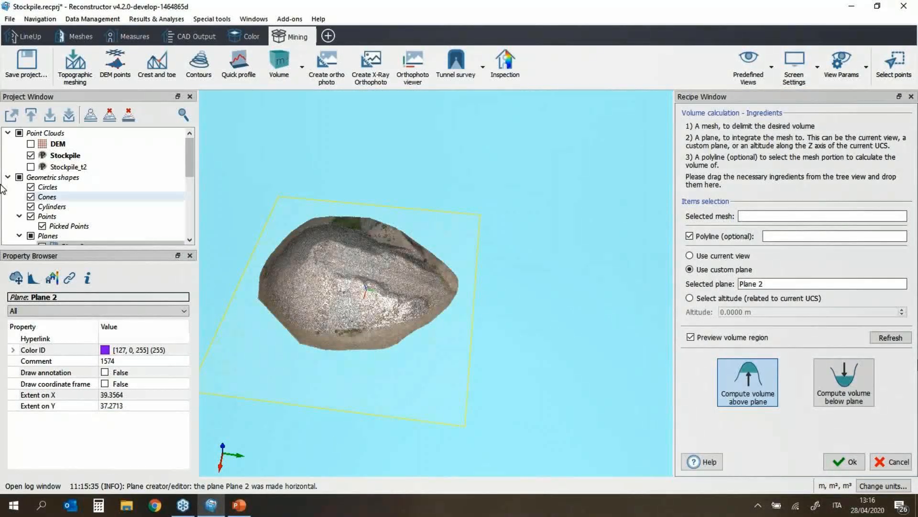
{"action": "scroll", "coordinate": [74, 210], "scroll_direction": "down", "scroll_amount": 3}
{"action": "left_click_drag", "start_coordinate": [72, 216], "coordinate": [753, 215]}
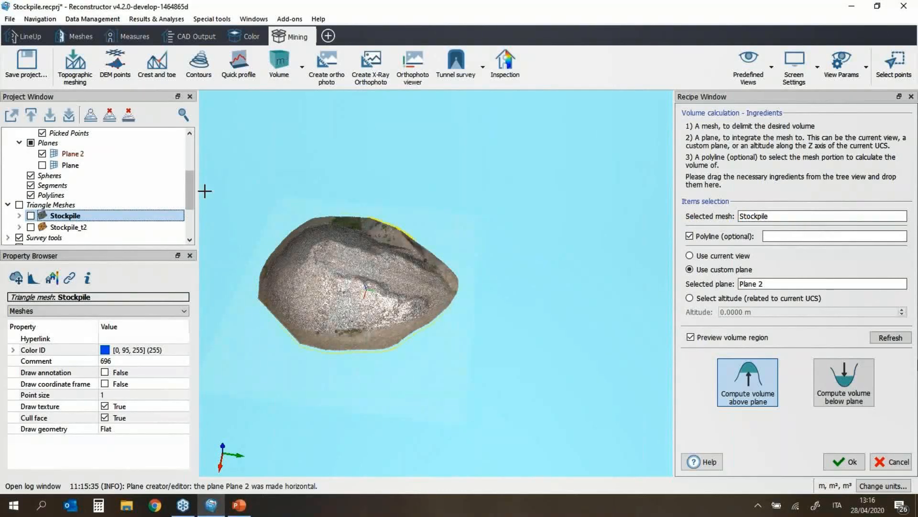
{"action": "left_click", "coordinate": [106, 154]}
{"action": "left_click_drag", "start_coordinate": [108, 160], "coordinate": [771, 286]}
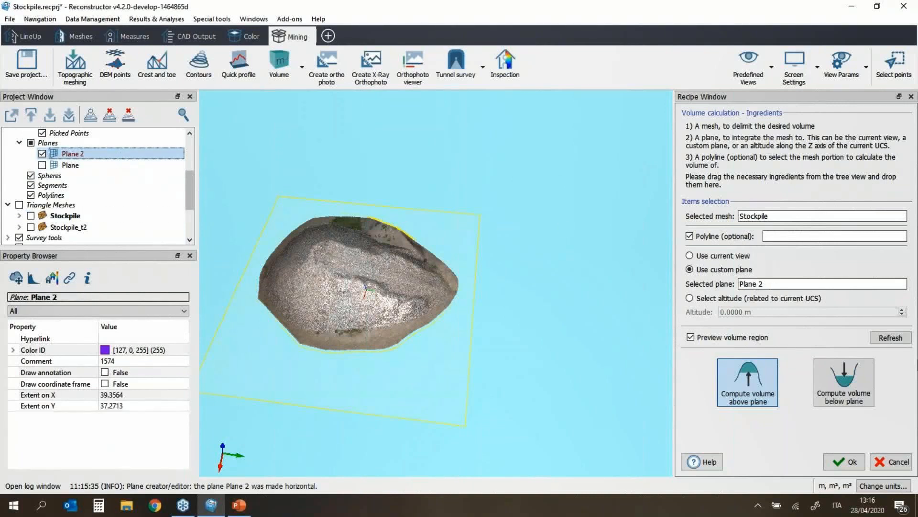
Step: Check the volume preview around the pile and compute the volume, 1044.0286 m³
{"action": "scroll", "coordinate": [390, 346], "scroll_direction": "up", "scroll_amount": 5}
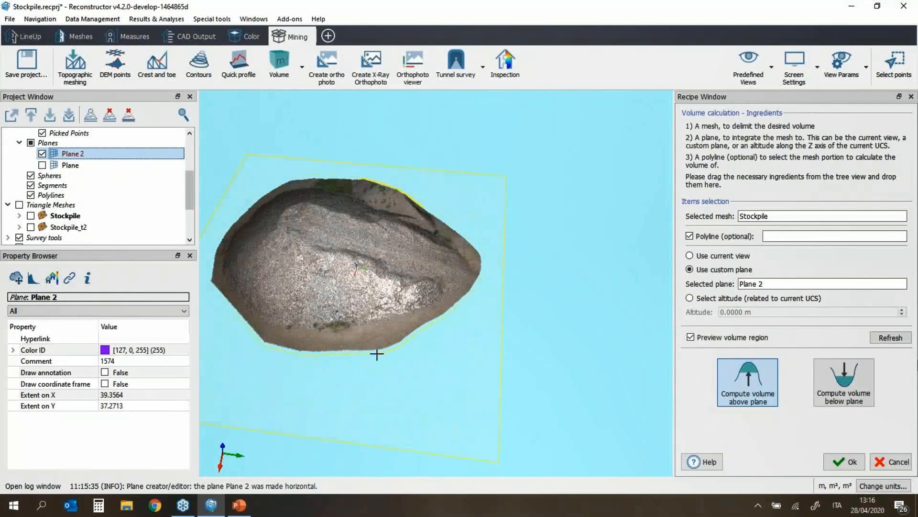
{"action": "middle_click_drag", "start_coordinate": [417, 275], "coordinate": [545, 268]}
{"action": "left_click_drag", "start_coordinate": [545, 268], "coordinate": [547, 349]}
{"action": "middle_click_drag", "start_coordinate": [473, 353], "coordinate": [406, 368]}
{"action": "scroll", "coordinate": [404, 368], "scroll_direction": "up", "scroll_amount": 2}
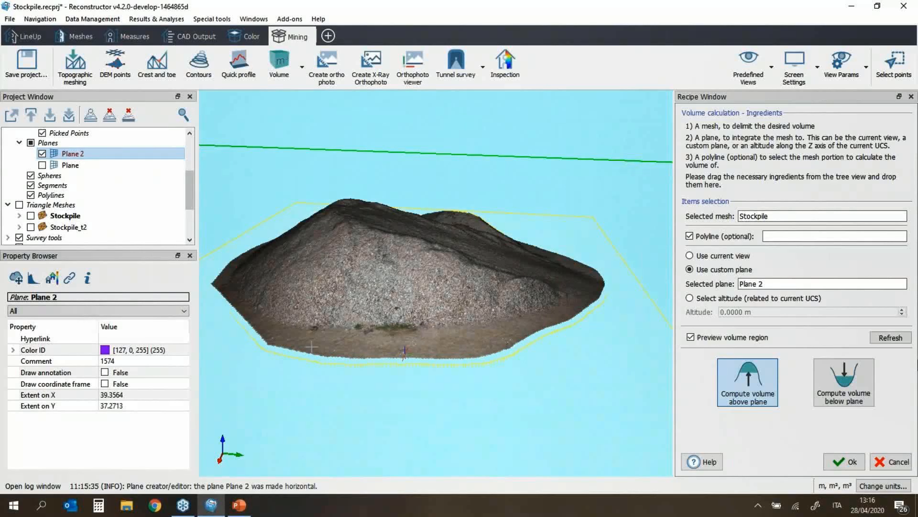
{"action": "scroll", "coordinate": [312, 346], "scroll_direction": "up", "scroll_amount": 1}
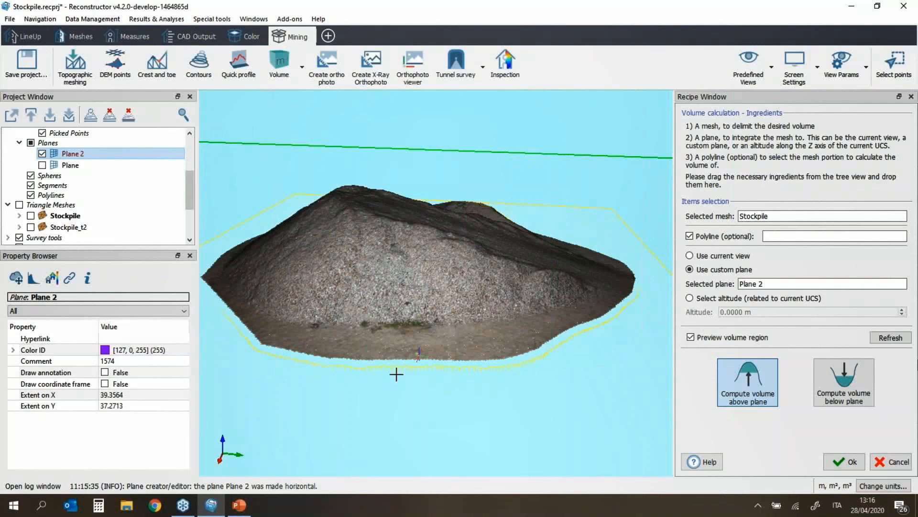
{"action": "scroll", "coordinate": [397, 375], "scroll_direction": "down", "scroll_amount": 1}
{"action": "scroll", "coordinate": [397, 374], "scroll_direction": "up", "scroll_amount": 1}
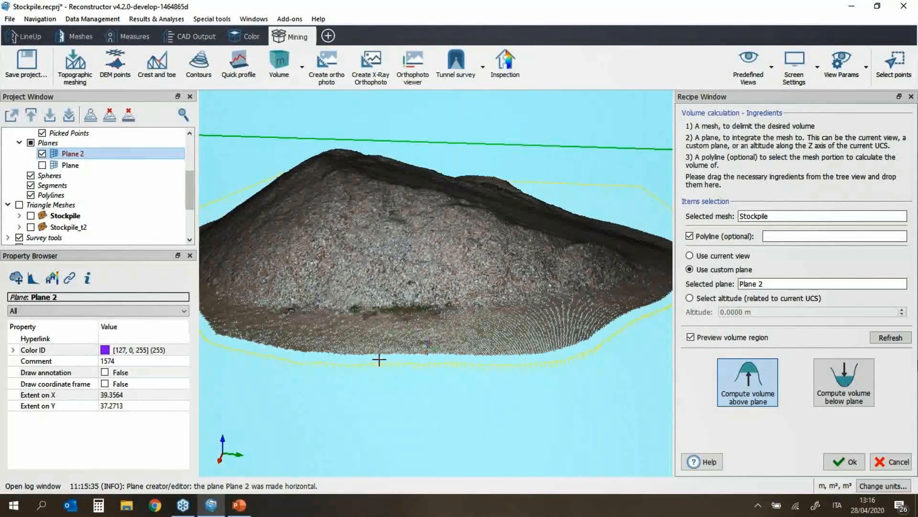
{"action": "scroll", "coordinate": [479, 377], "scroll_direction": "down", "scroll_amount": 1}
{"action": "scroll", "coordinate": [459, 371], "scroll_direction": "down", "scroll_amount": 1}
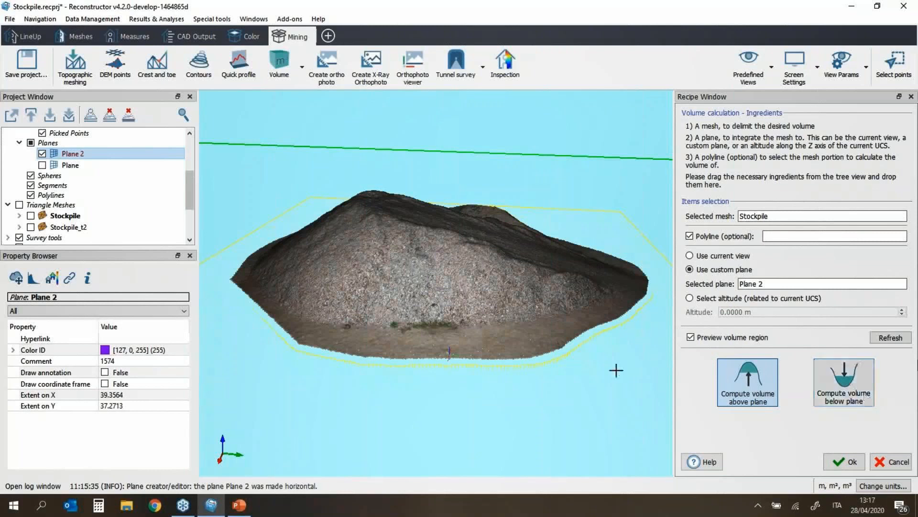
{"action": "scroll", "coordinate": [538, 345], "scroll_direction": "down", "scroll_amount": 1}
{"action": "scroll", "coordinate": [538, 346], "scroll_direction": "down", "scroll_amount": 1}
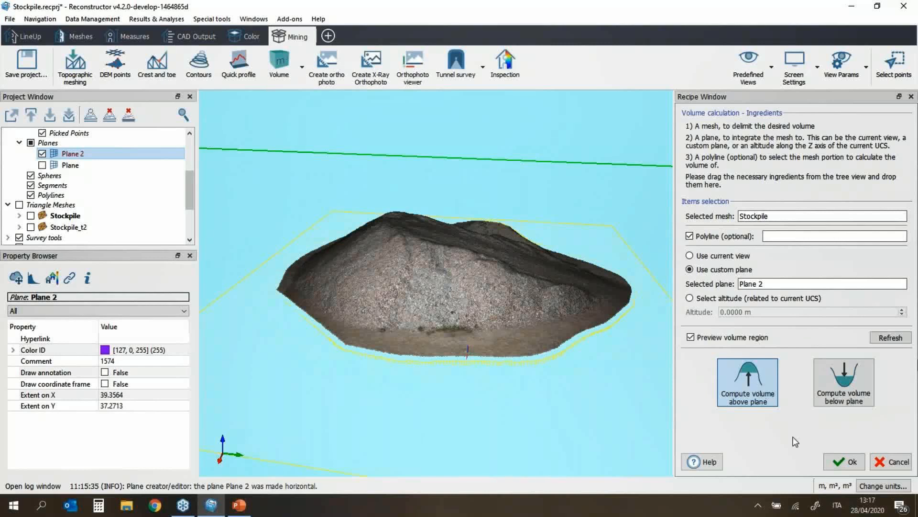
{"action": "left_click", "coordinate": [851, 463]}
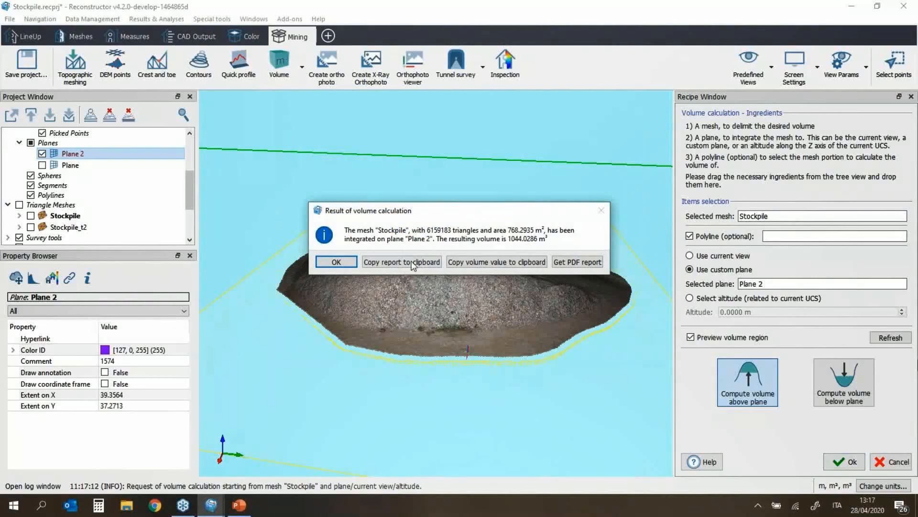
Step: Start a PDF report of the Stockpile volume result and review its report settings
{"action": "left_click_drag", "start_coordinate": [422, 214], "coordinate": [362, 205]}
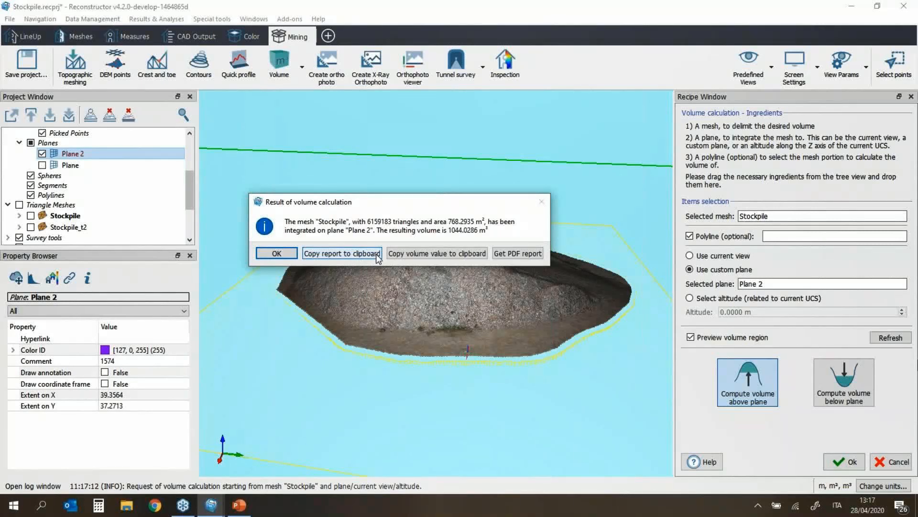
{"action": "left_click", "coordinate": [518, 252]}
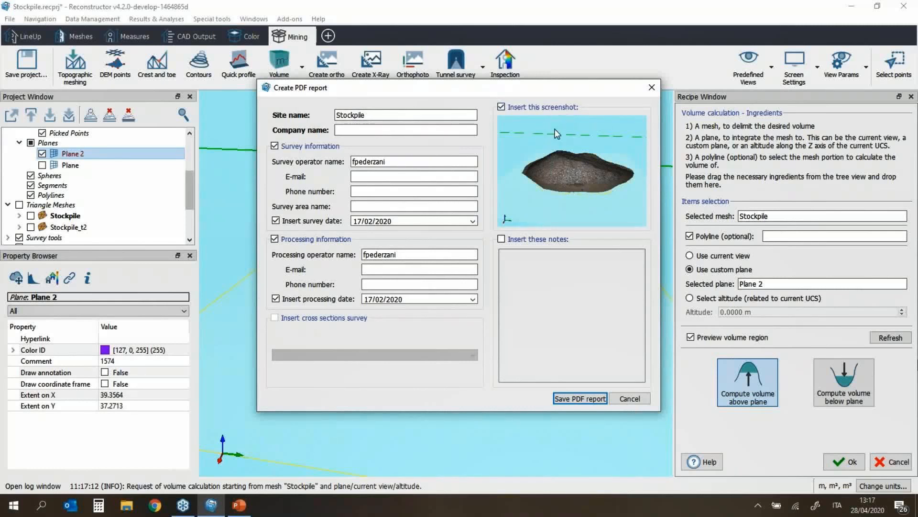
{"action": "left_click_drag", "start_coordinate": [543, 94], "coordinate": [155, 149]}
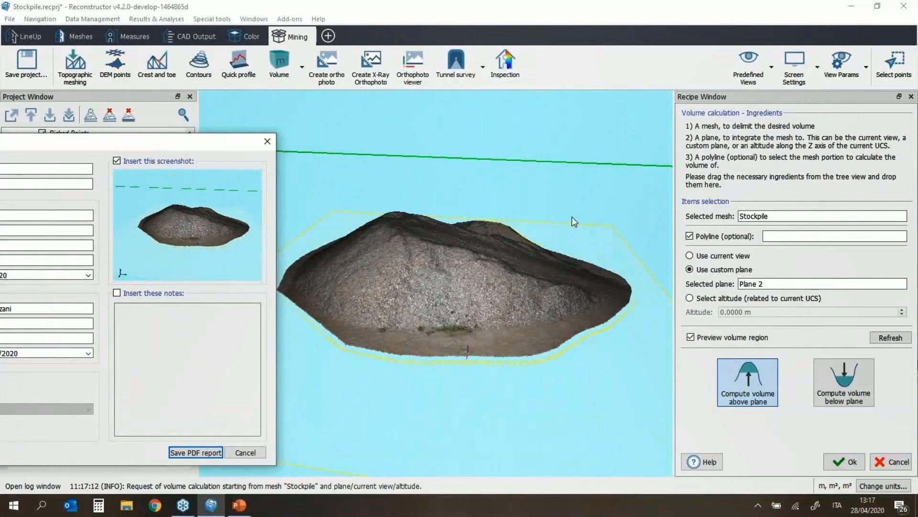
{"action": "left_click_drag", "start_coordinate": [159, 143], "coordinate": [170, 124]}
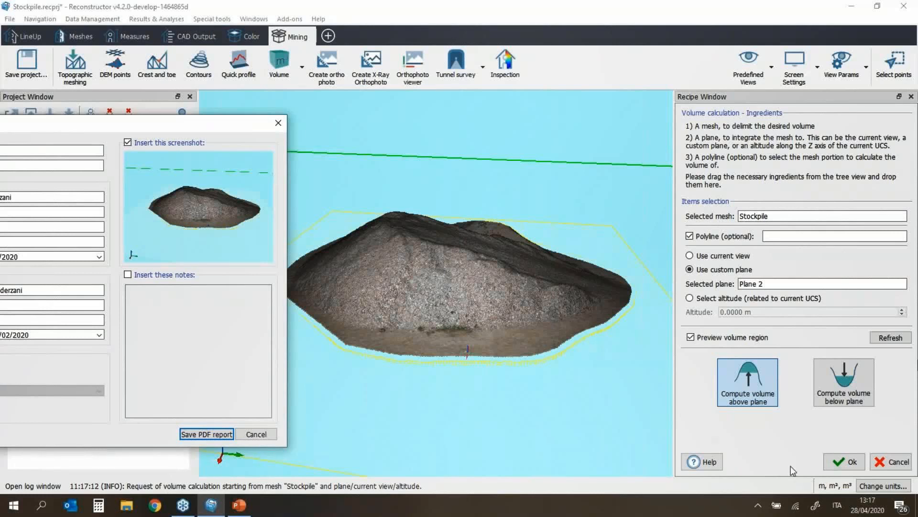
{"action": "left_click_drag", "start_coordinate": [200, 127], "coordinate": [588, 118]}
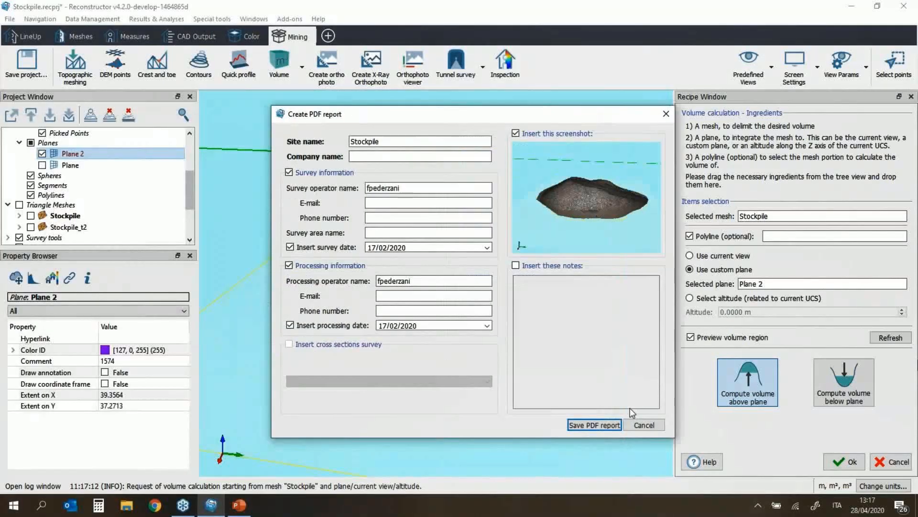
Step: Save the report as VolumeReportStockpile.pdf in the Stockpile Results Reports folder
{"action": "left_click", "coordinate": [605, 425]}
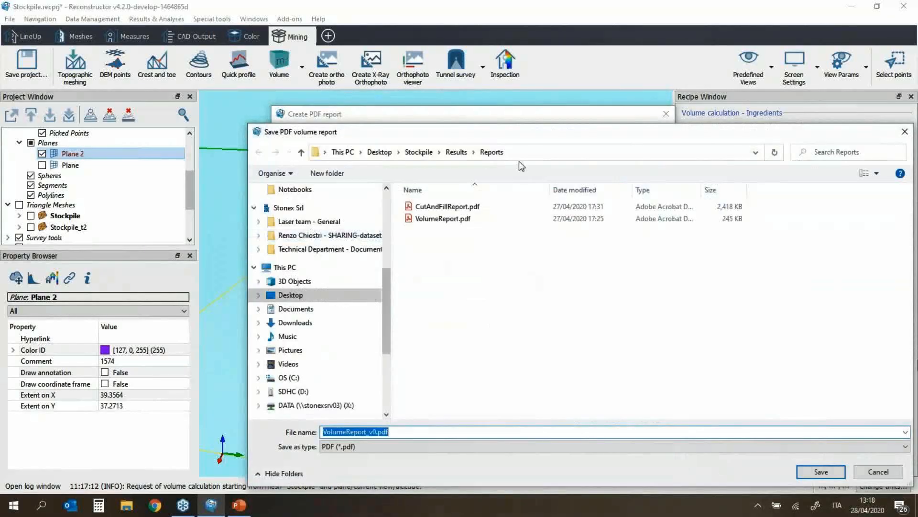
{"action": "left_click", "coordinate": [455, 220]}
{"action": "left_click", "coordinate": [436, 431]}
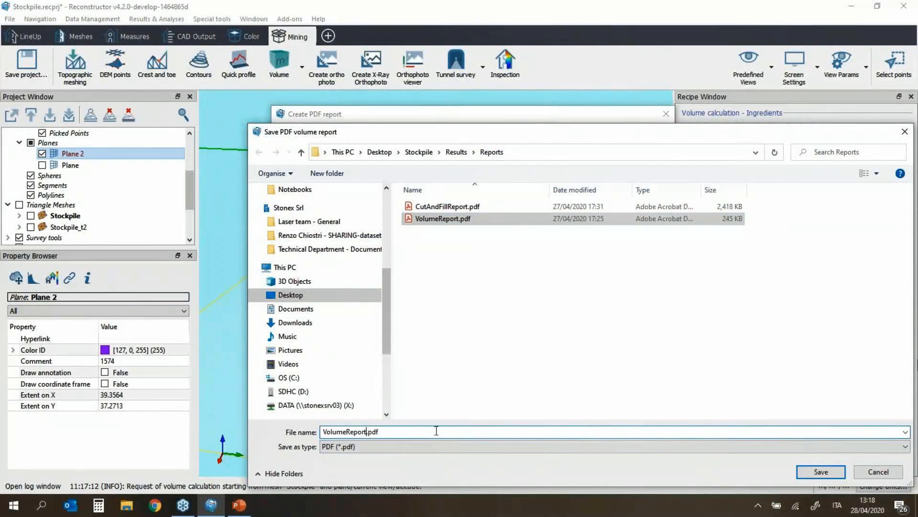
{"action": "type", "text": "Stoc"}
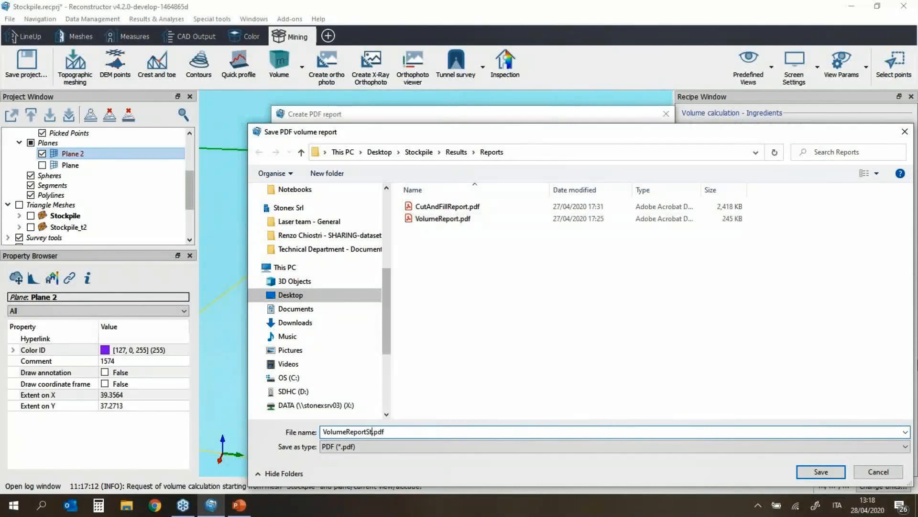
{"action": "type", "text": "kpile"}
{"action": "left_click", "coordinate": [821, 472]}
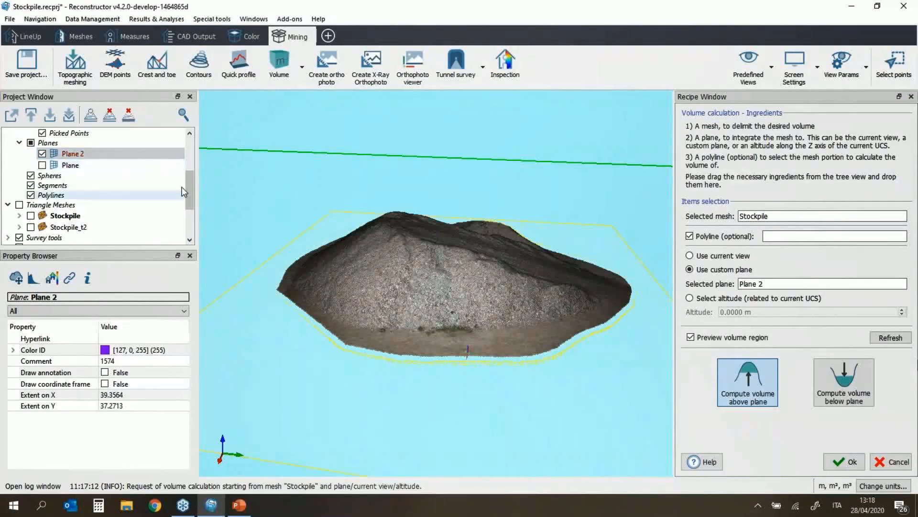
{"action": "left_click_drag", "start_coordinate": [188, 189], "coordinate": [194, 146]}
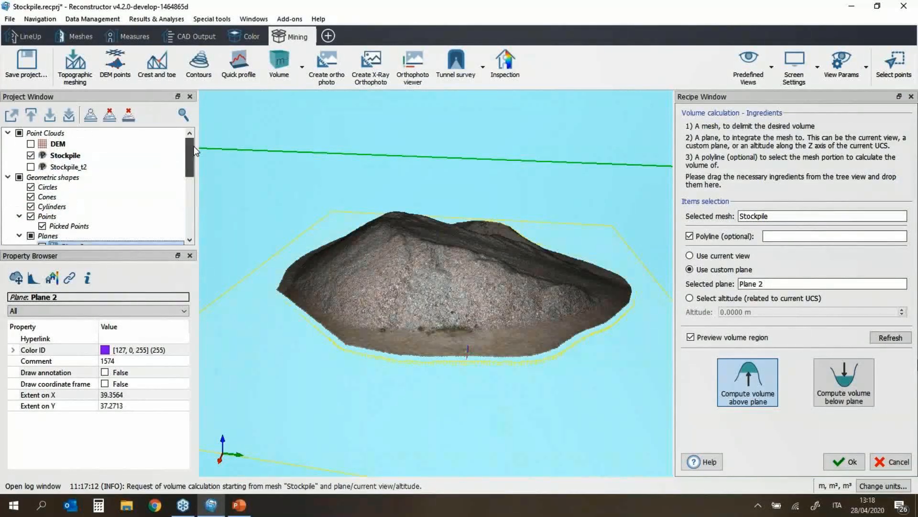
Step: Open the Stockpile point cloud's containing folder in File Explorer and look in Exports
{"action": "right_click", "coordinate": [72, 156]}
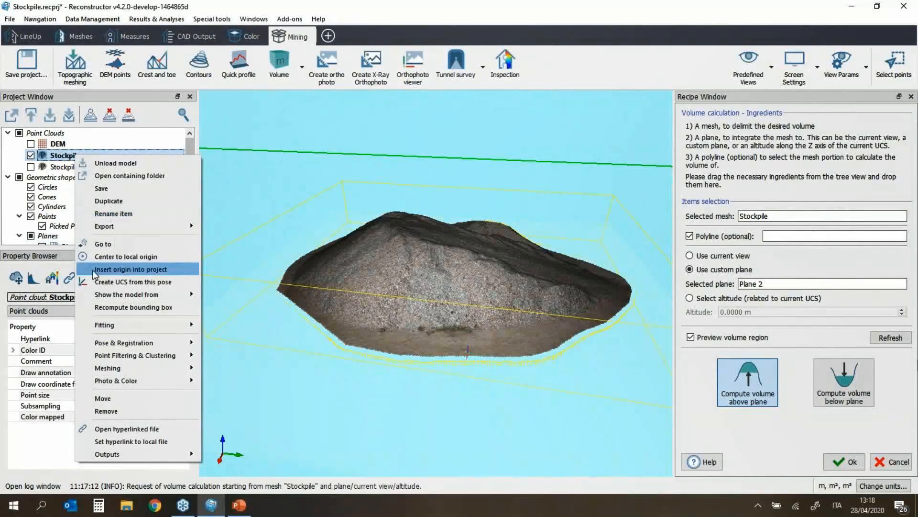
{"action": "left_click", "coordinate": [130, 176]}
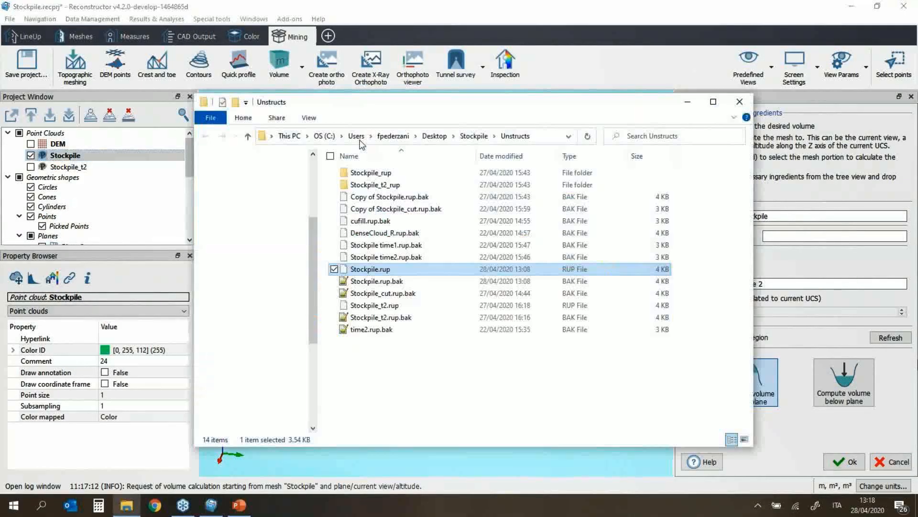
{"action": "left_click", "coordinate": [439, 136]}
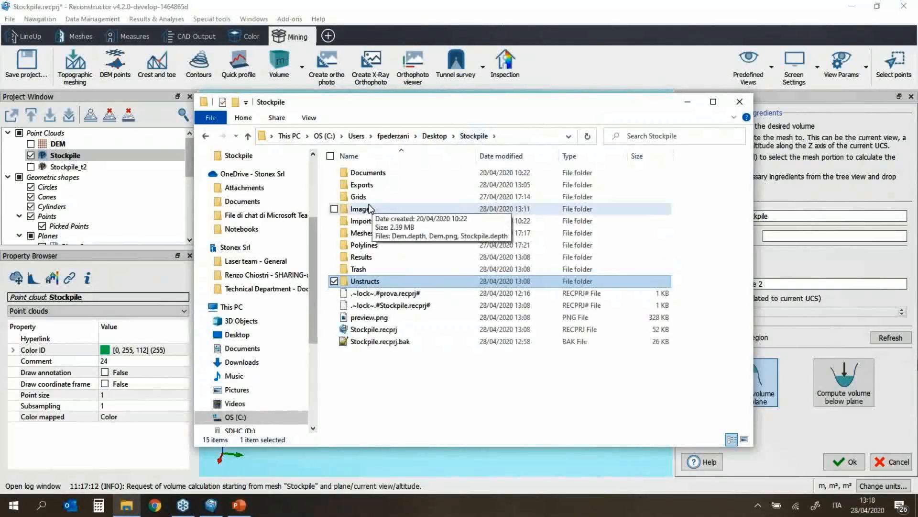
{"action": "left_click", "coordinate": [377, 187]}
{"action": "double_click", "coordinate": [378, 187]}
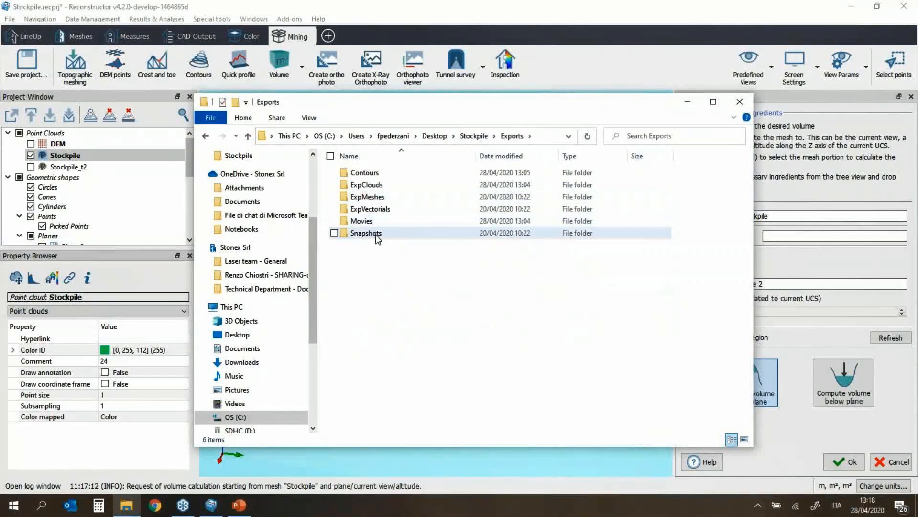
Step: Browse to Stockpile\Results\Reports and open VolumeReportStockpile.pdf in Acrobat
{"action": "left_click", "coordinate": [488, 138]}
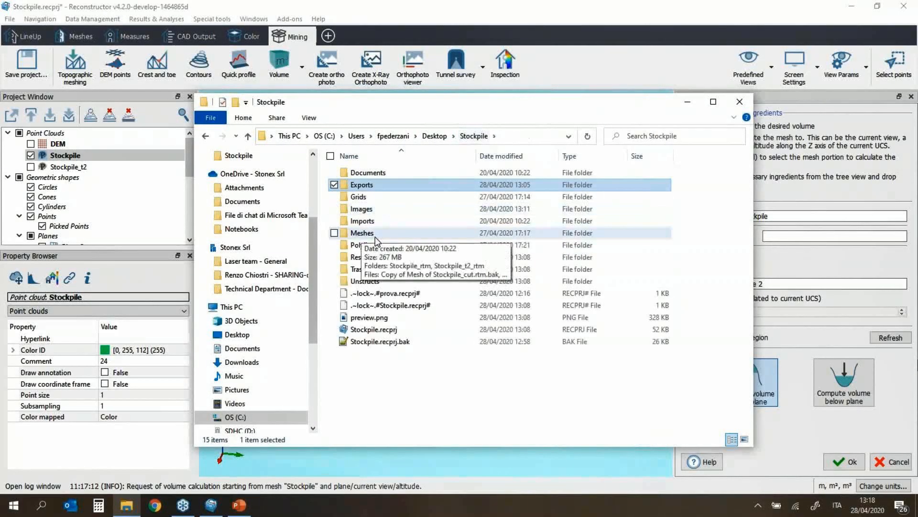
{"action": "left_click", "coordinate": [370, 257]}
{"action": "double_click", "coordinate": [371, 257]}
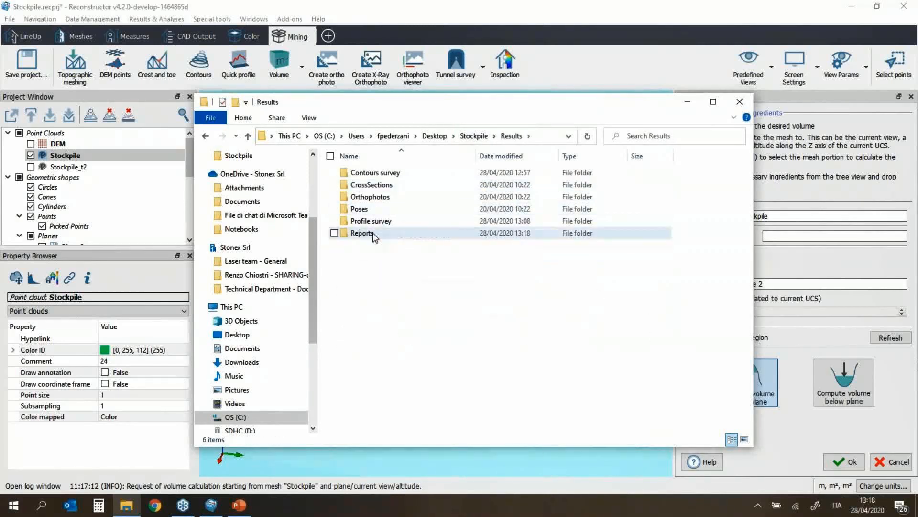
{"action": "double_click", "coordinate": [372, 233]}
{"action": "left_click", "coordinate": [391, 200]}
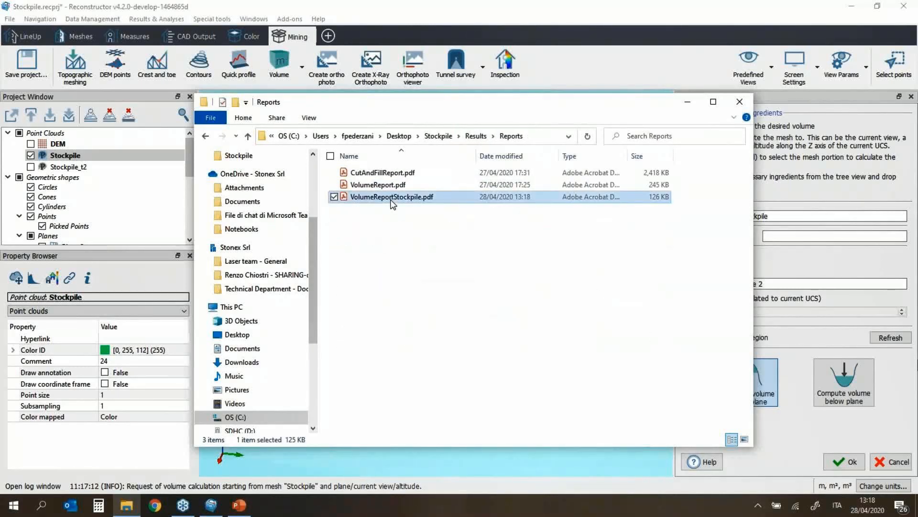
{"action": "double_click", "coordinate": [392, 198]}
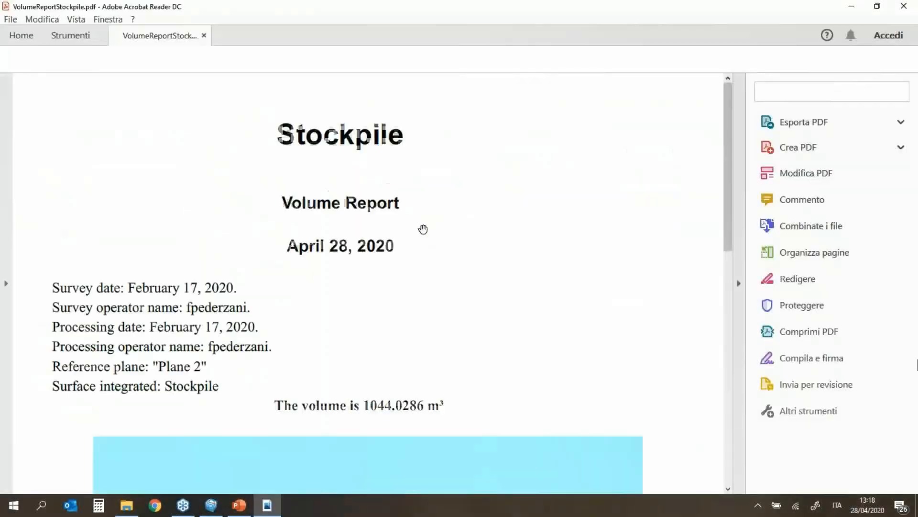
Step: Zoom the report to 66.7%, scroll to the surface information, and close Acrobat Reader
{"action": "left_click", "coordinate": [403, 59]}
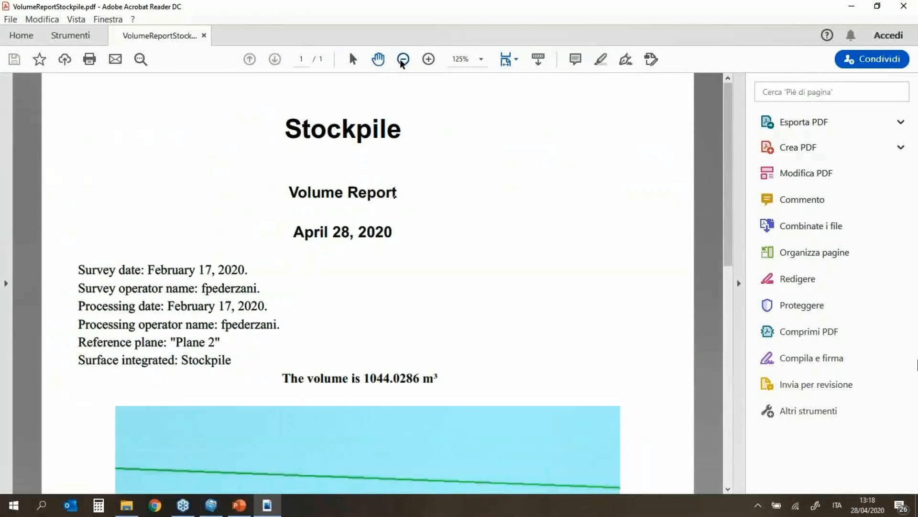
{"action": "left_click", "coordinate": [403, 59]}
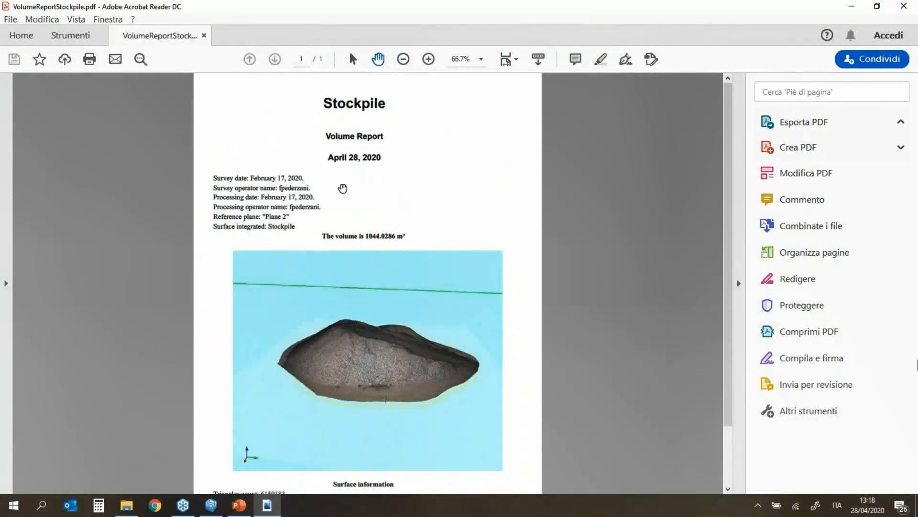
{"action": "scroll", "coordinate": [343, 189], "scroll_direction": "down", "scroll_amount": 1}
{"action": "scroll", "coordinate": [345, 189], "scroll_direction": "down", "scroll_amount": 2}
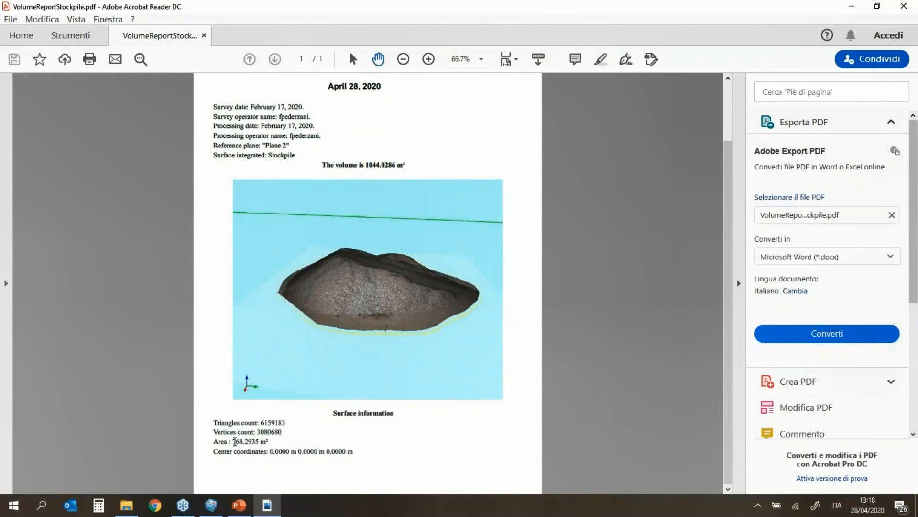
{"action": "left_click", "coordinate": [904, 6]}
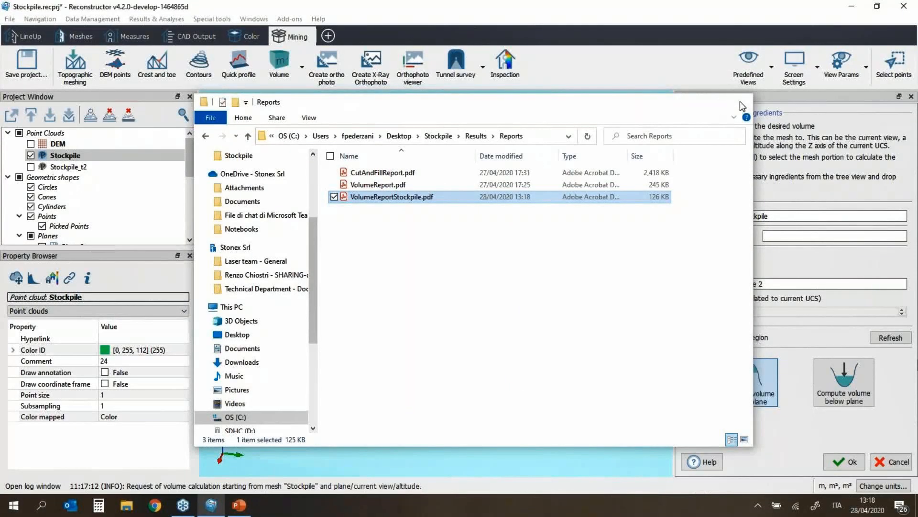
Step: Close Explorer and the volume recipe, then start a Cut & fill volumes calculation
{"action": "left_click", "coordinate": [740, 101]}
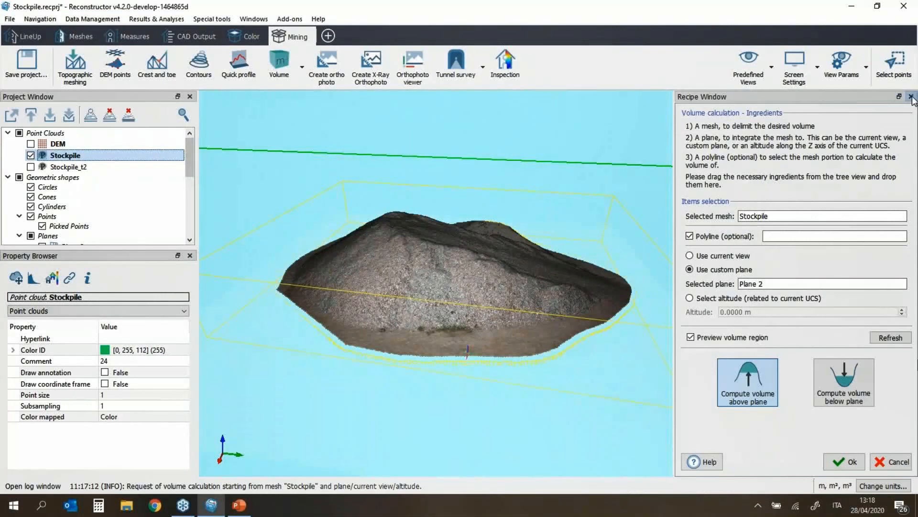
{"action": "left_click", "coordinate": [911, 97]}
{"action": "left_click", "coordinate": [289, 83]}
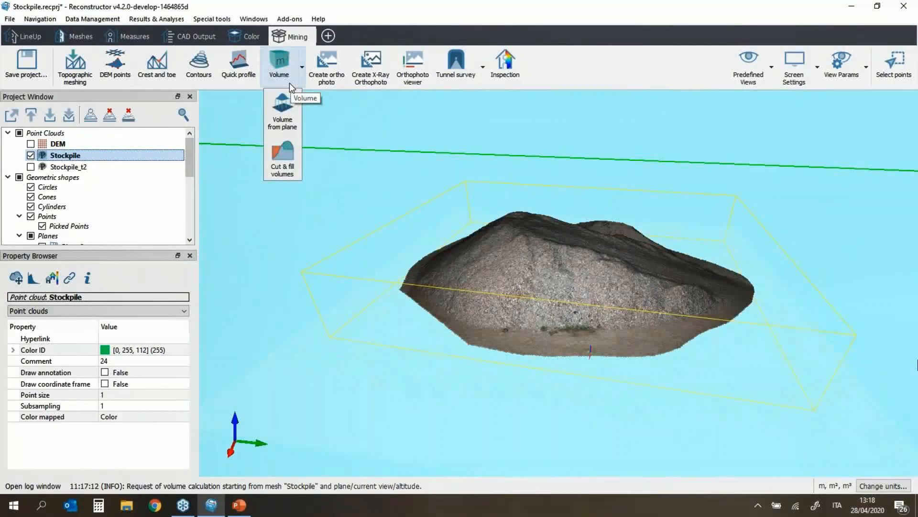
{"action": "left_click", "coordinate": [284, 150]}
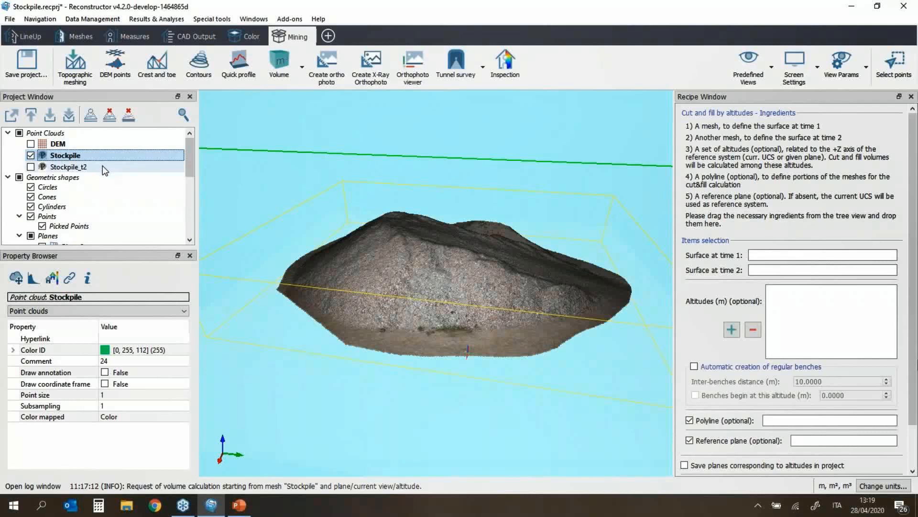
Step: Load the Stockpile_t2 mesh and adjust visibility so only the Stockpile mesh is displayed
{"action": "mouse_move", "coordinate": [103, 166]}
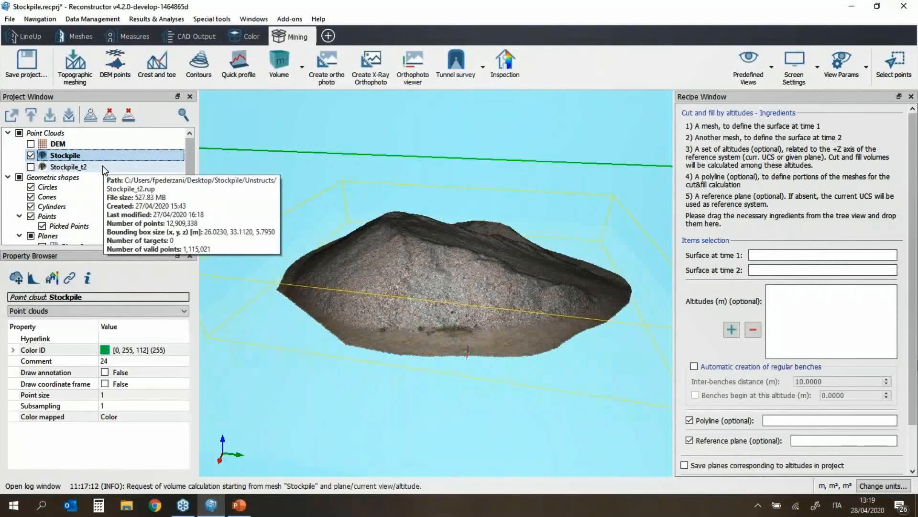
{"action": "scroll", "coordinate": [83, 193], "scroll_direction": "down", "scroll_amount": 2}
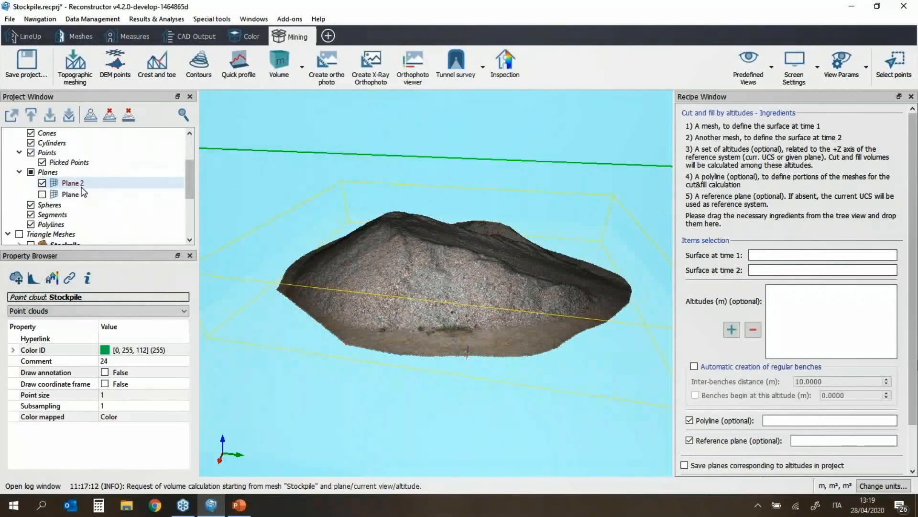
{"action": "scroll", "coordinate": [76, 196], "scroll_direction": "down", "scroll_amount": 2}
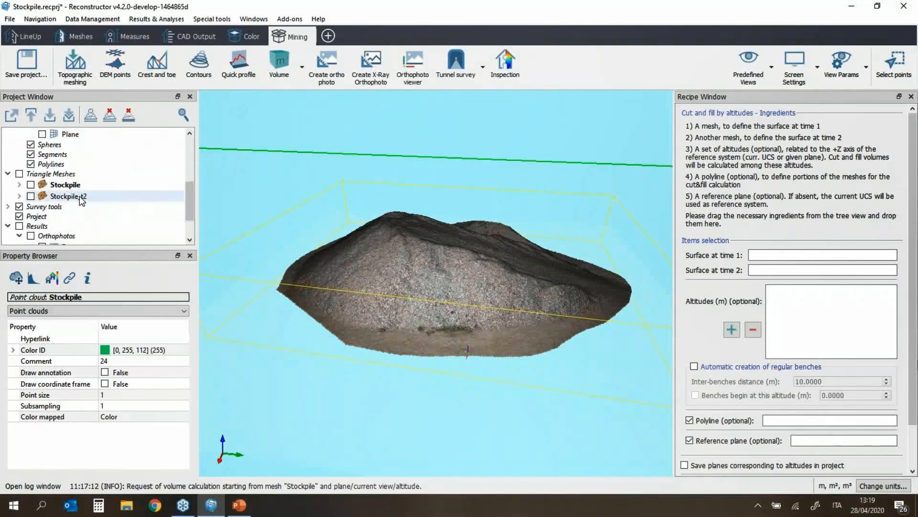
{"action": "left_click", "coordinate": [65, 199]}
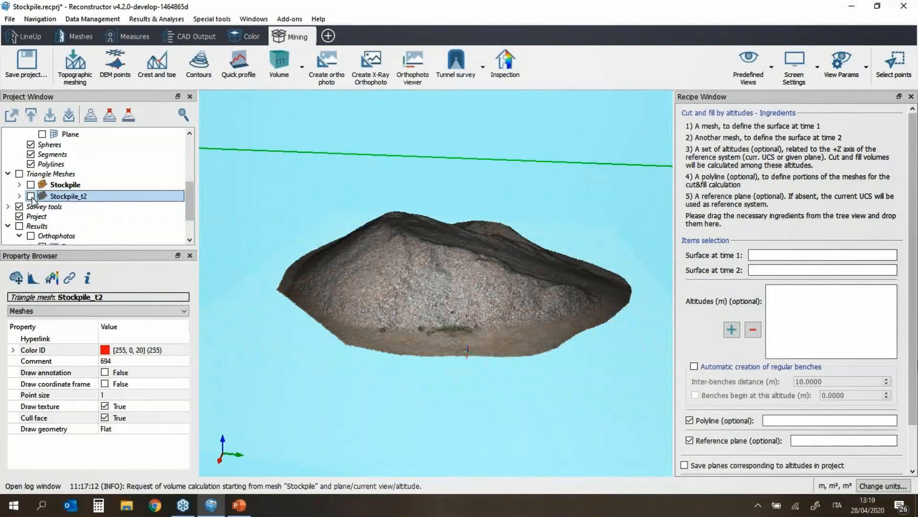
{"action": "left_click_drag", "start_coordinate": [578, 338], "coordinate": [536, 262]}
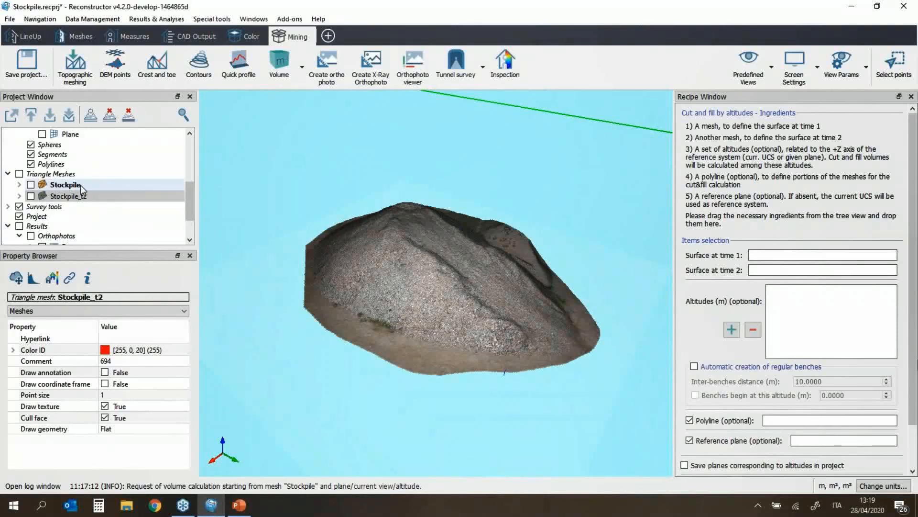
{"action": "left_click", "coordinate": [31, 196]}
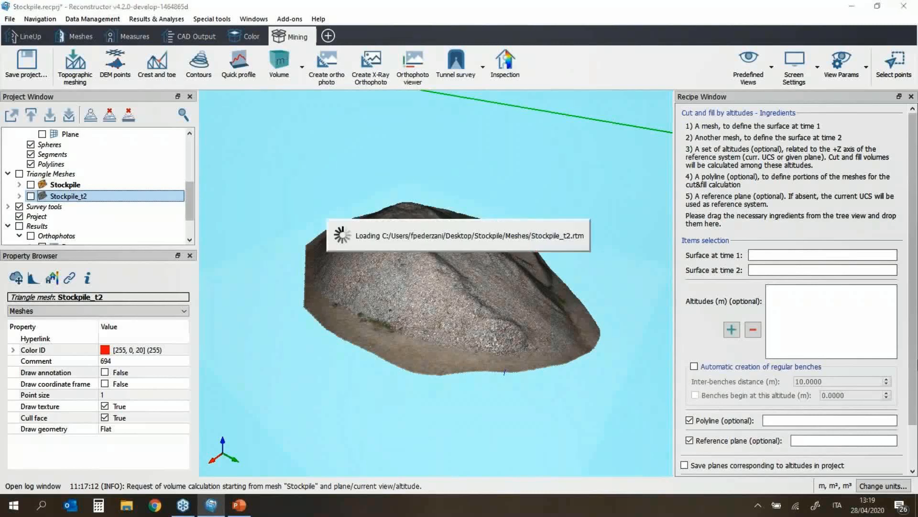
{"action": "left_click", "coordinate": [31, 185]}
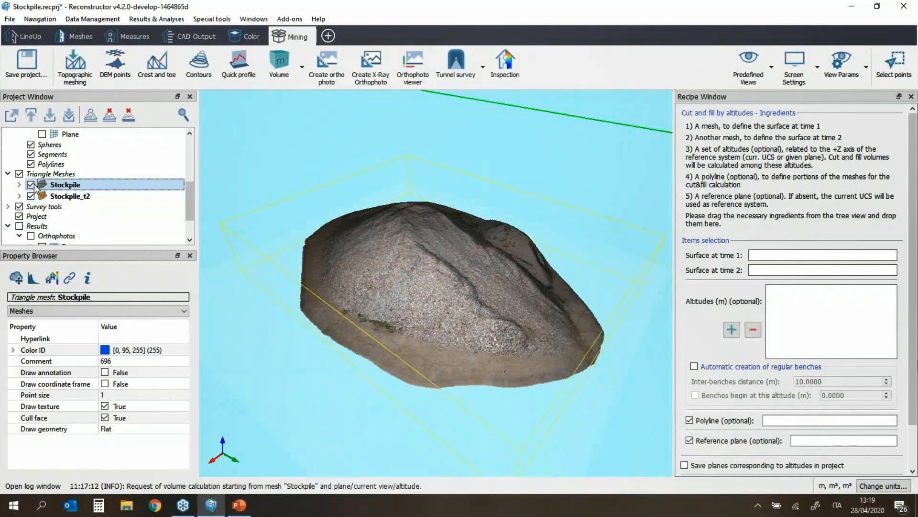
{"action": "left_click", "coordinate": [30, 197]}
{"action": "scroll", "coordinate": [35, 191], "scroll_direction": "up", "scroll_amount": 4}
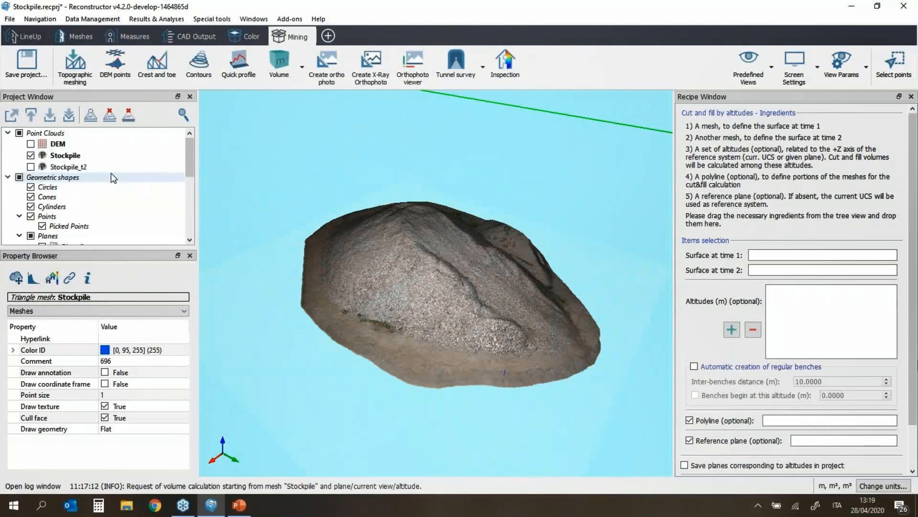
{"action": "left_click", "coordinate": [31, 155]}
{"action": "scroll", "coordinate": [82, 185], "scroll_direction": "down", "scroll_amount": 5}
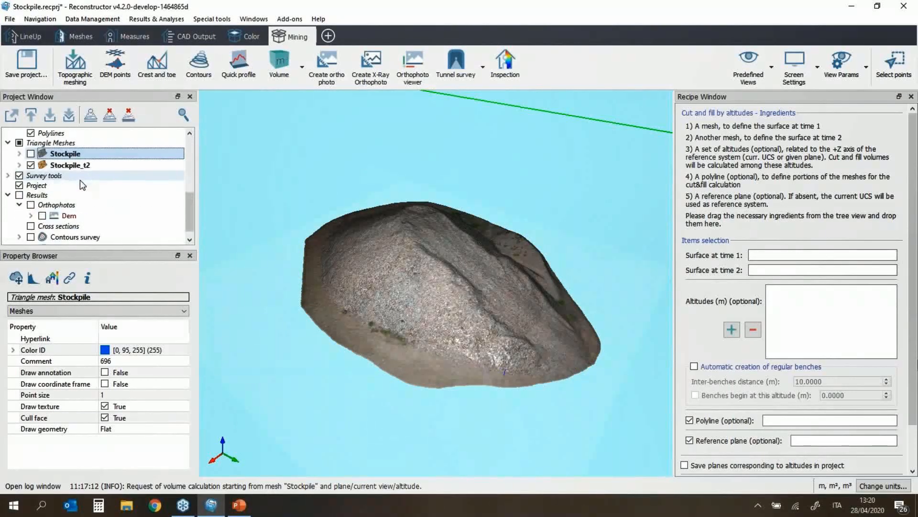
{"action": "left_click", "coordinate": [31, 164]}
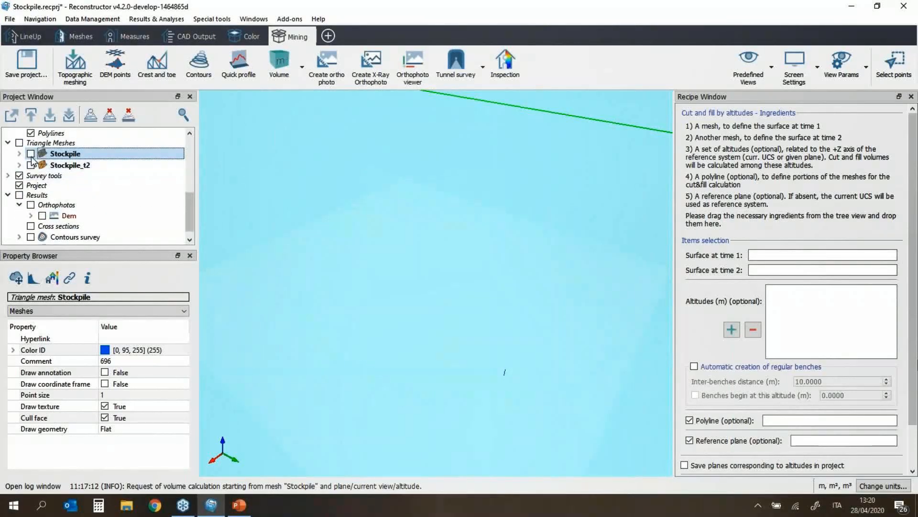
{"action": "left_click", "coordinate": [31, 154]}
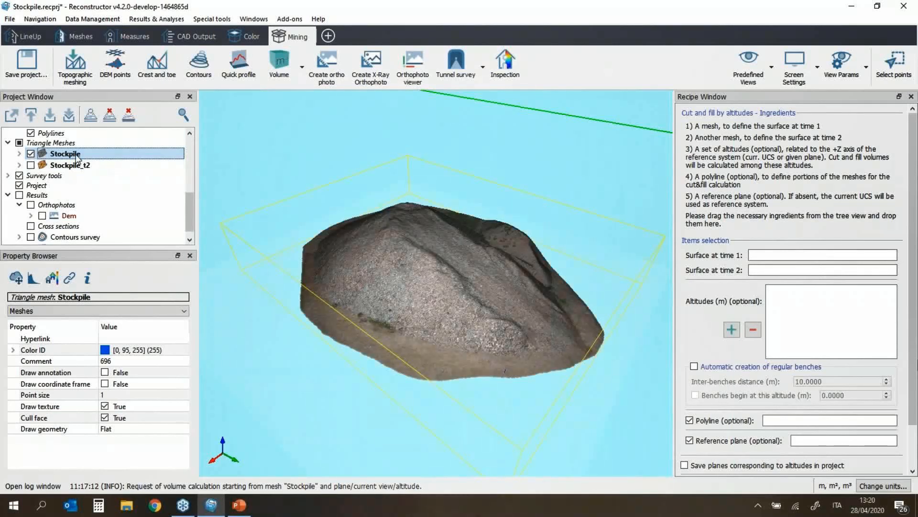
Step: Assign Stockpile as the Time 1 surface and Stockpile_t2 as Time 2, then run the cut-and-fill calculation
{"action": "left_click_drag", "start_coordinate": [77, 157], "coordinate": [783, 258]}
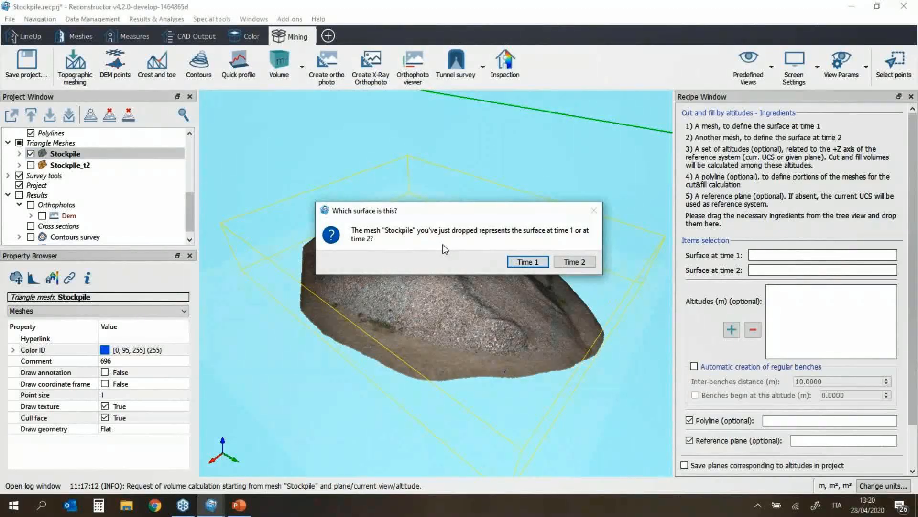
{"action": "left_click", "coordinate": [536, 262]}
{"action": "left_click", "coordinate": [76, 165]}
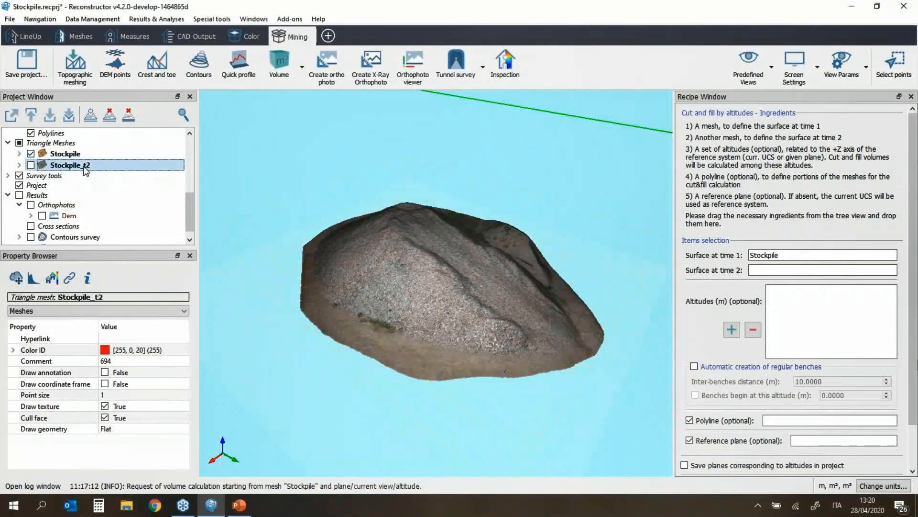
{"action": "left_click_drag", "start_coordinate": [76, 165], "coordinate": [802, 274]}
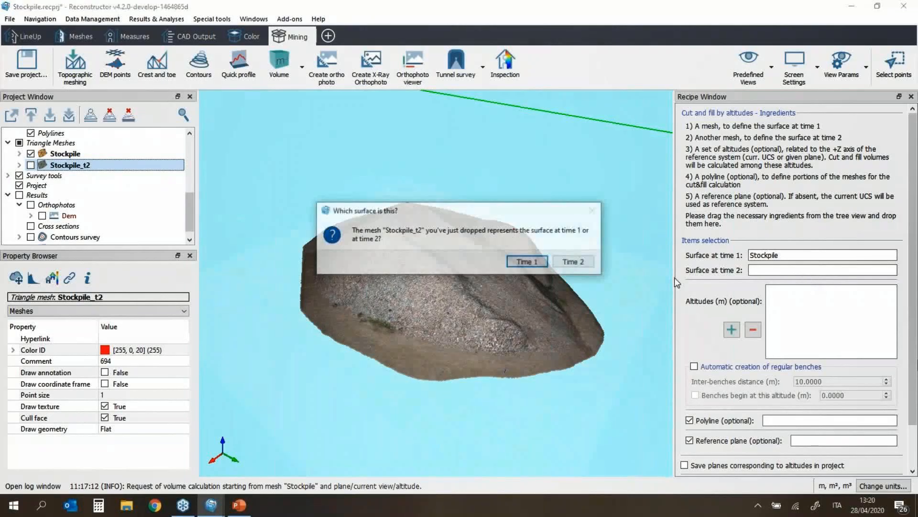
{"action": "left_click", "coordinate": [575, 264]}
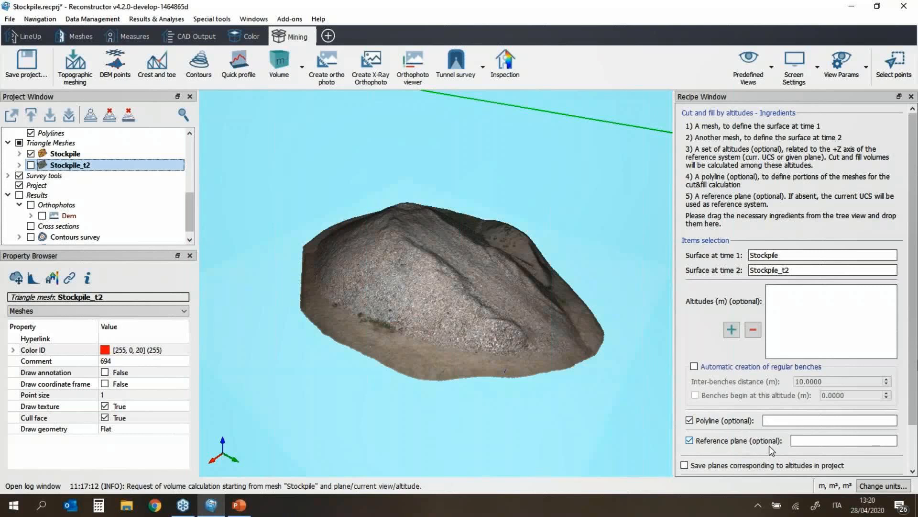
{"action": "scroll", "coordinate": [821, 450], "scroll_direction": "down", "scroll_amount": 2}
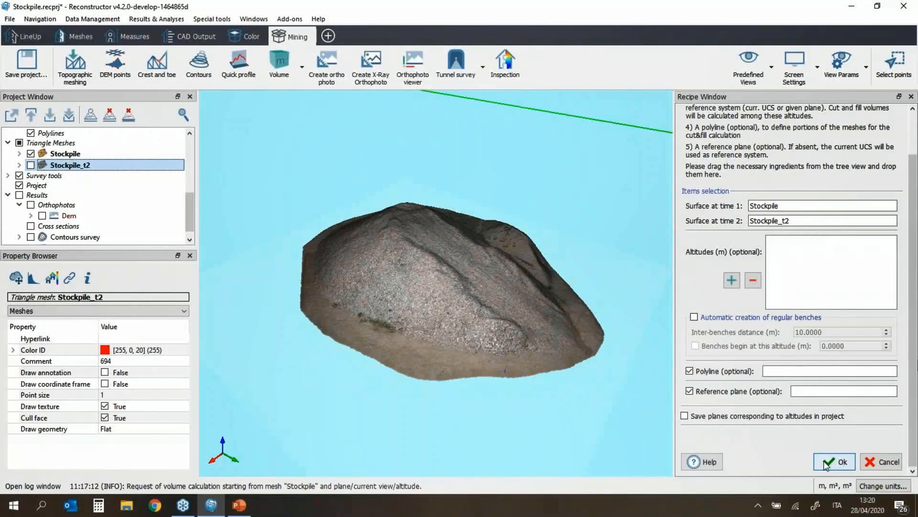
{"action": "left_click", "coordinate": [831, 462]}
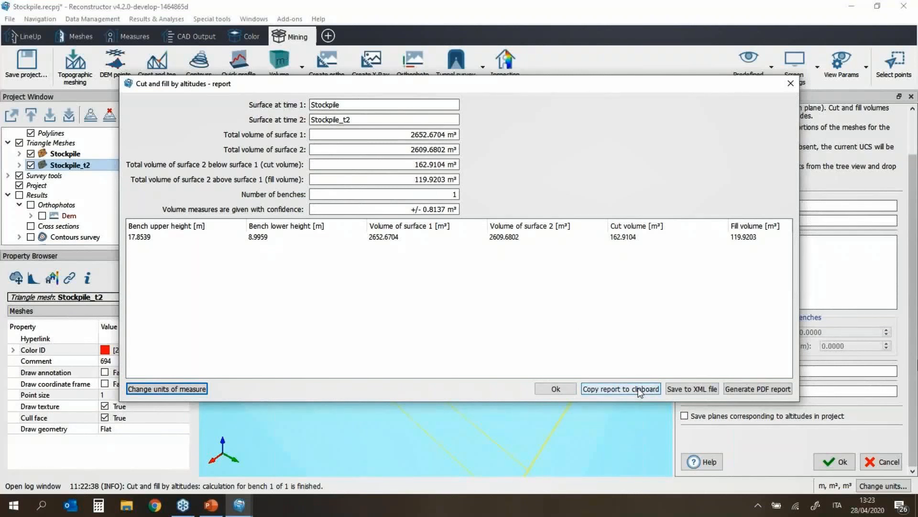
Step: Open the Create PDF report dialog for the 162.9104 m³ cut / 119.9203 m³ fill results
{"action": "left_click", "coordinate": [783, 391]}
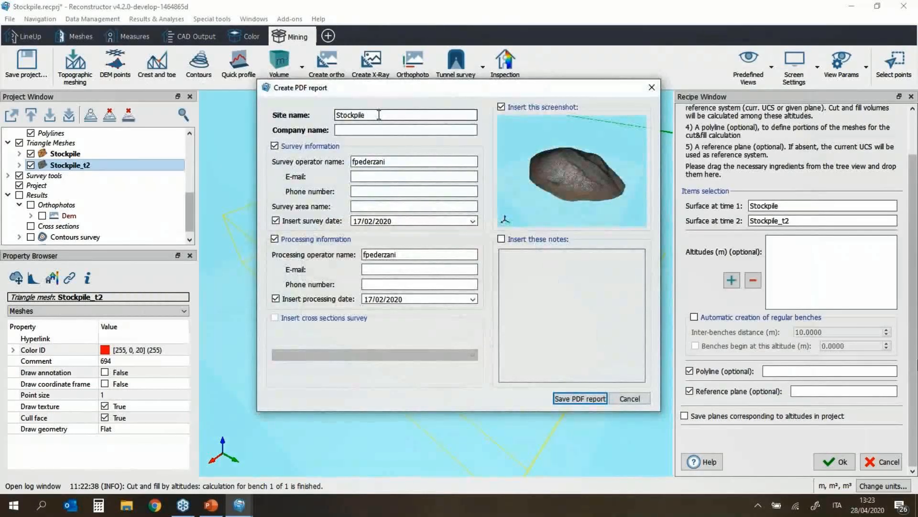
Step: Save the cut-and-fill PDF report as CutAndFillReportStockpile.pdf and close the report window
{"action": "left_click", "coordinate": [589, 406]}
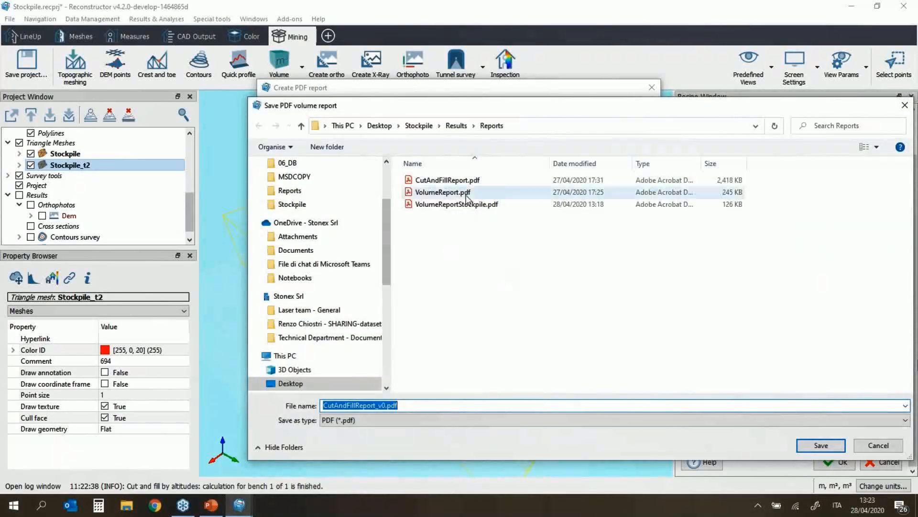
{"action": "left_click", "coordinate": [445, 180]}
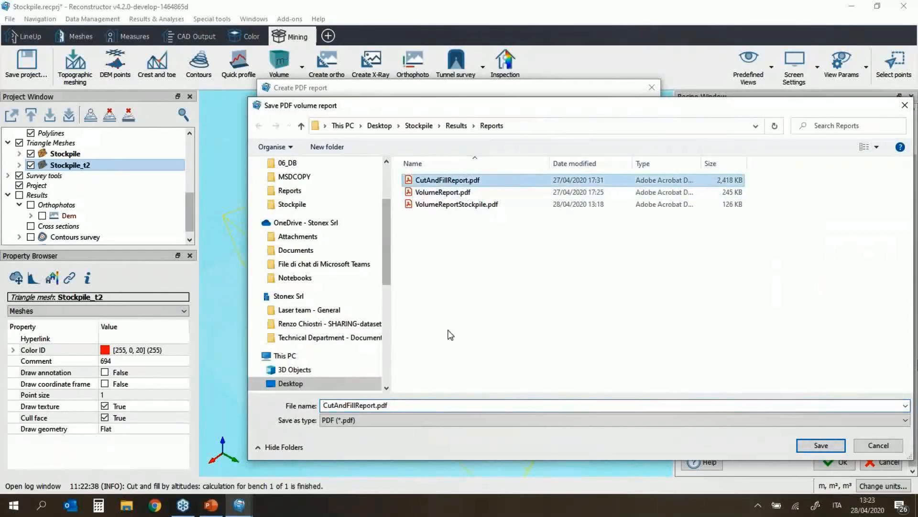
{"action": "double_click", "coordinate": [377, 406]}
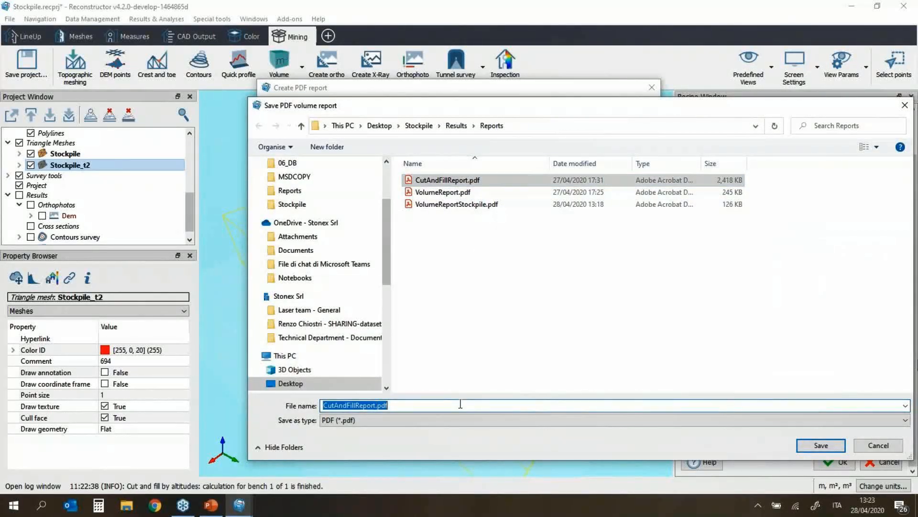
{"action": "left_click", "coordinate": [375, 406]}
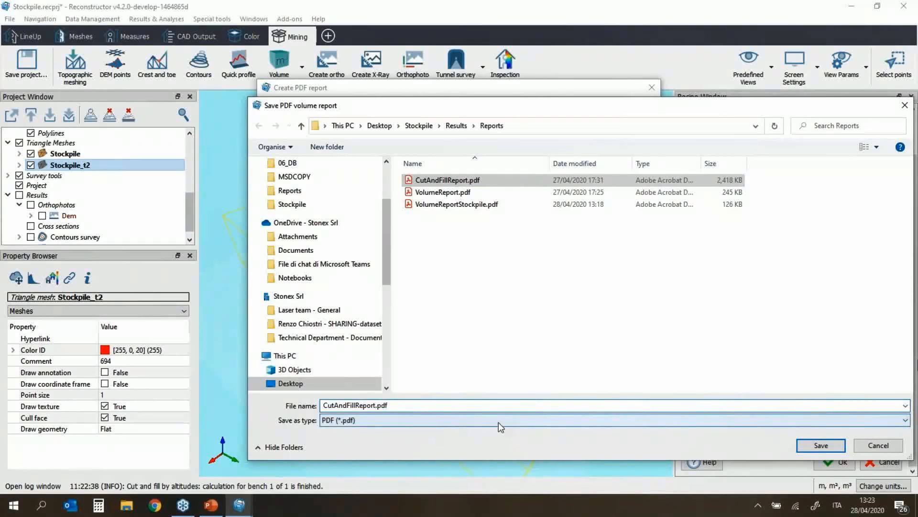
{"action": "type", "text": "Stockpile"}
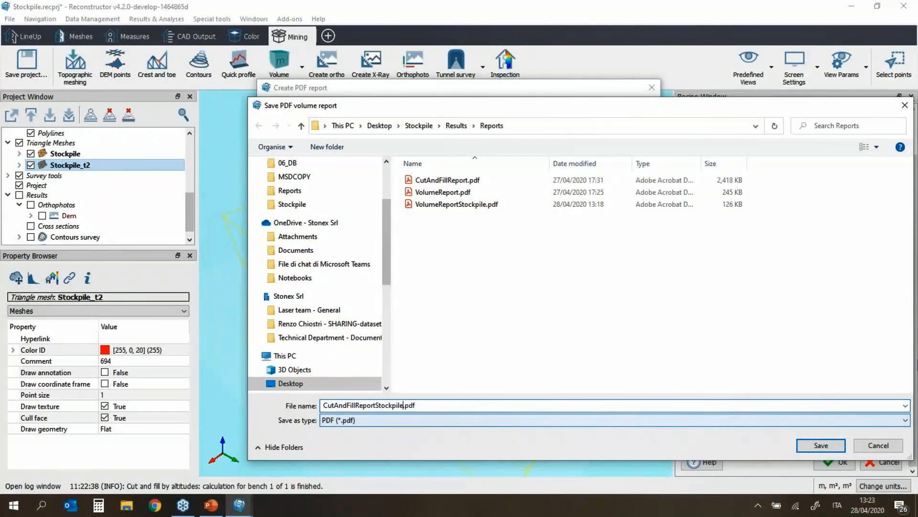
{"action": "key", "text": "Return"}
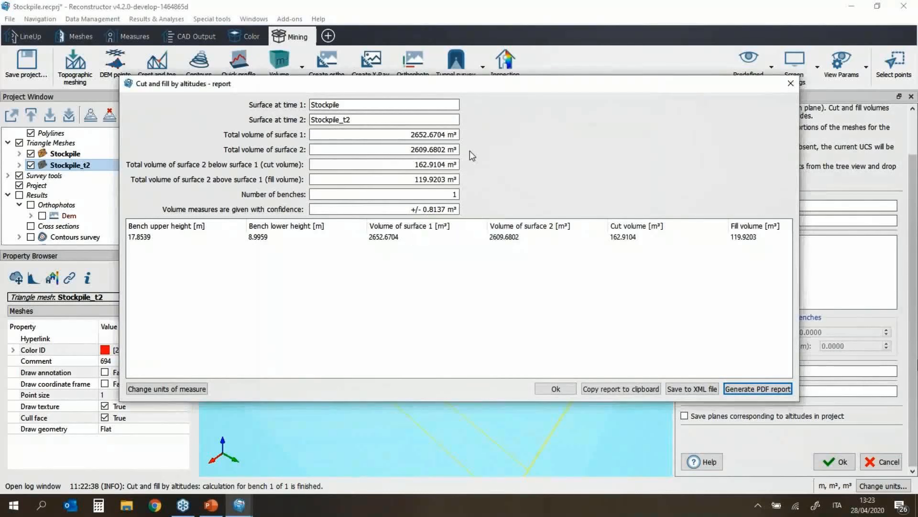
{"action": "left_click", "coordinate": [791, 83]}
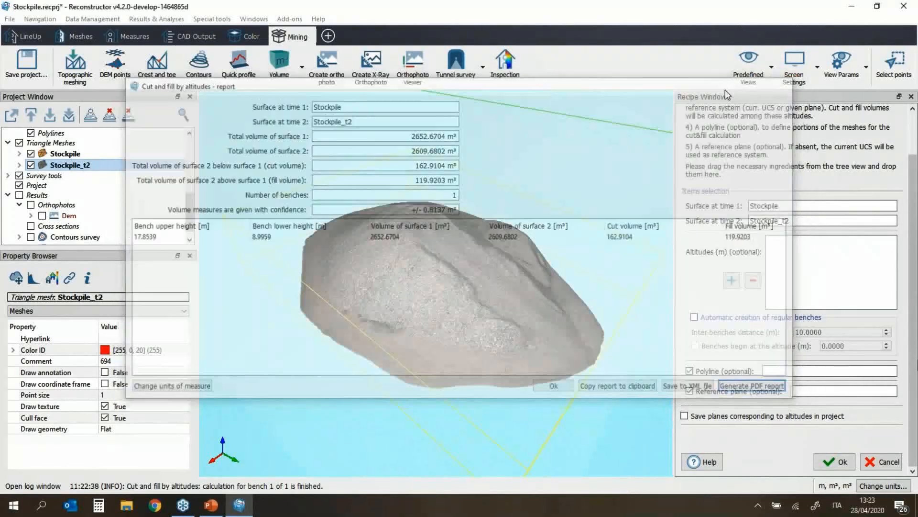
Step: Open the Stockpile project's containing folder on disk
{"action": "scroll", "coordinate": [79, 146], "scroll_direction": "up", "scroll_amount": 3}
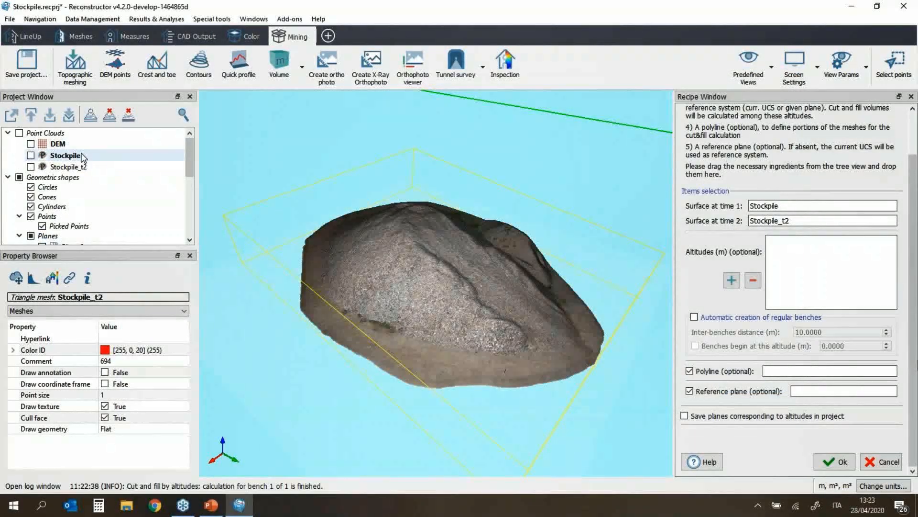
{"action": "right_click", "coordinate": [81, 155]}
{"action": "left_click", "coordinate": [134, 174]}
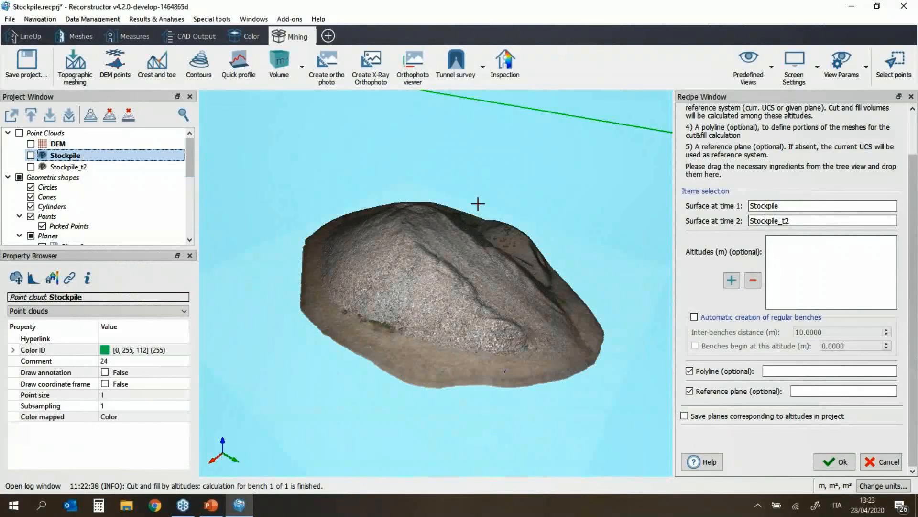
Step: Browse from the Stockpile folder into Results > Reports and open CutAndFillReportStockpile.pdf
{"action": "left_click", "coordinate": [438, 136]}
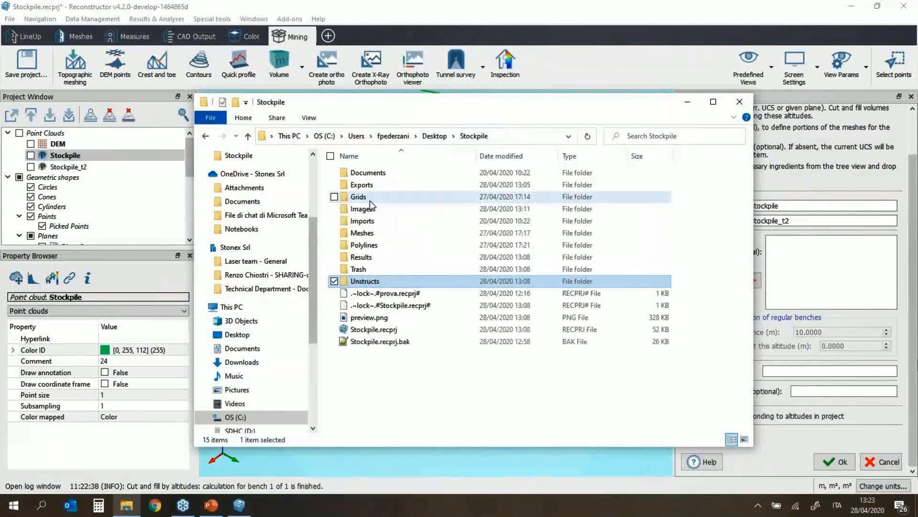
{"action": "double_click", "coordinate": [384, 257]}
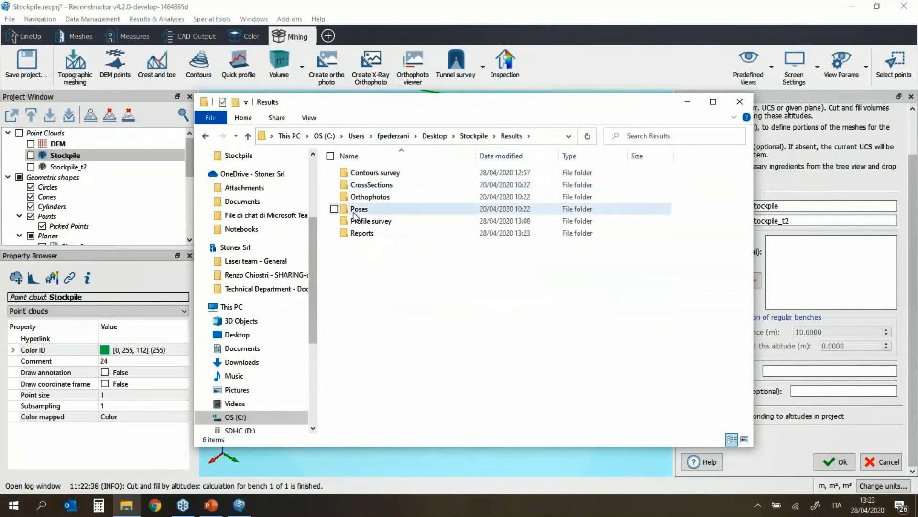
{"action": "double_click", "coordinate": [375, 234]}
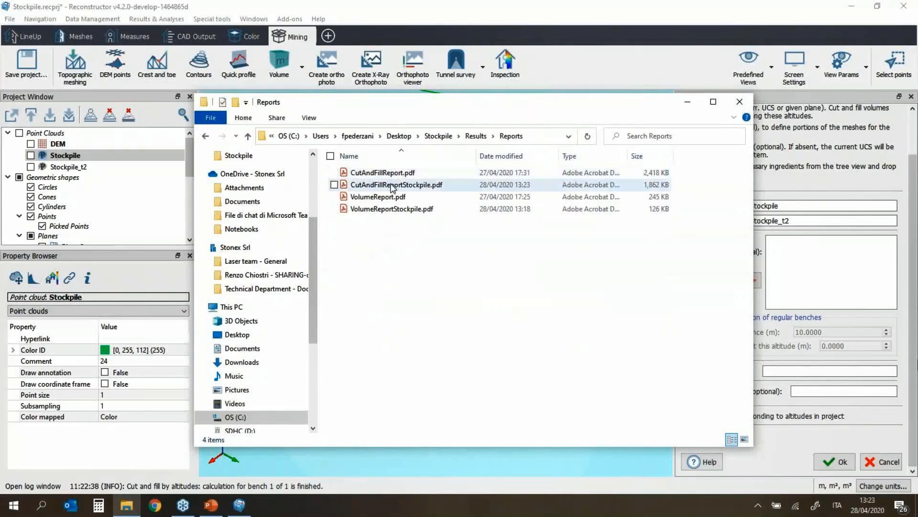
{"action": "double_click", "coordinate": [395, 186]}
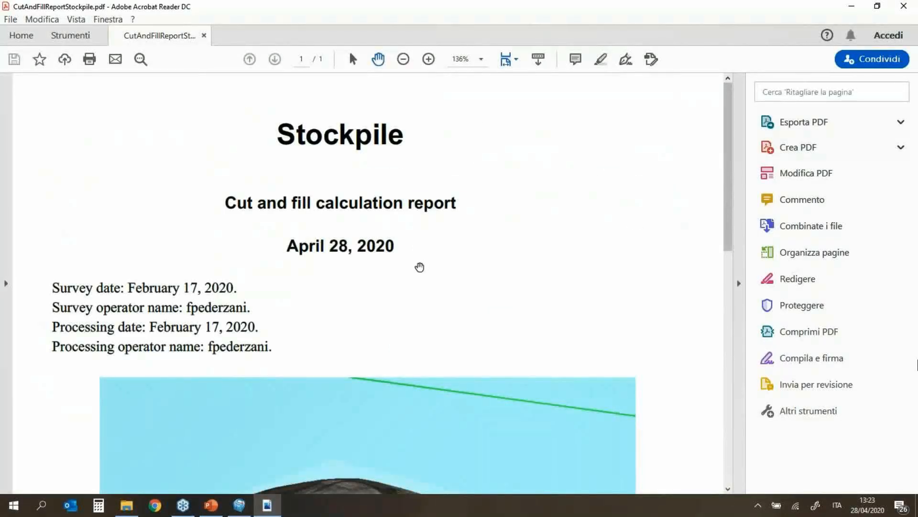
Step: Review the report at 66.7% zoom down to the bench table, then close Acrobat
{"action": "scroll", "coordinate": [419, 267], "scroll_direction": "down", "scroll_amount": 5}
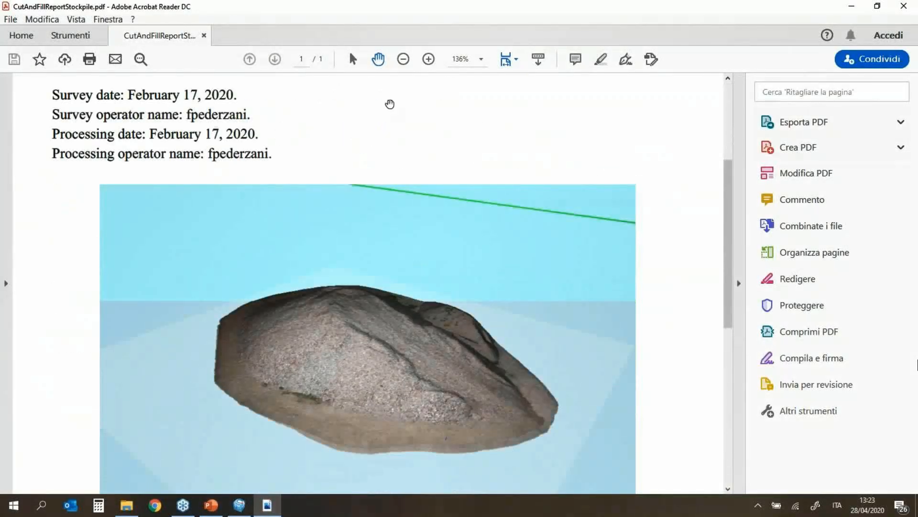
{"action": "left_click", "coordinate": [403, 60]}
{"action": "left_click", "coordinate": [403, 59]}
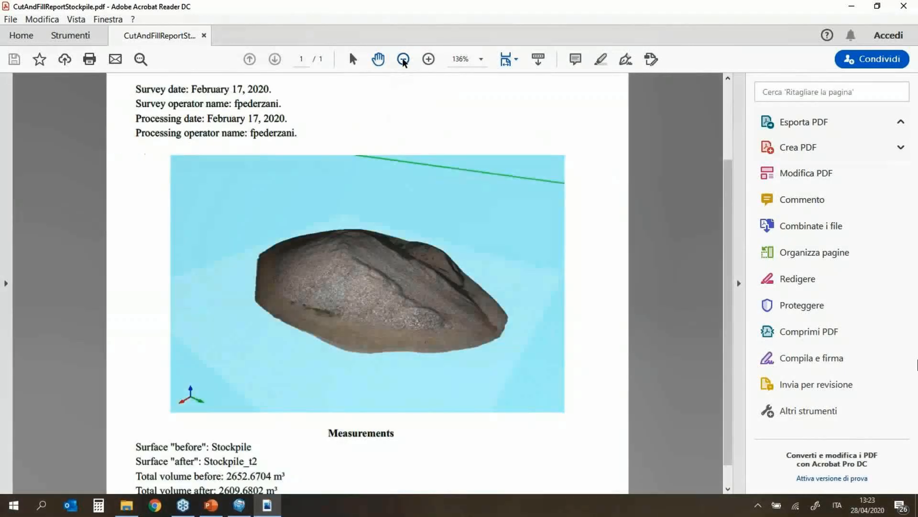
{"action": "left_click", "coordinate": [404, 59]}
{"action": "left_click", "coordinate": [403, 60]}
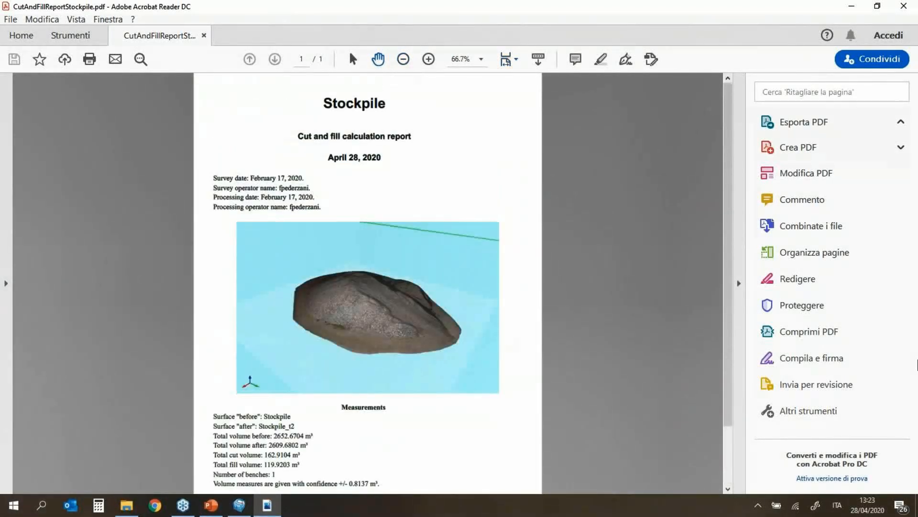
{"action": "scroll", "coordinate": [504, 336], "scroll_direction": "down", "scroll_amount": 3}
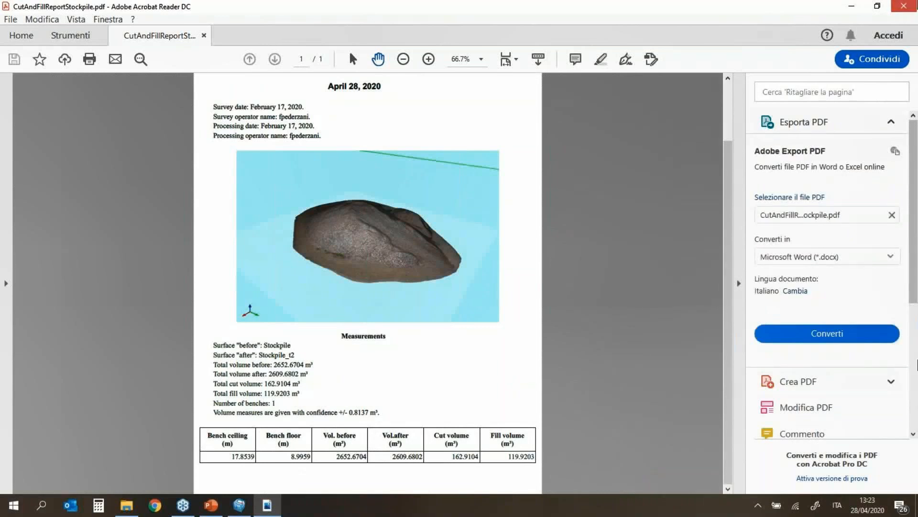
{"action": "left_click", "coordinate": [904, 6]}
Step: Return to the PowerPoint slideshow and advance to the Stockpiles & Quarries slide
{"action": "left_click", "coordinate": [239, 505]}
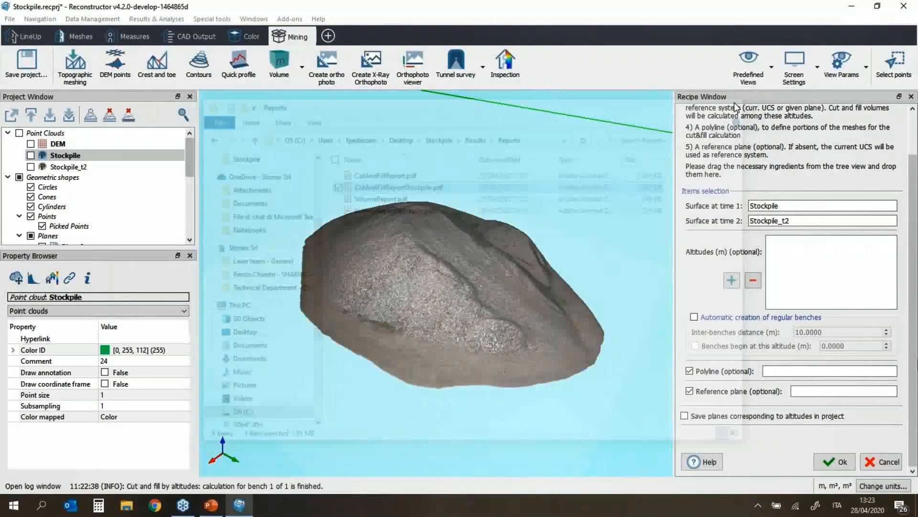
{"action": "mouse_move", "coordinate": [224, 508]}
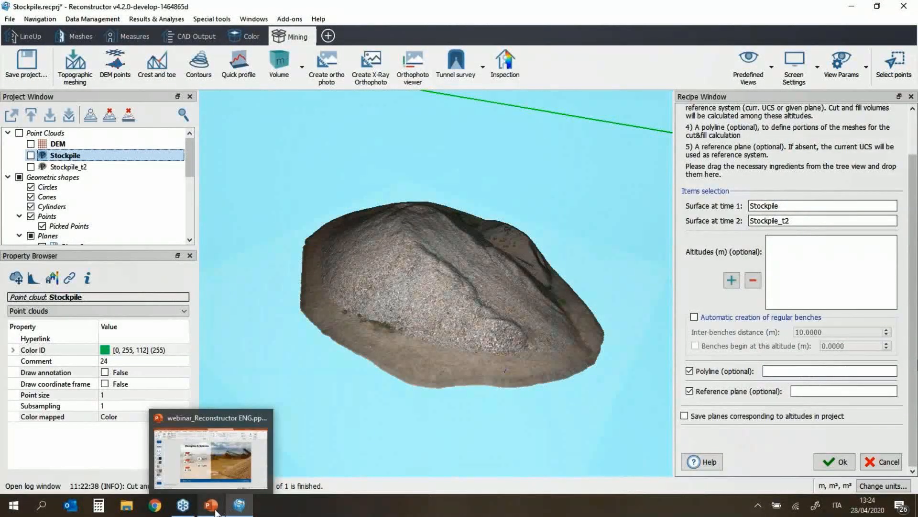
{"action": "left_click", "coordinate": [215, 510]}
{"action": "key", "text": "Right"}
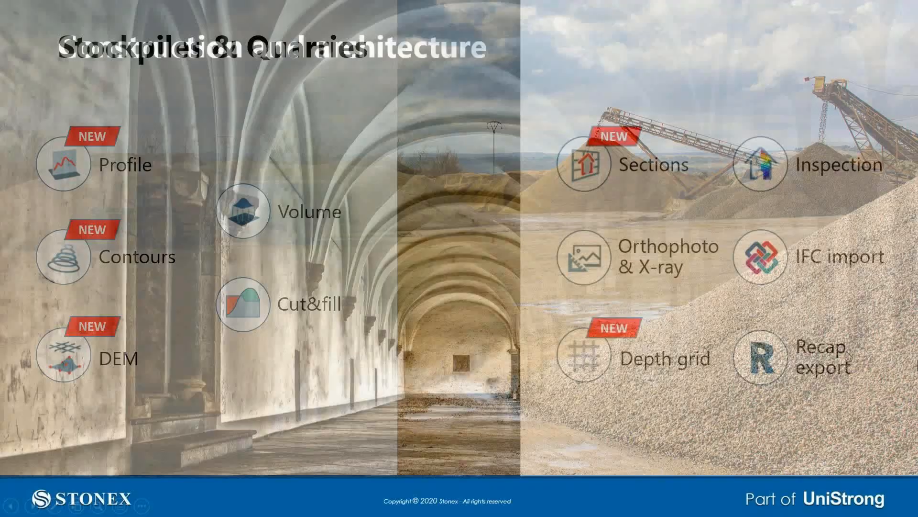